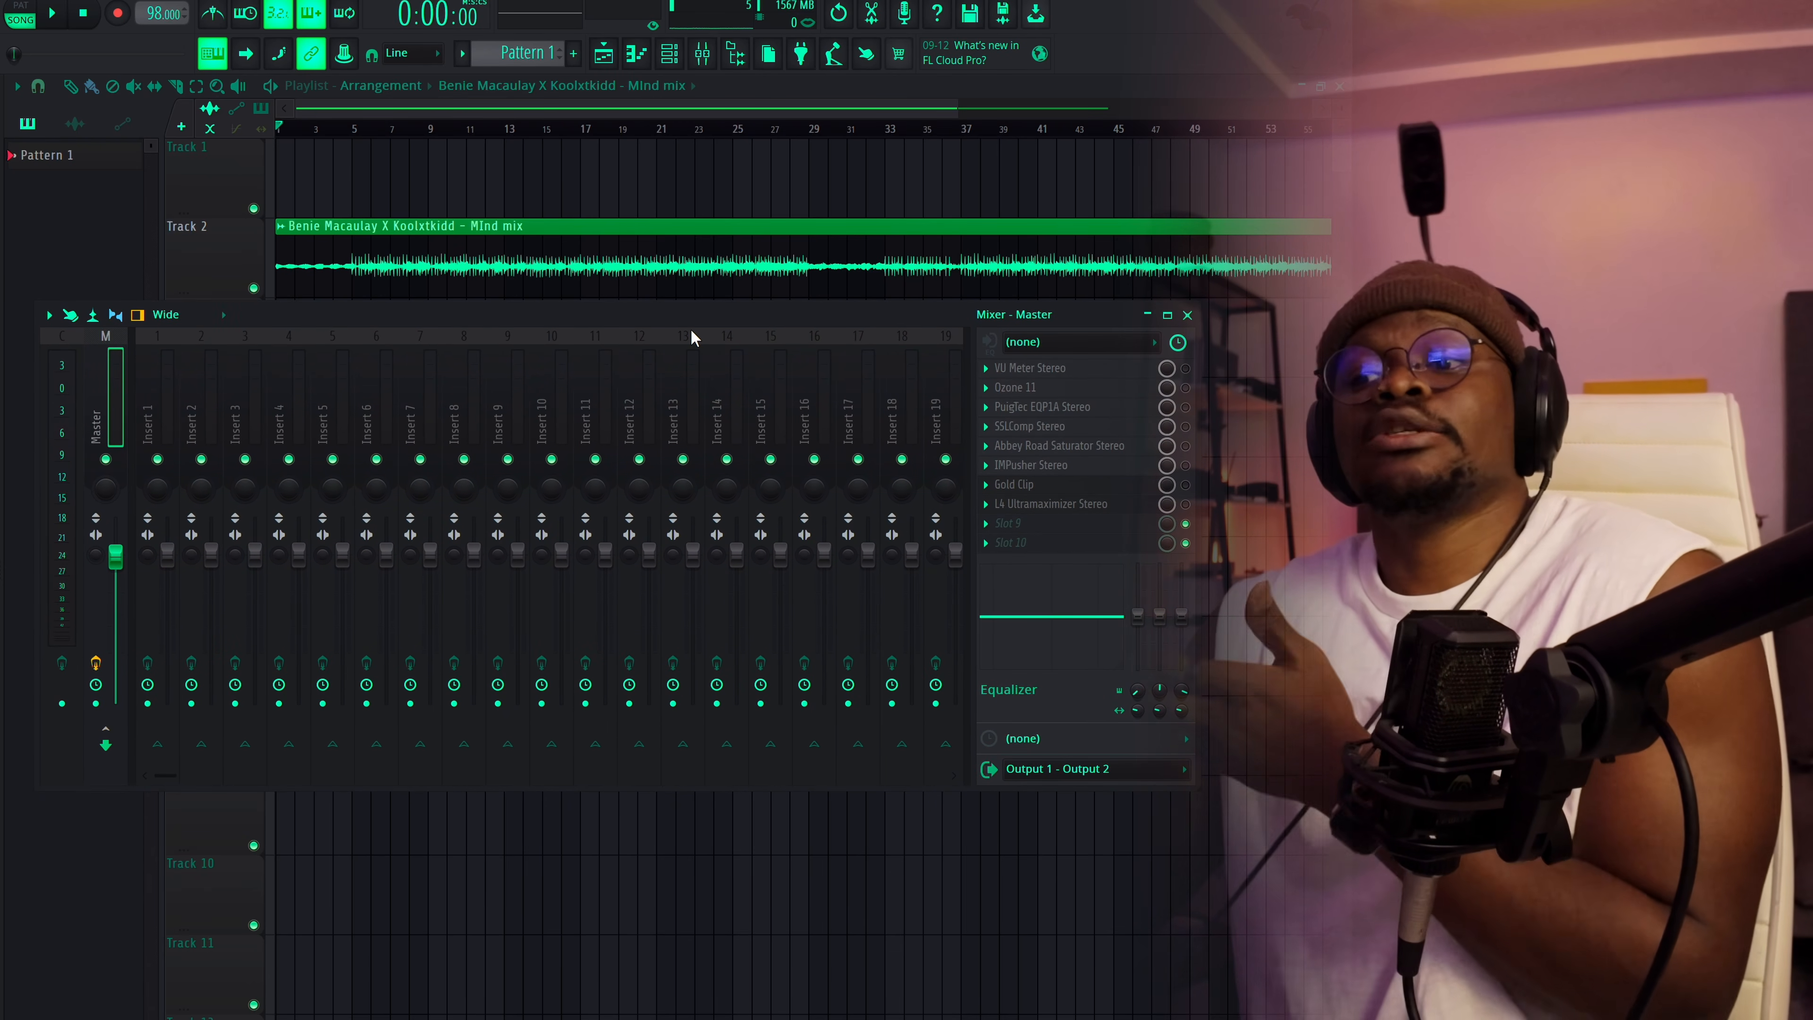
Open the VU Meter on the Master track, arrange it beside the mixer, and check the mix's level during playback
left_click(1033, 372)
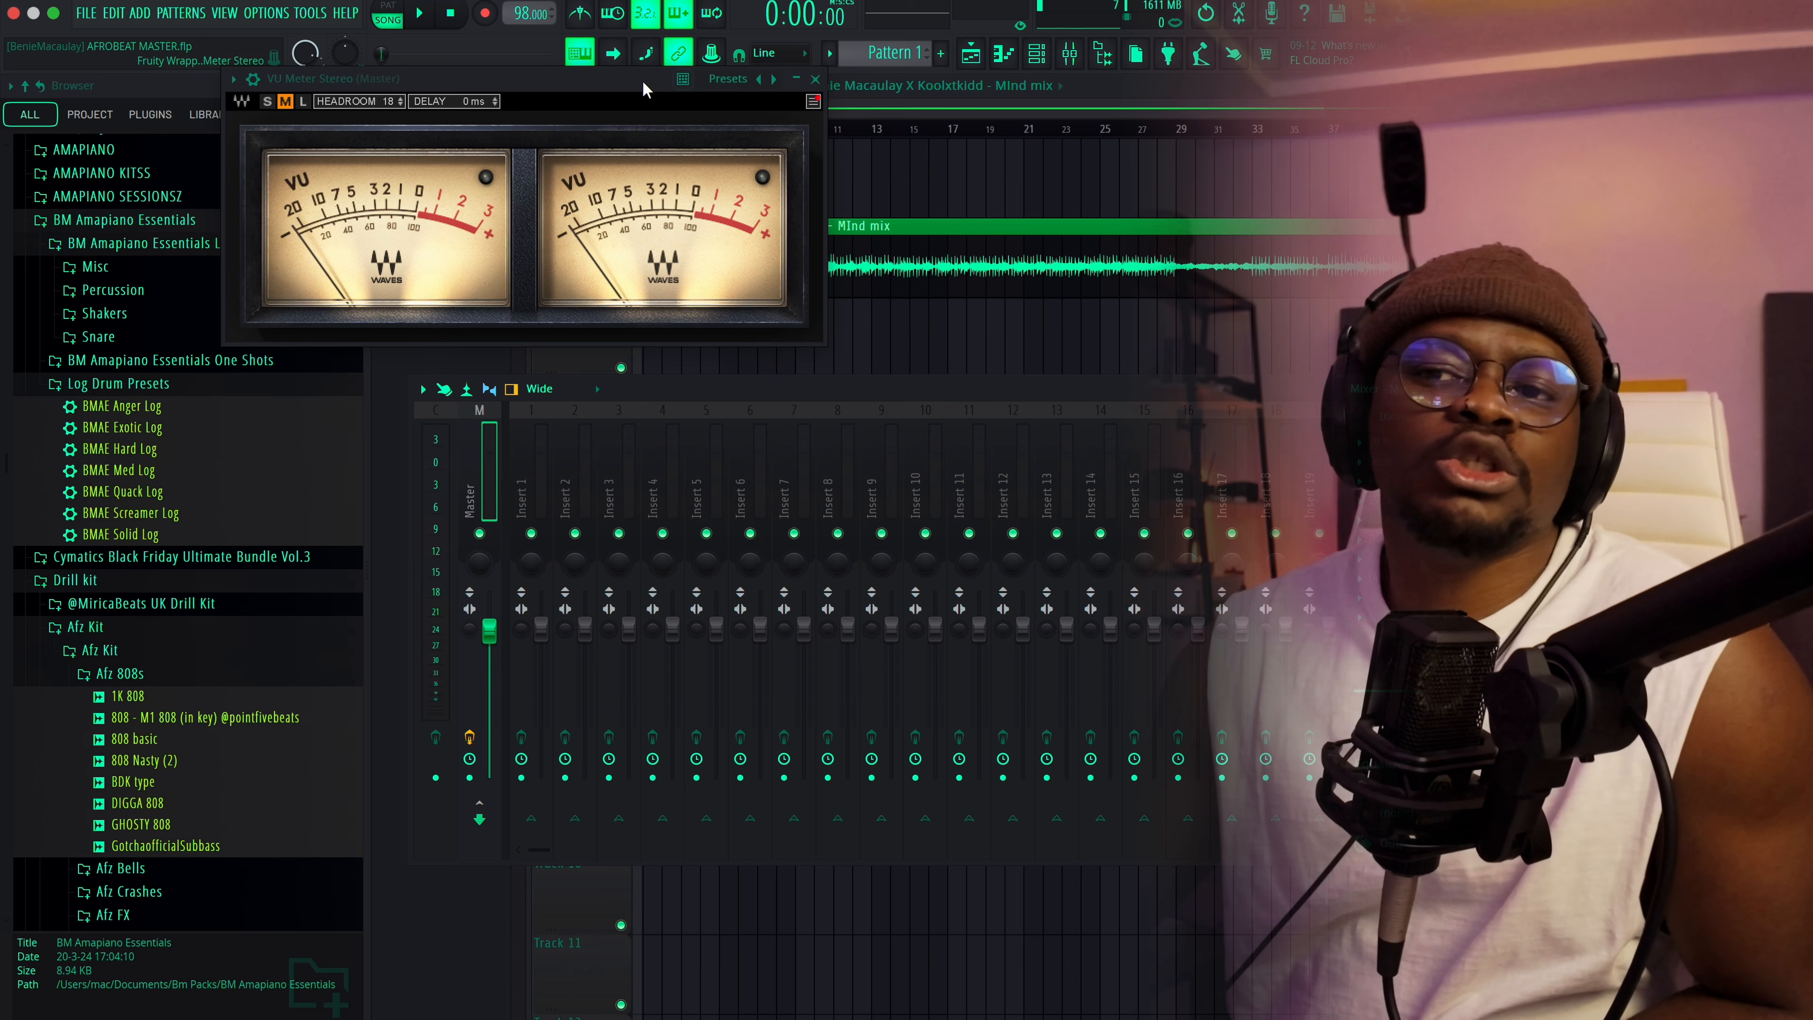
left_click_drag(642, 87, 426, 71)
left_click_drag(798, 391, 798, 348)
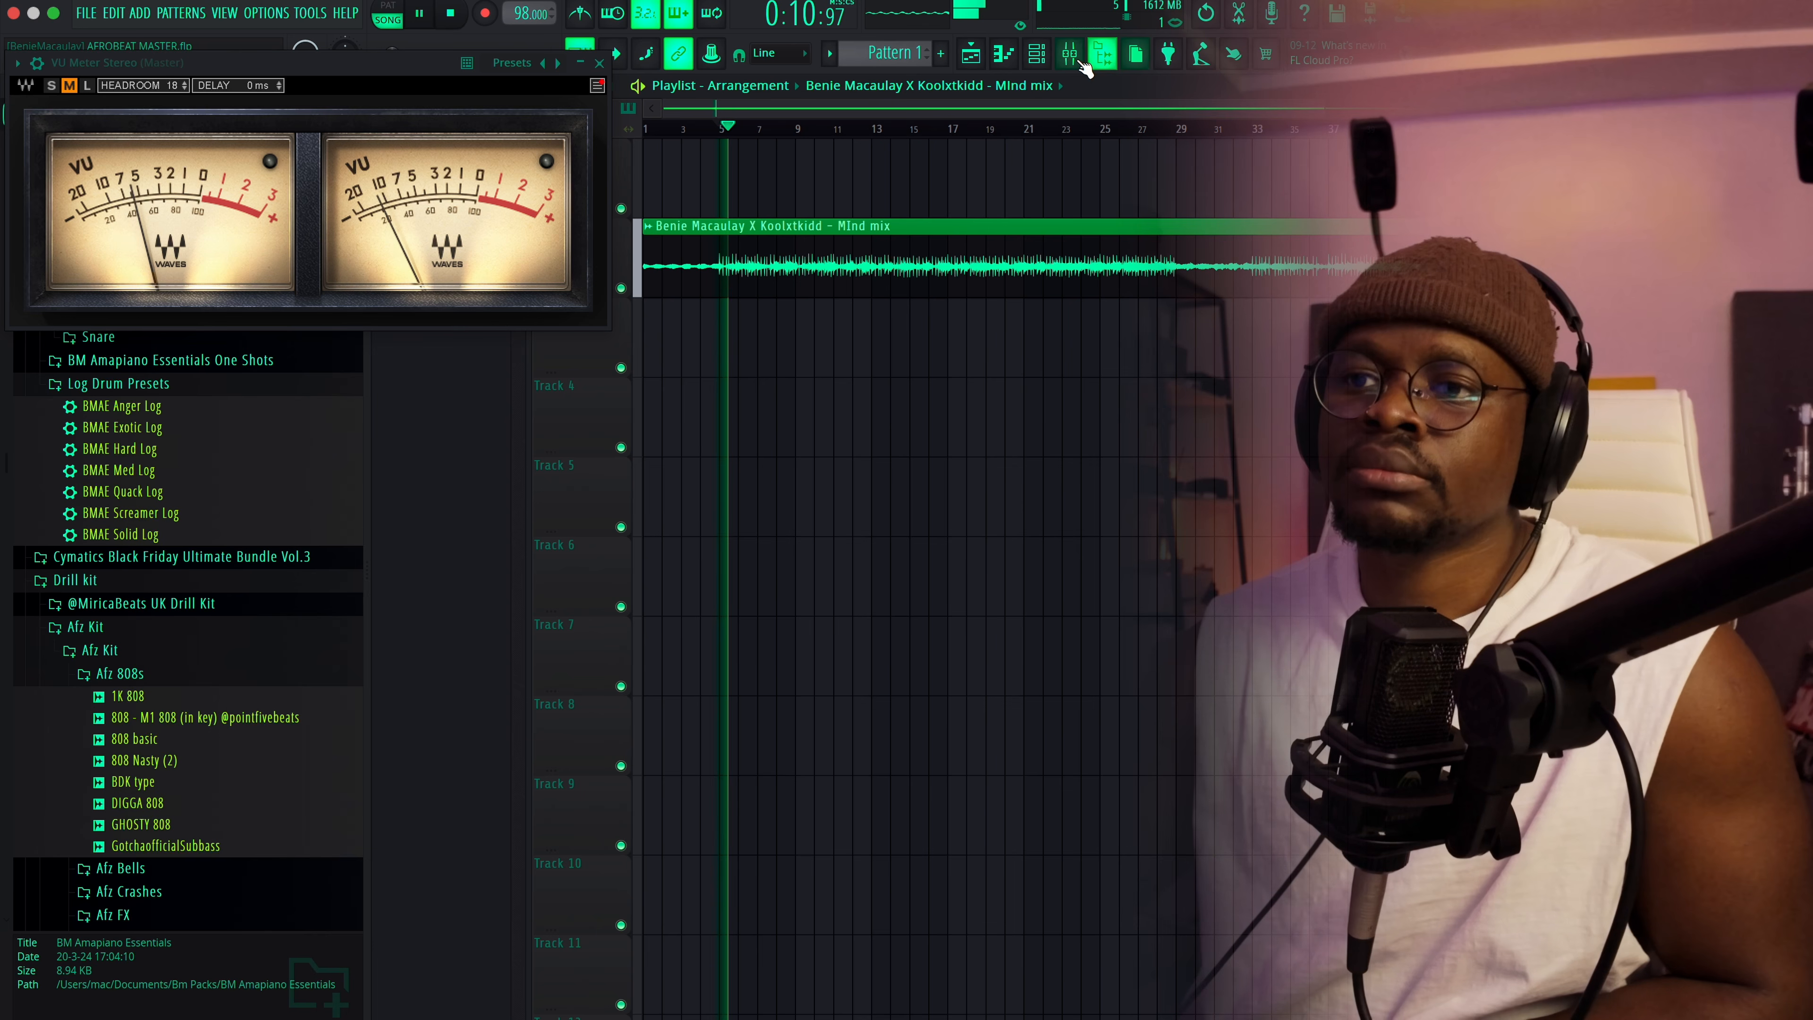
left_click(1074, 62)
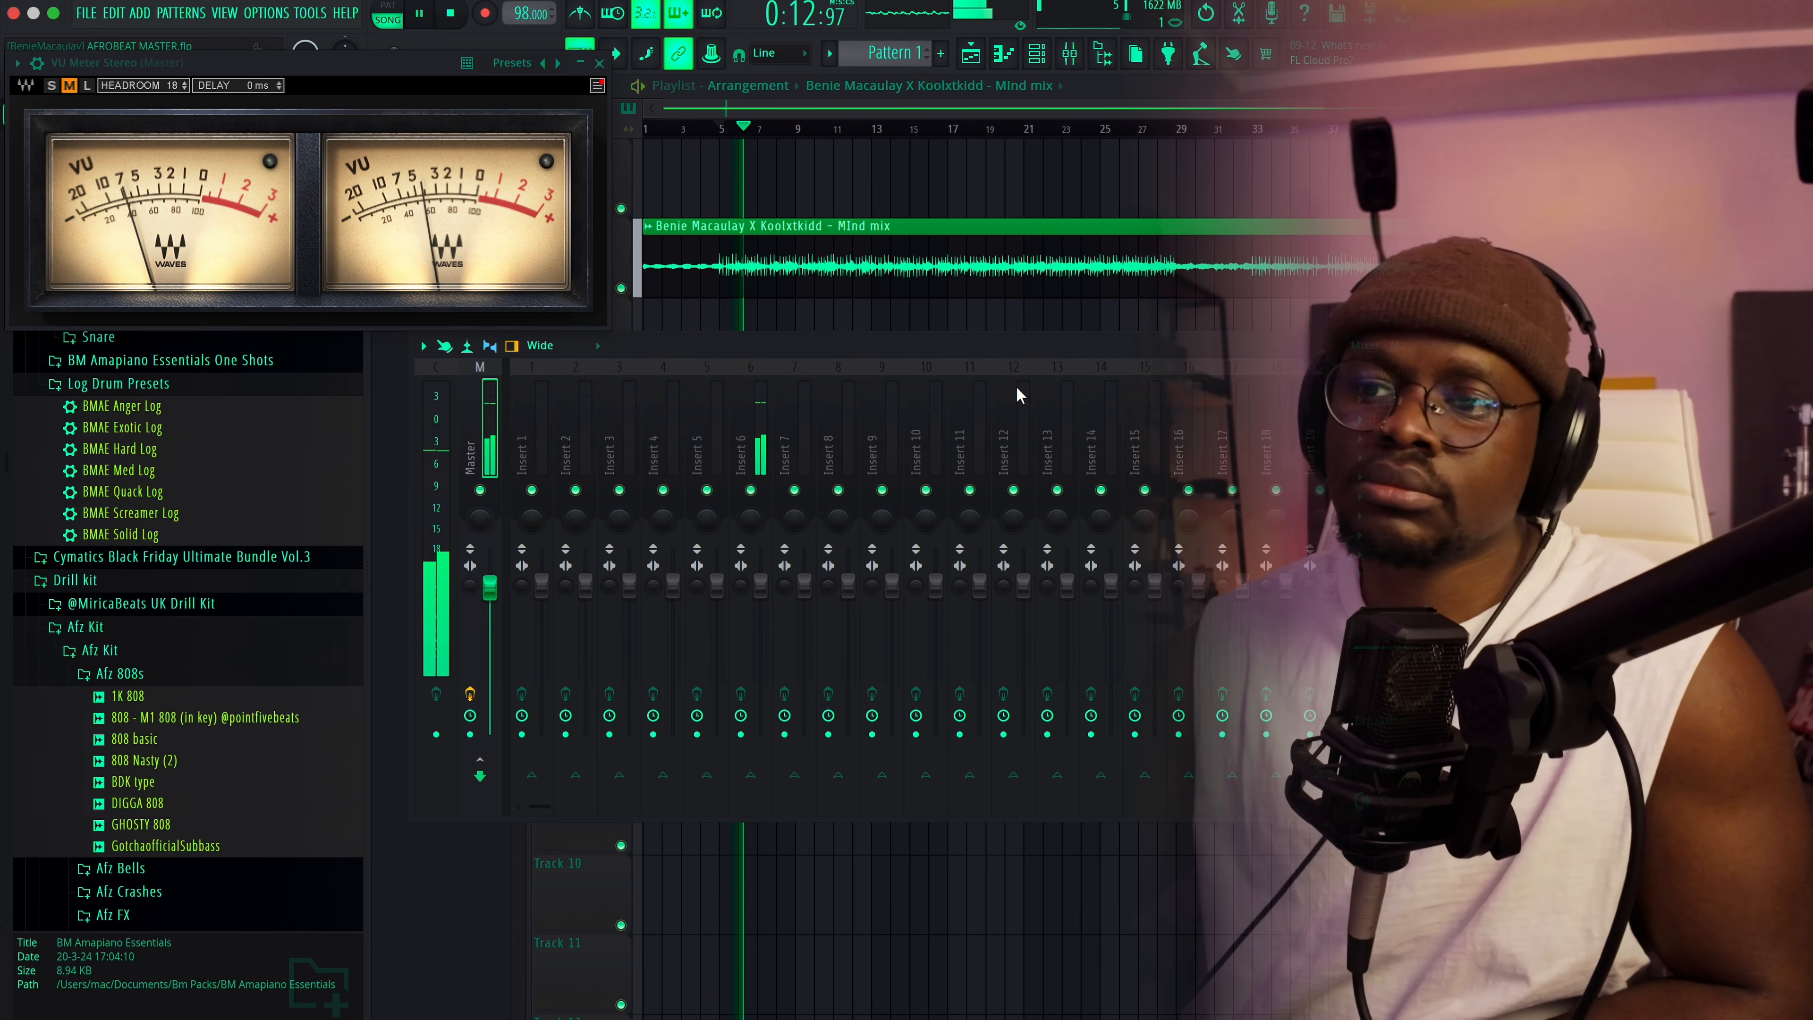
mouse_move(1011, 356)
left_mouse_down()
mouse_move(1003, 407)
mouse_move(1010, 373)
left_mouse_up()
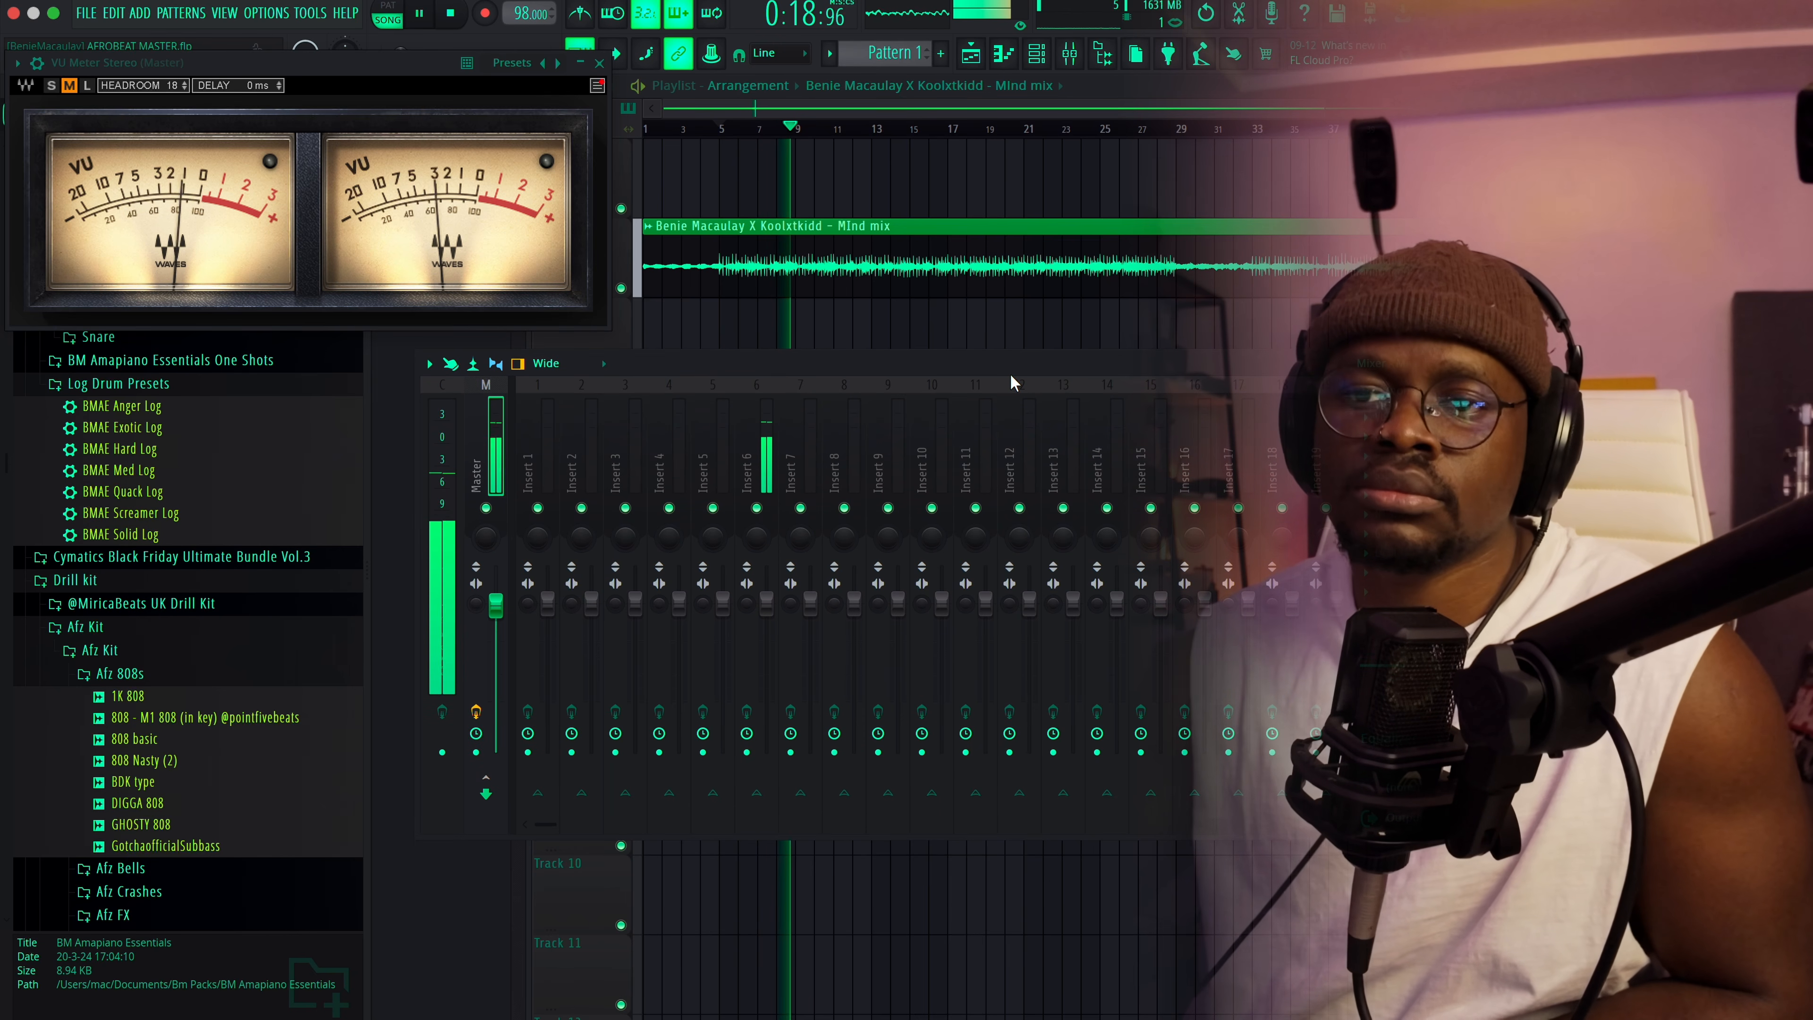
key("space")
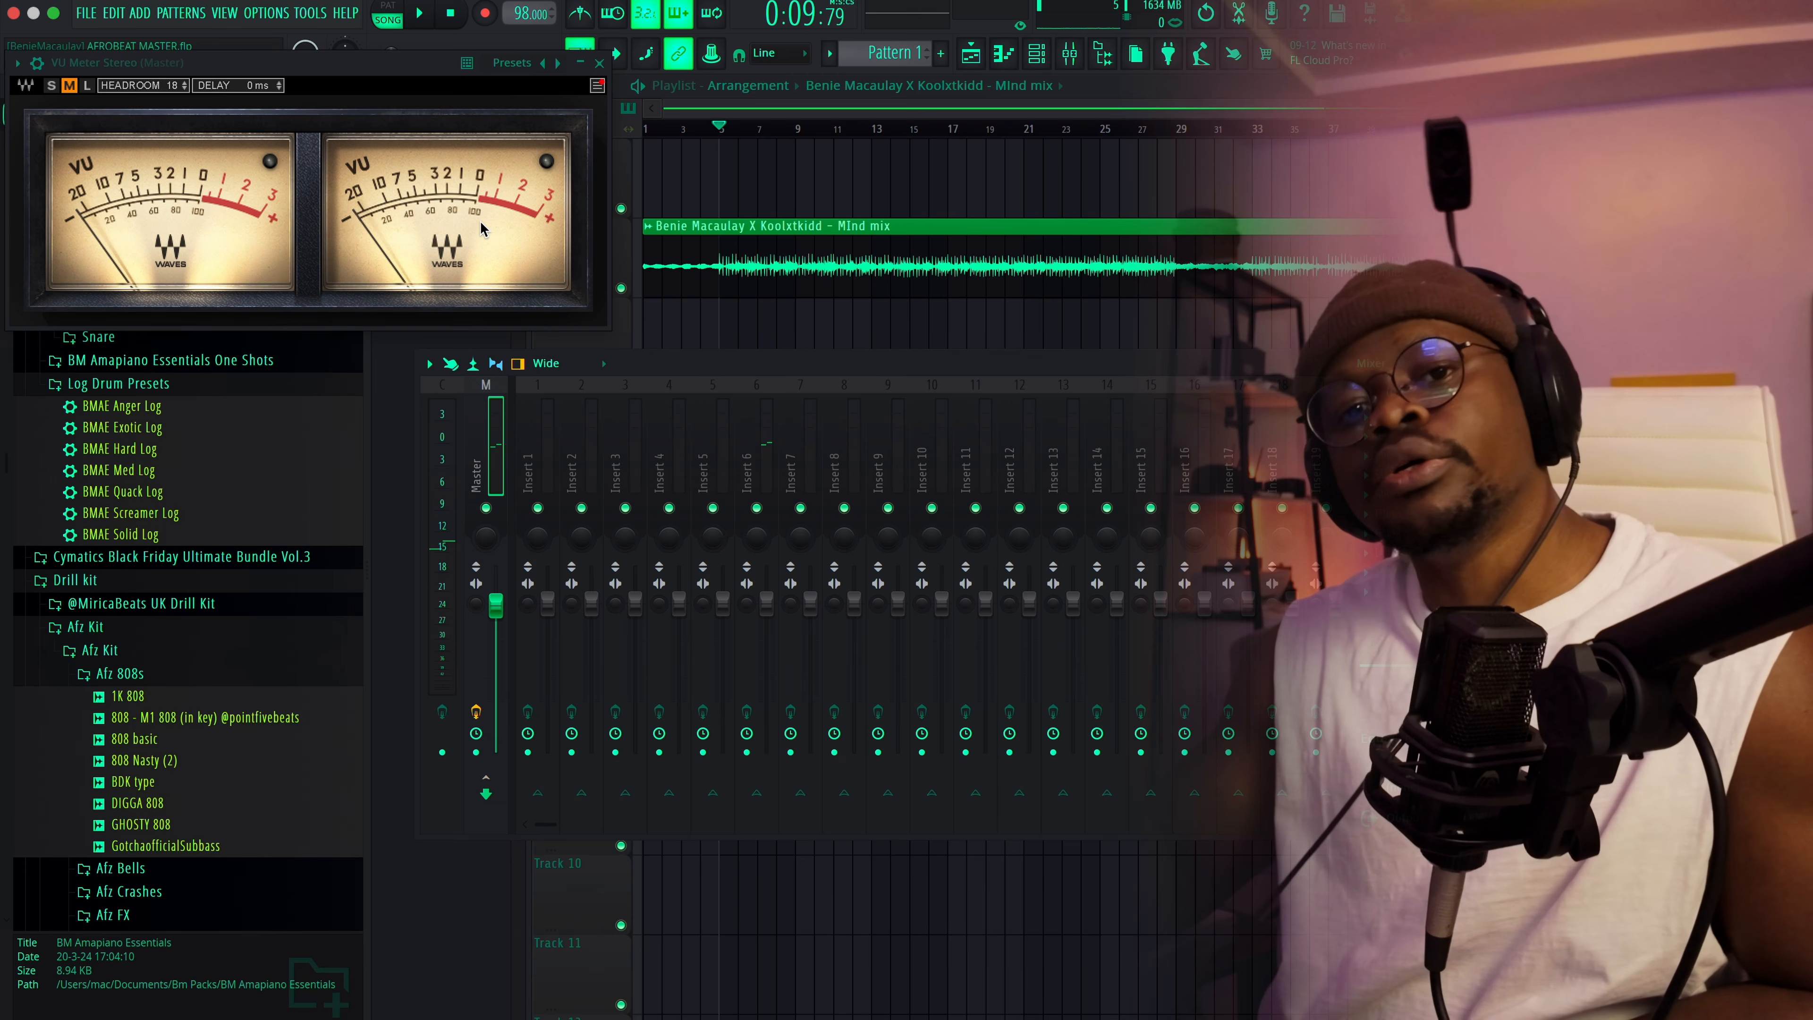
Lower the mix channel's volume to about -2.1 dB in the channel rack against the VU Meter, and close the meter
left_click(1047, 58)
left_click_drag(401, 65, 1238, 418)
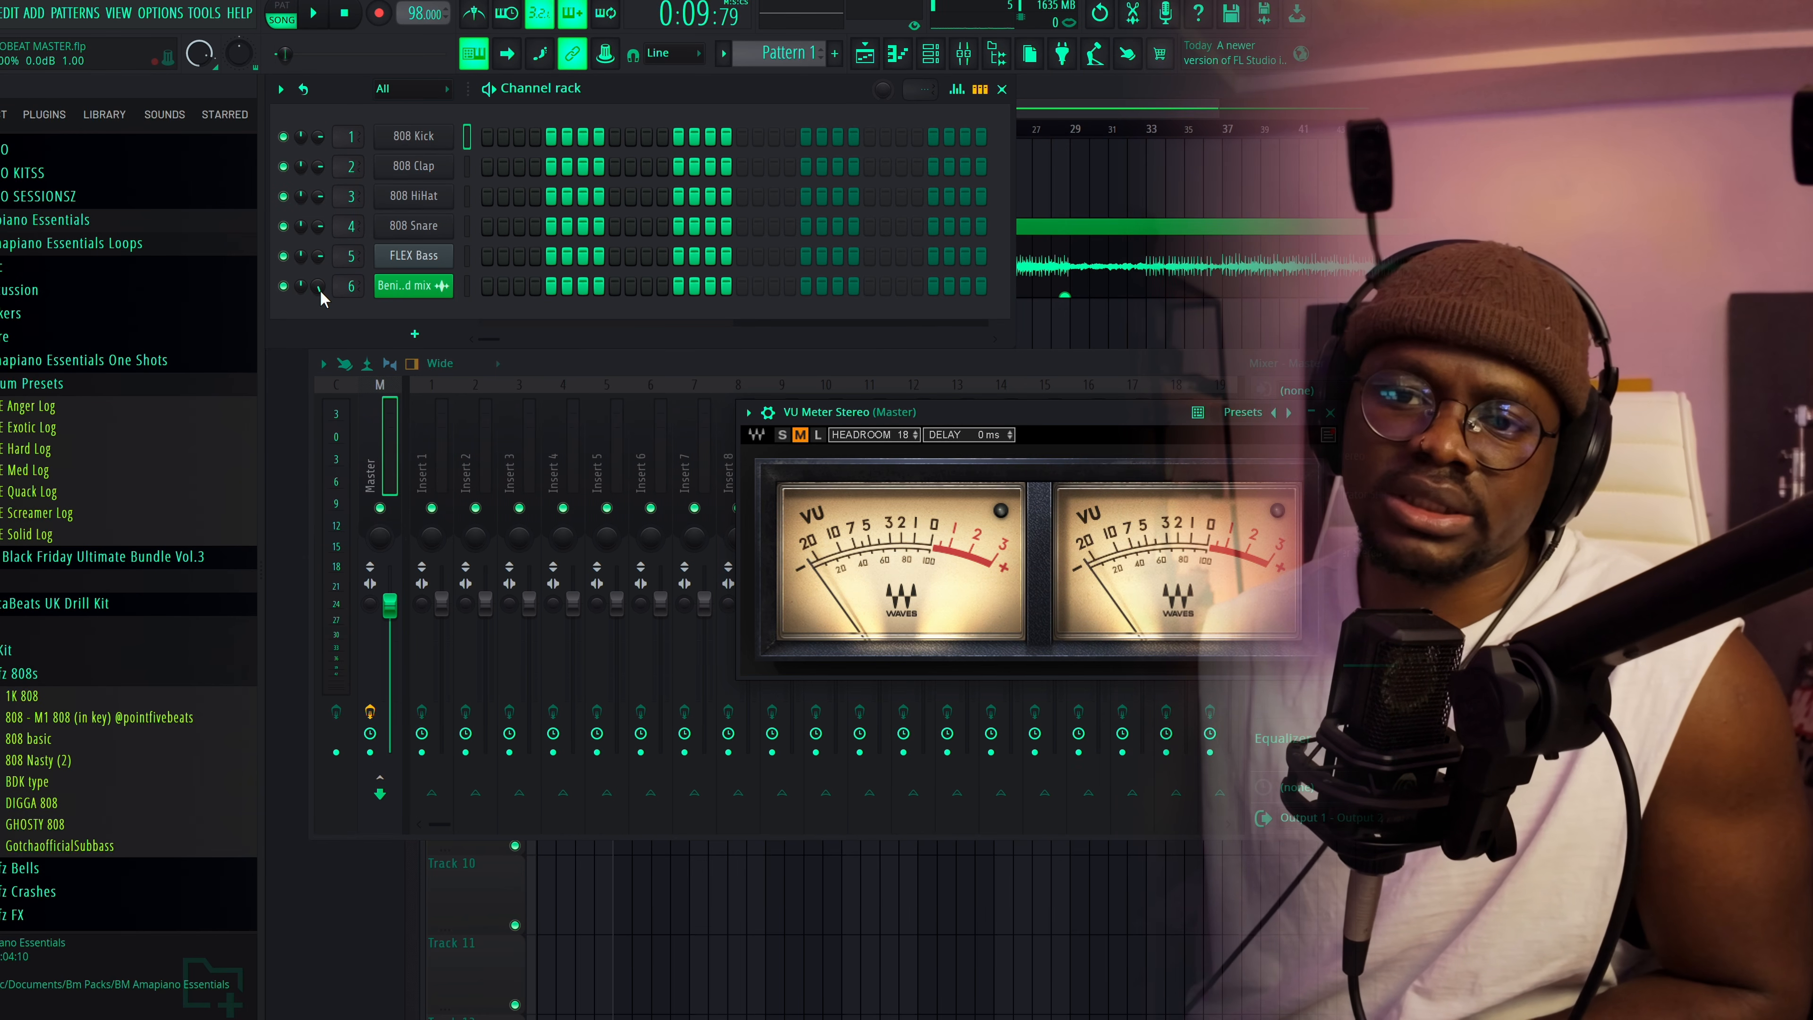
key("space")
left_click_drag(317, 287, 316, 302)
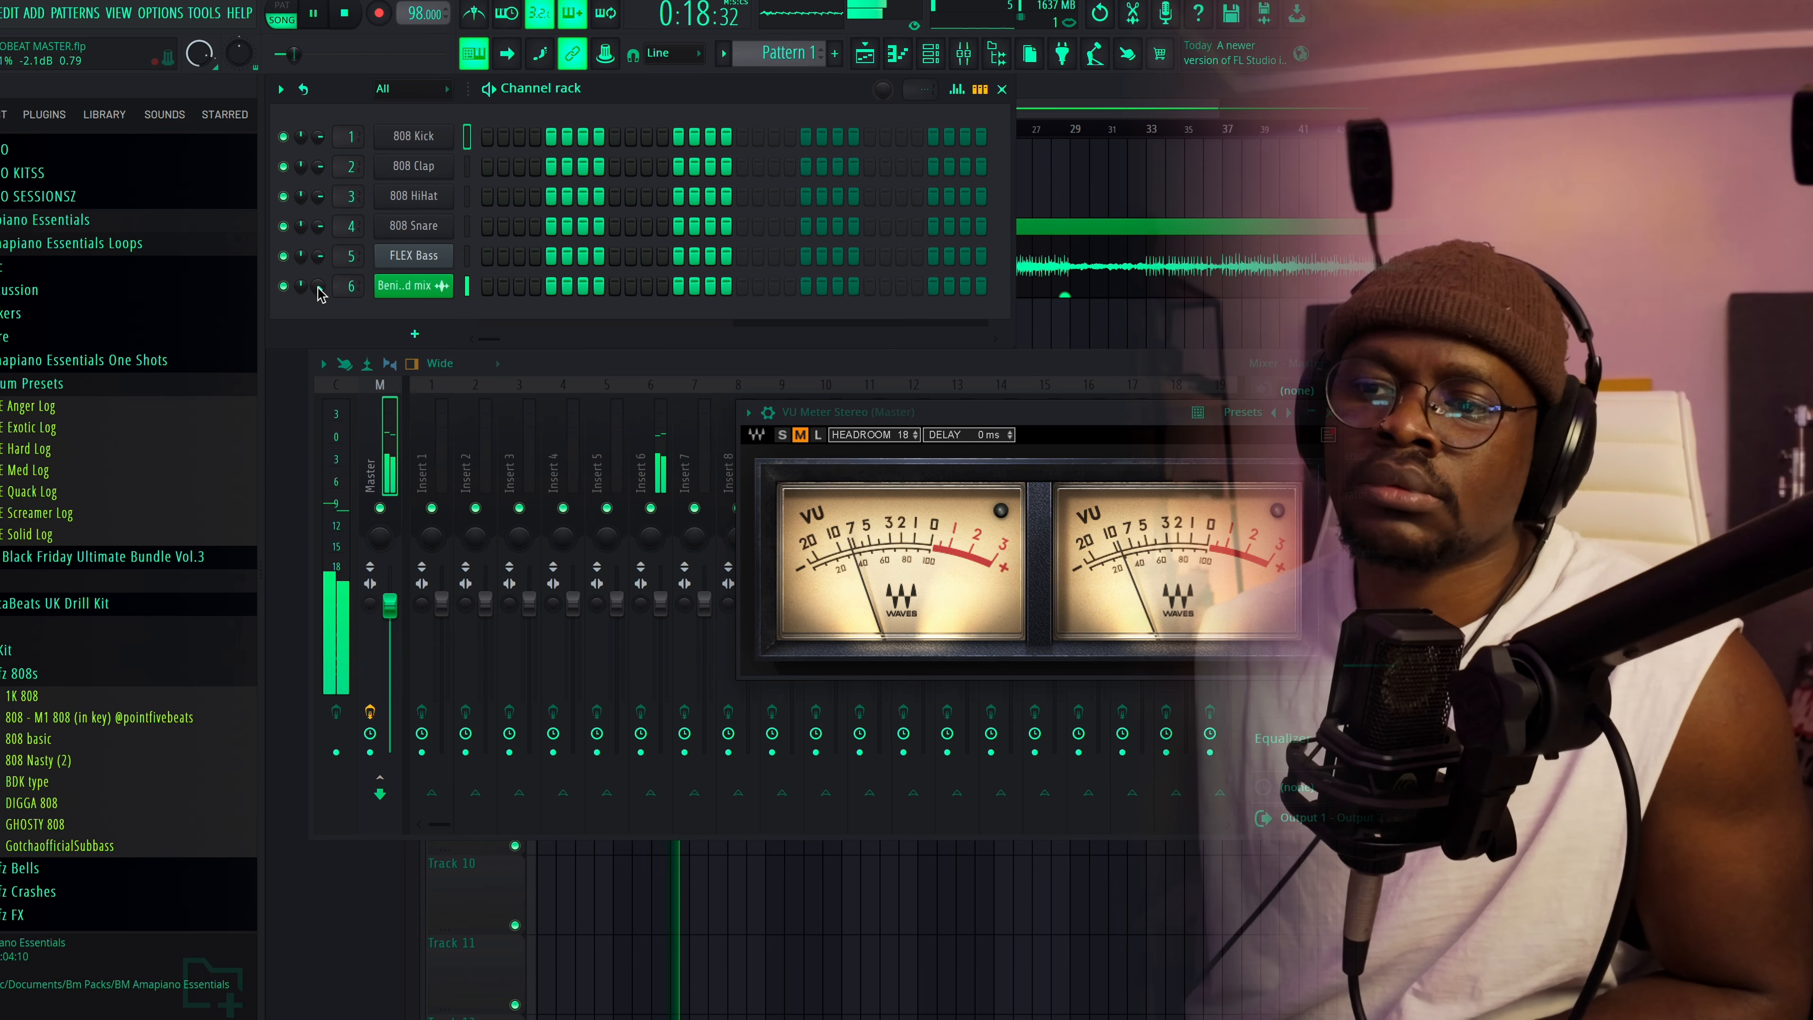
key("space")
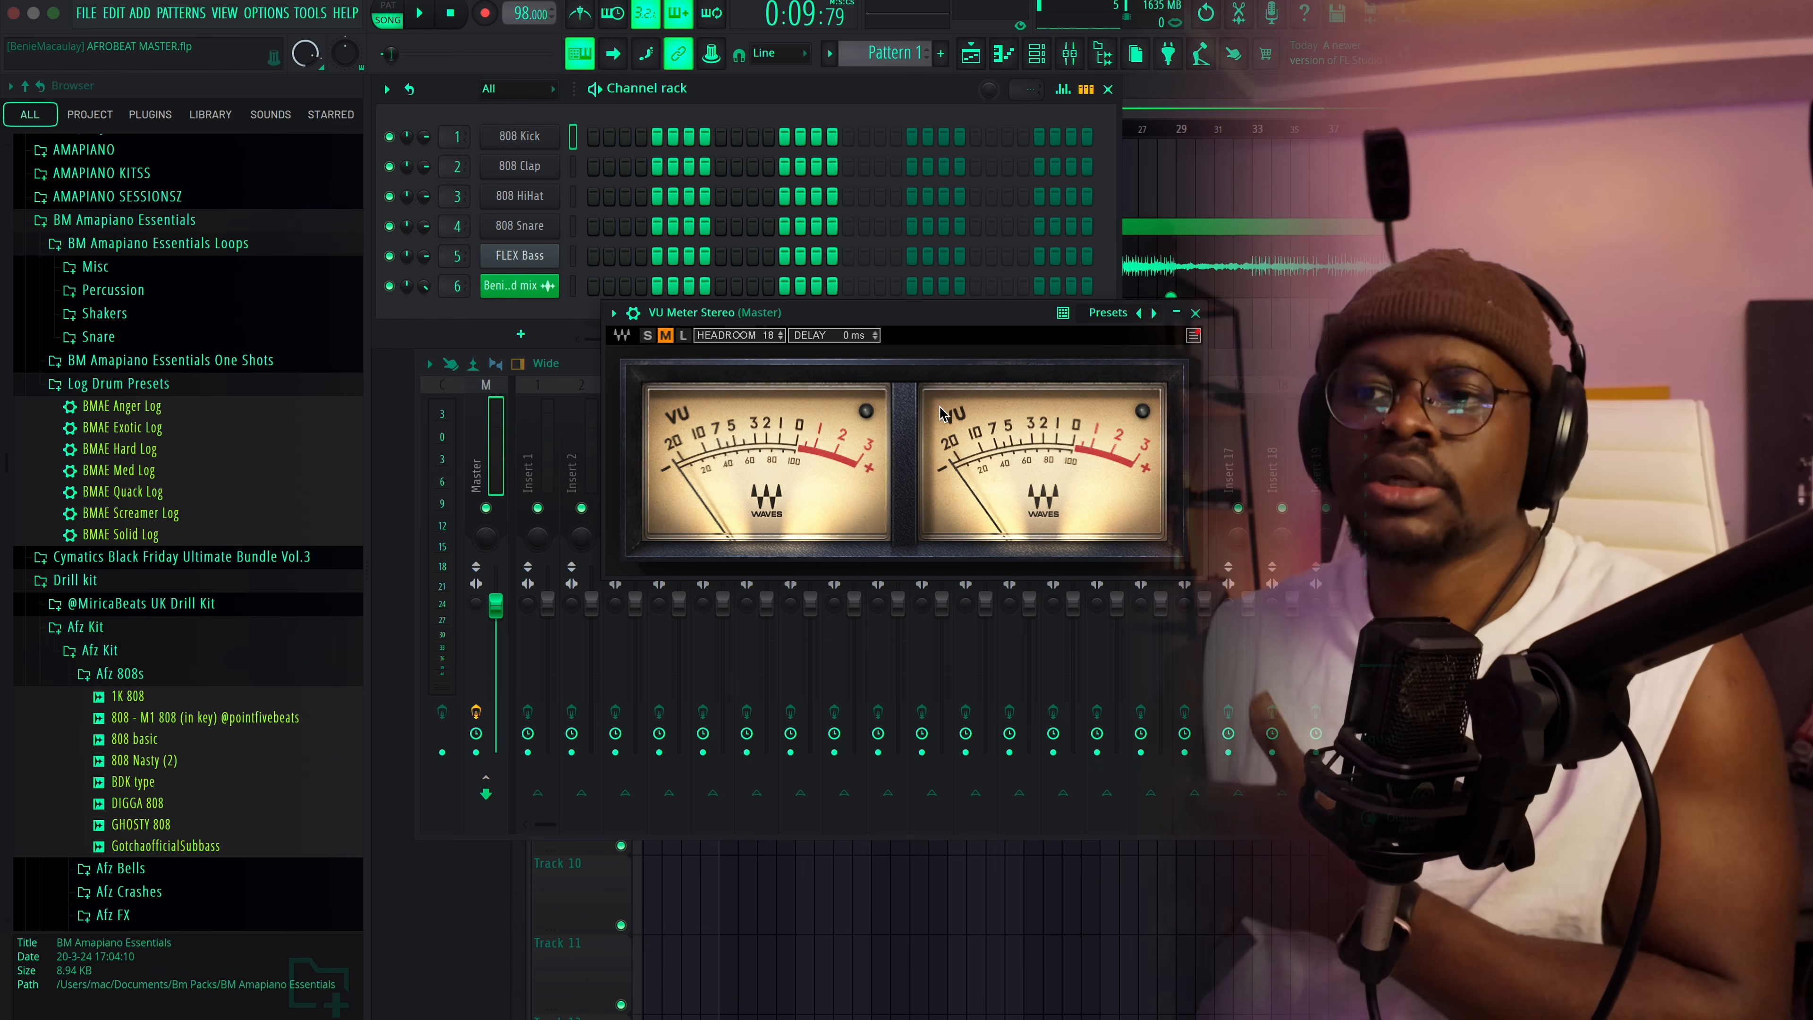
left_click(1195, 313)
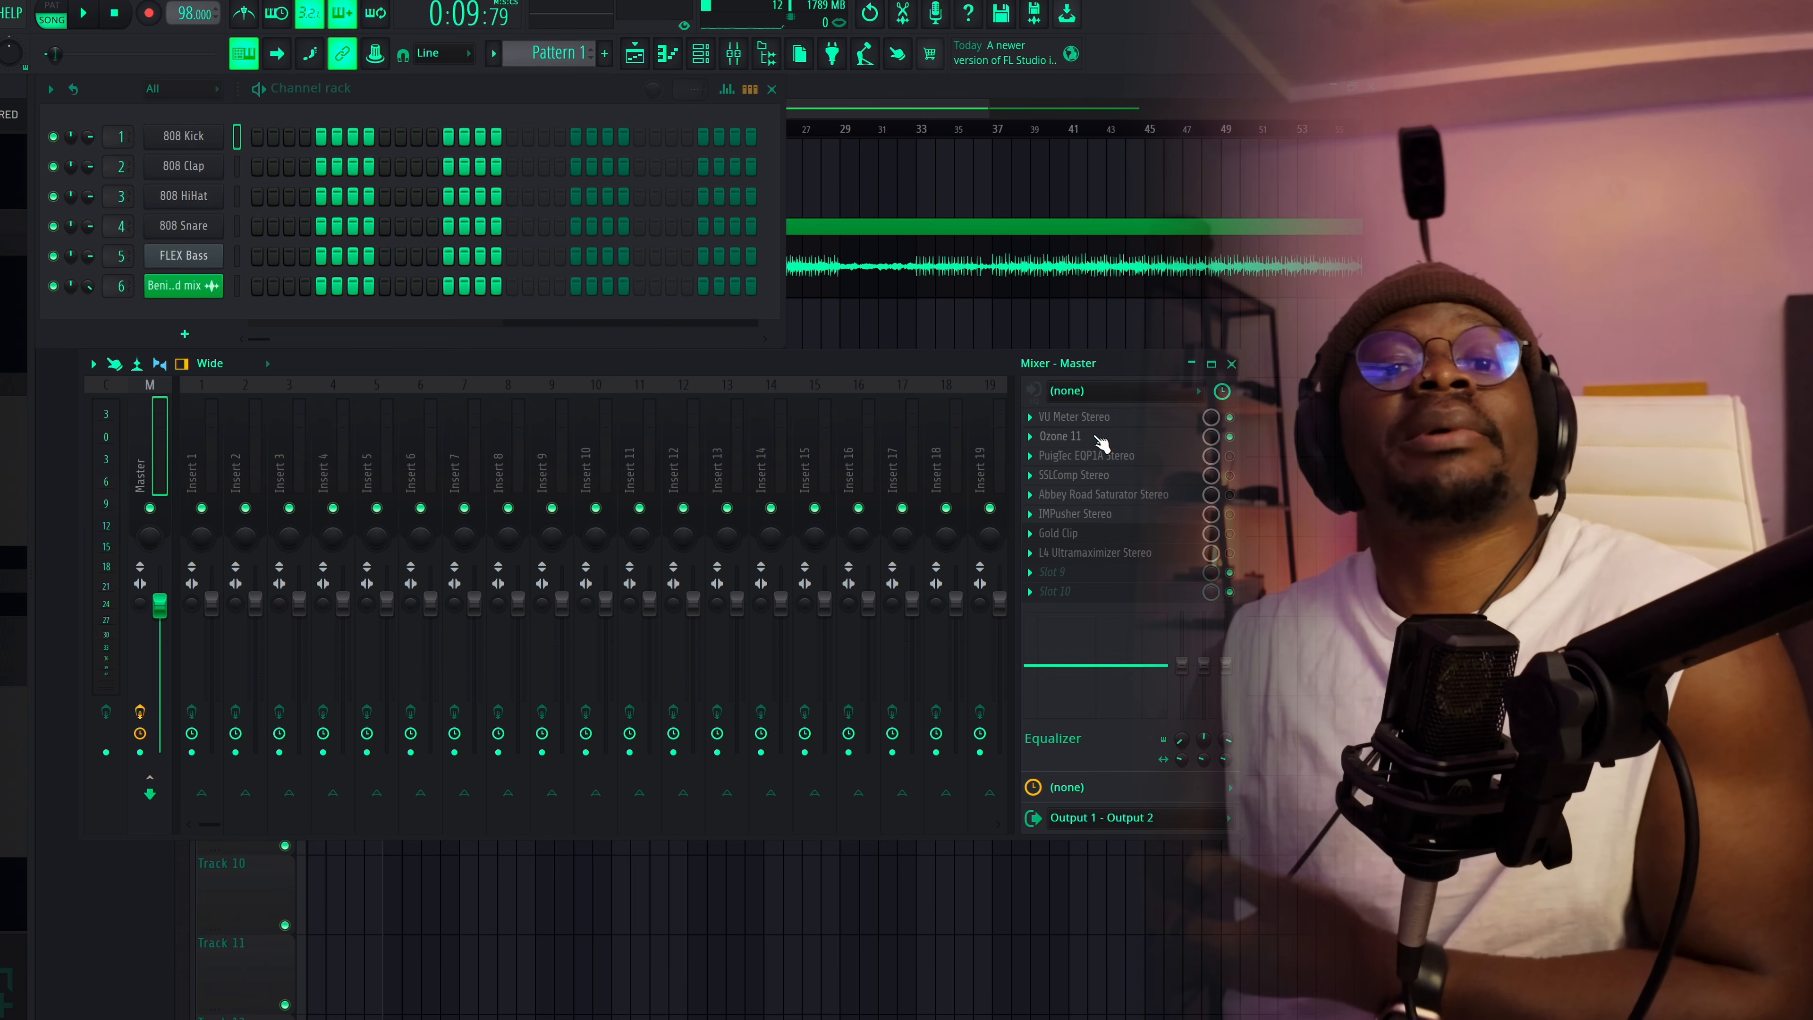
Open Ozone 11 on the Master track and bypass the Imager and Equalizer 1 modules, keeping only Dynamic EQ active
left_click(1094, 437)
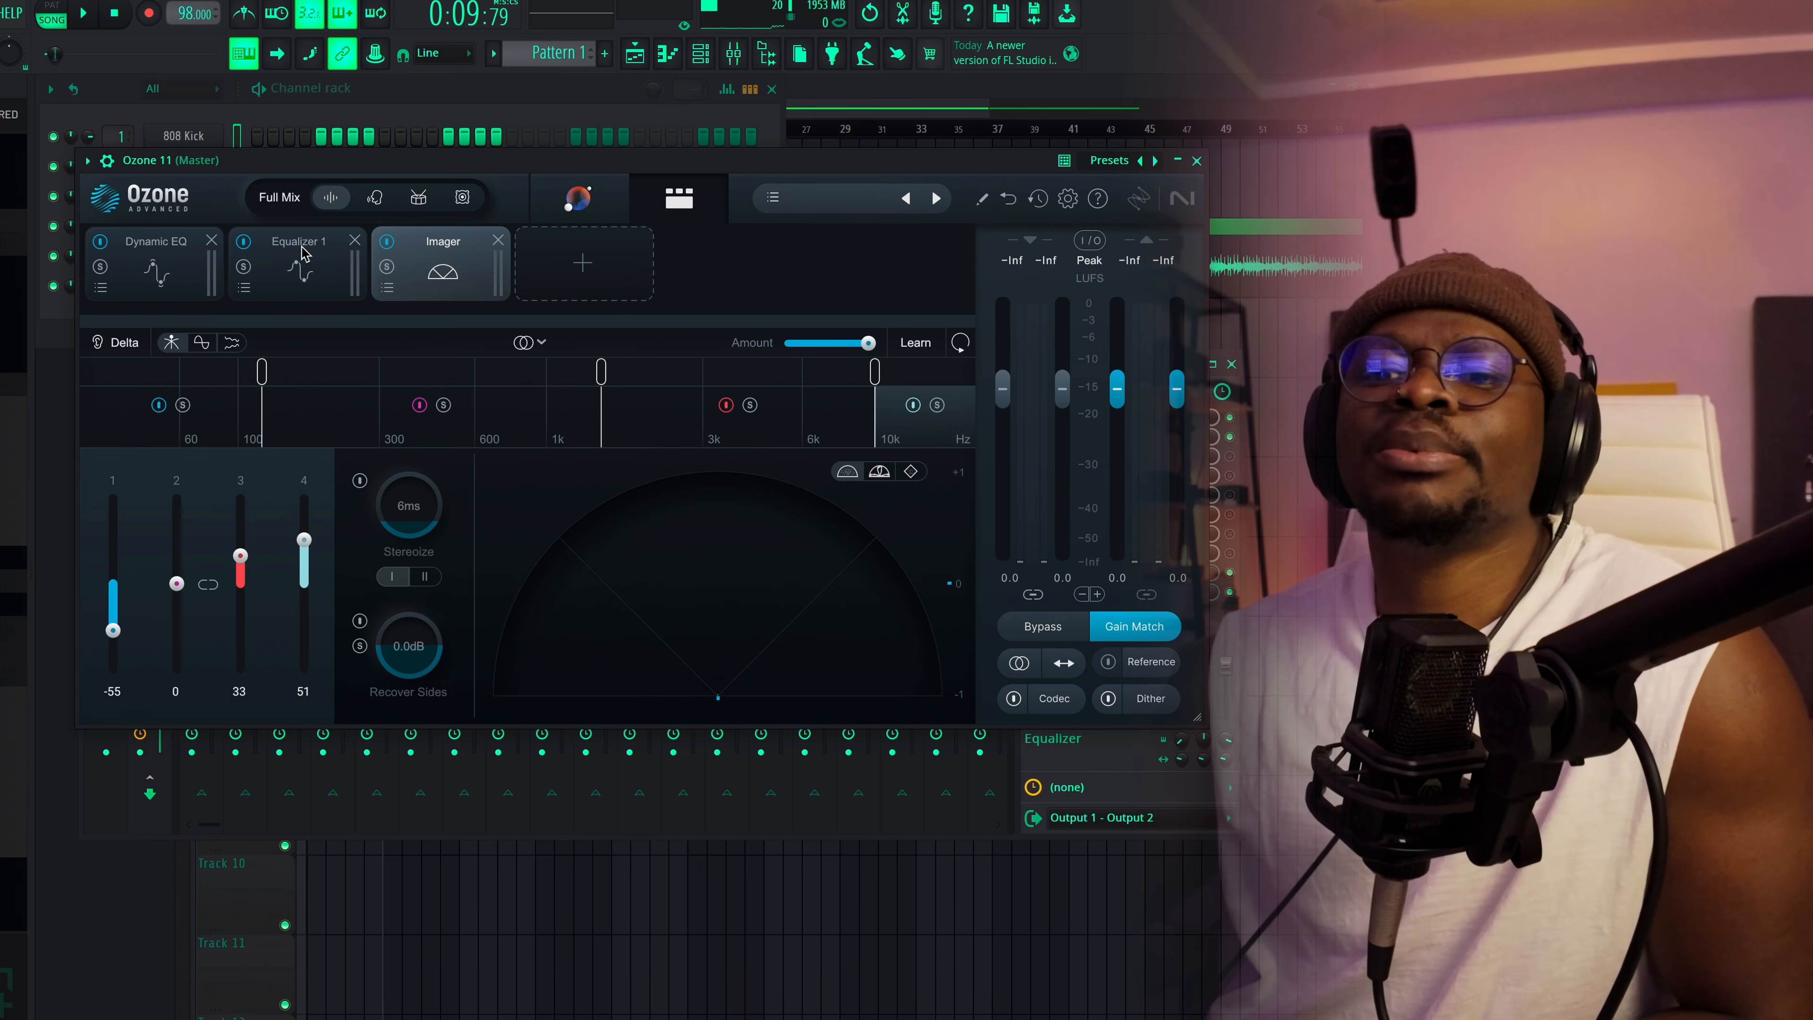
left_click(387, 242)
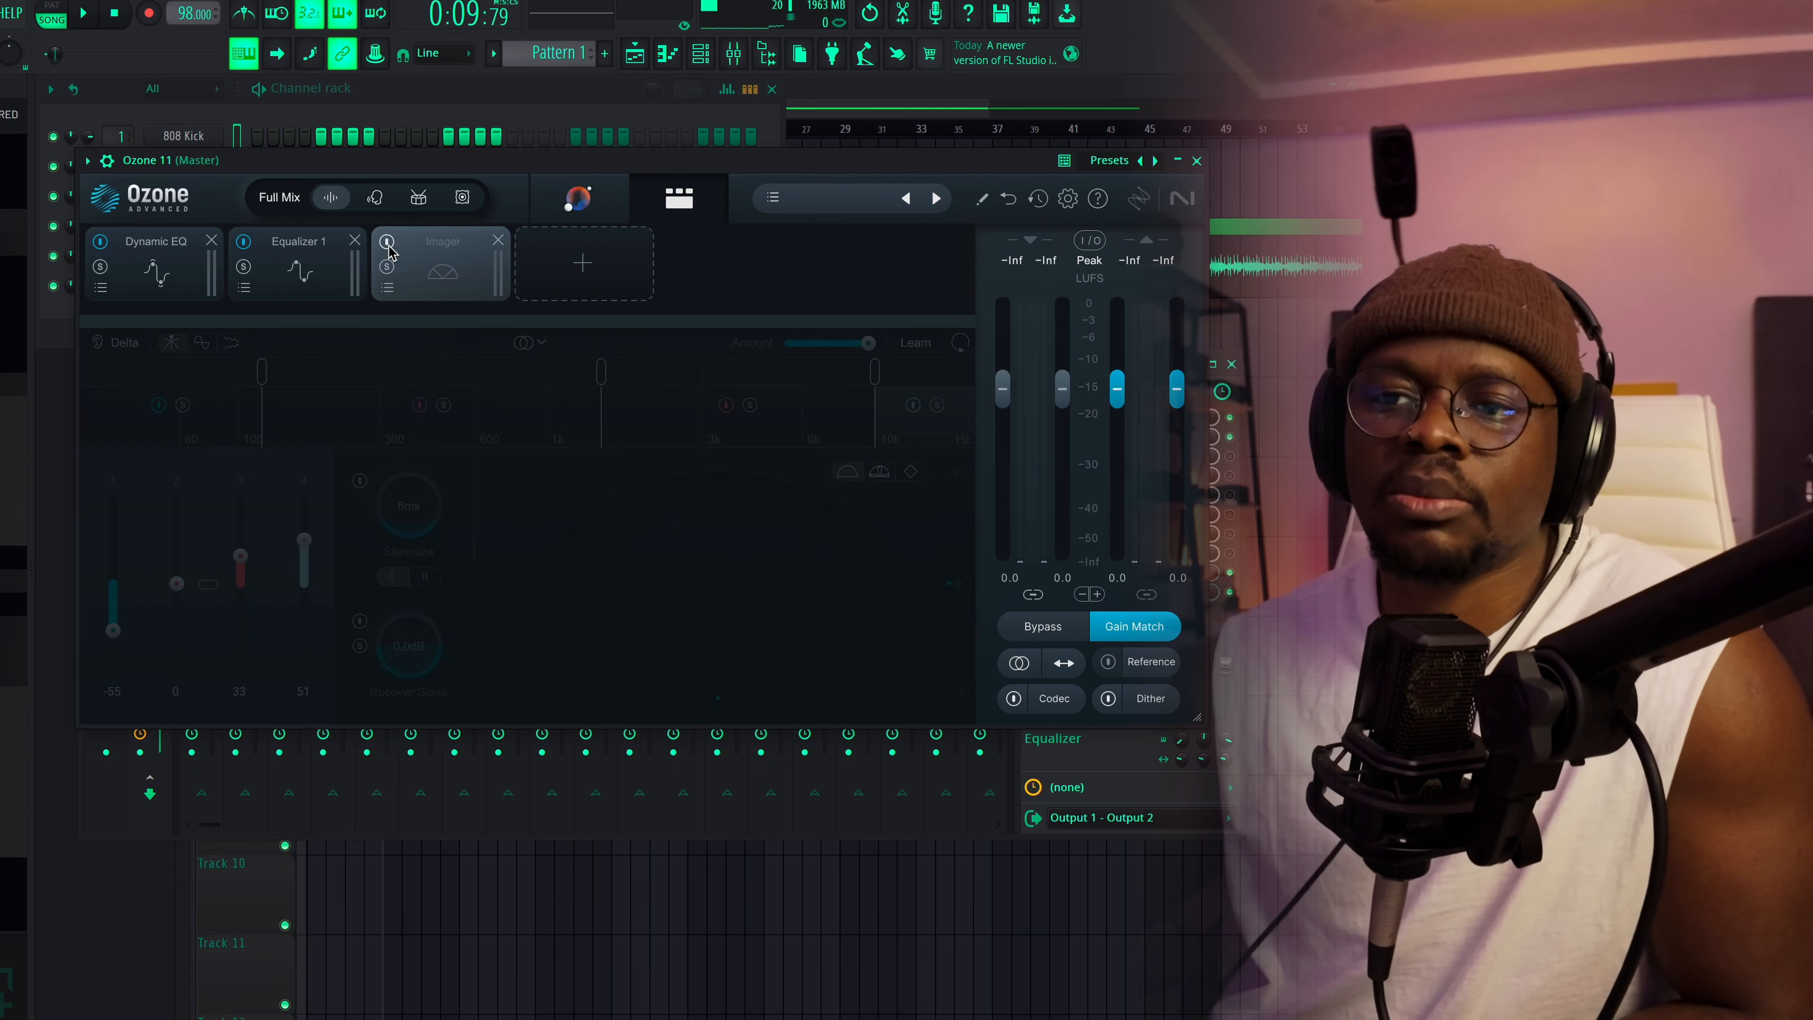
left_click(149, 252)
left_click(102, 244)
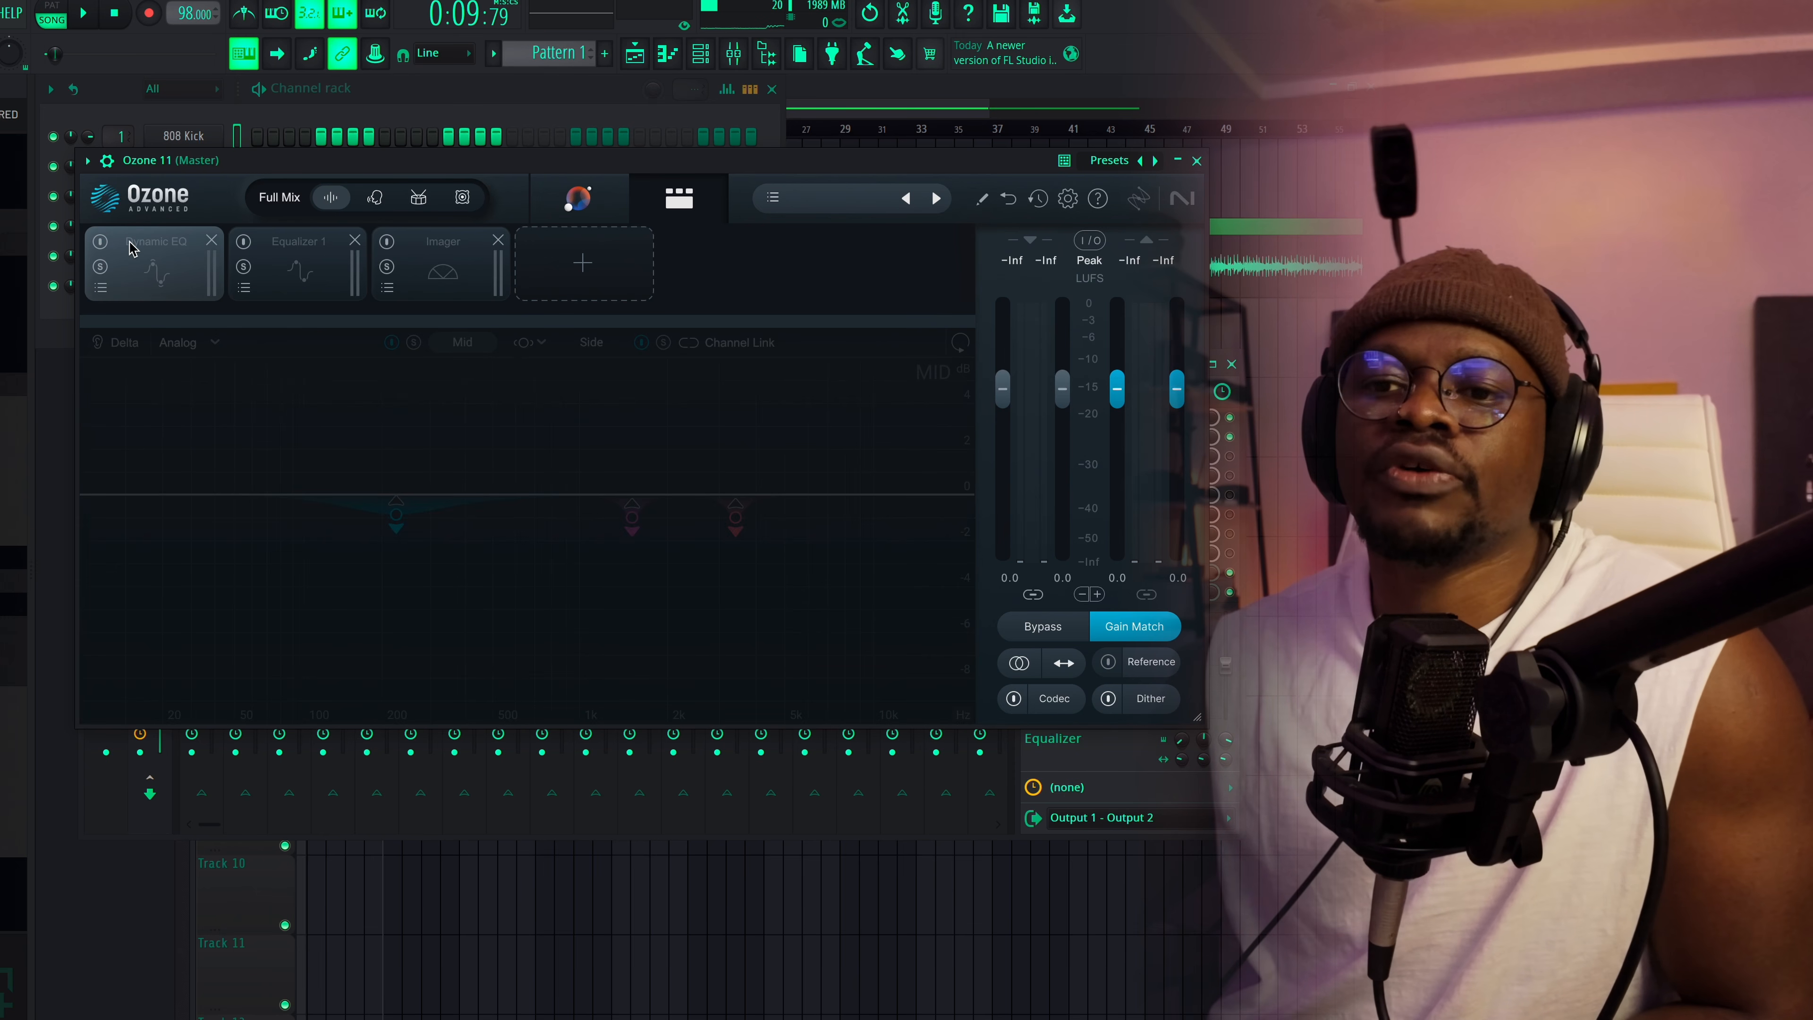
left_click(101, 243)
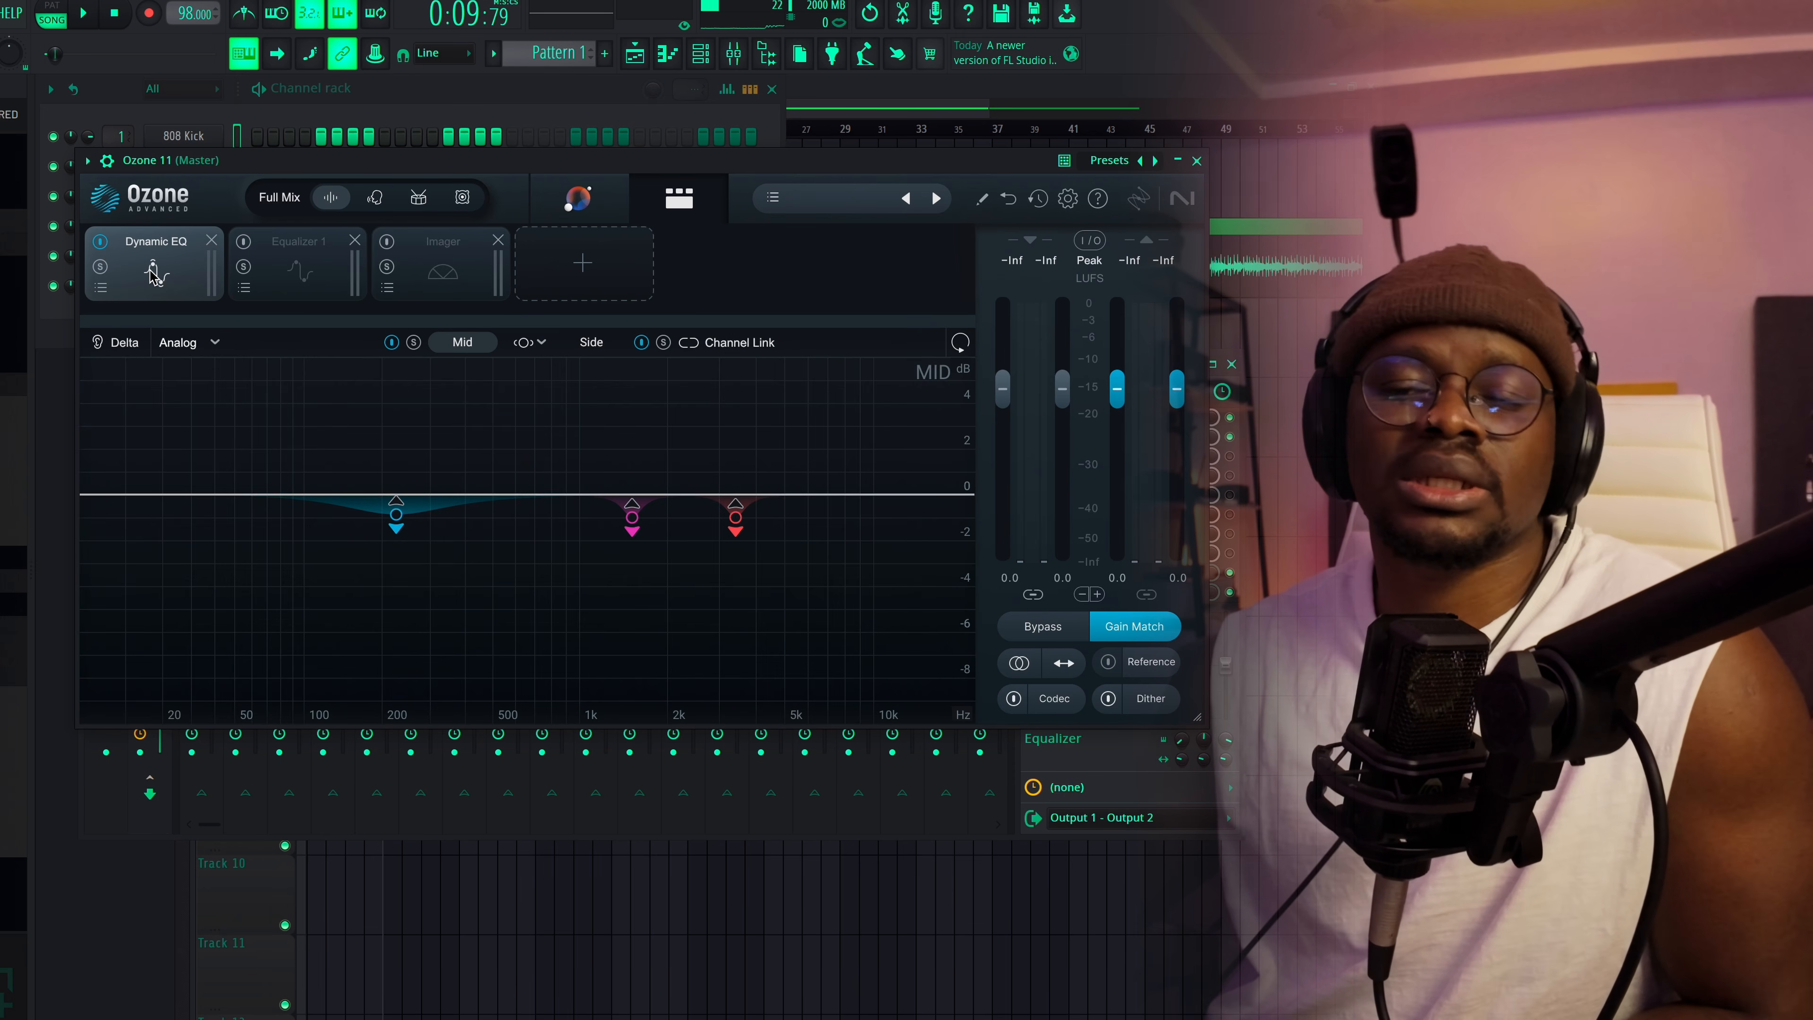
Review the frequency, gain, Q and threshold settings of all three Dynamic EQ bands
left_click_drag(247, 445, 835, 571)
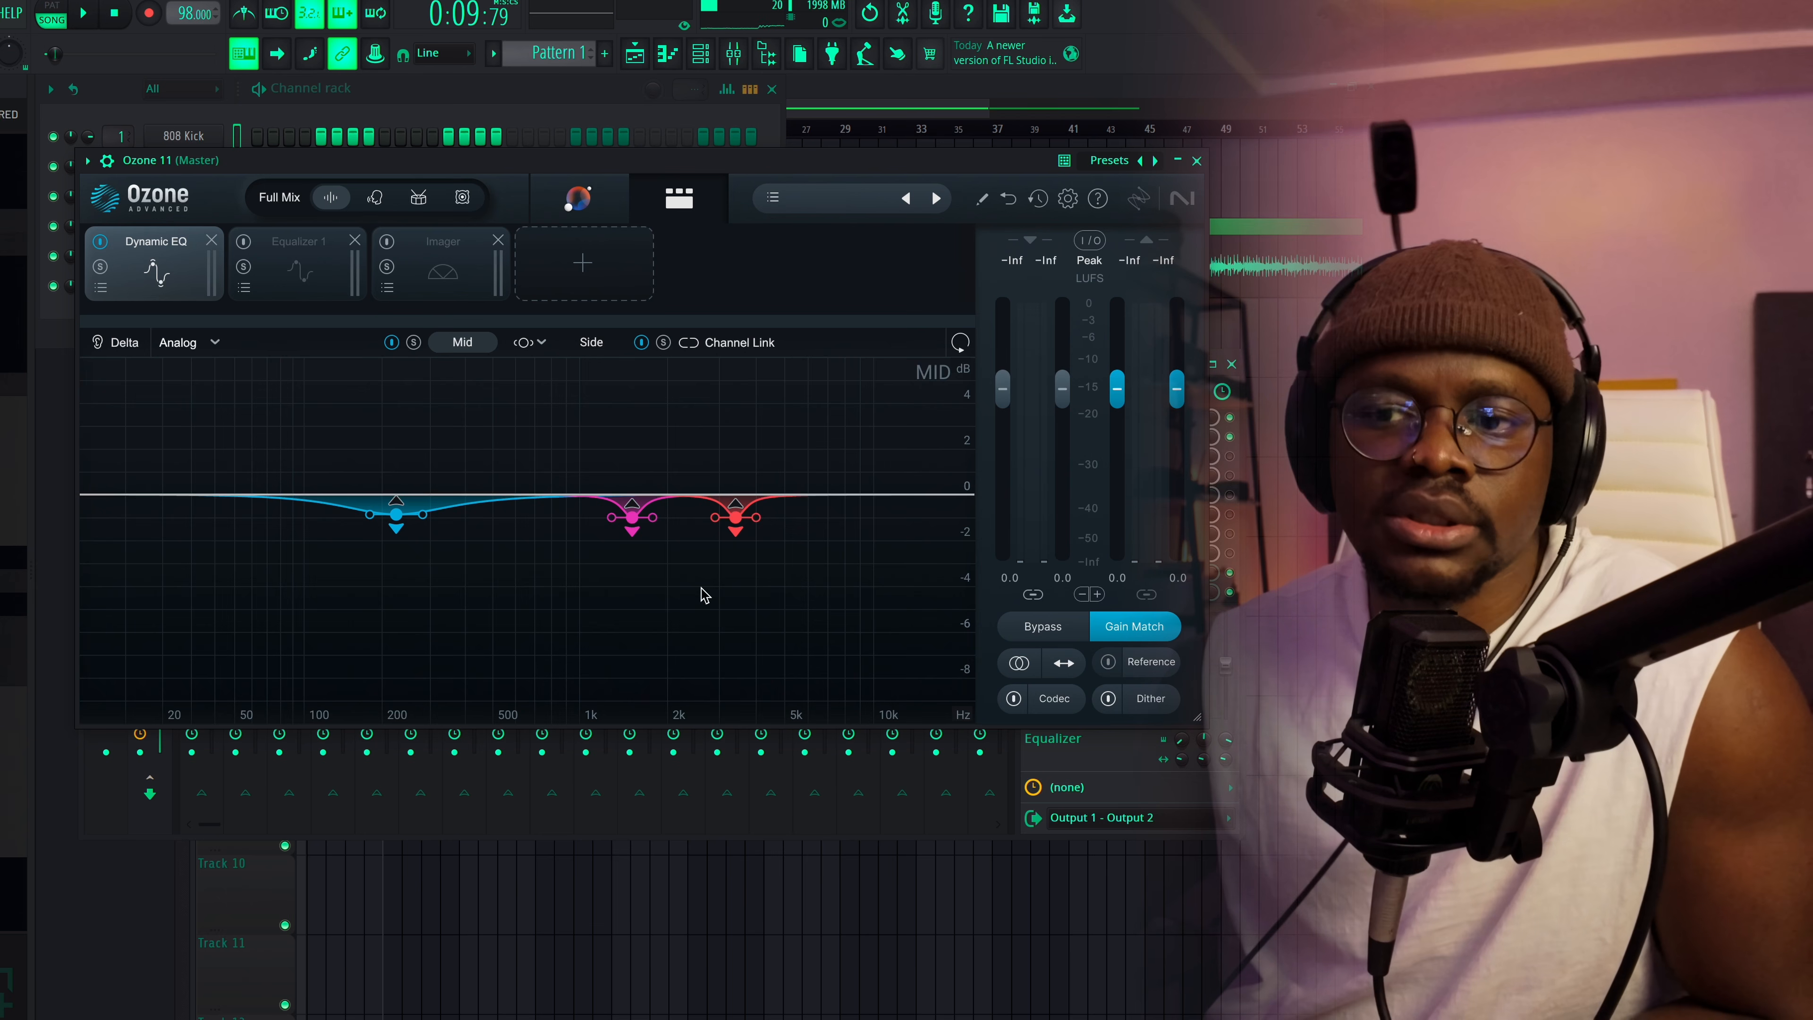
left_click(396, 514)
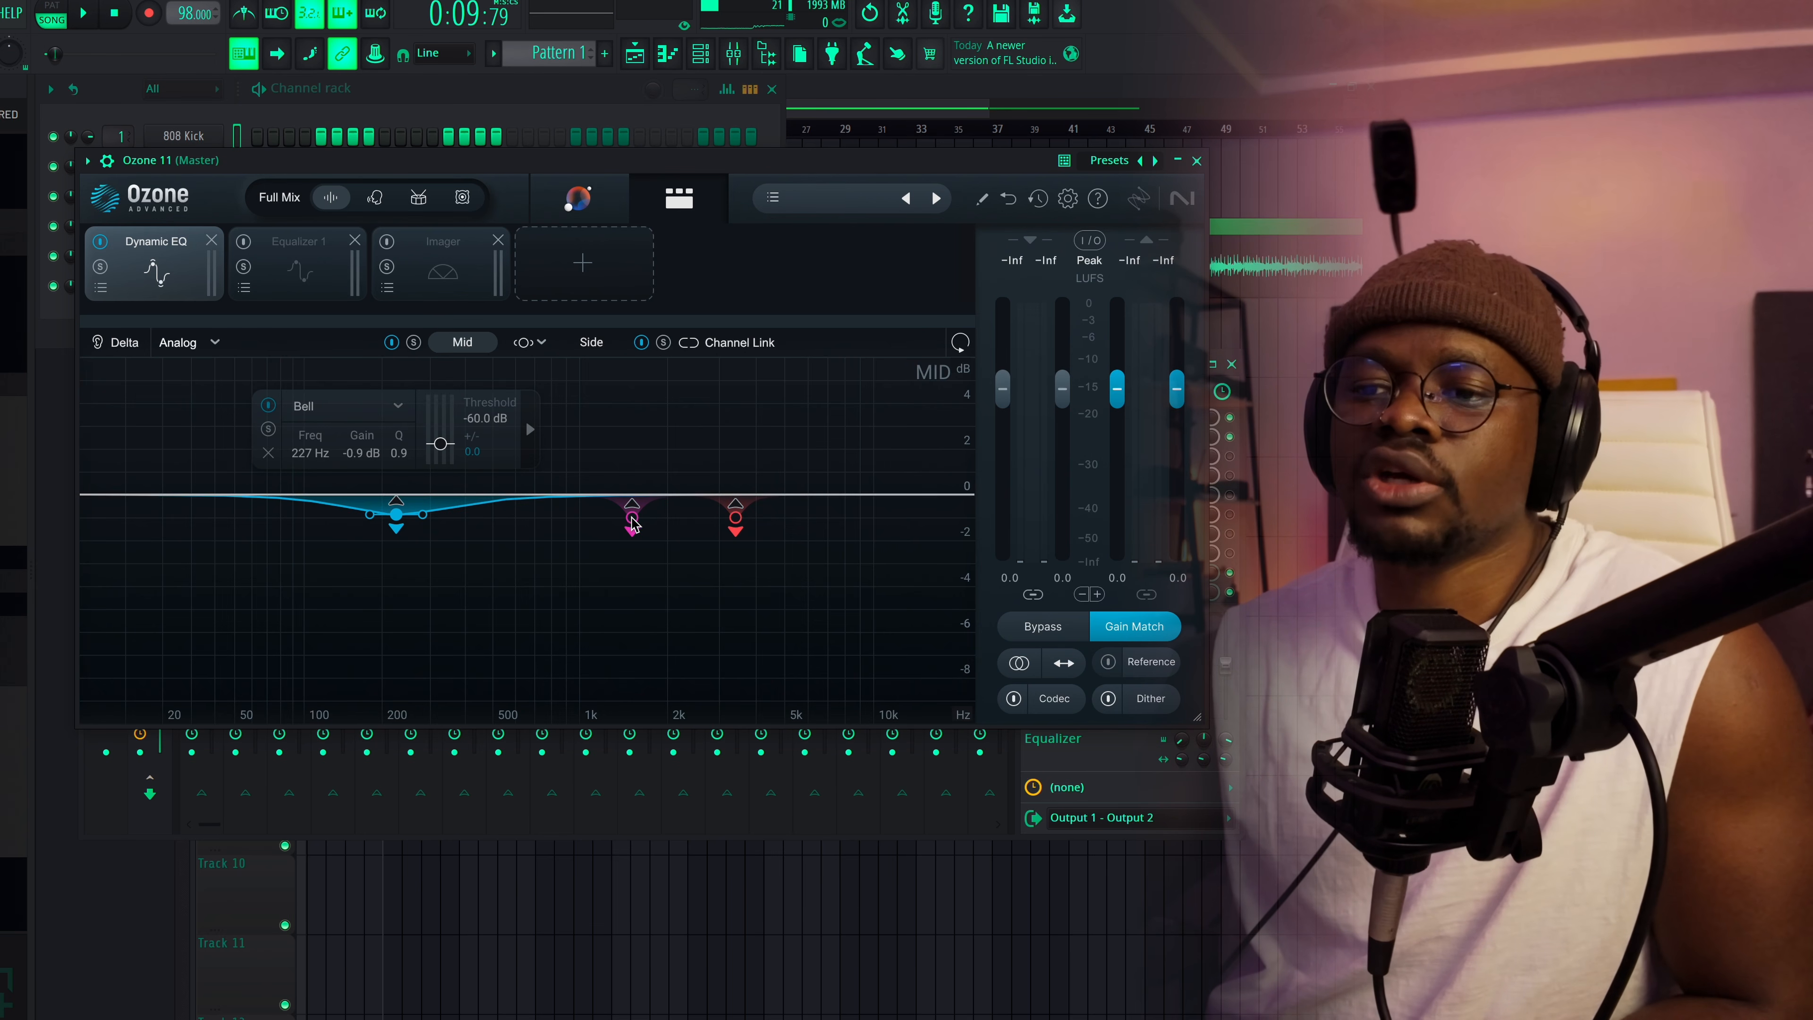
left_click(631, 517)
left_click(737, 517)
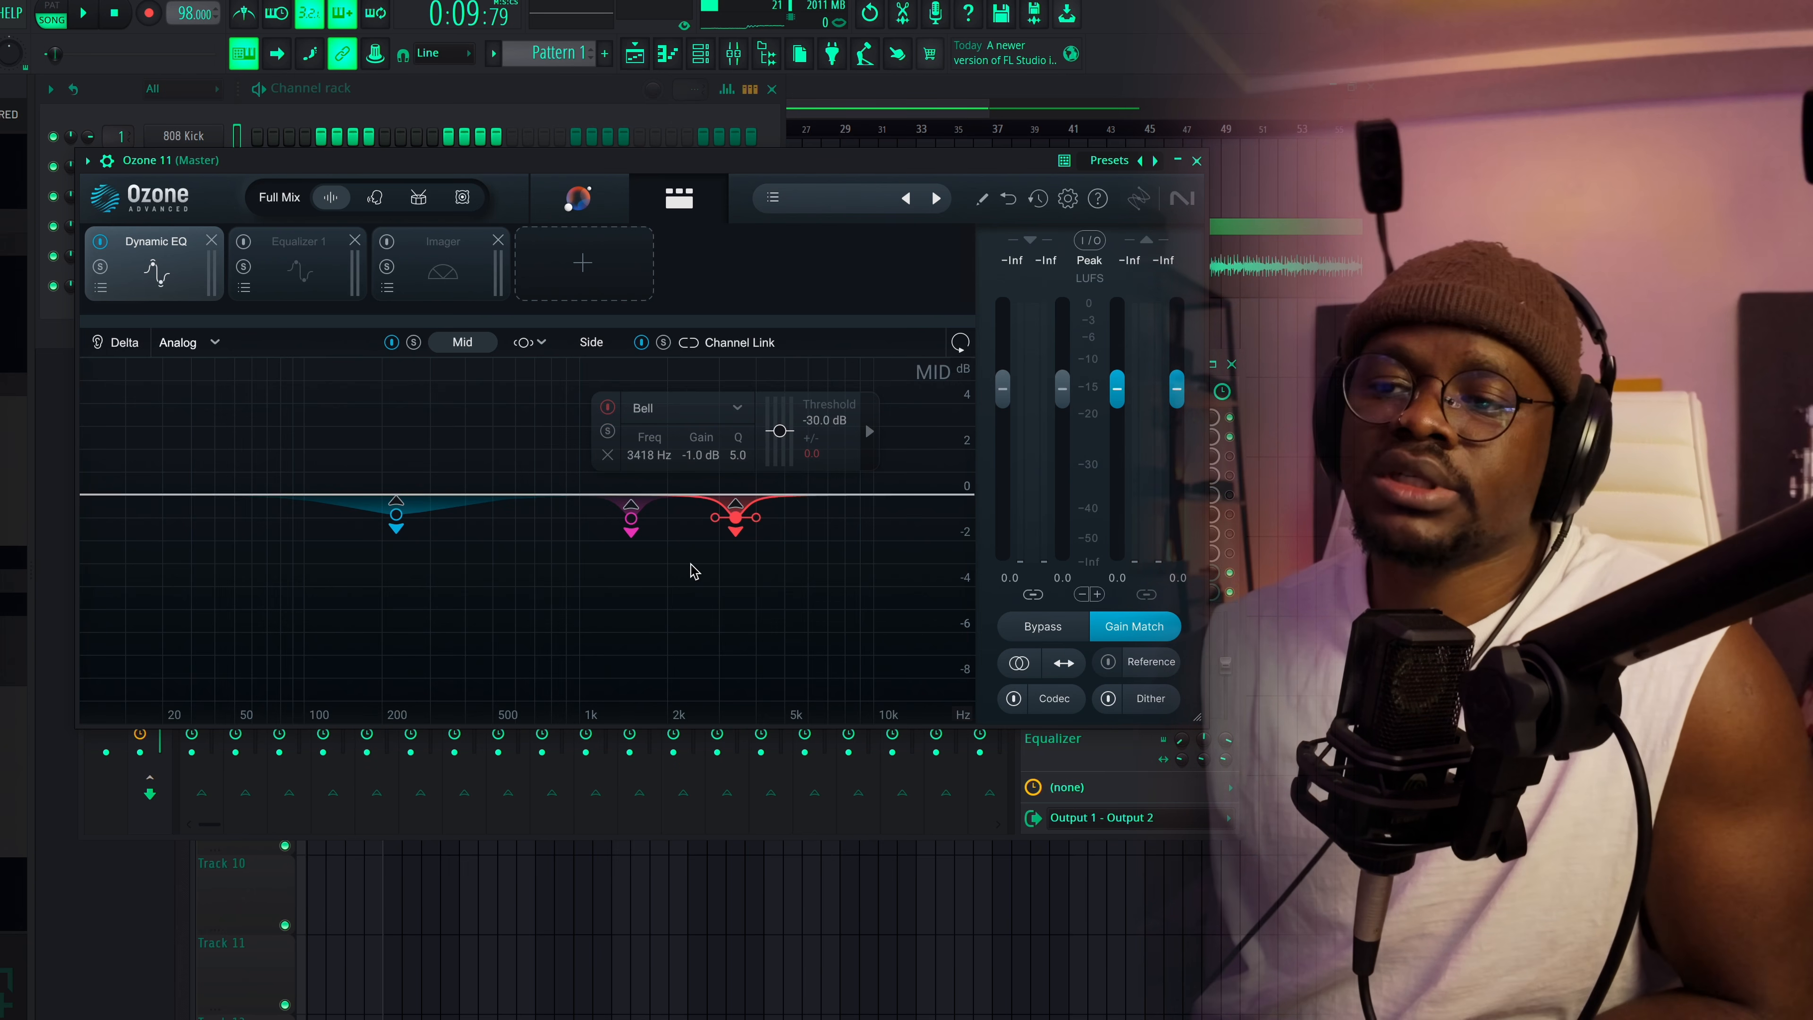
Solo the Dynamic EQ bands one at a time, from the highest to the lowest, and audition them during playback
left_click(607, 430)
key("space")
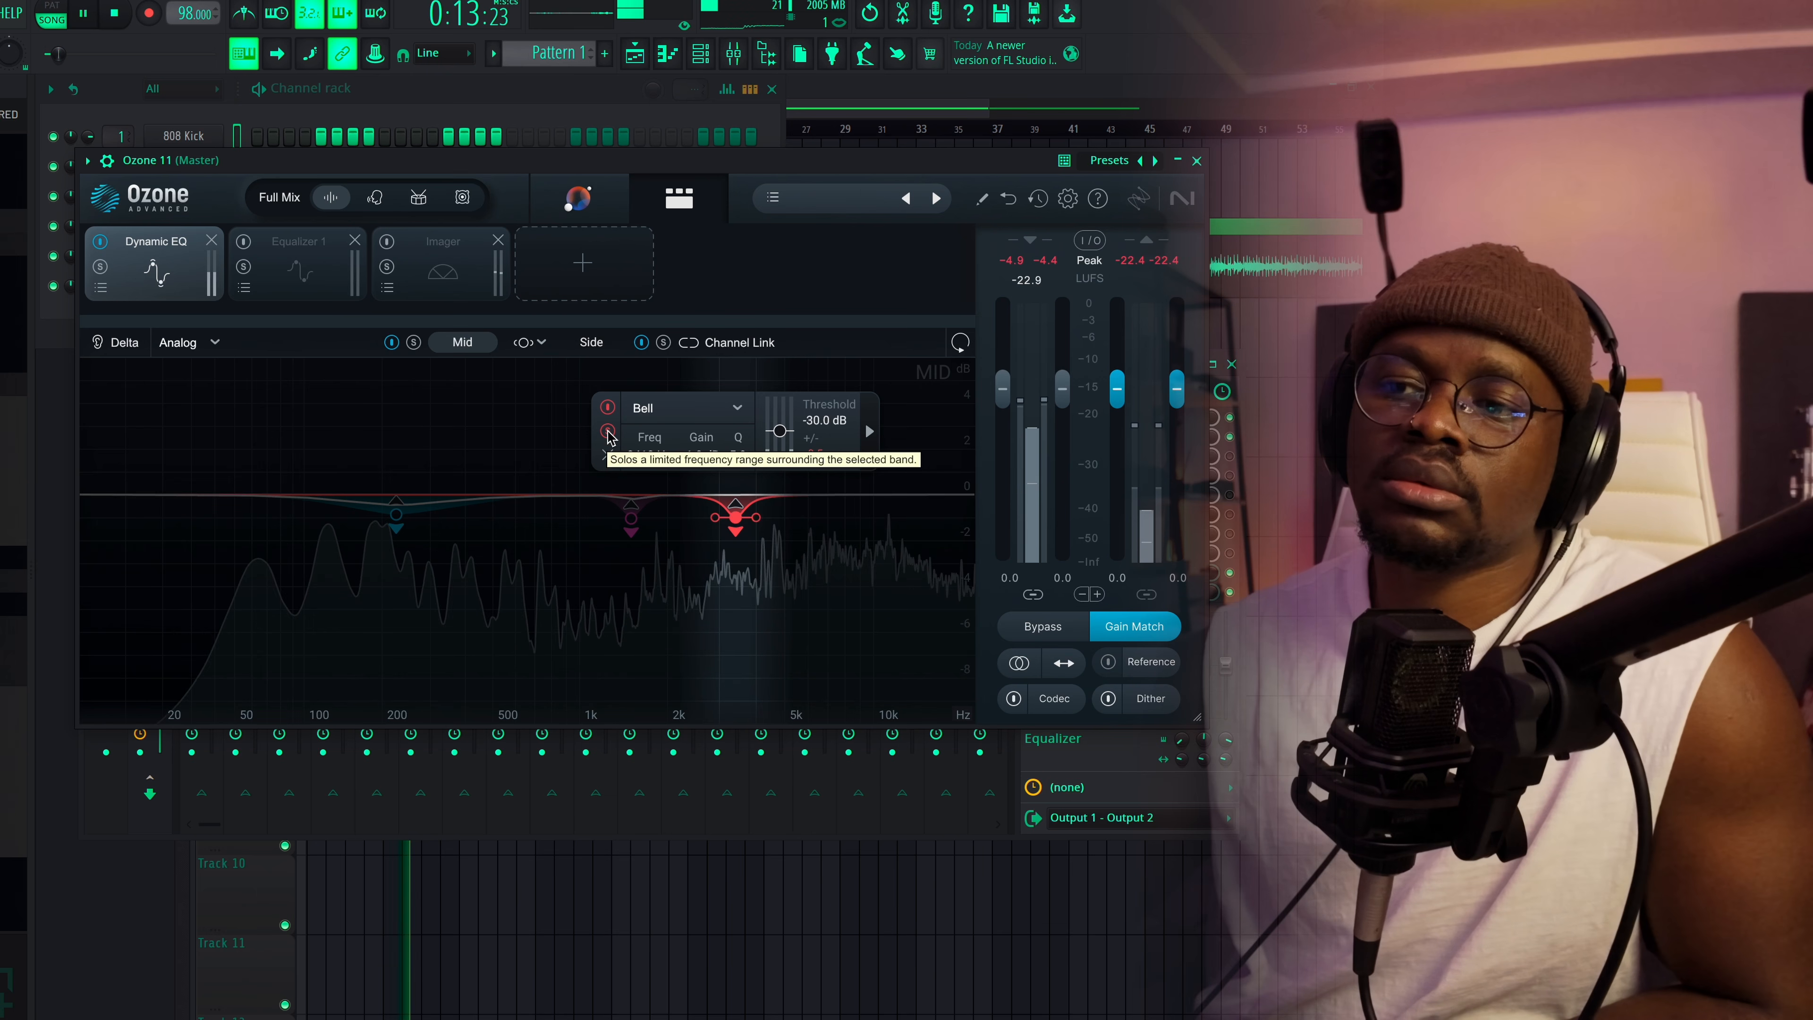
key("space")
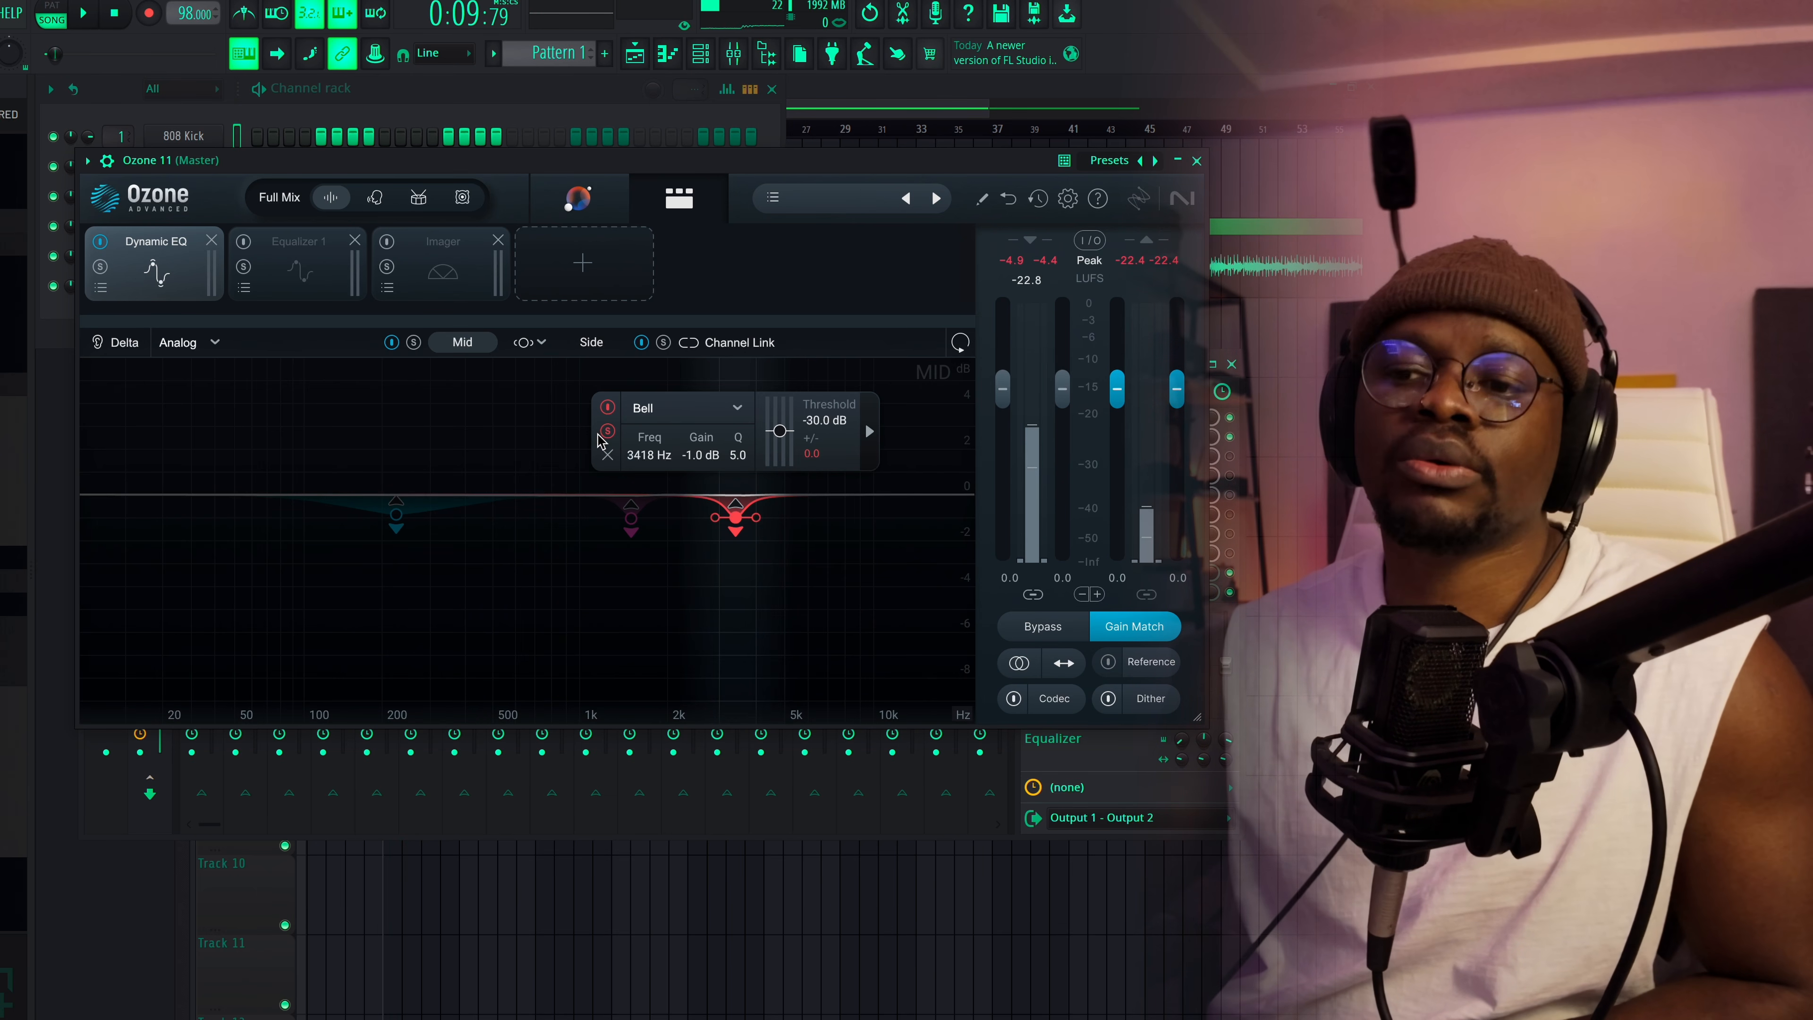
left_click(631, 517)
key("space")
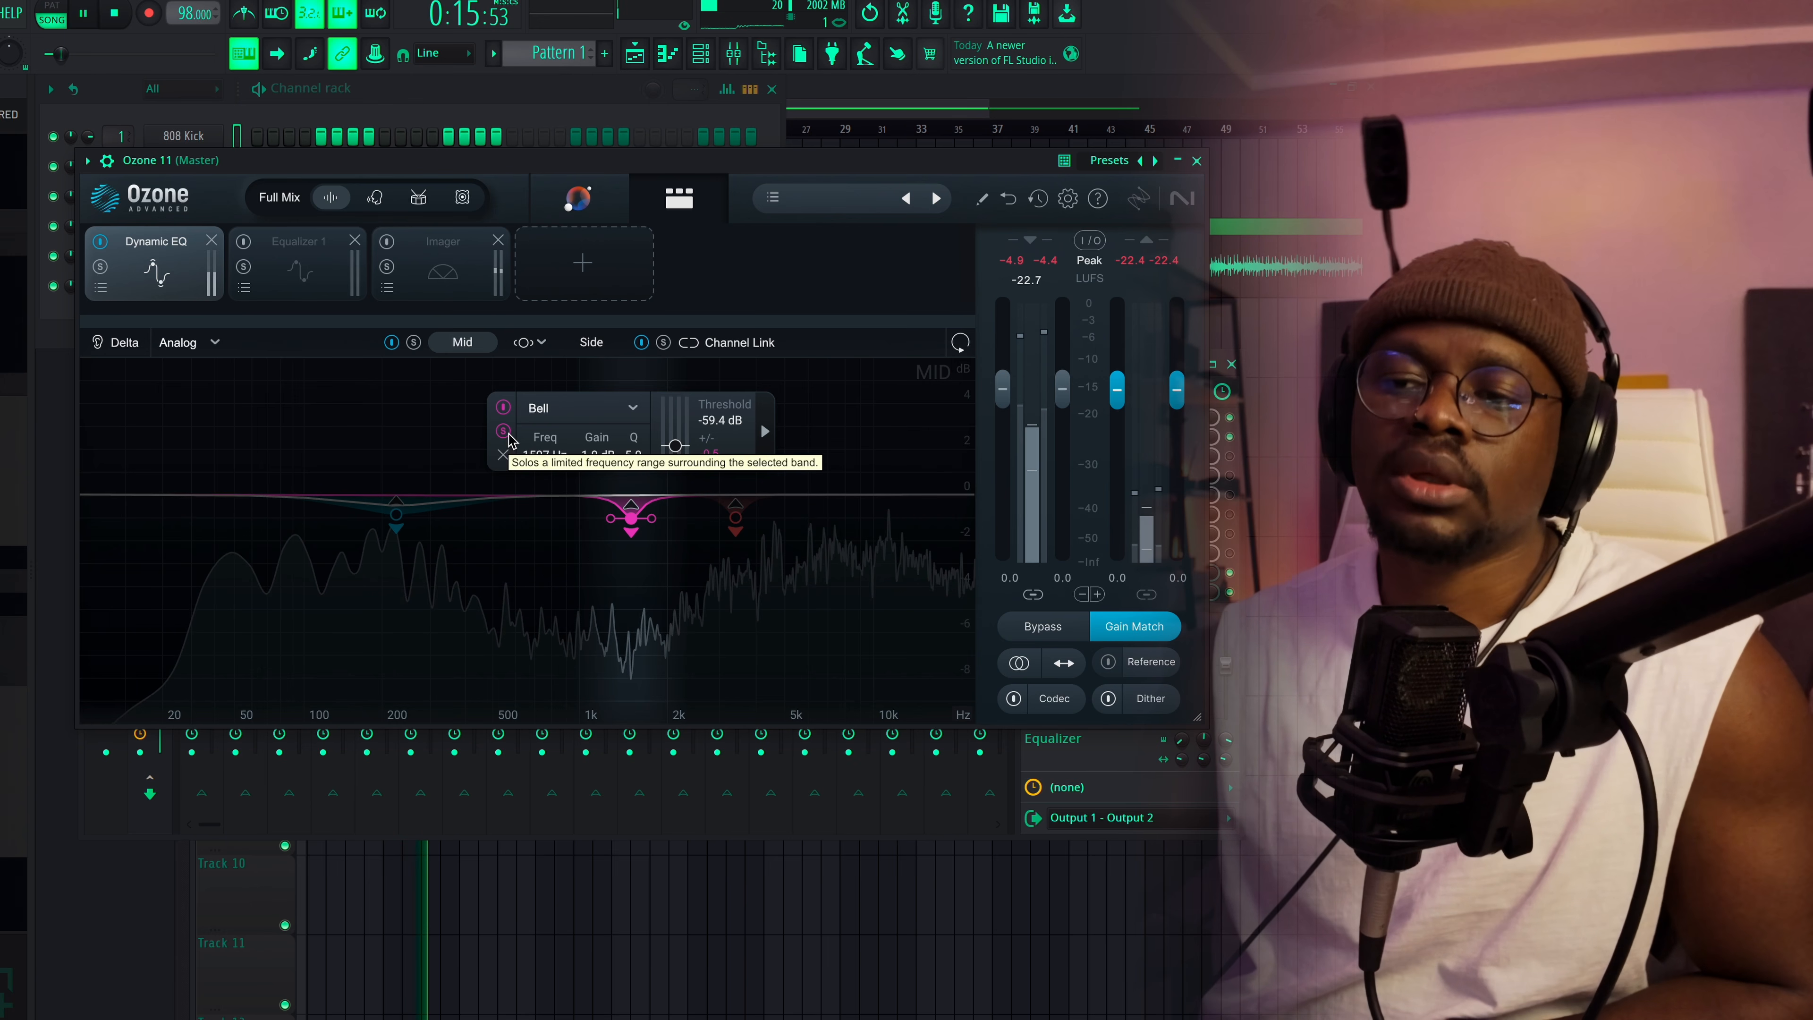
key("space")
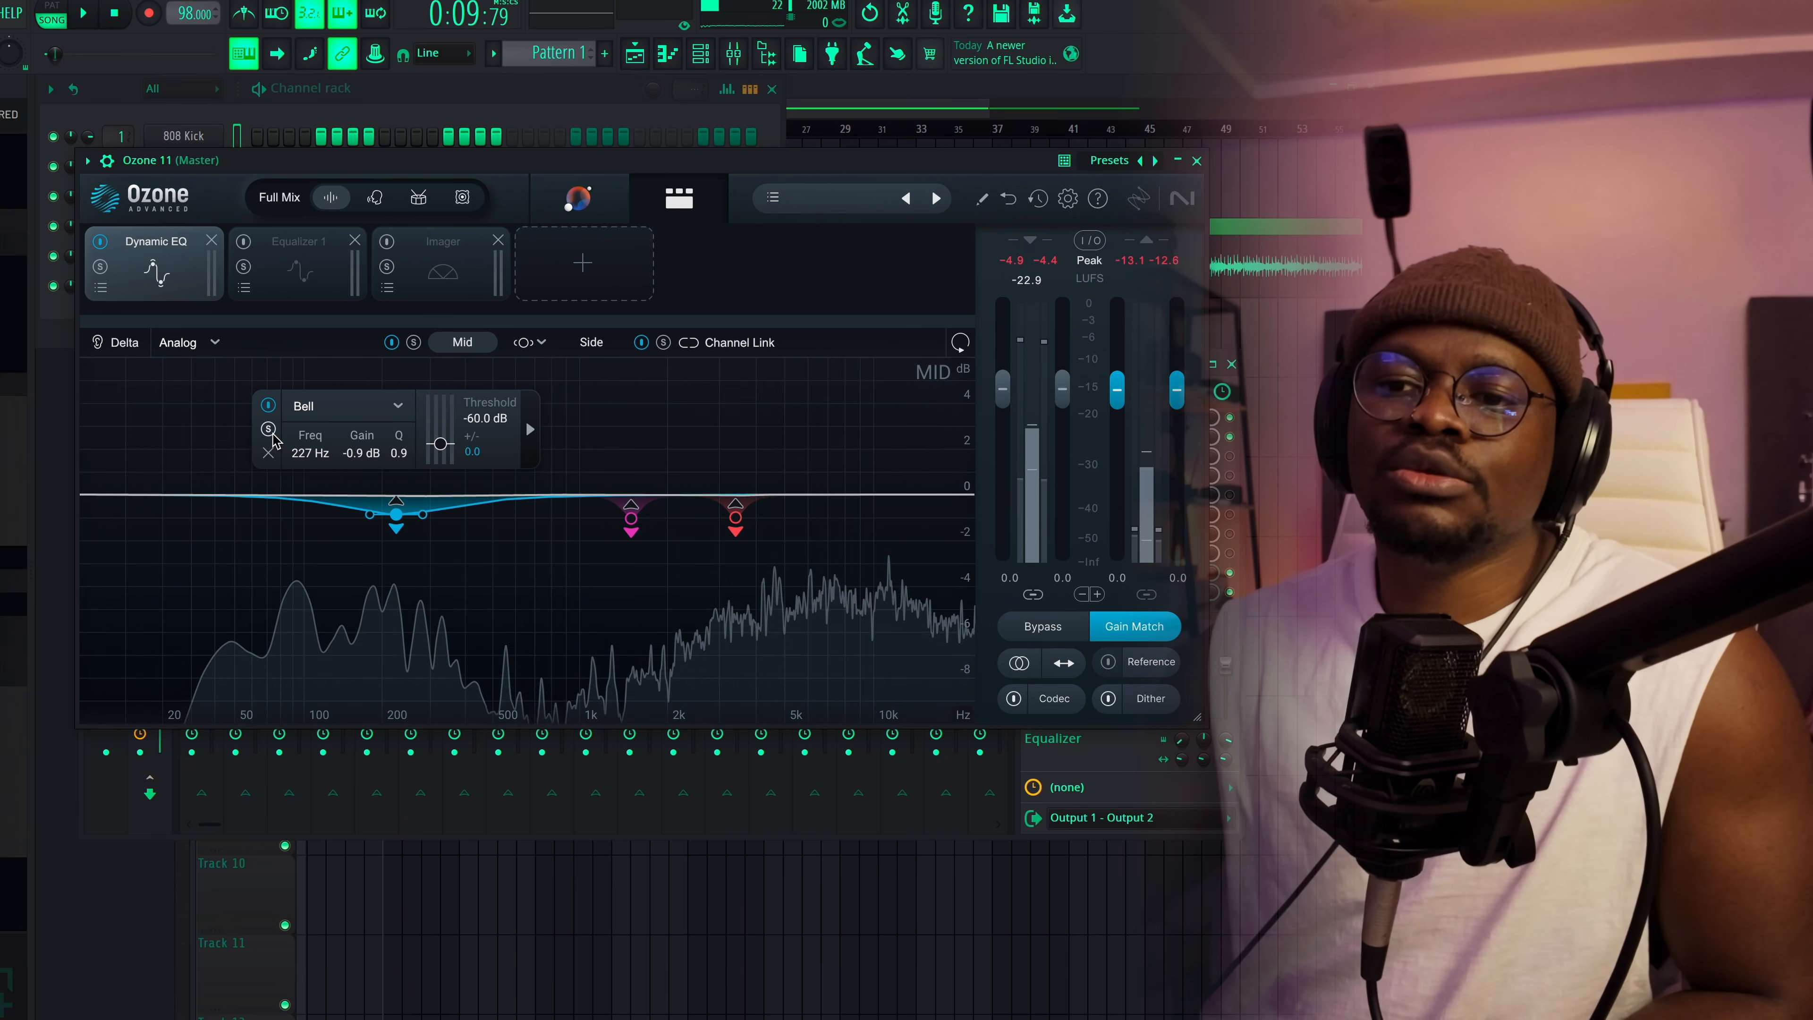
key("space")
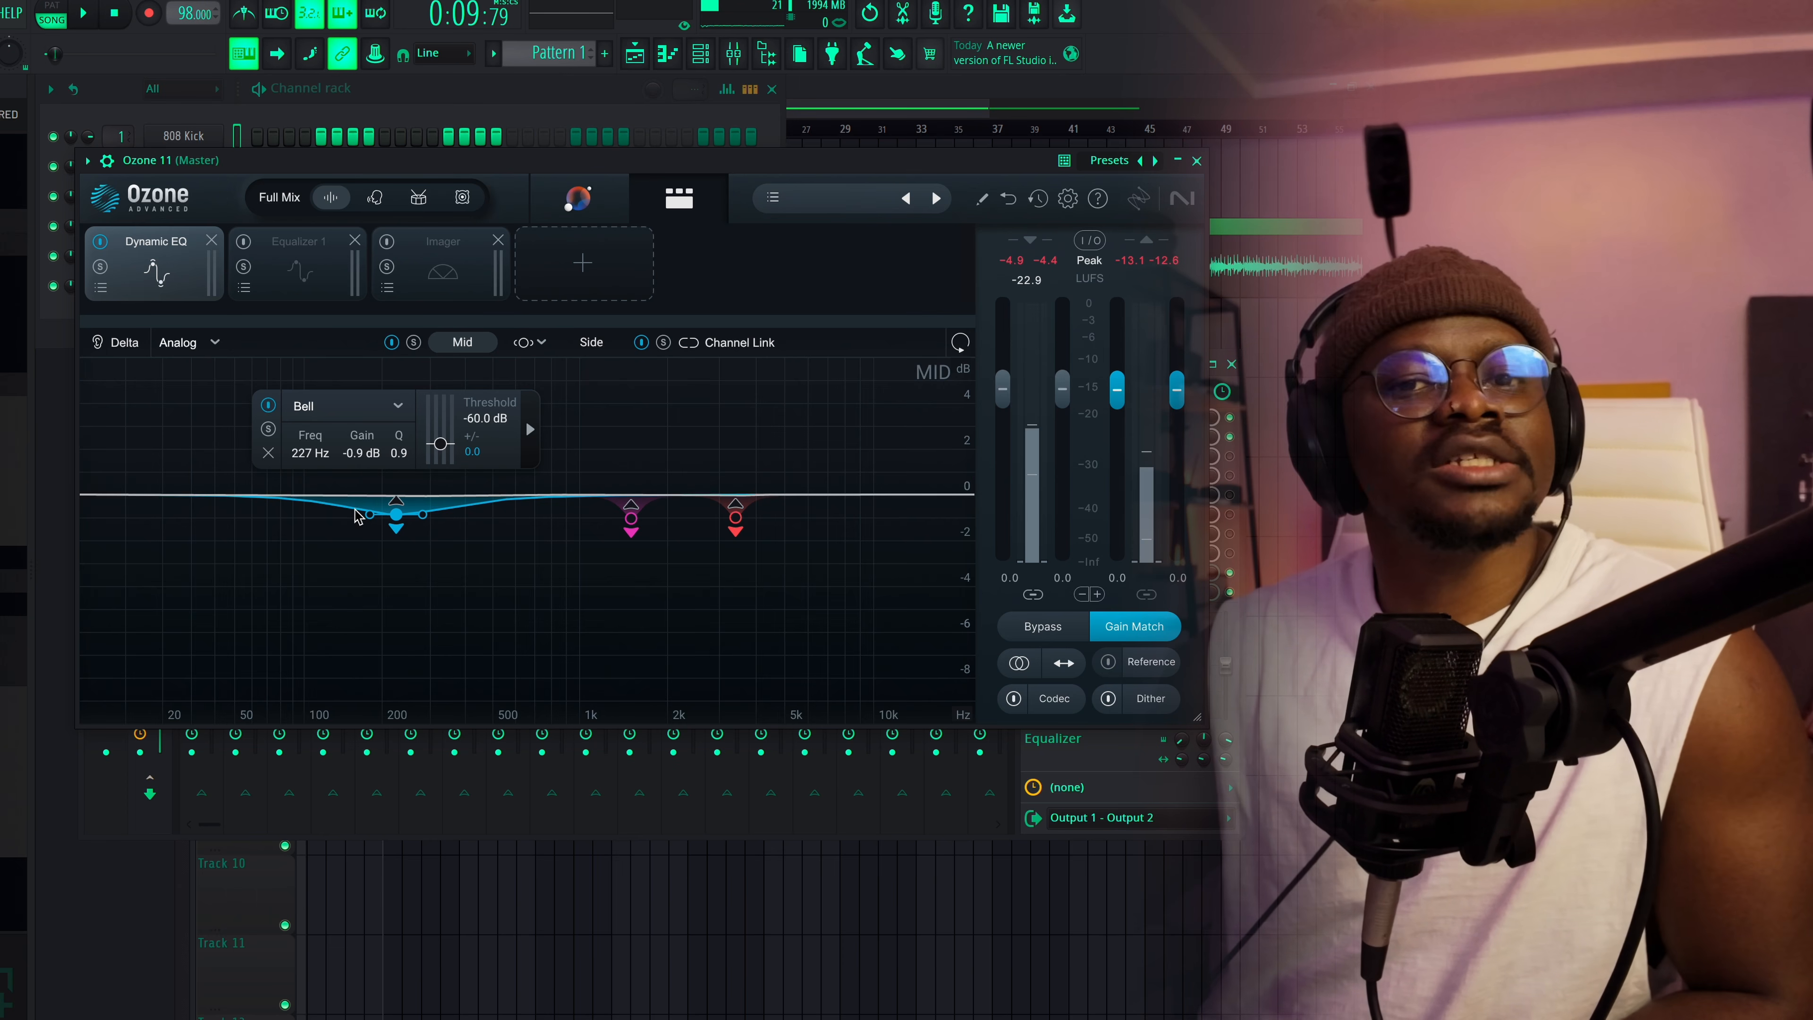
left_click(269, 431)
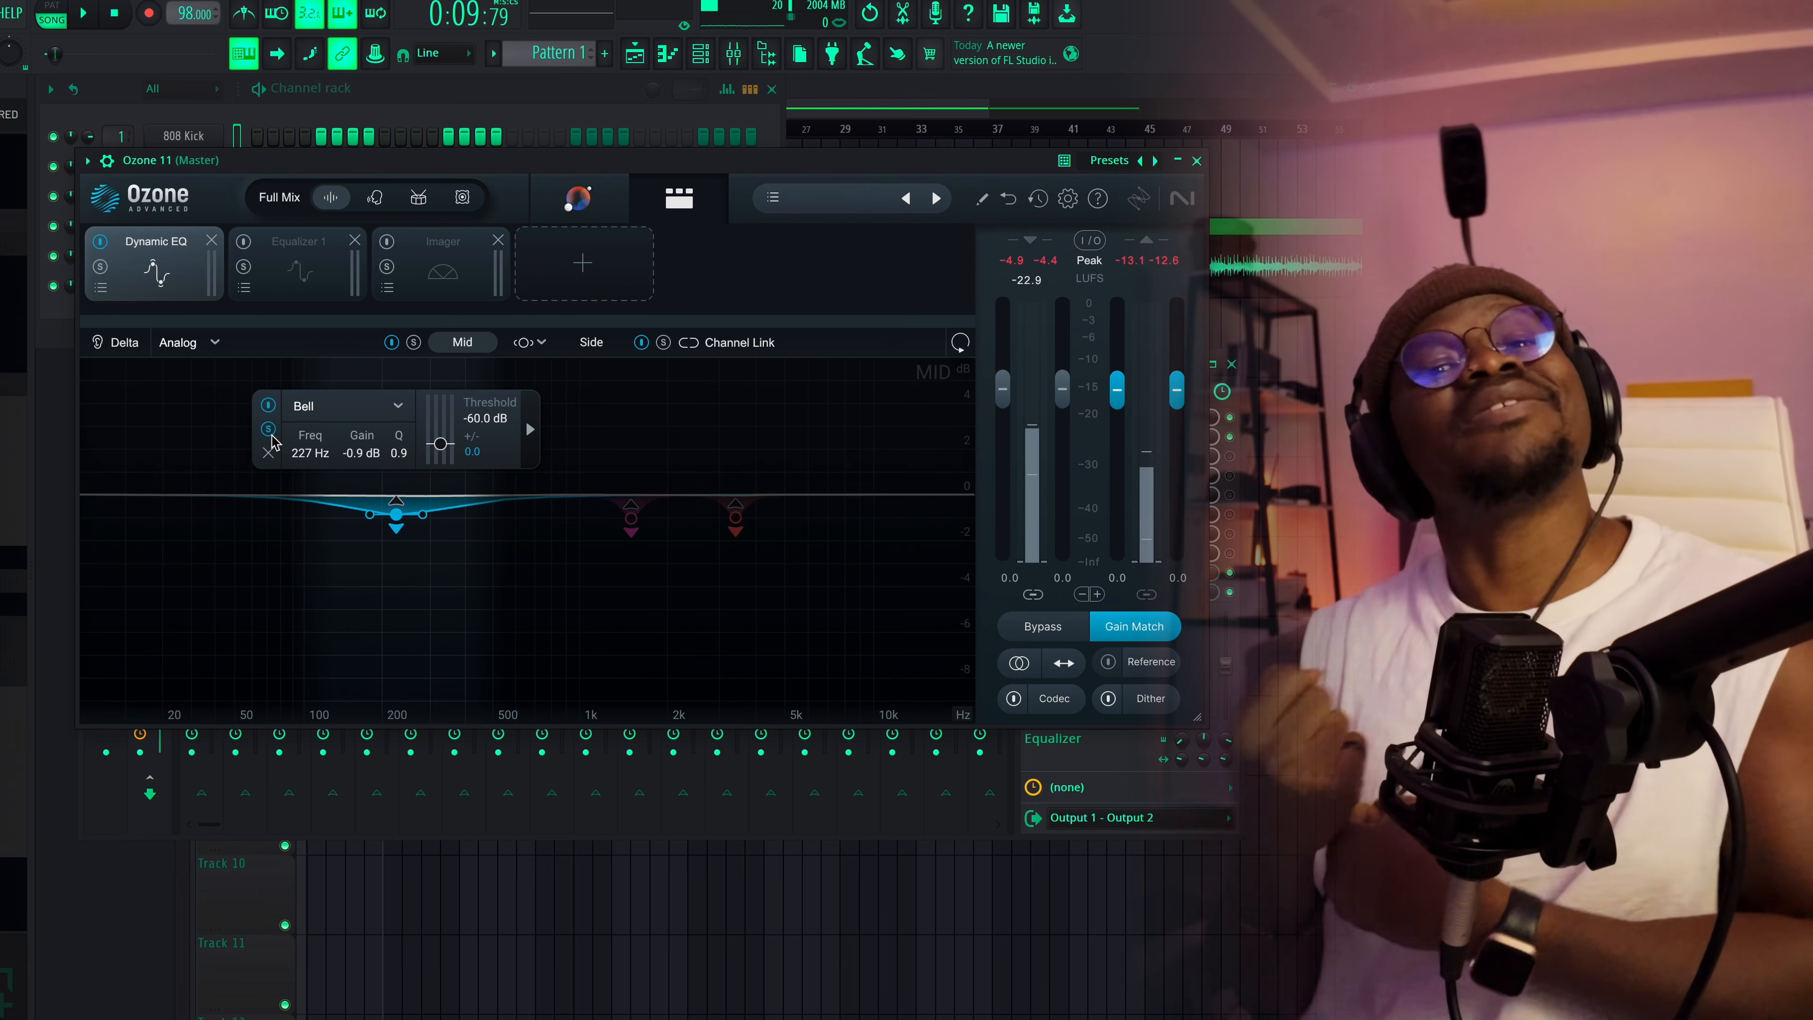
left_click(269, 429)
Enable the Equalizer 1 module and compare its curve with the Dynamic EQ's
left_click(260, 256)
left_click(244, 242)
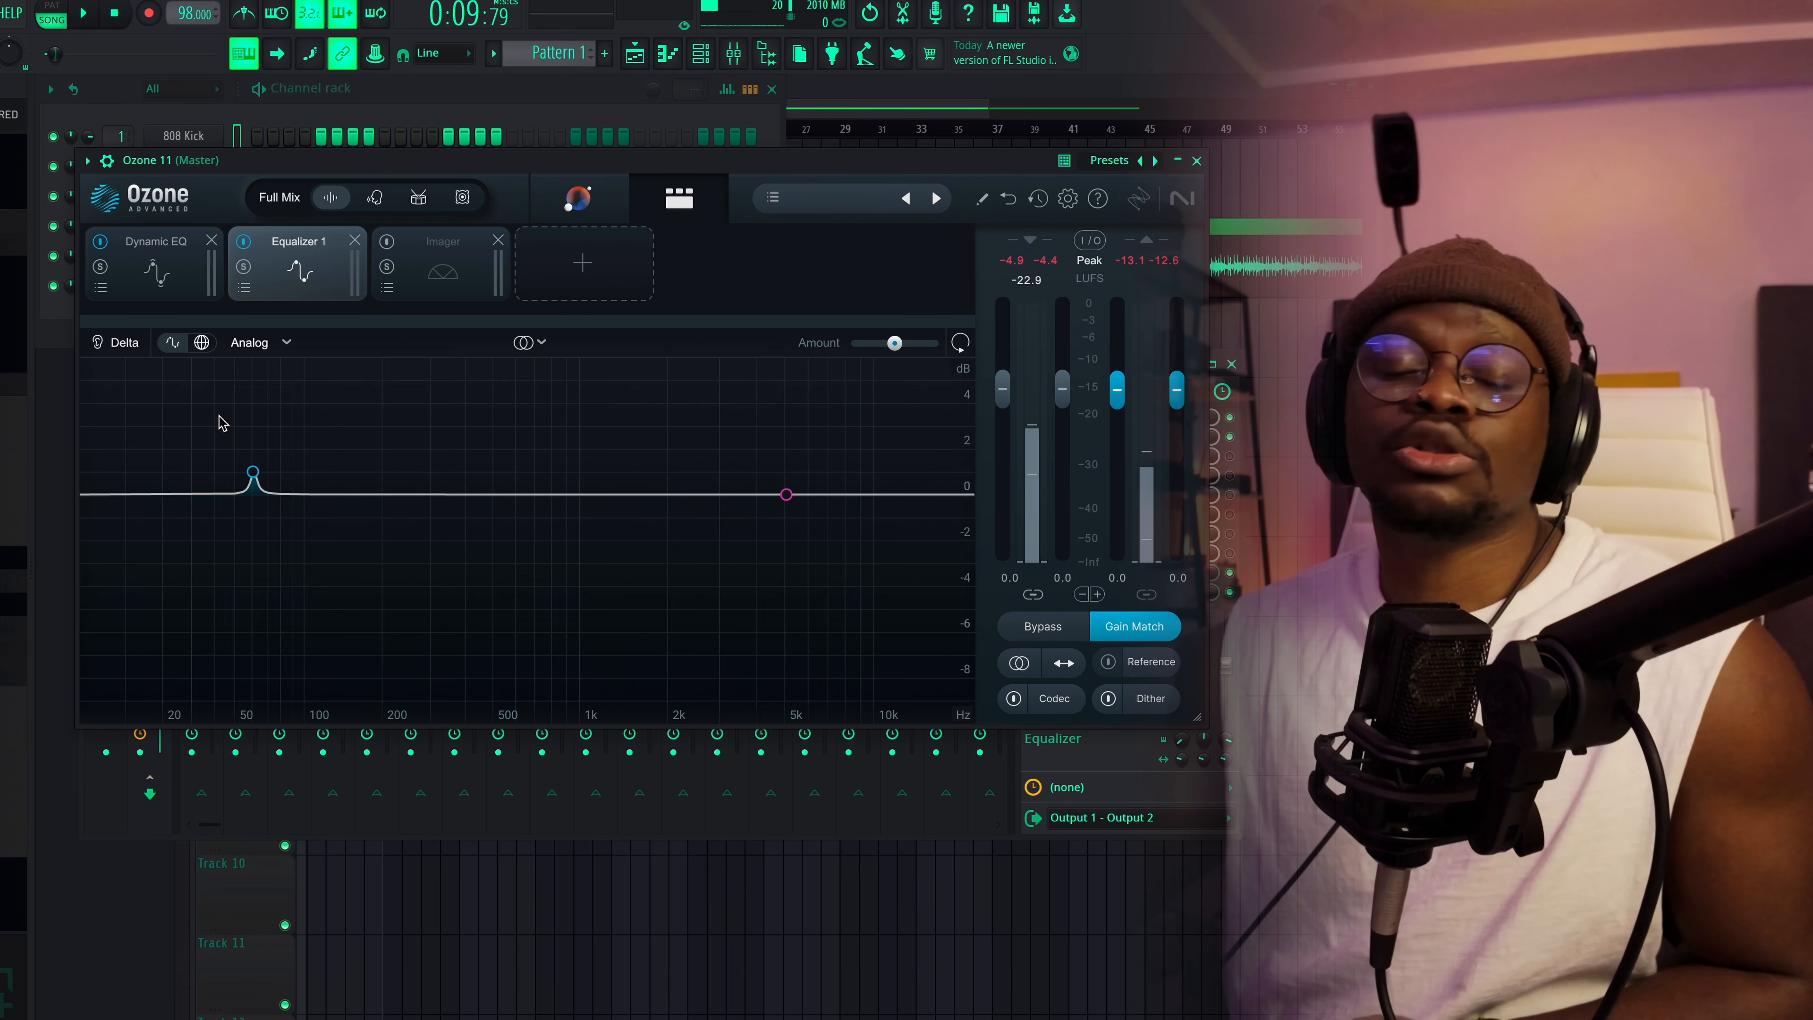
left_click(161, 274)
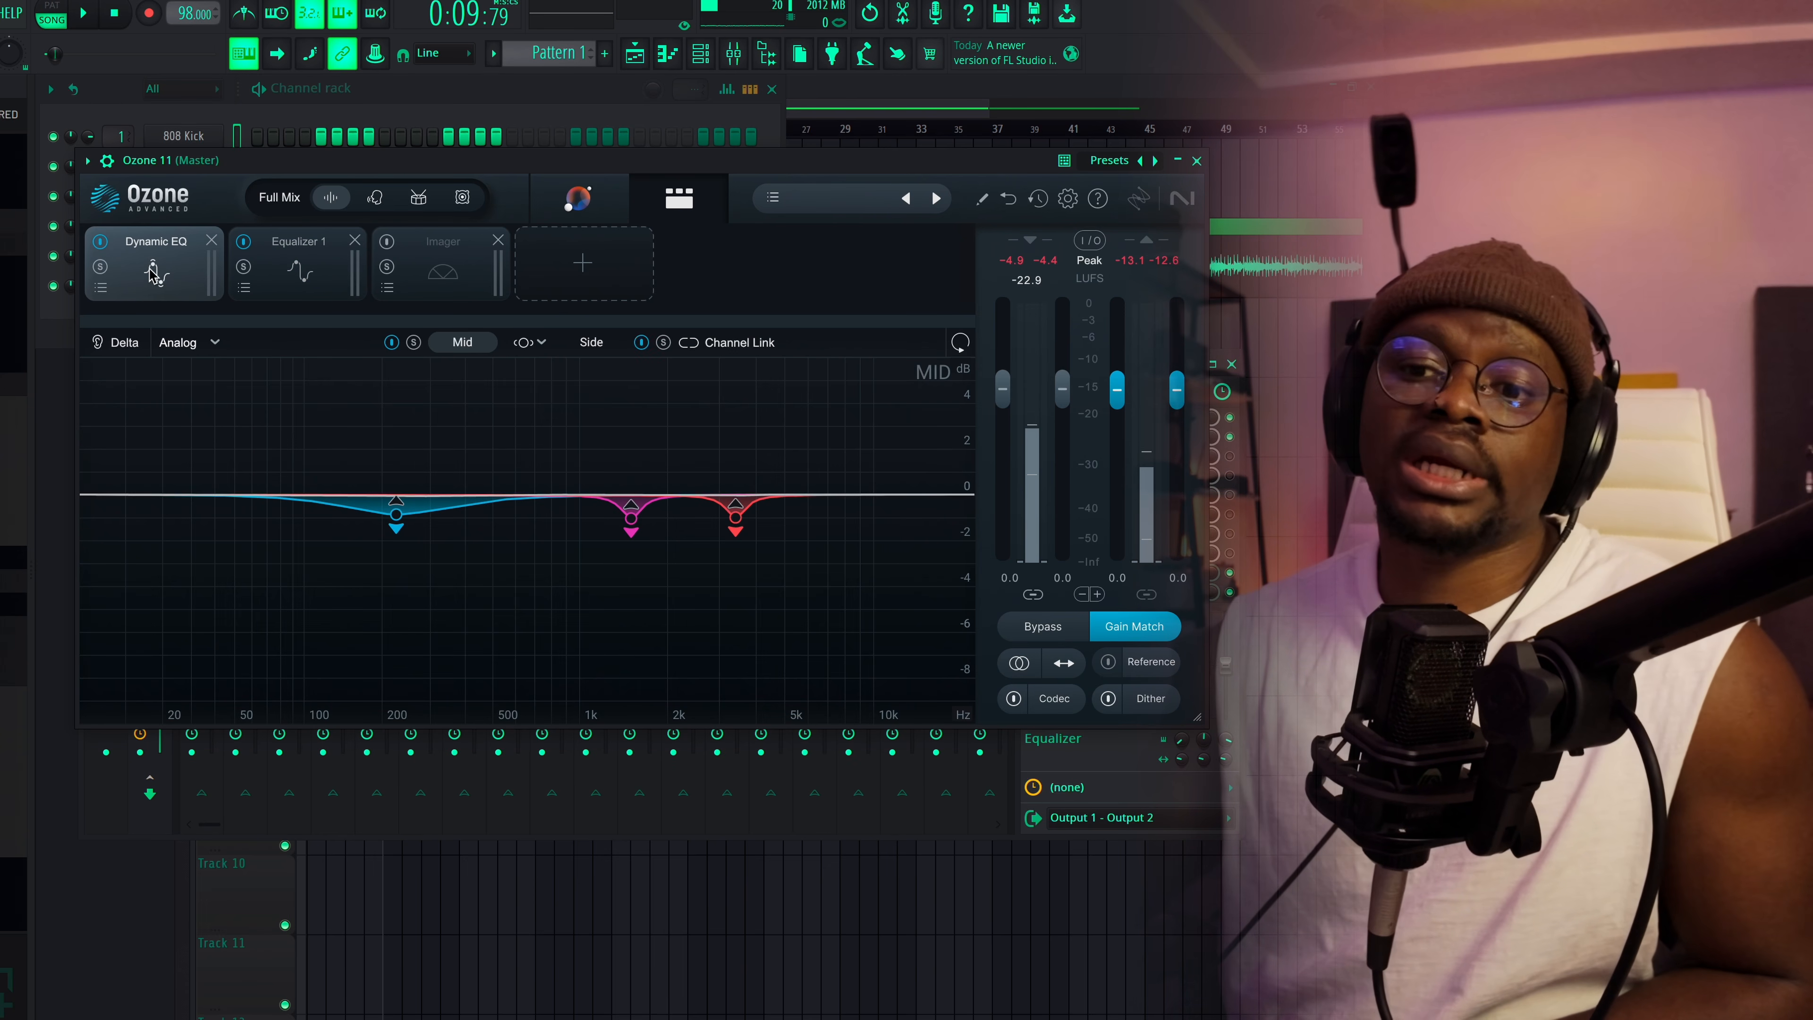
left_click(301, 278)
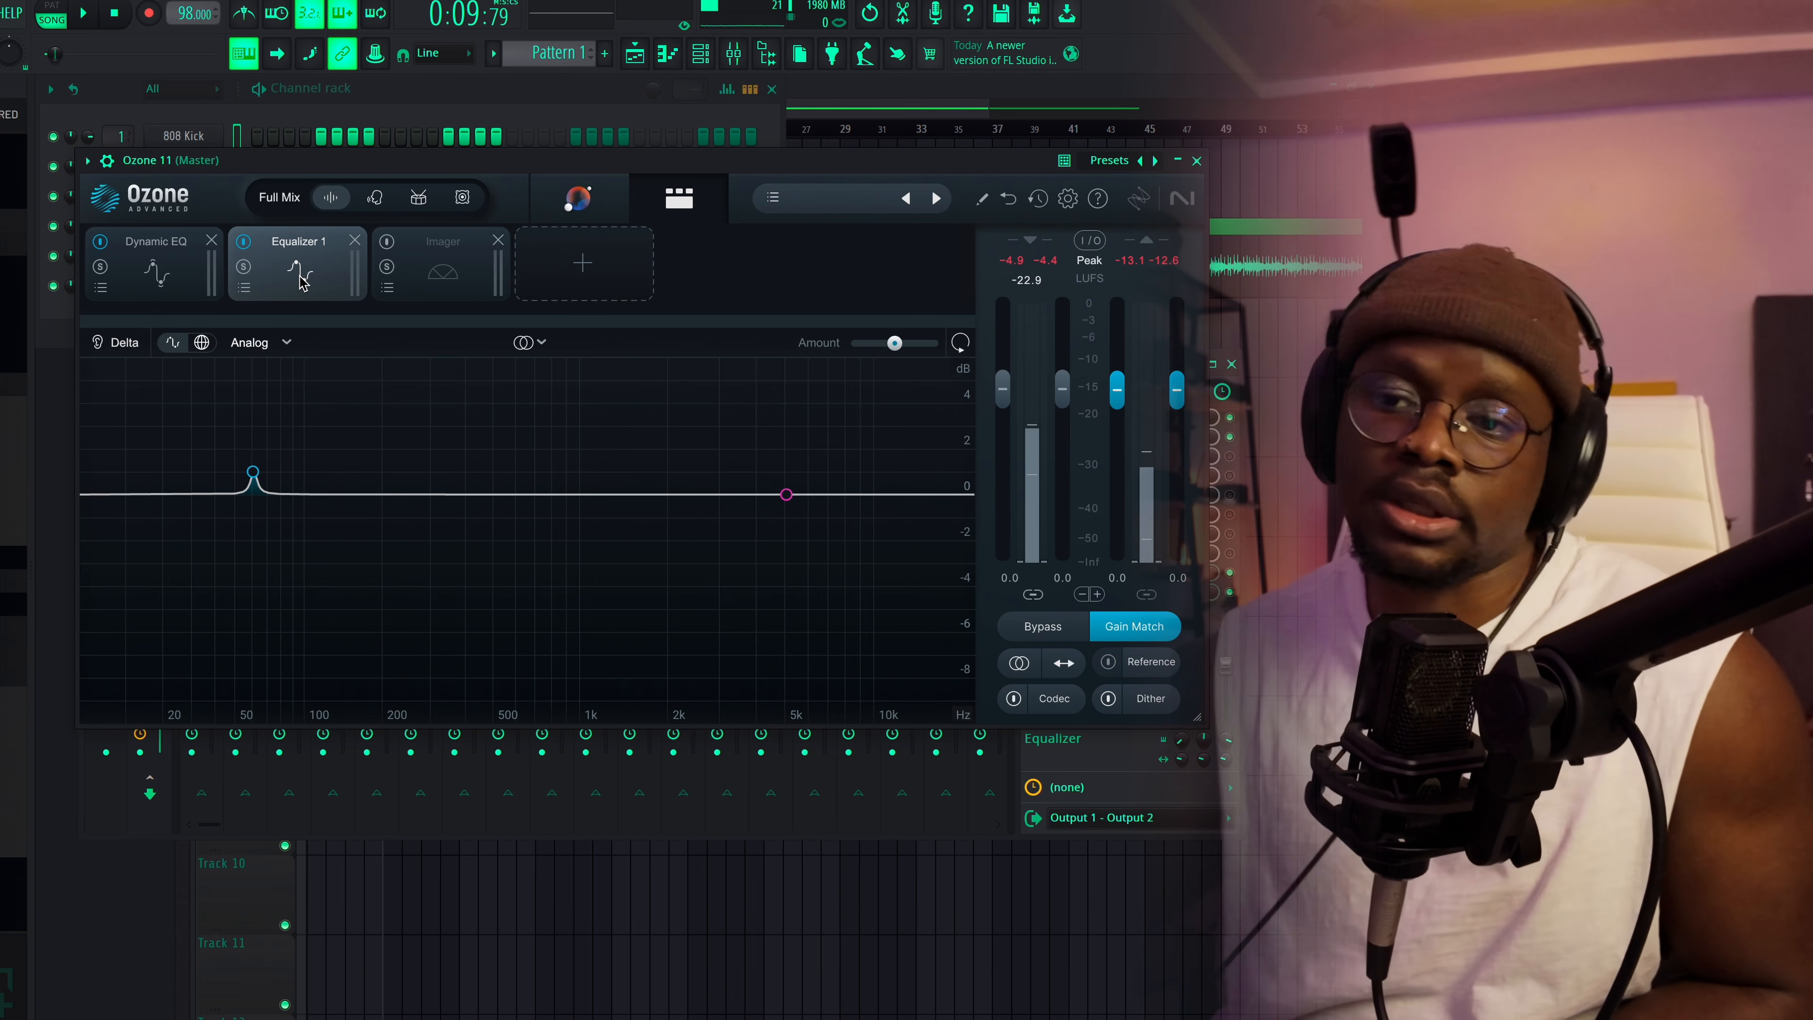
Solo Equalizer 1's 62 Hz bell band, audition it during playback, and turn the solo off again
left_click(253, 471)
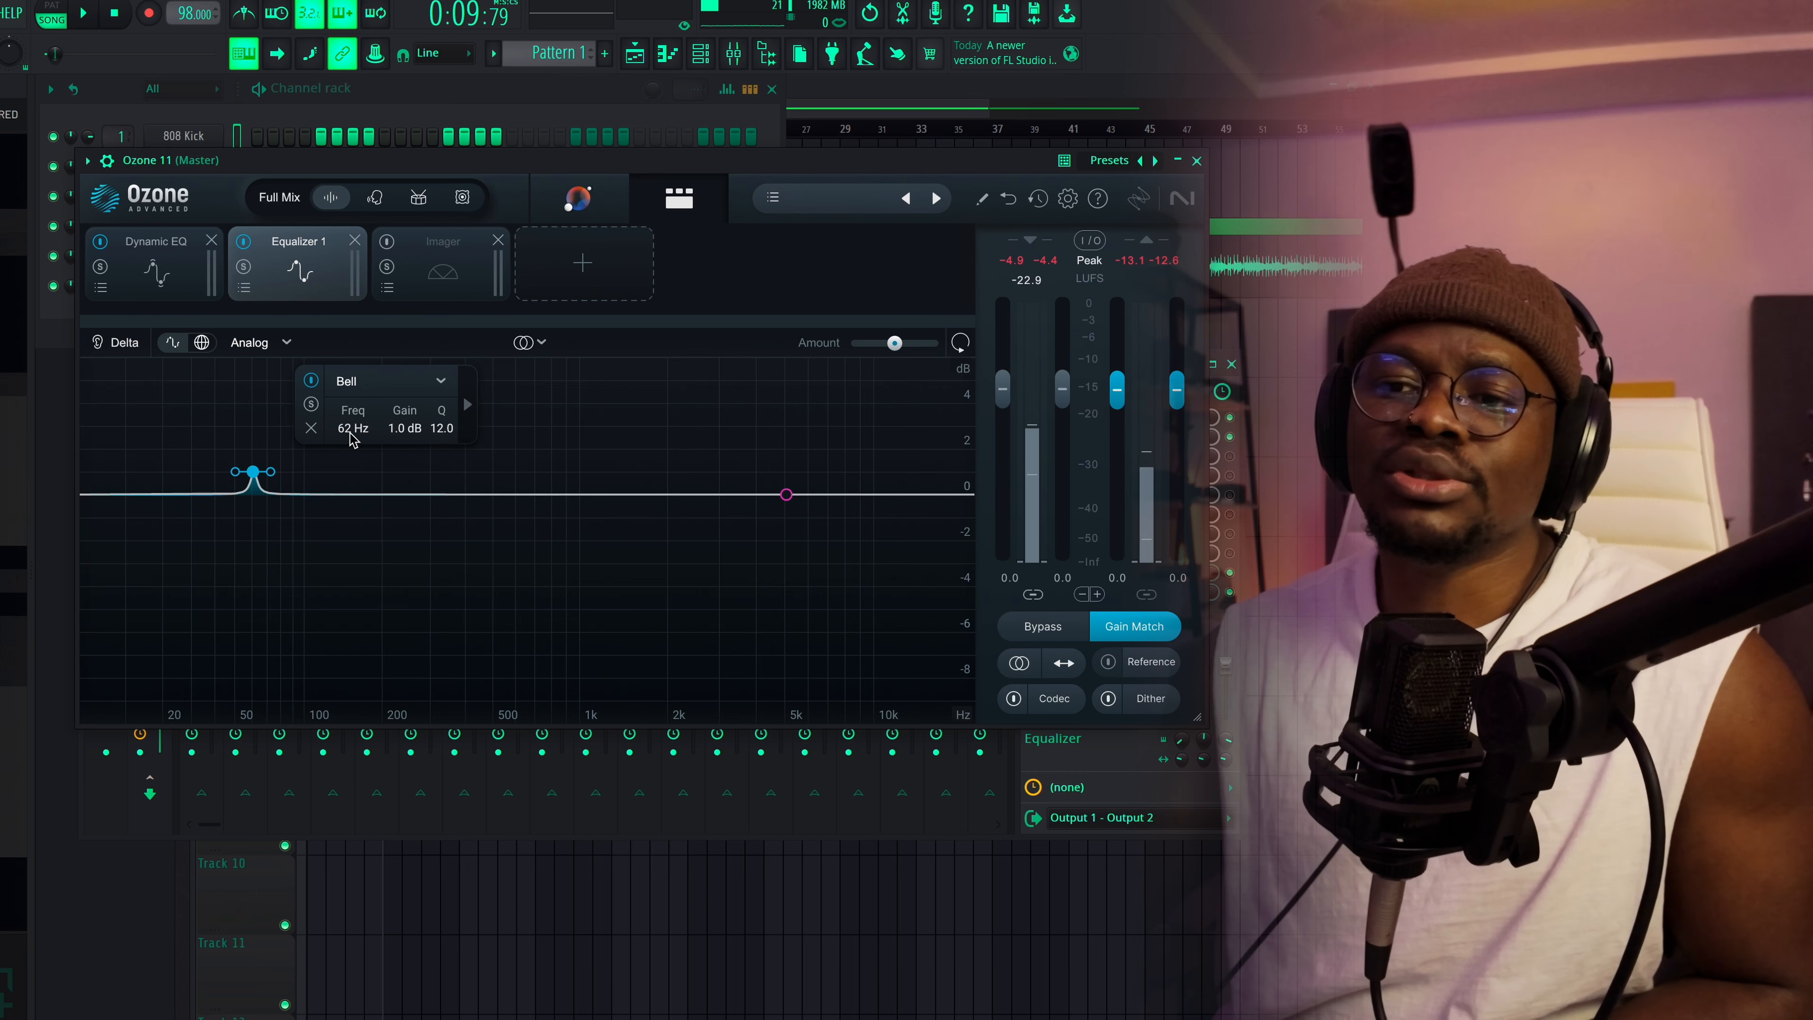
left_click(312, 404)
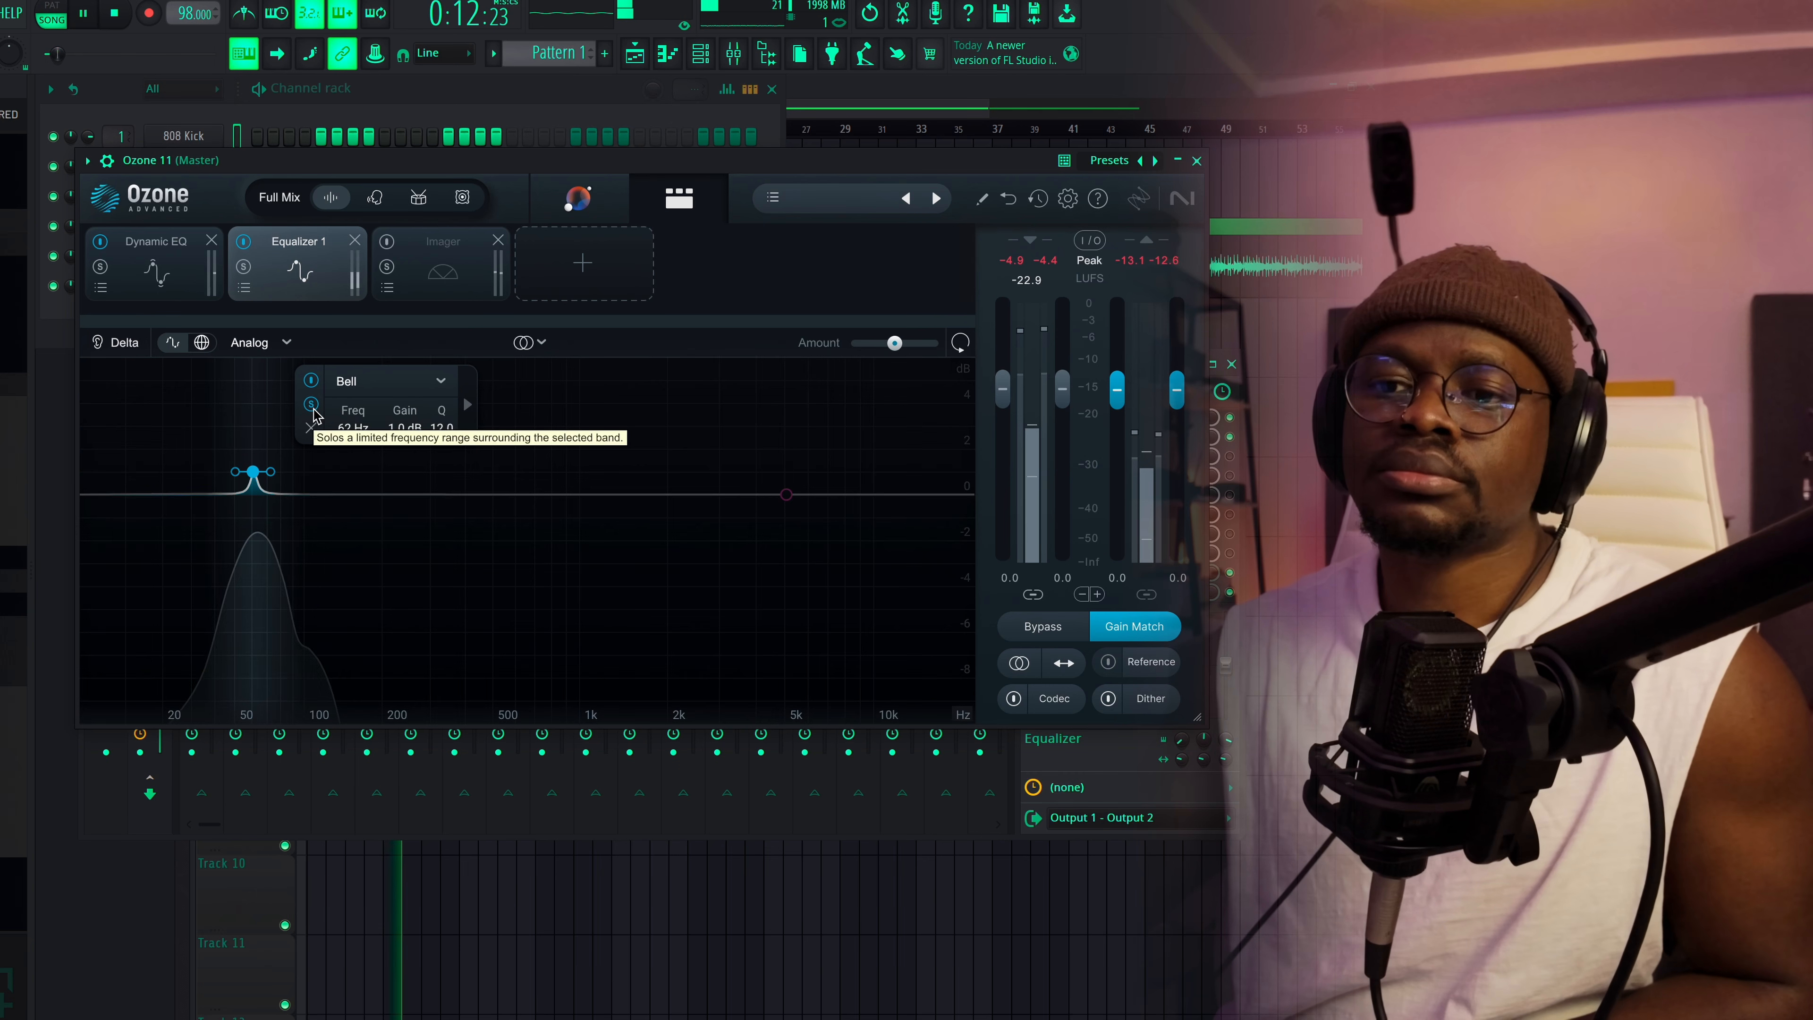
left_click(312, 404)
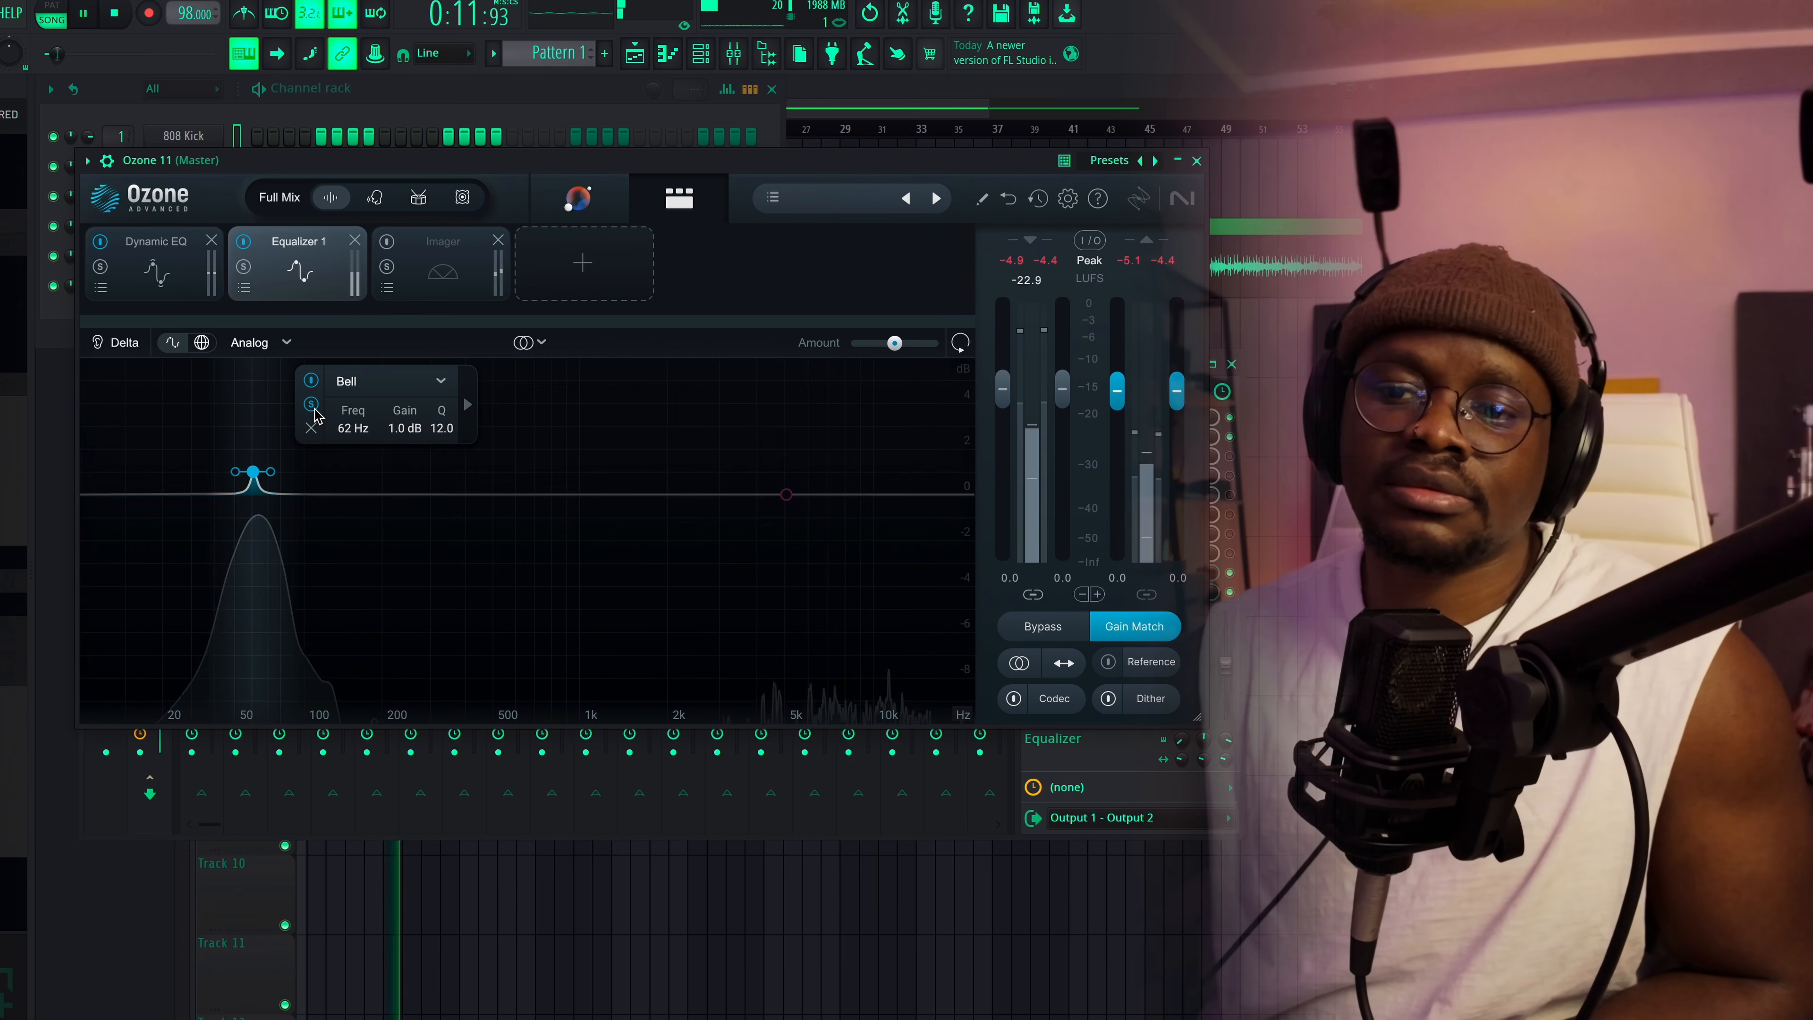
key("space")
left_click(314, 256)
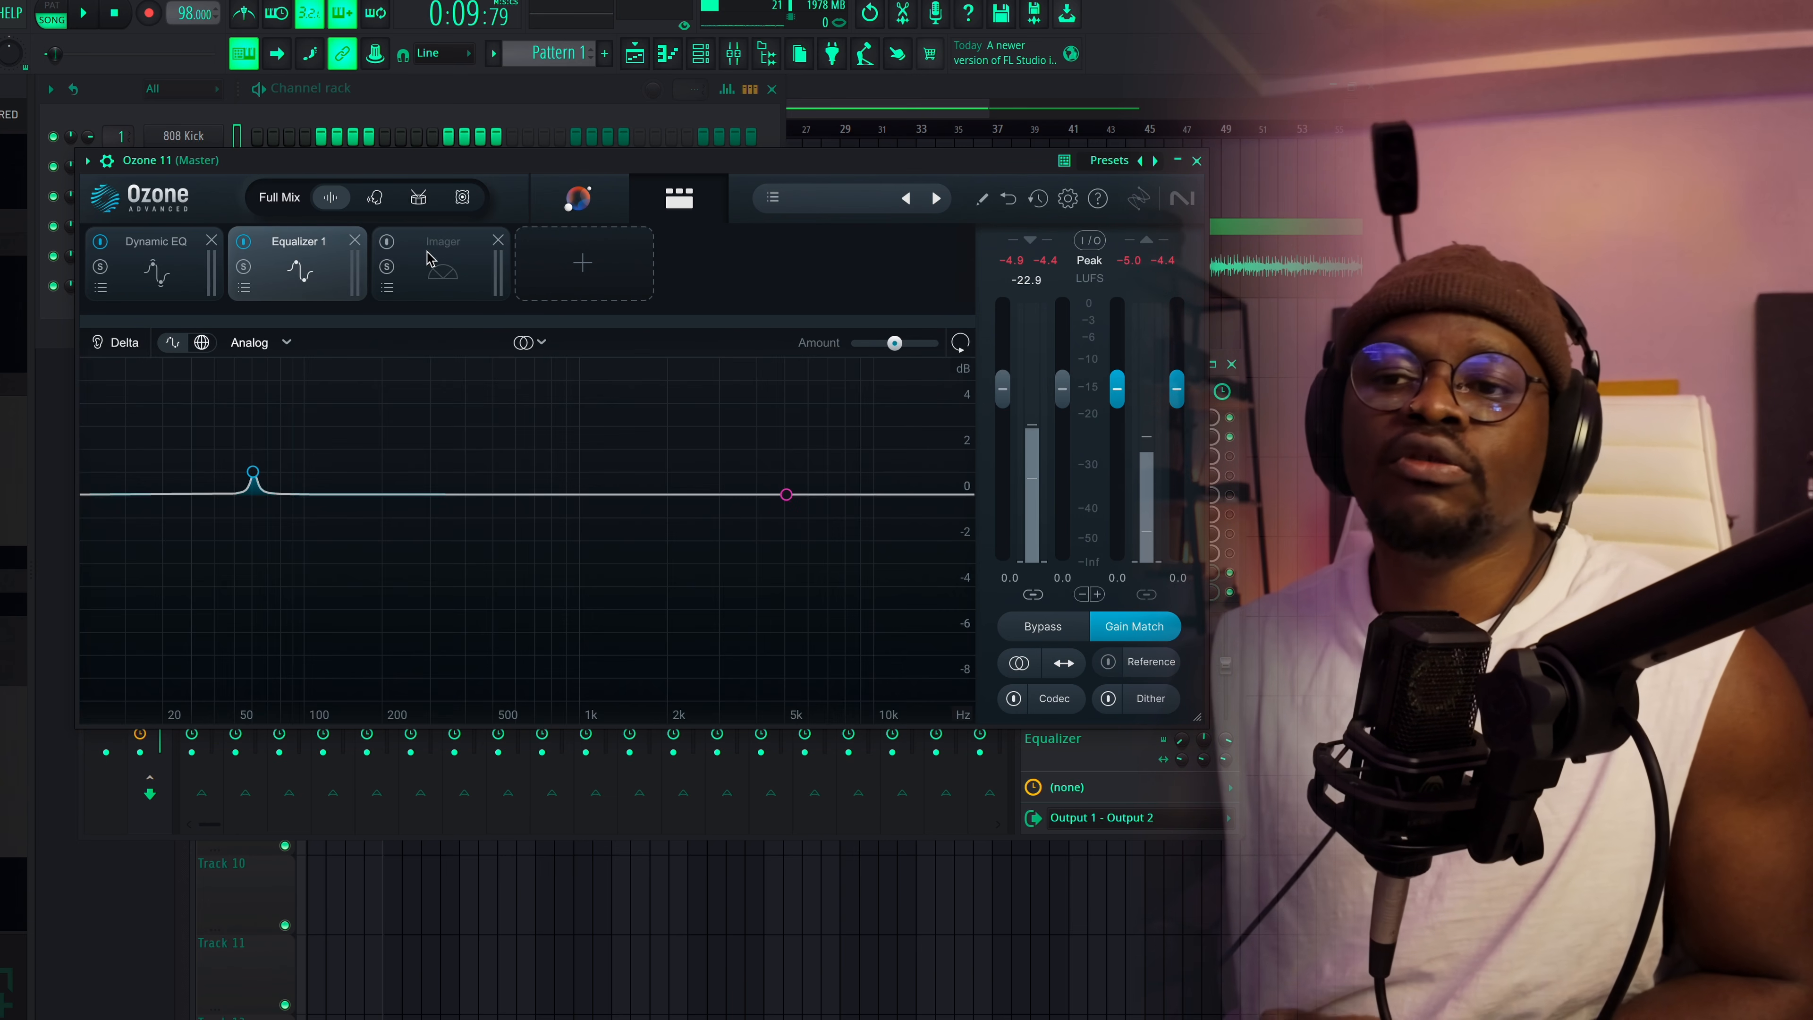
Enable the Imager module and select its lowest frequency band
left_click(396, 254)
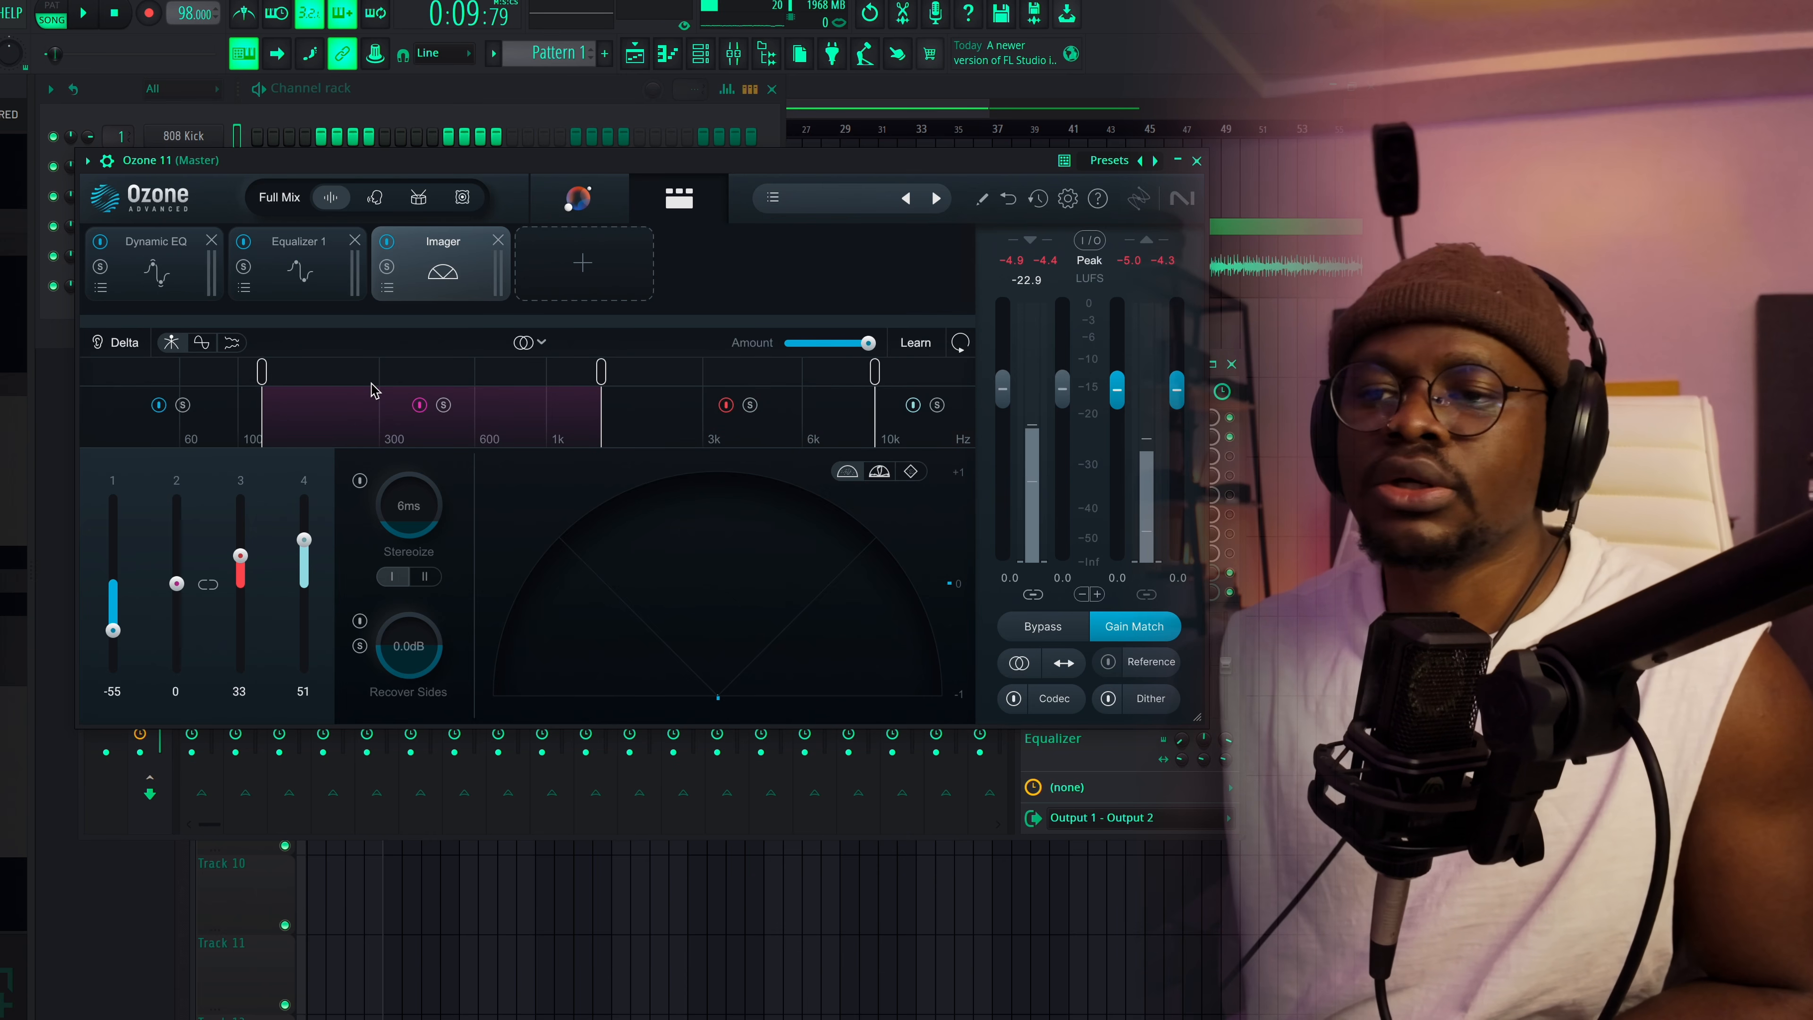
left_click(191, 394)
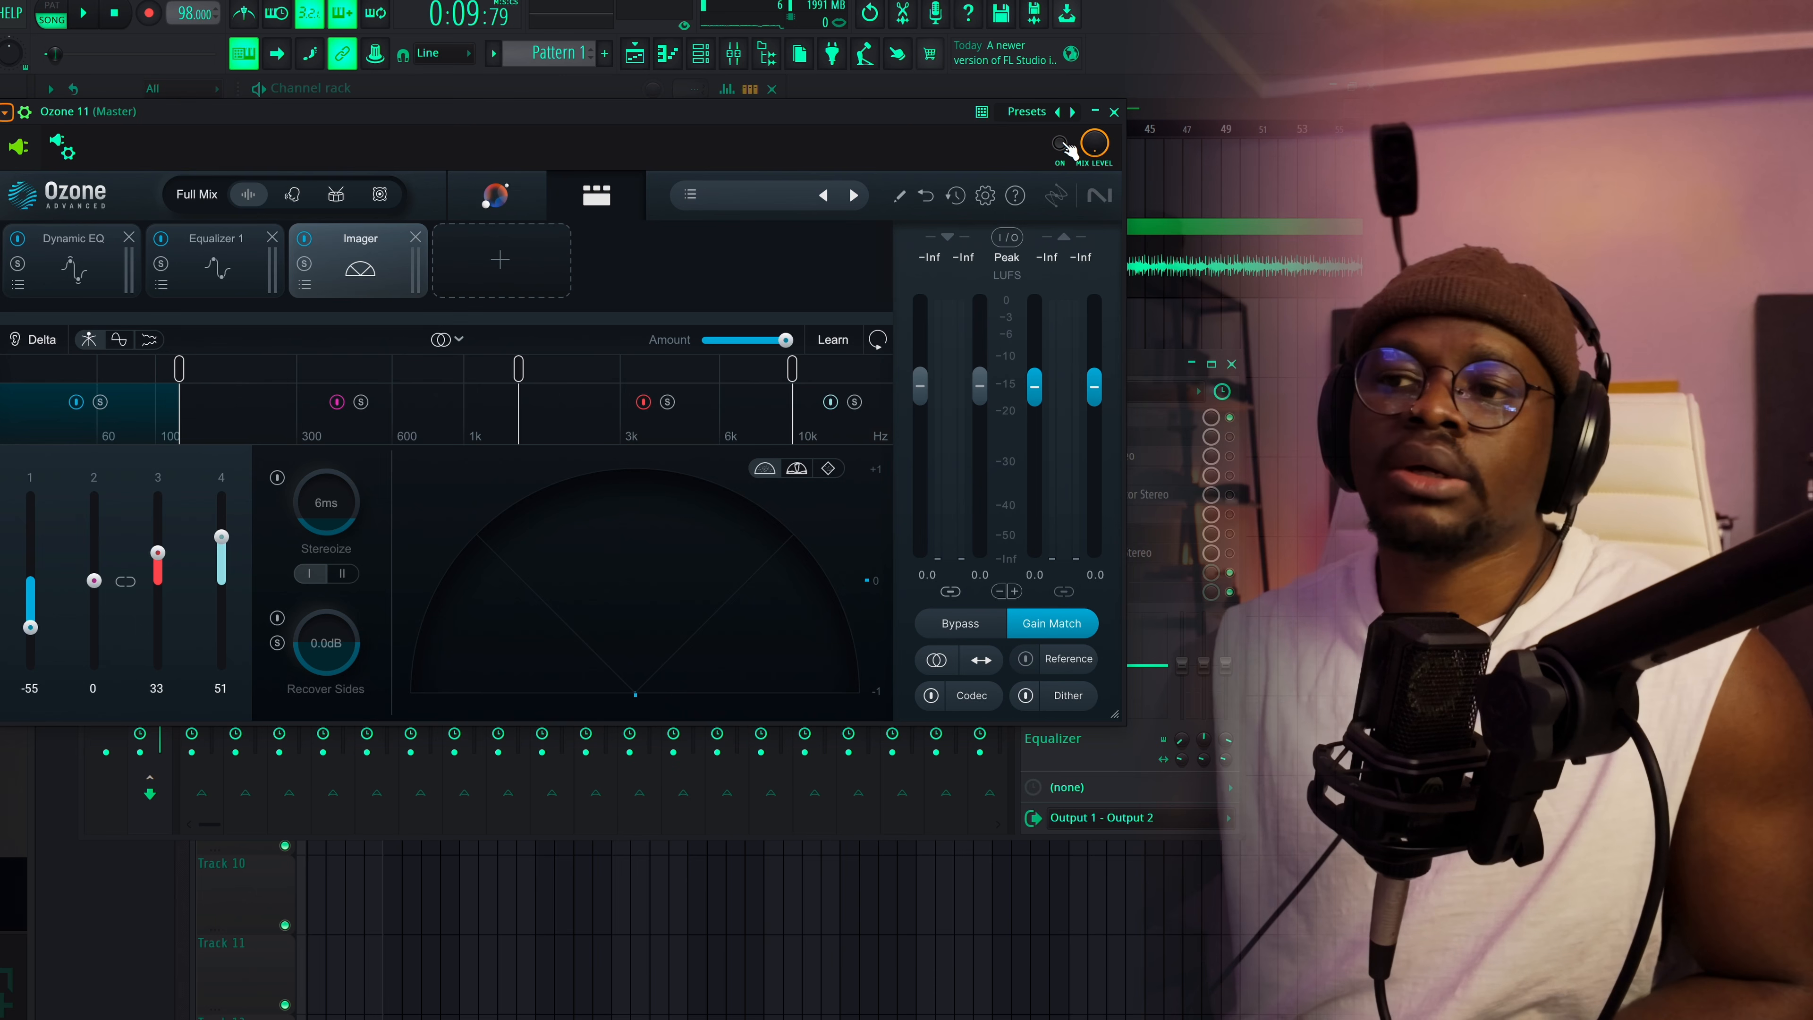
Play the song with the whole Ozone 11 plugin switched off and on to compare the sound
key("space")
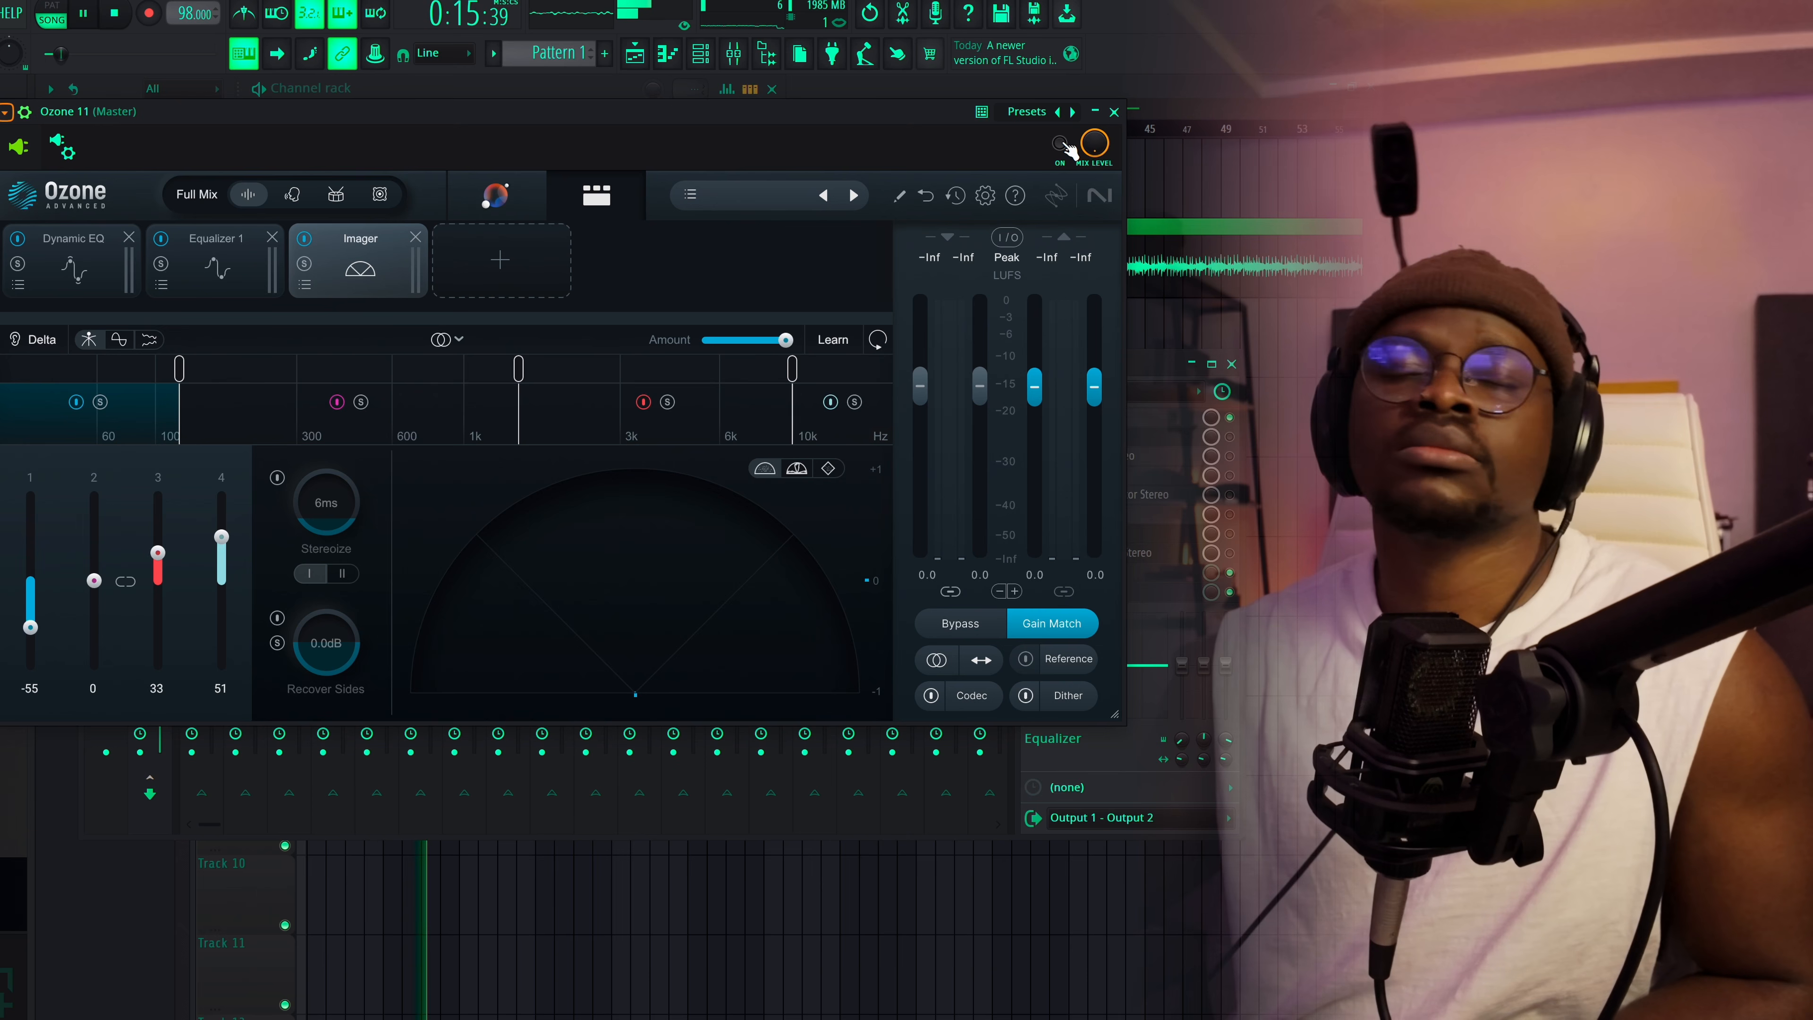
key("space")
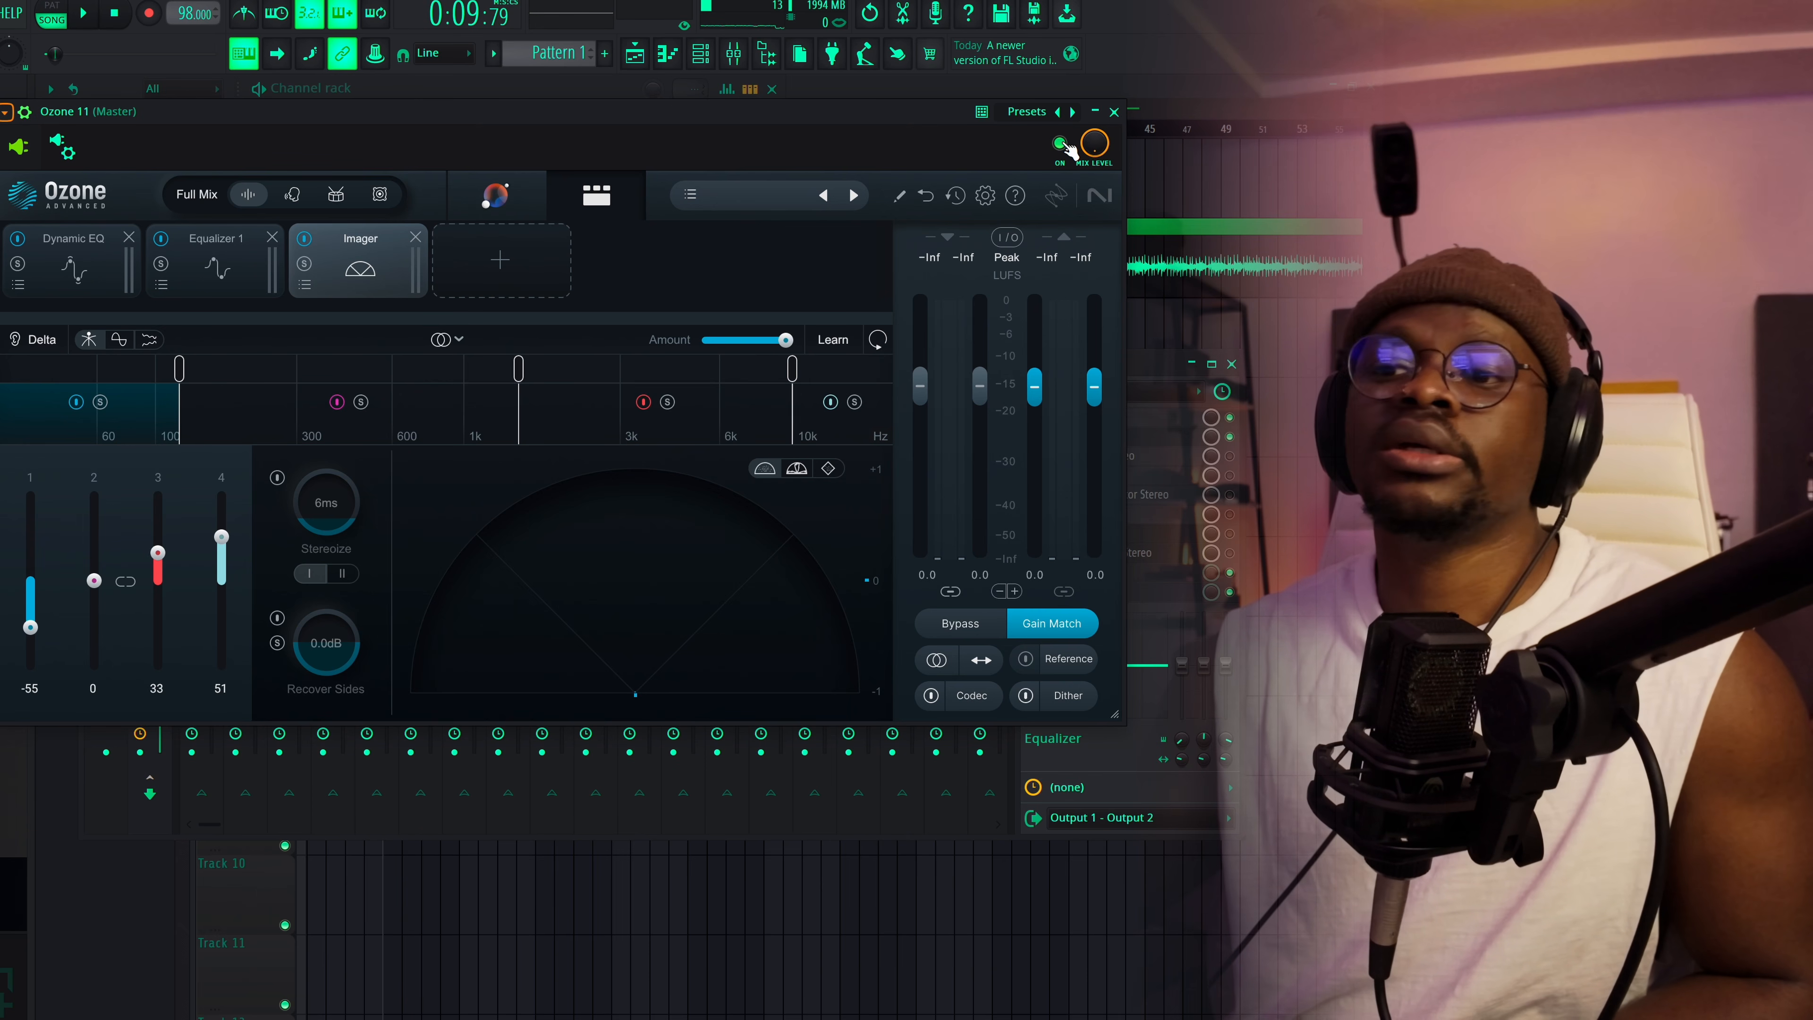
key("space")
left_click_drag(601, 105, 633, 106)
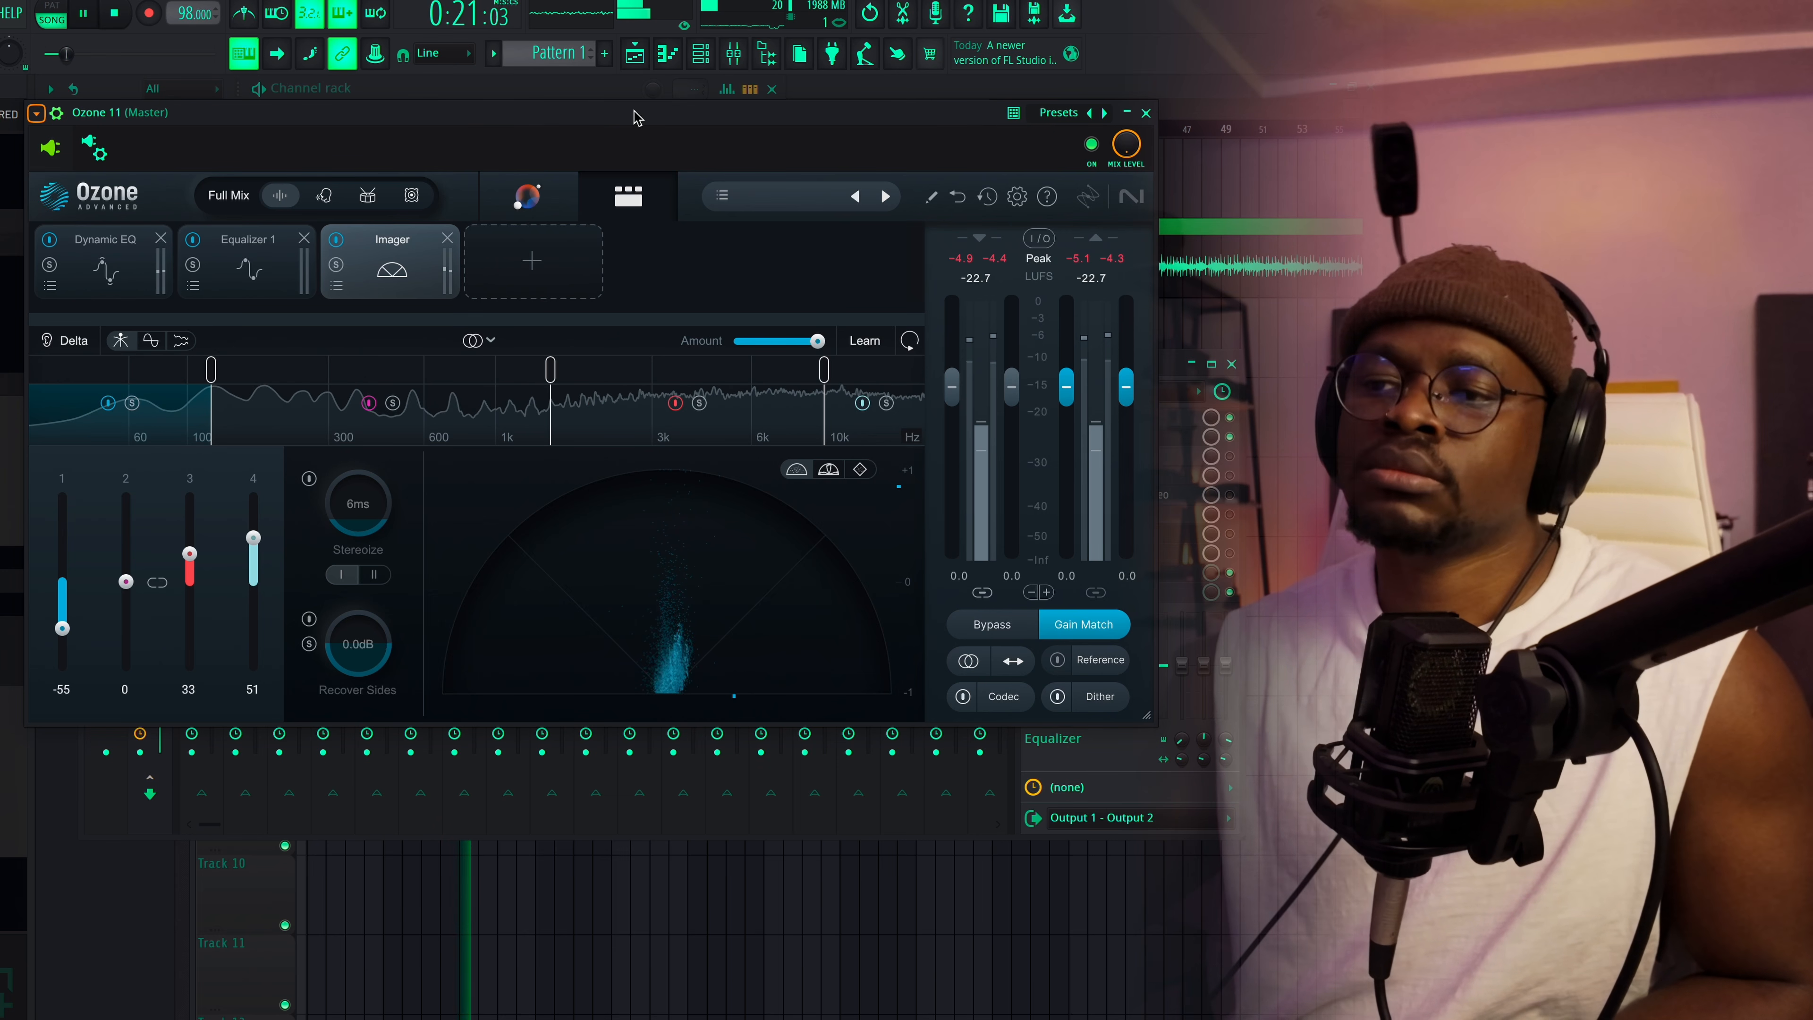
key("space")
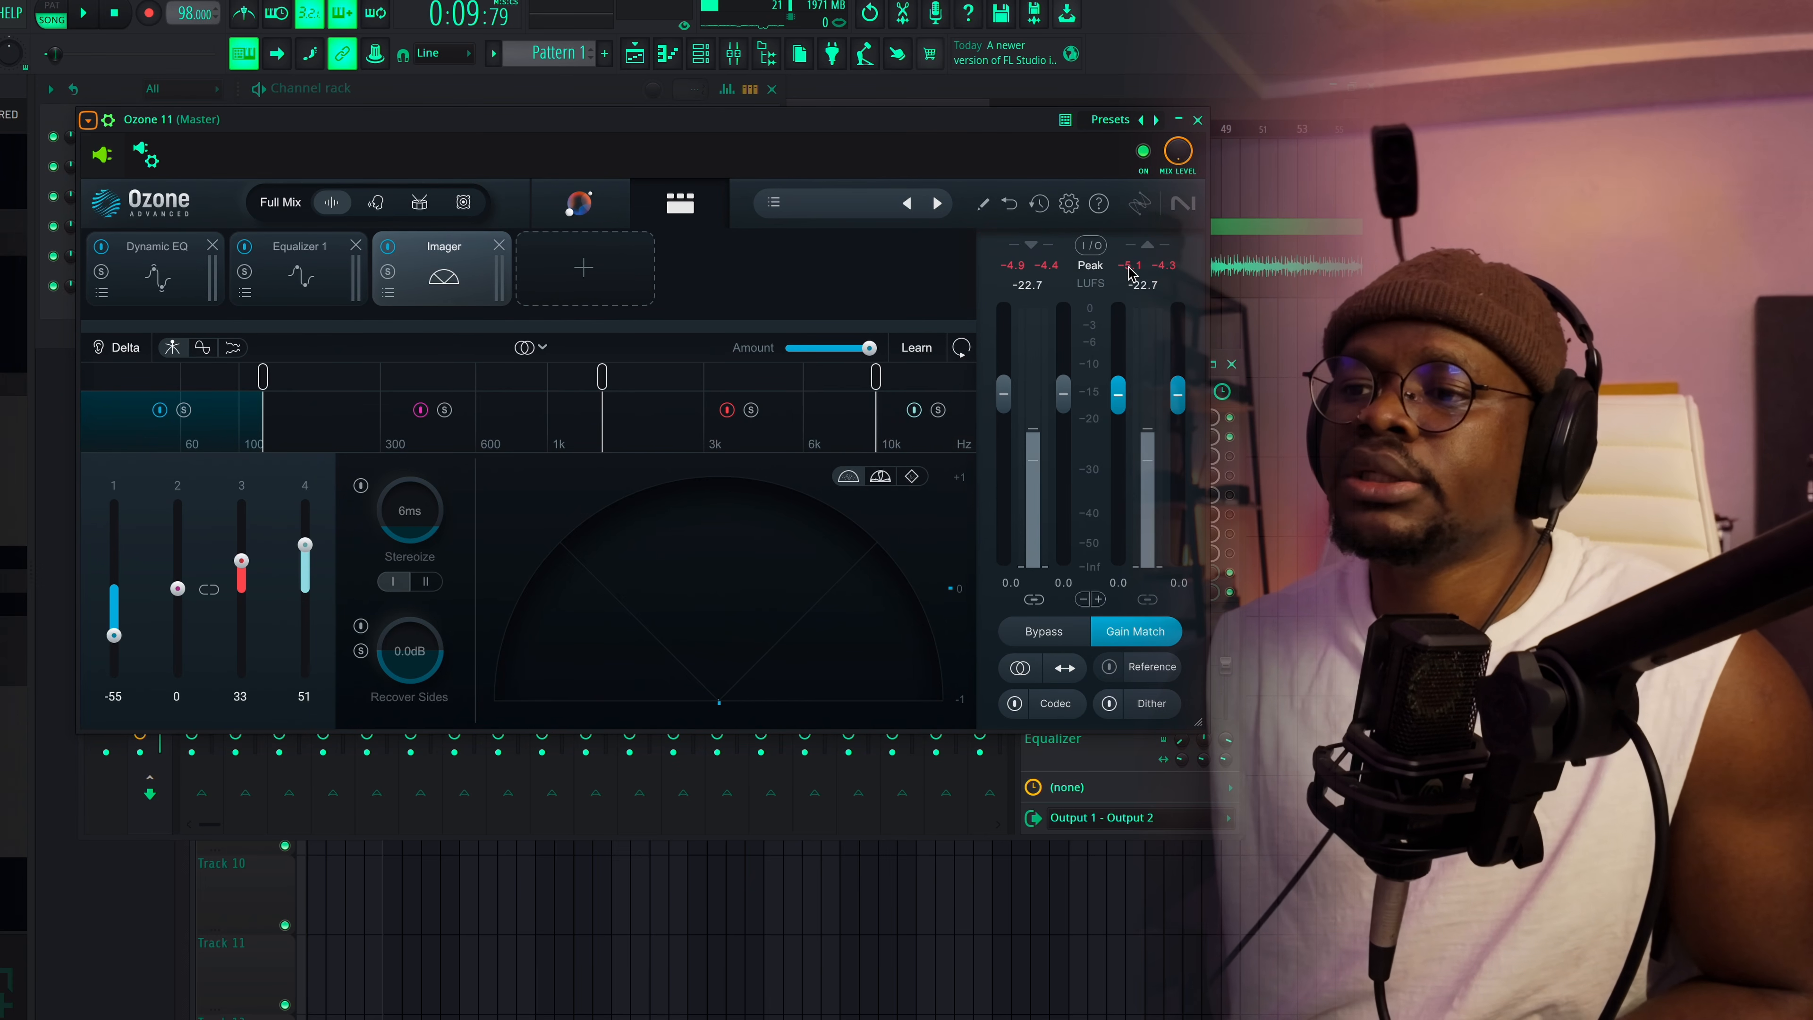
Play the song to compare Ozone 11's input and output loudness, and shift the plugin window to uncover the mixer
key("space")
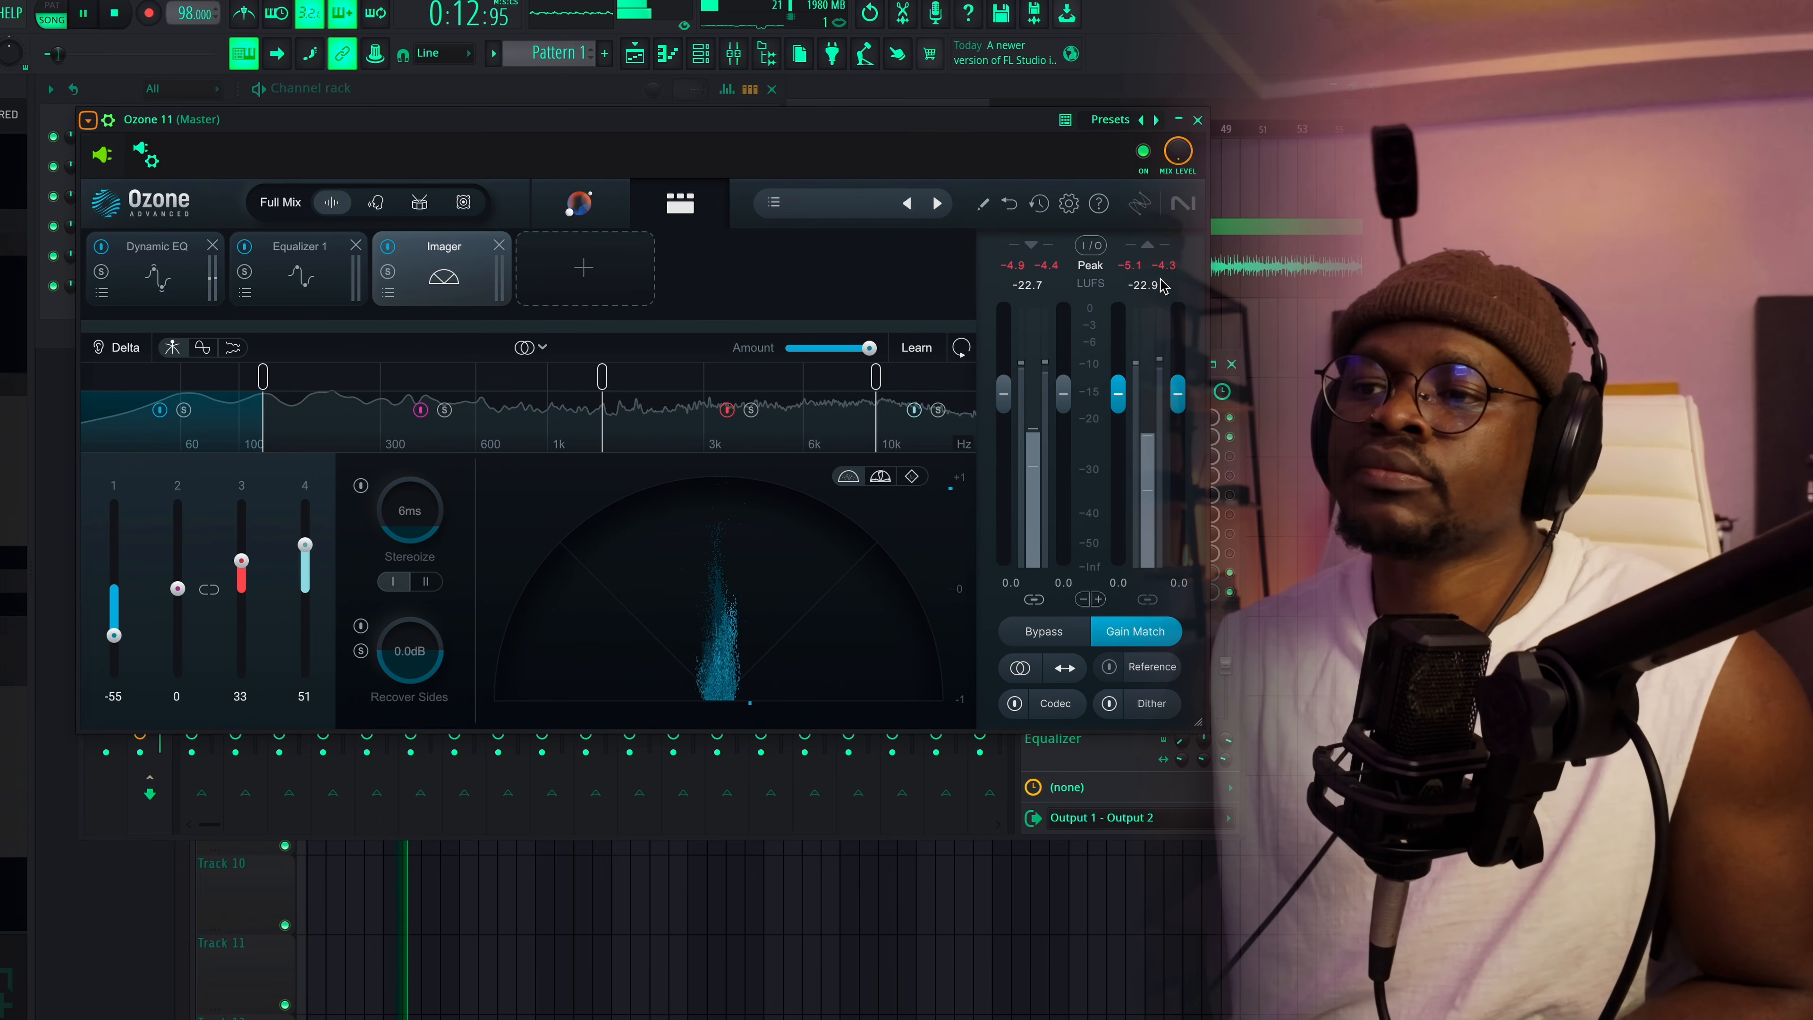
key("space")
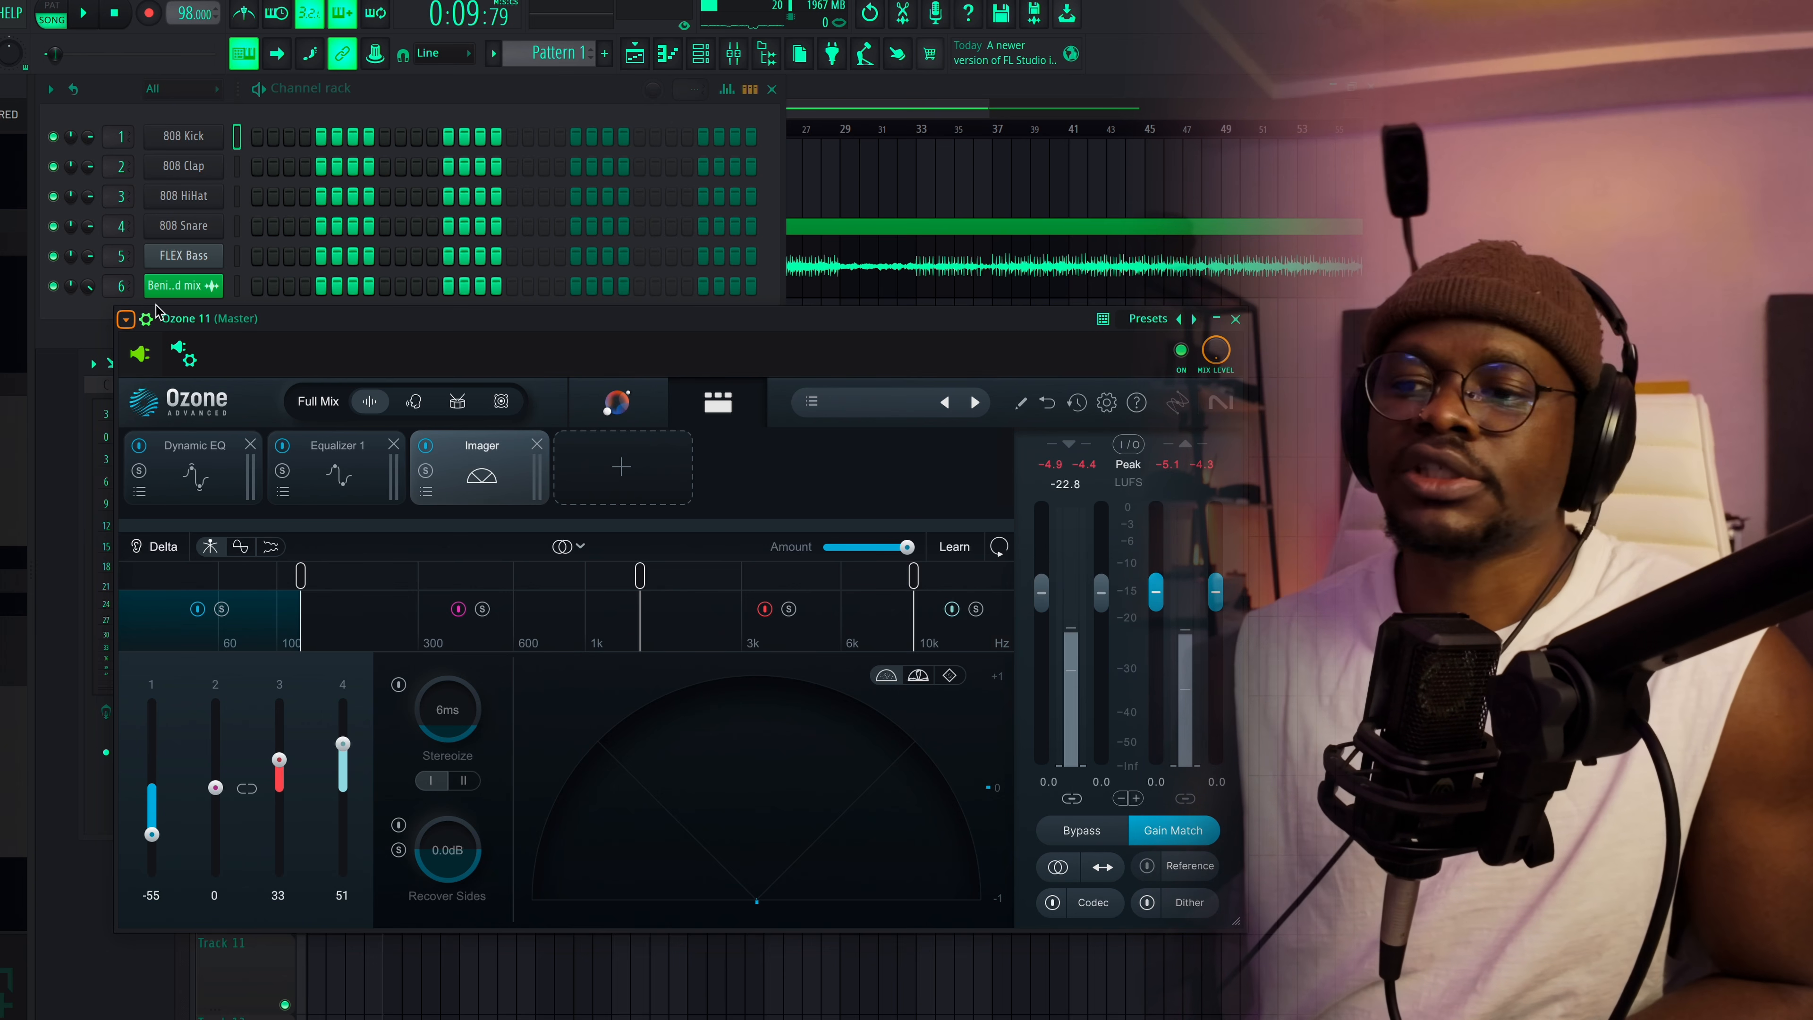
left_click_drag(809, 326, 803, 223)
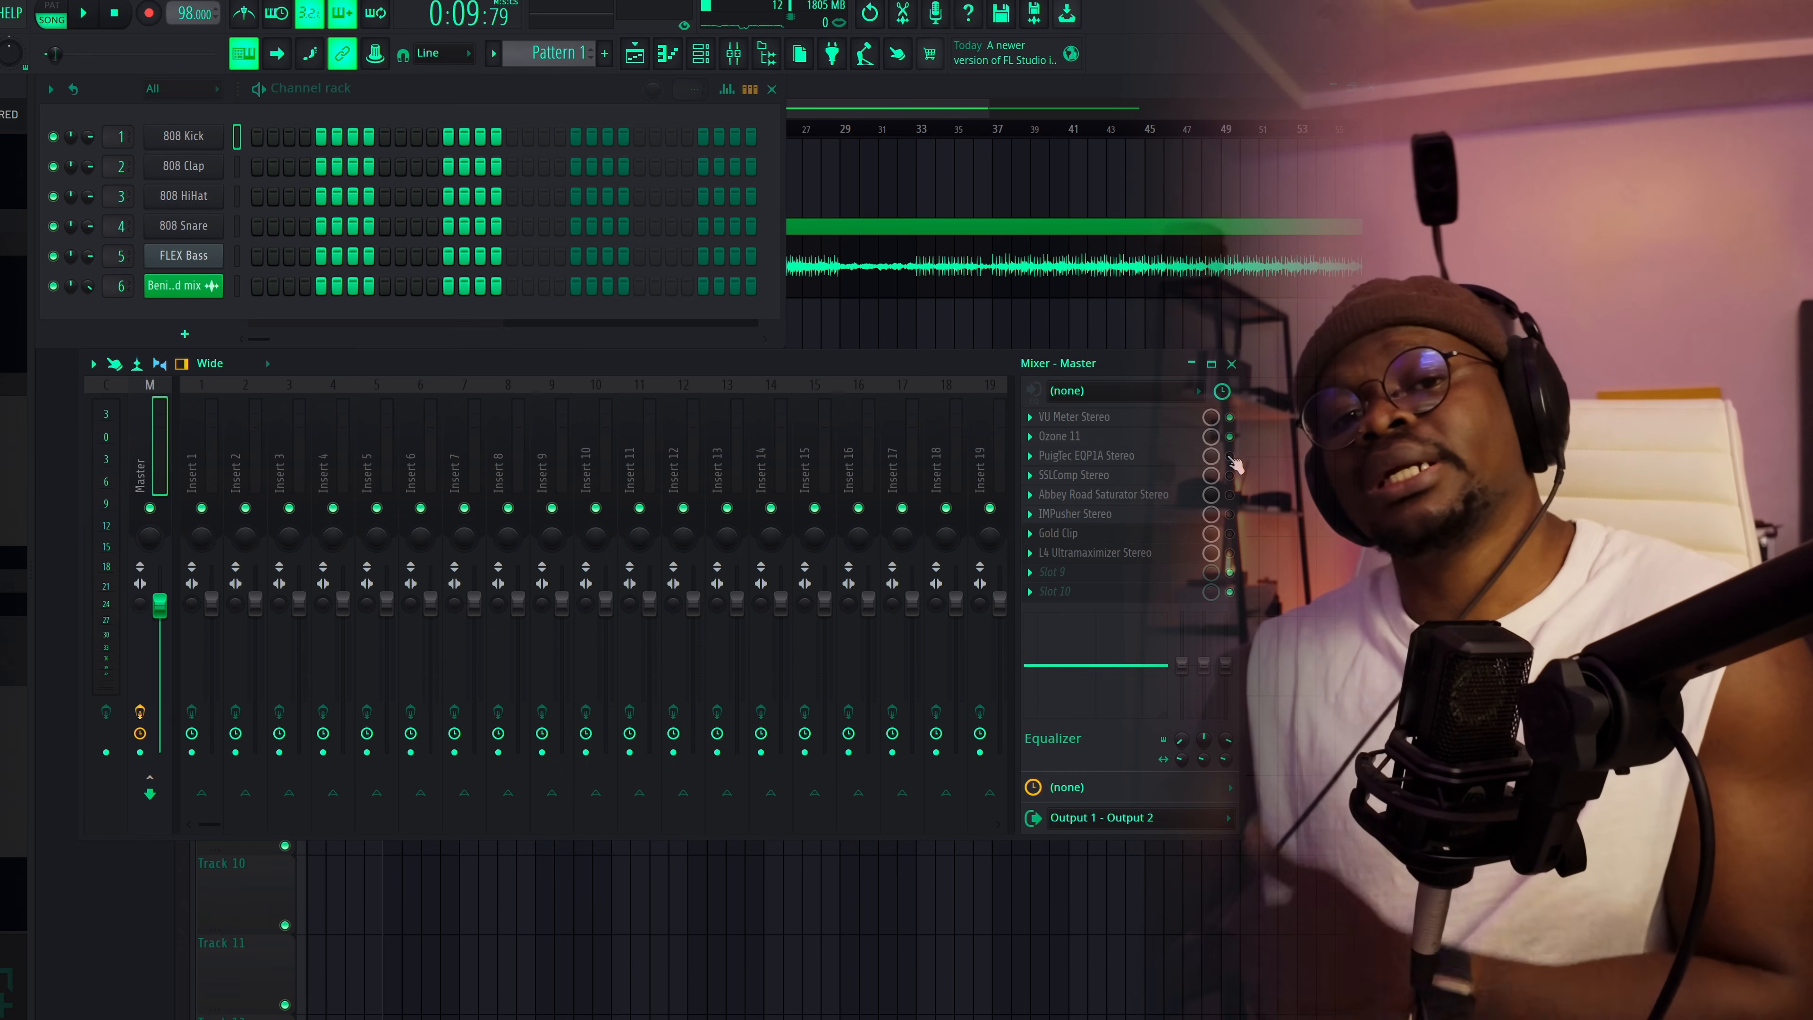
Enable the PuigTec EQP1A Stereo effect on the Master track and position its window clear of the mixer's effect slots
left_click(1229, 457)
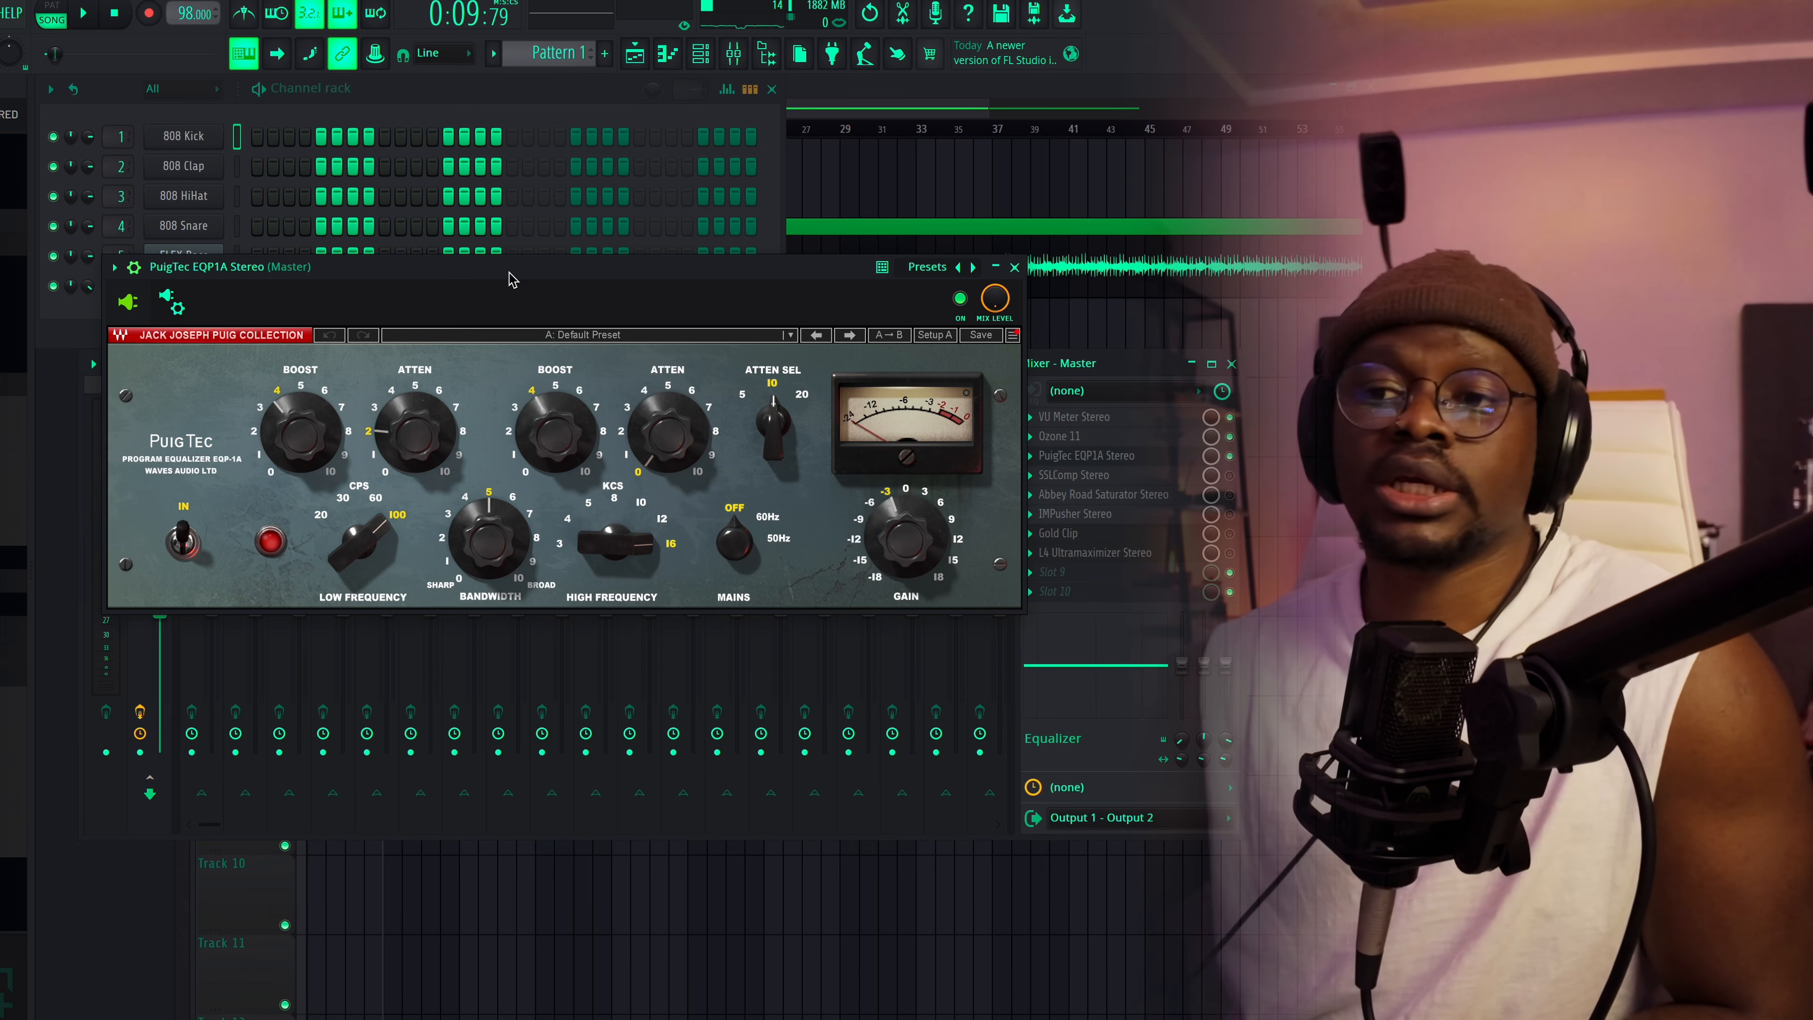
mouse_move(506, 275)
left_mouse_down()
mouse_move(561, 293)
mouse_move(507, 270)
left_mouse_up()
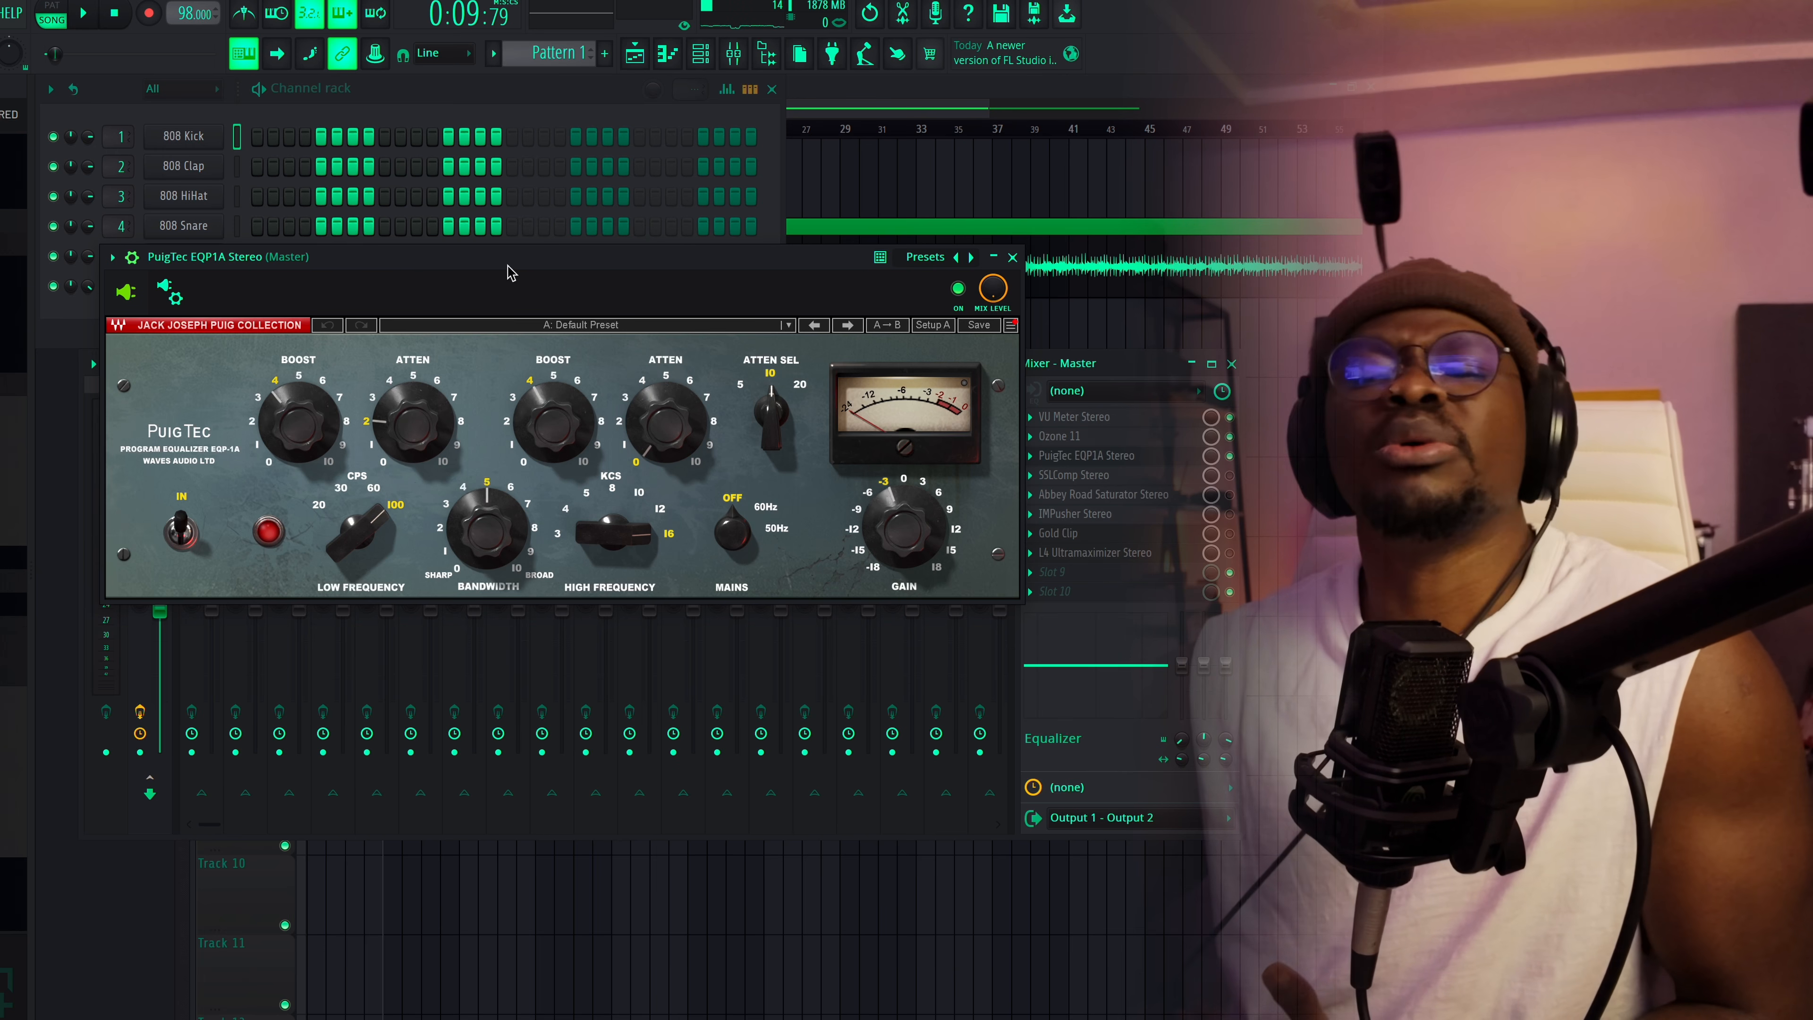
left_click_drag(508, 271, 518, 214)
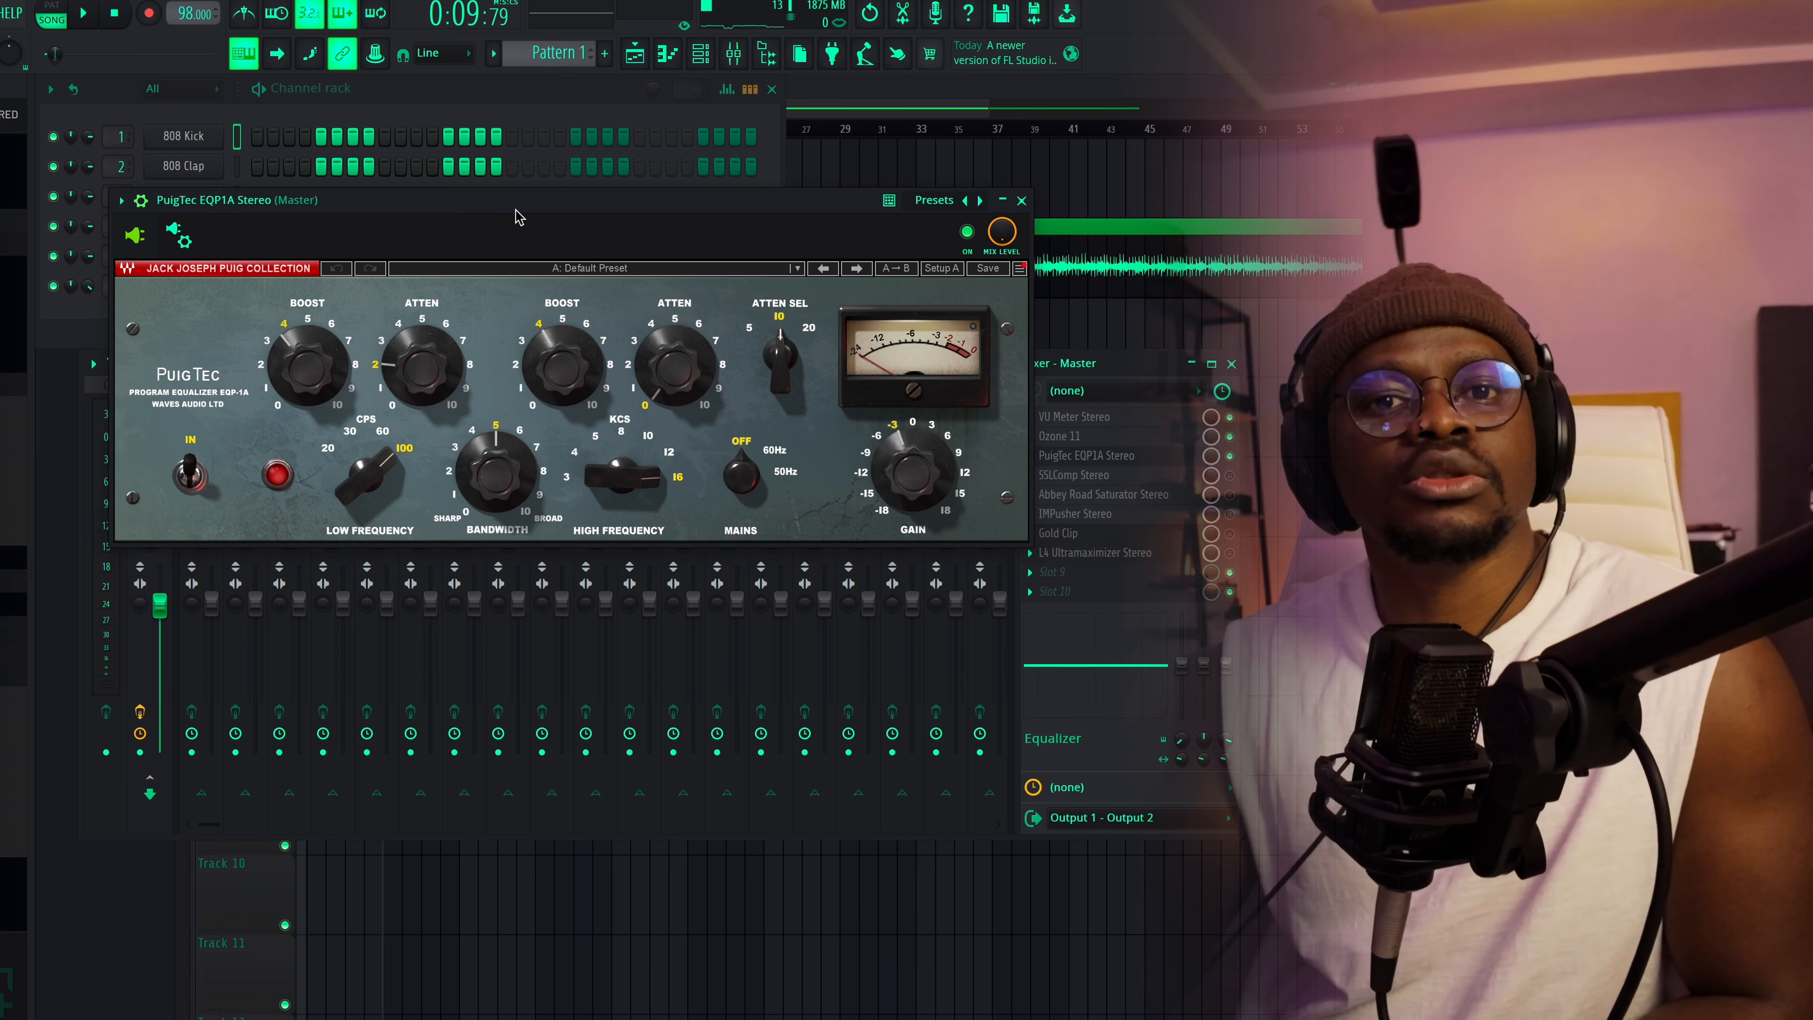
left_click_drag(518, 215, 475, 222)
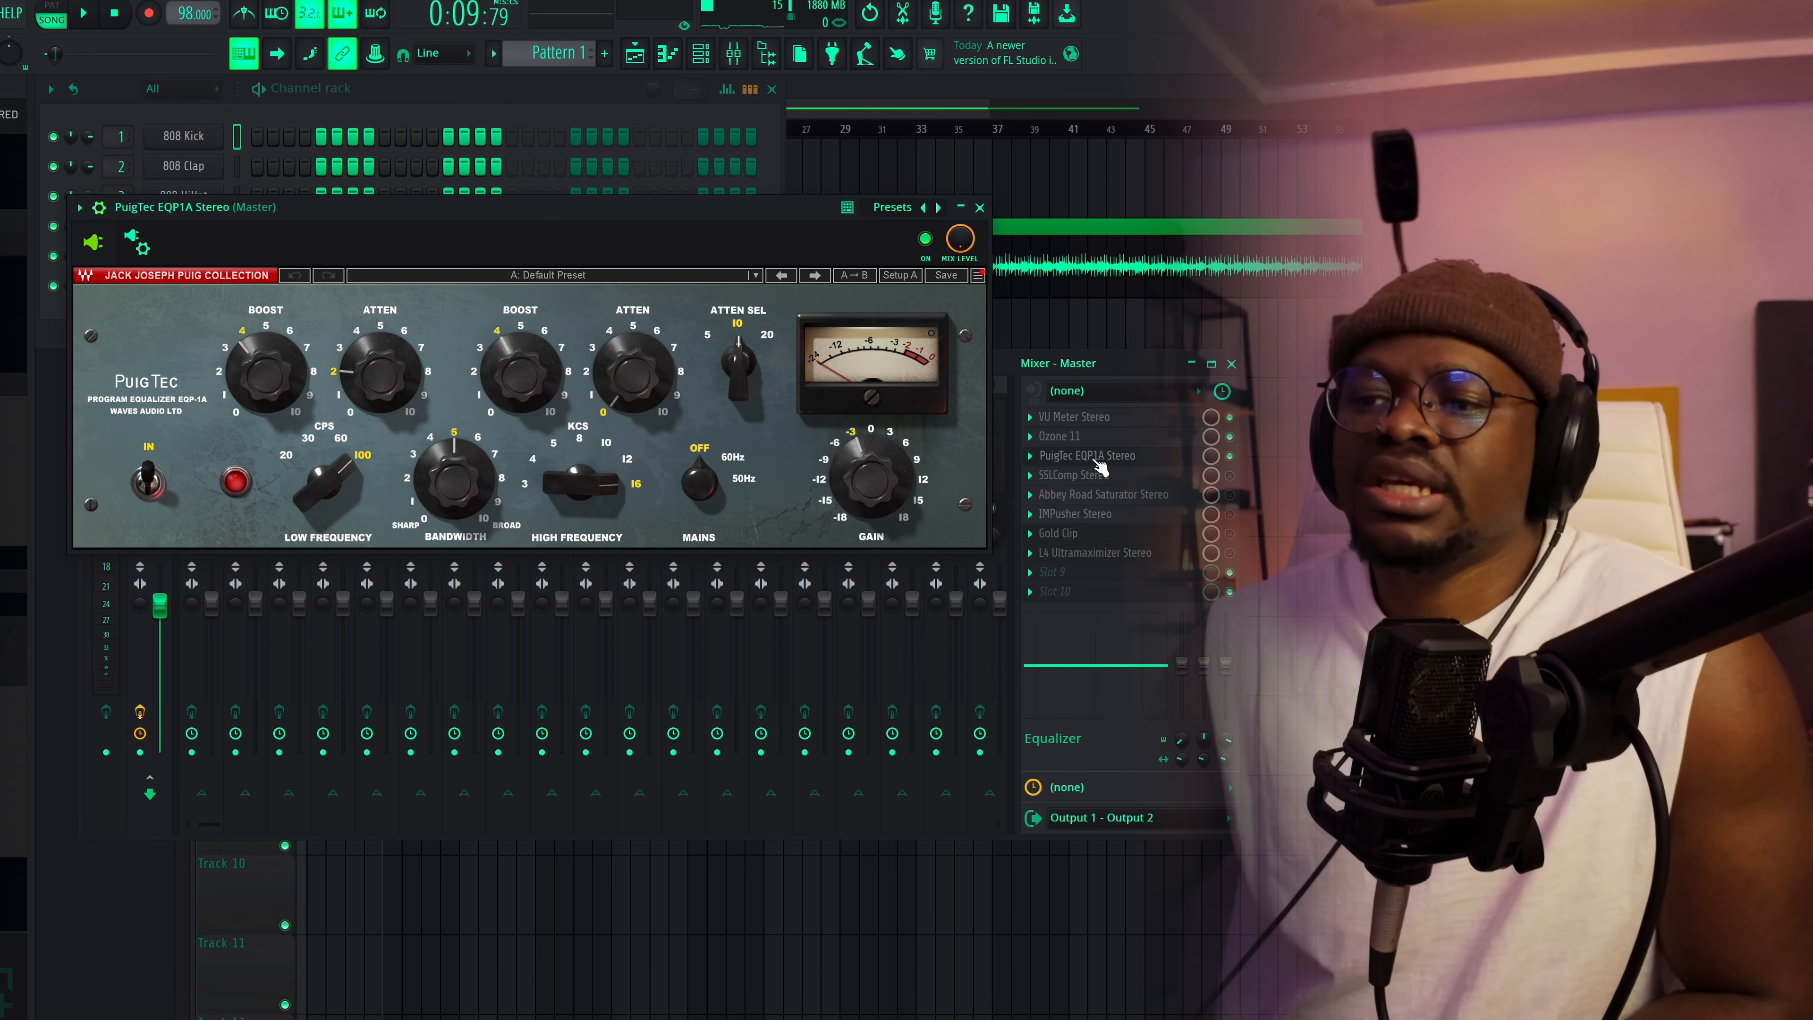
left_click_drag(732, 214, 764, 211)
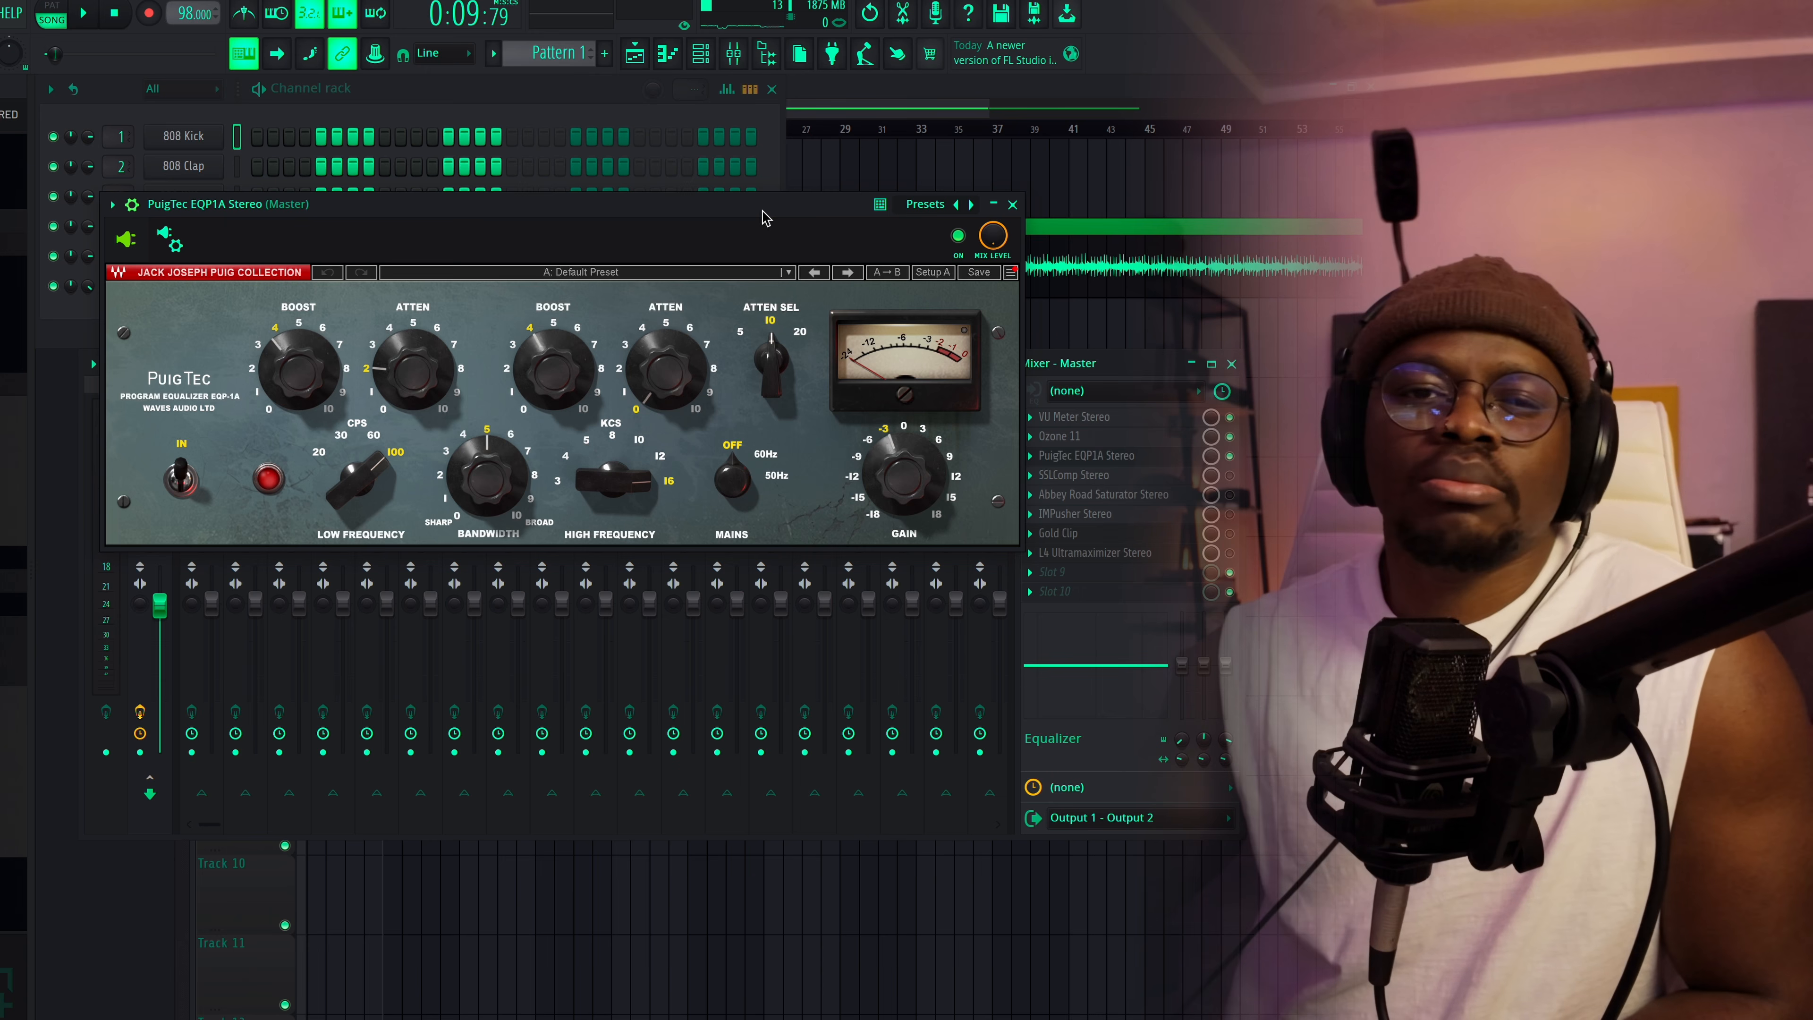
Examine the PuigTec EQP1A's low and high boost, attenuation, frequency selection and output gain settings
mouse_move(638, 378)
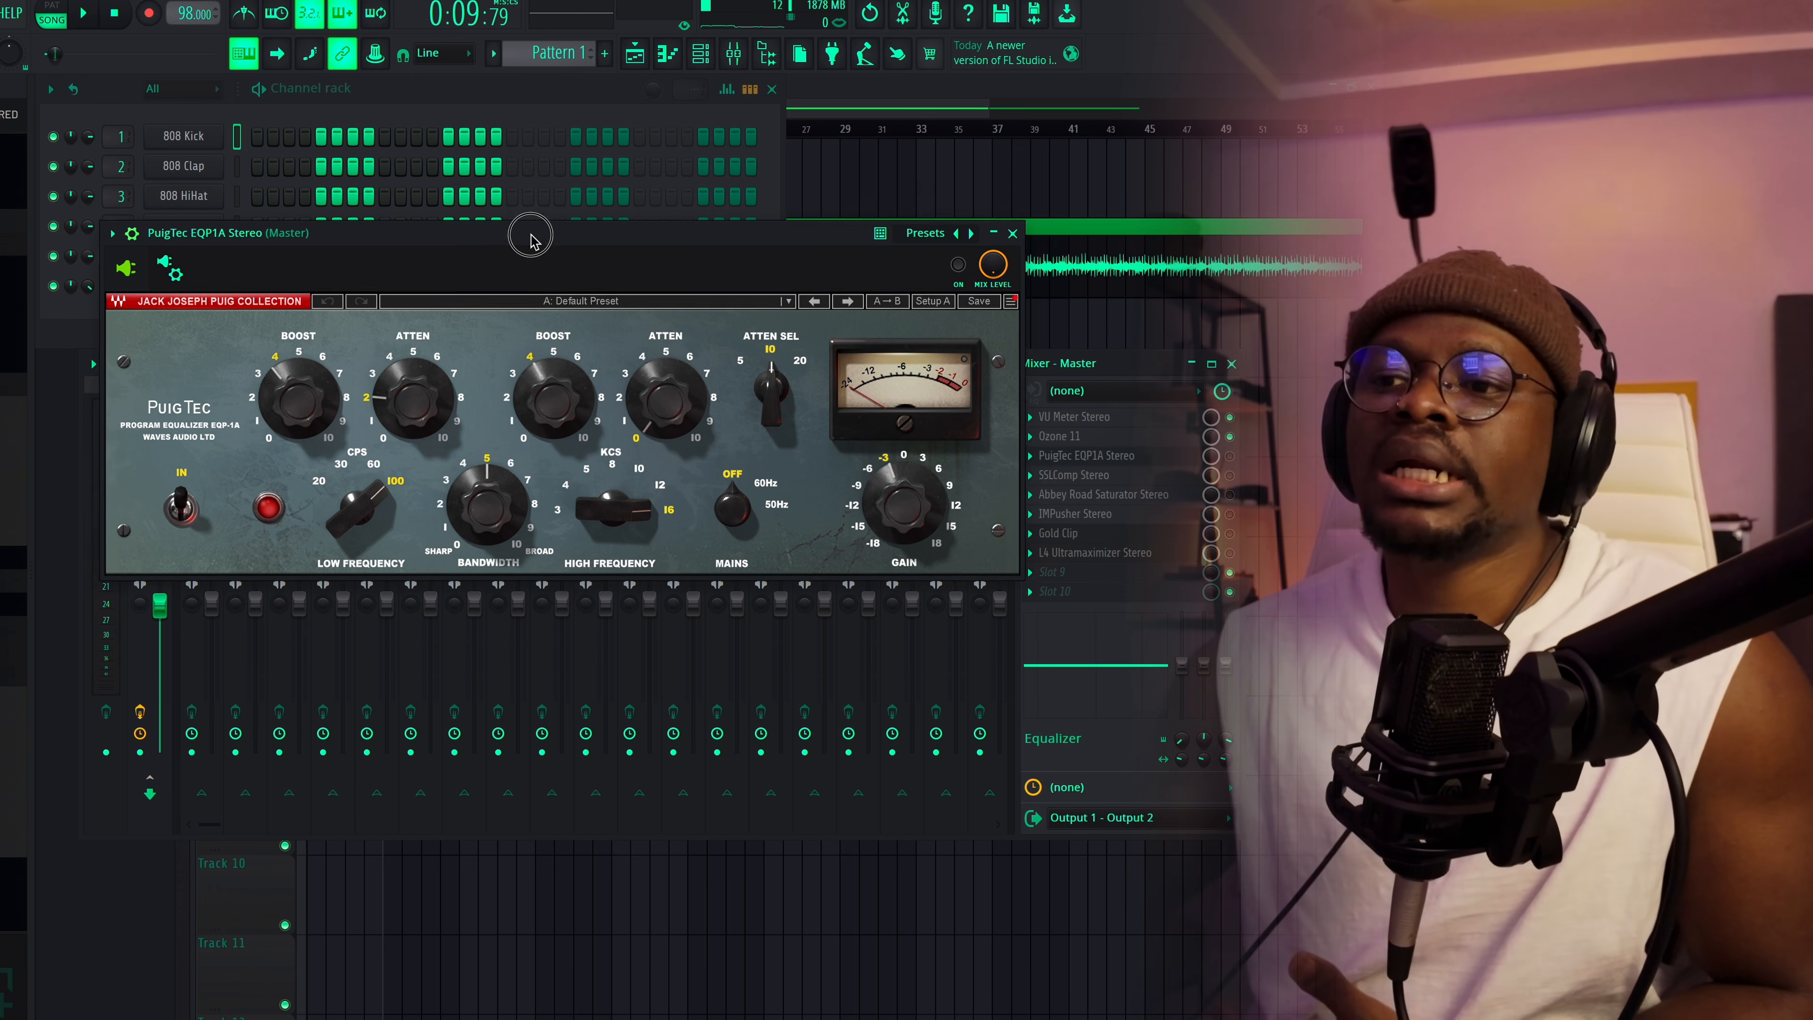
left_click_drag(527, 238, 544, 178)
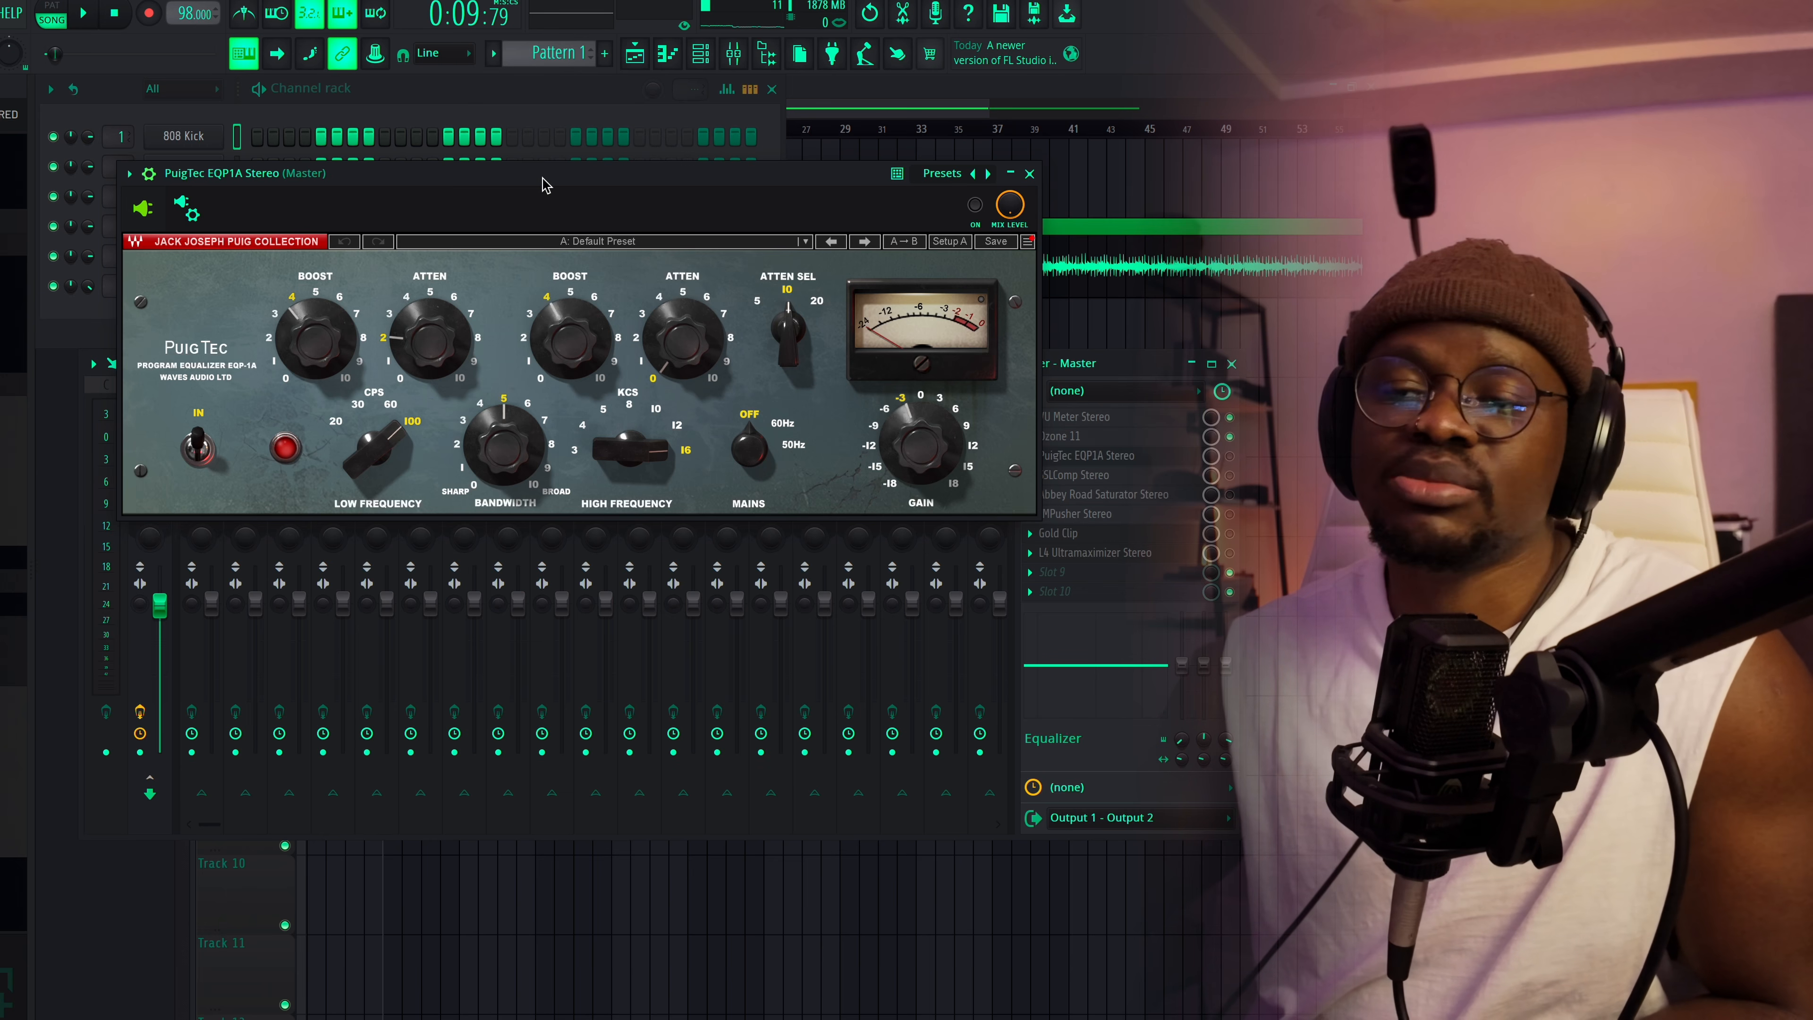
left_click_drag(461, 183, 471, 192)
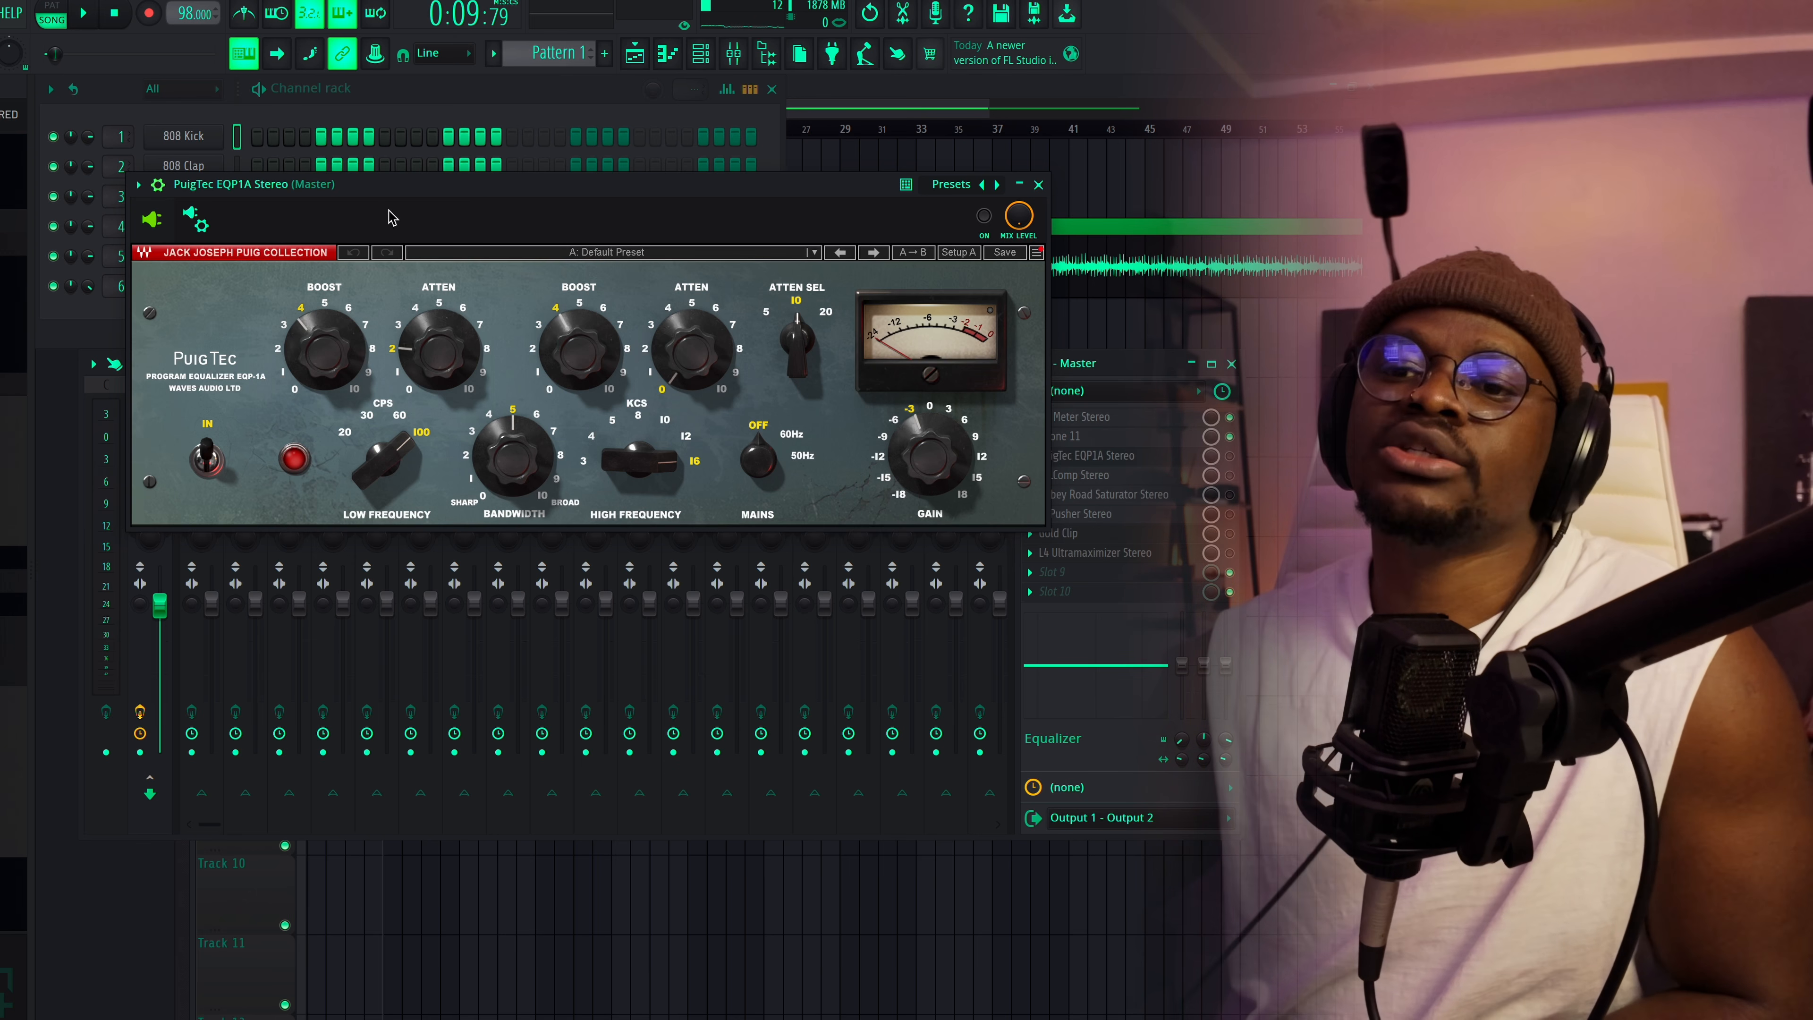
mouse_move(312, 350)
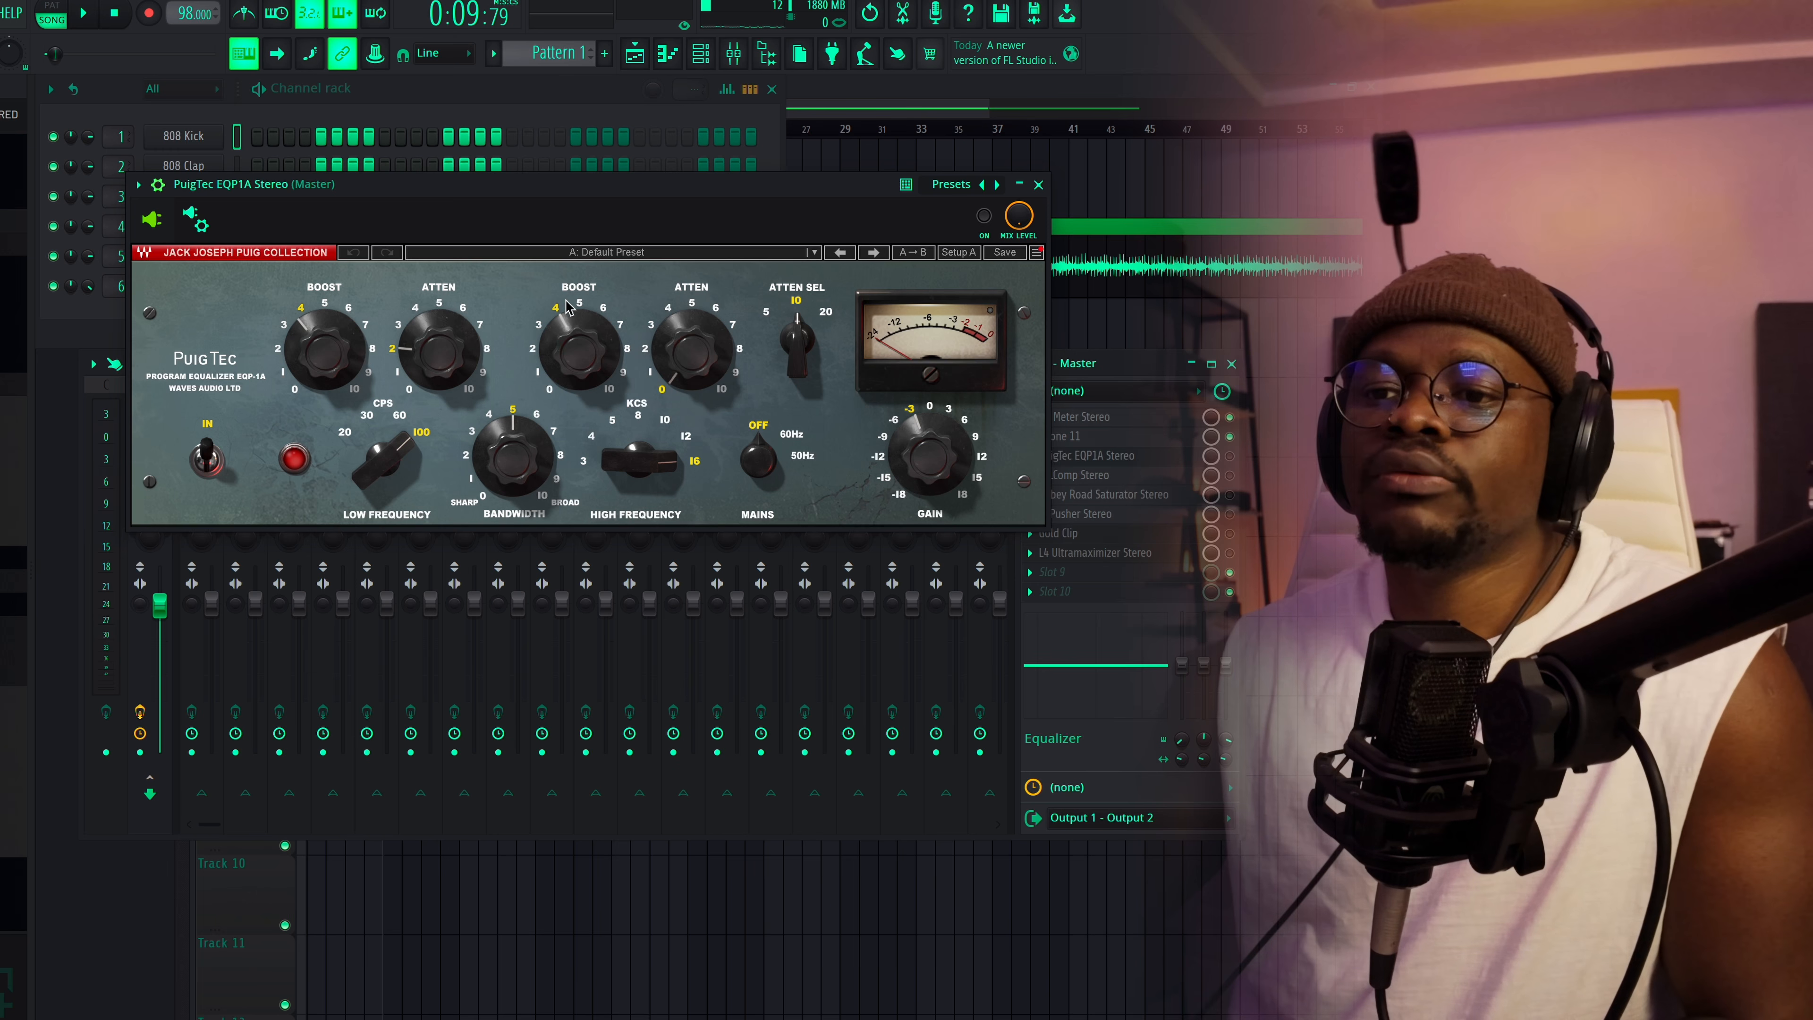
mouse_move(662, 467)
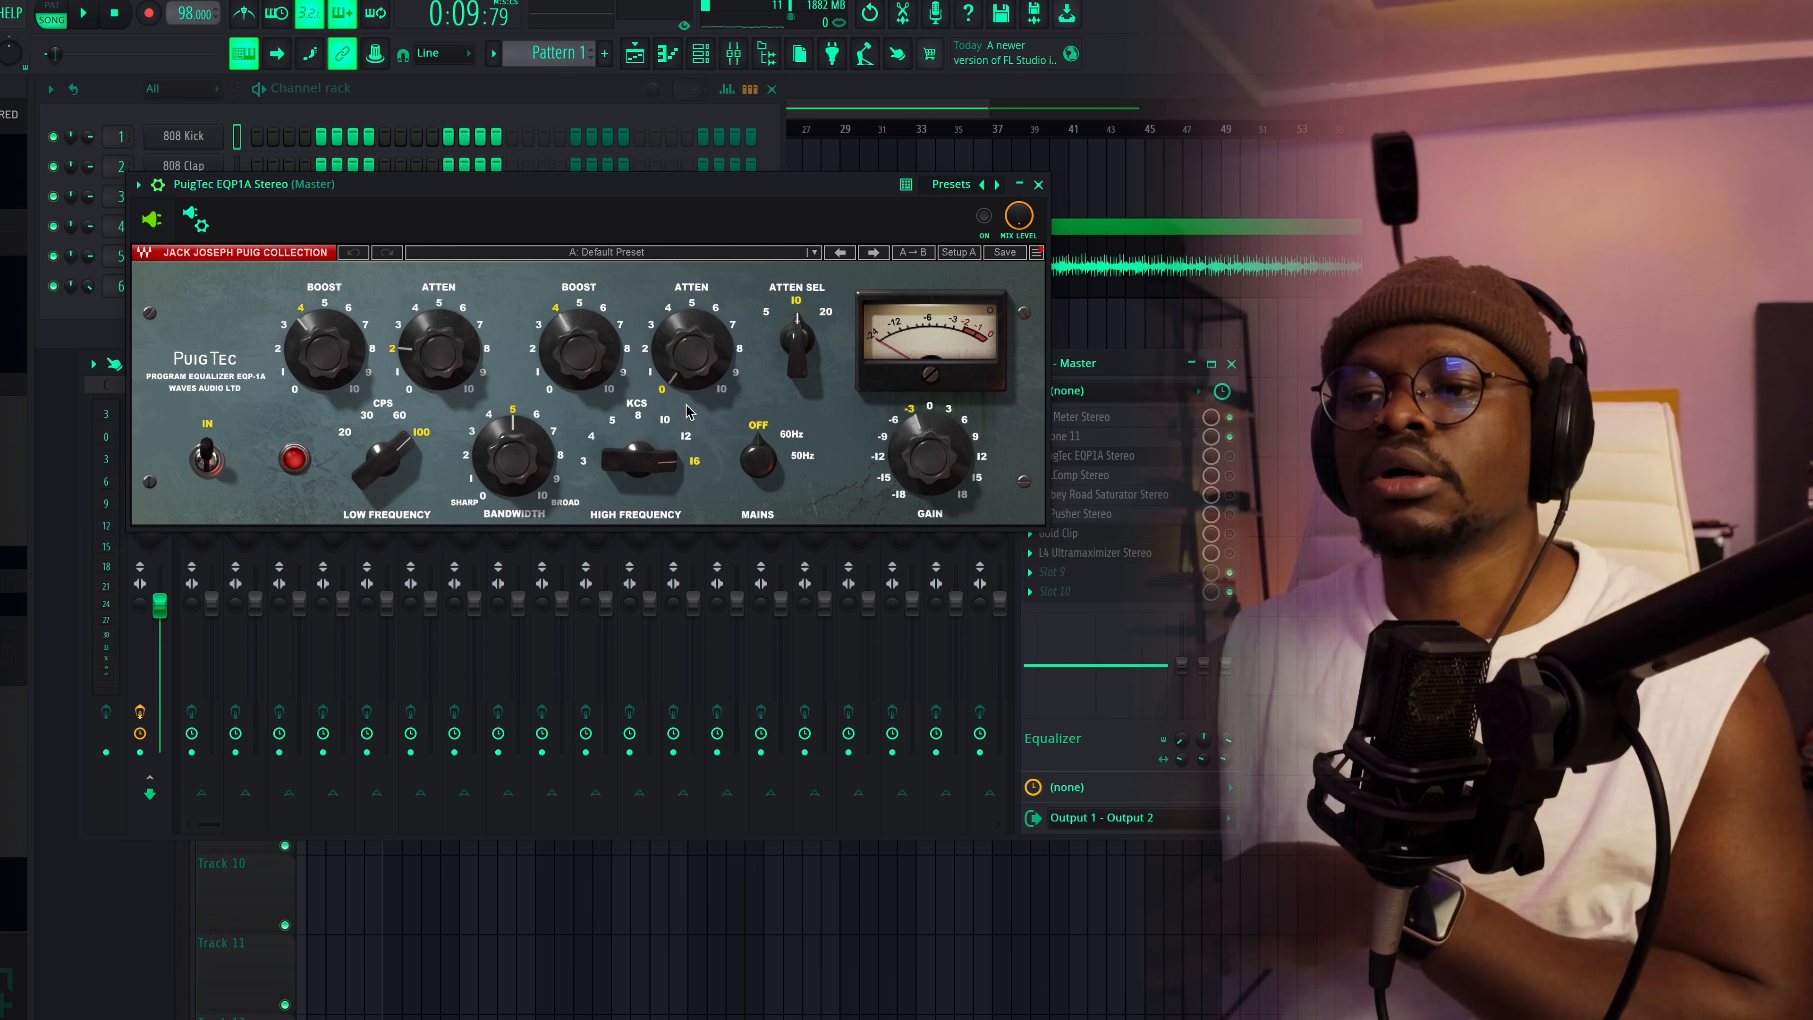
mouse_move(941, 463)
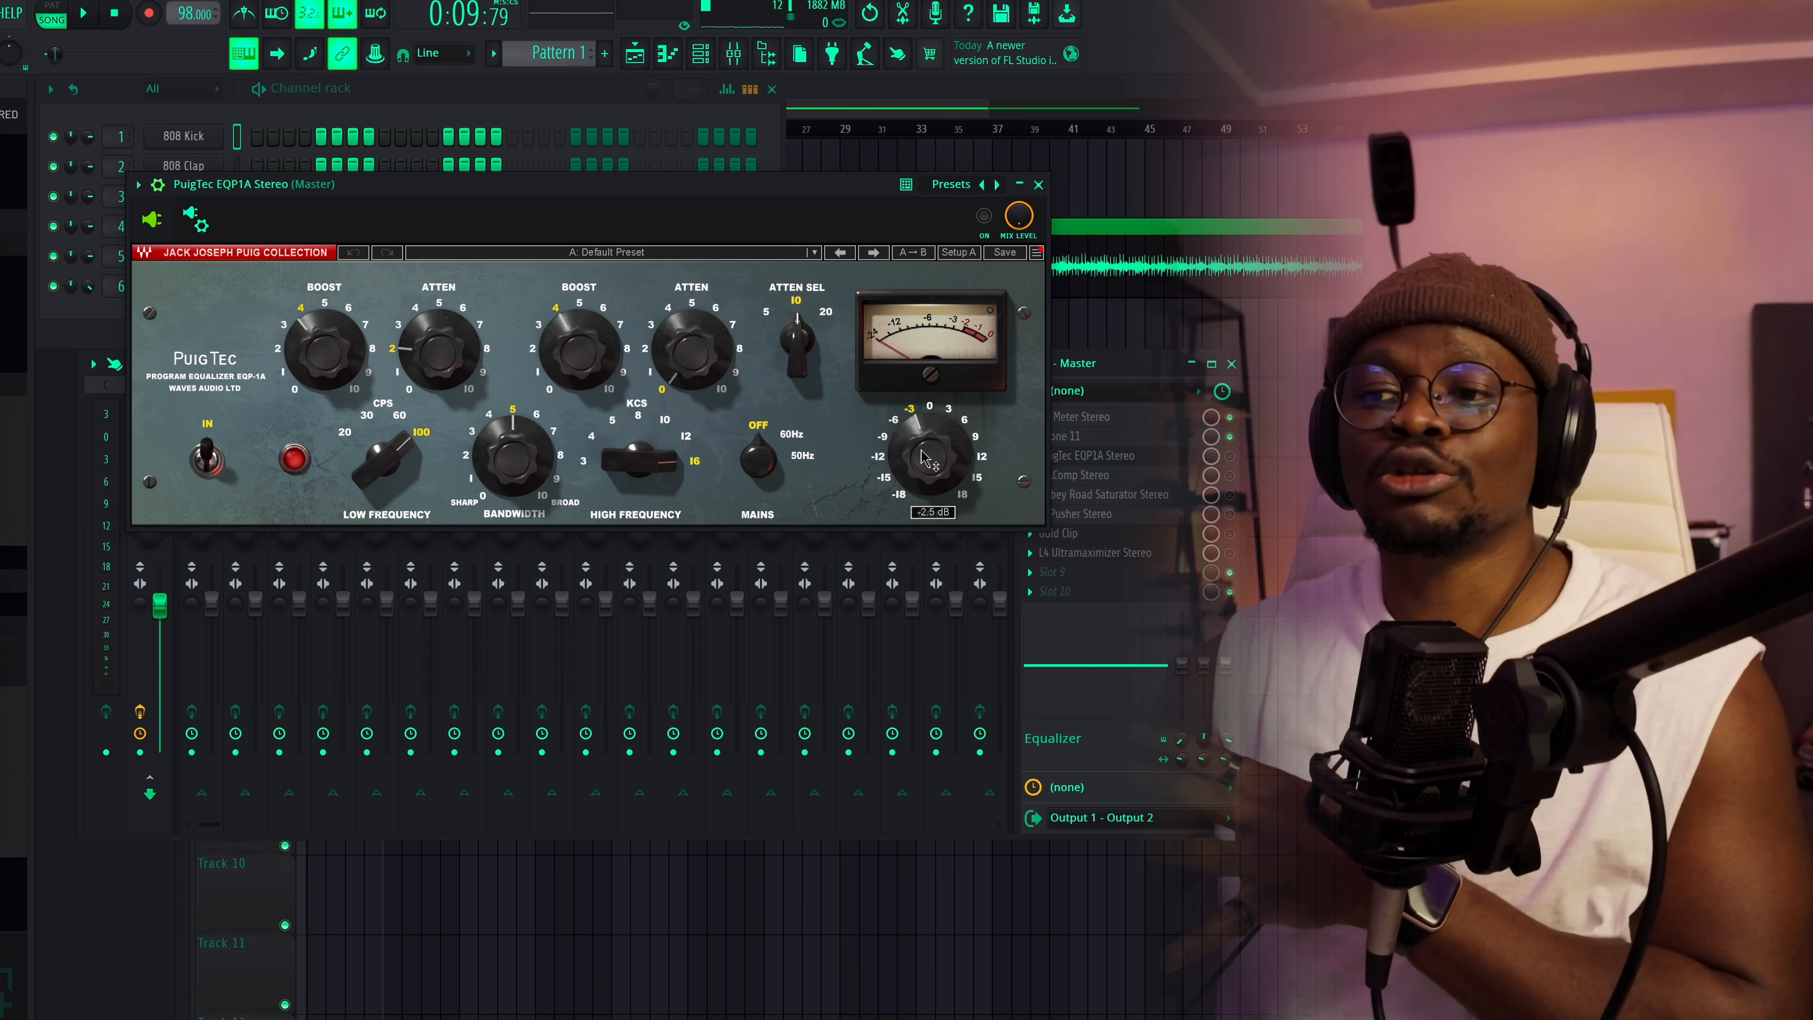
mouse_move(786, 194)
left_mouse_down()
mouse_move(786, 255)
mouse_move(785, 219)
left_mouse_up()
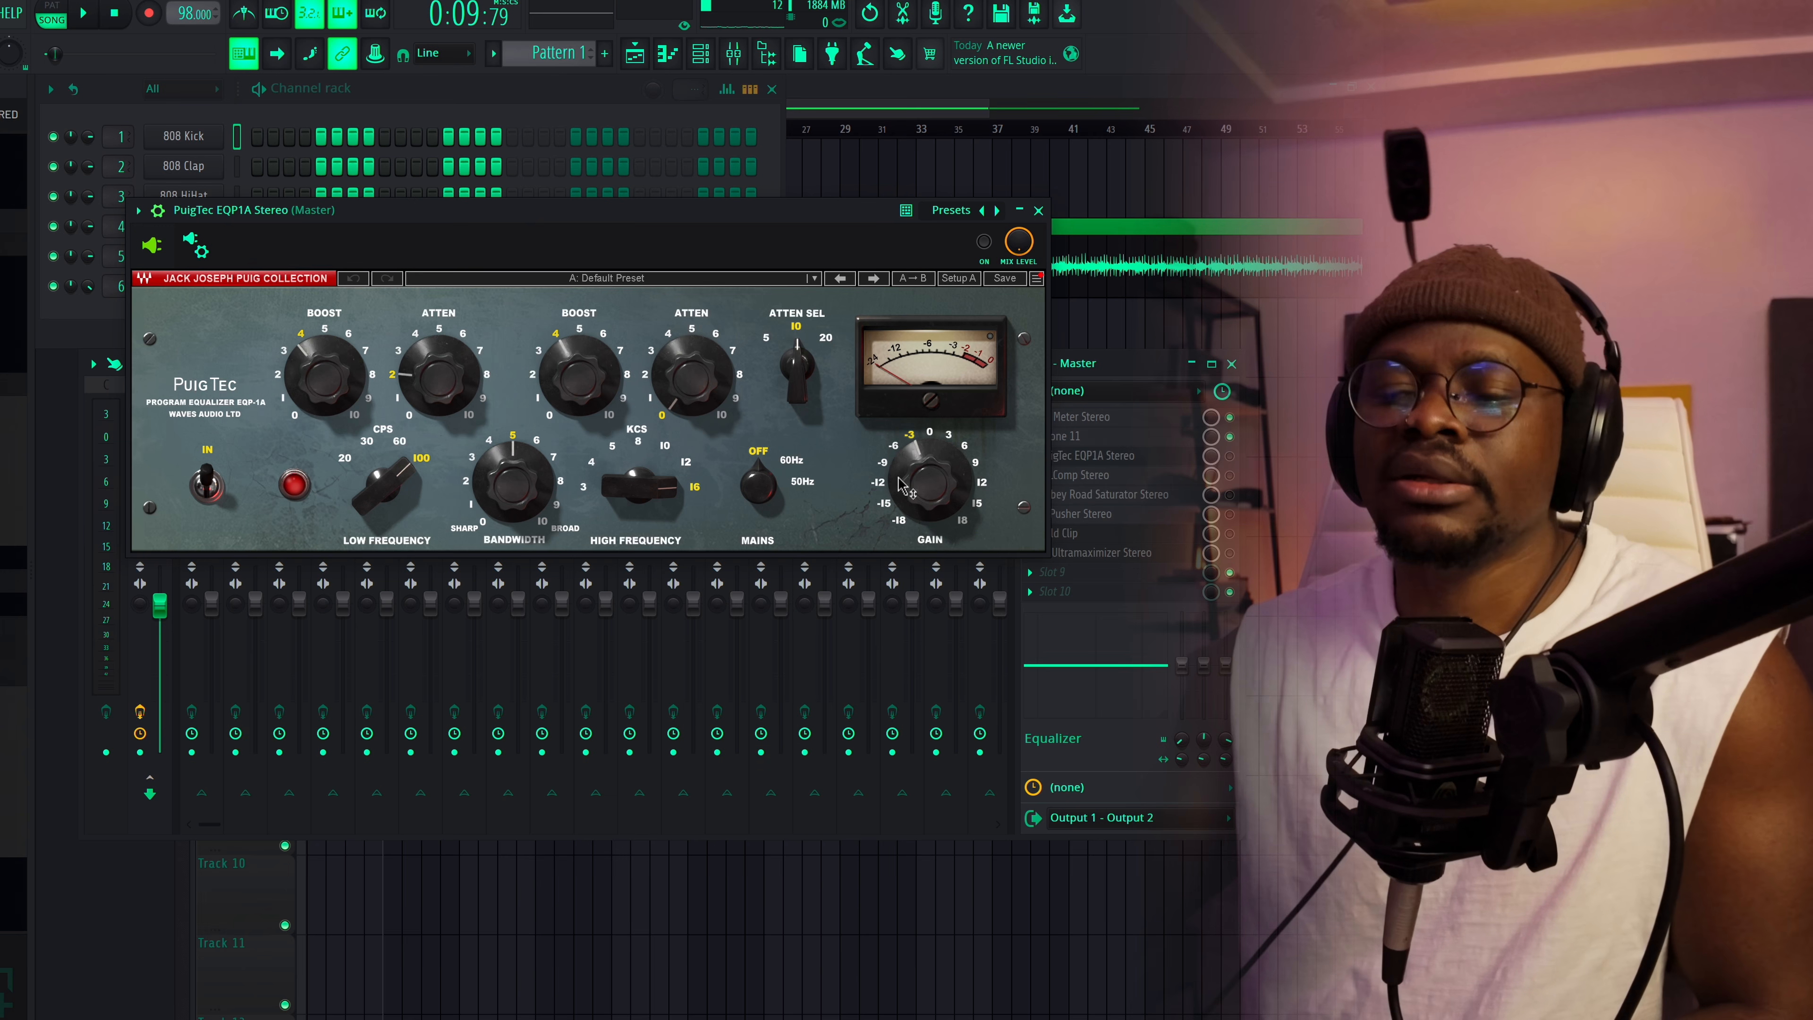
left_click_drag(901, 486, 926, 472)
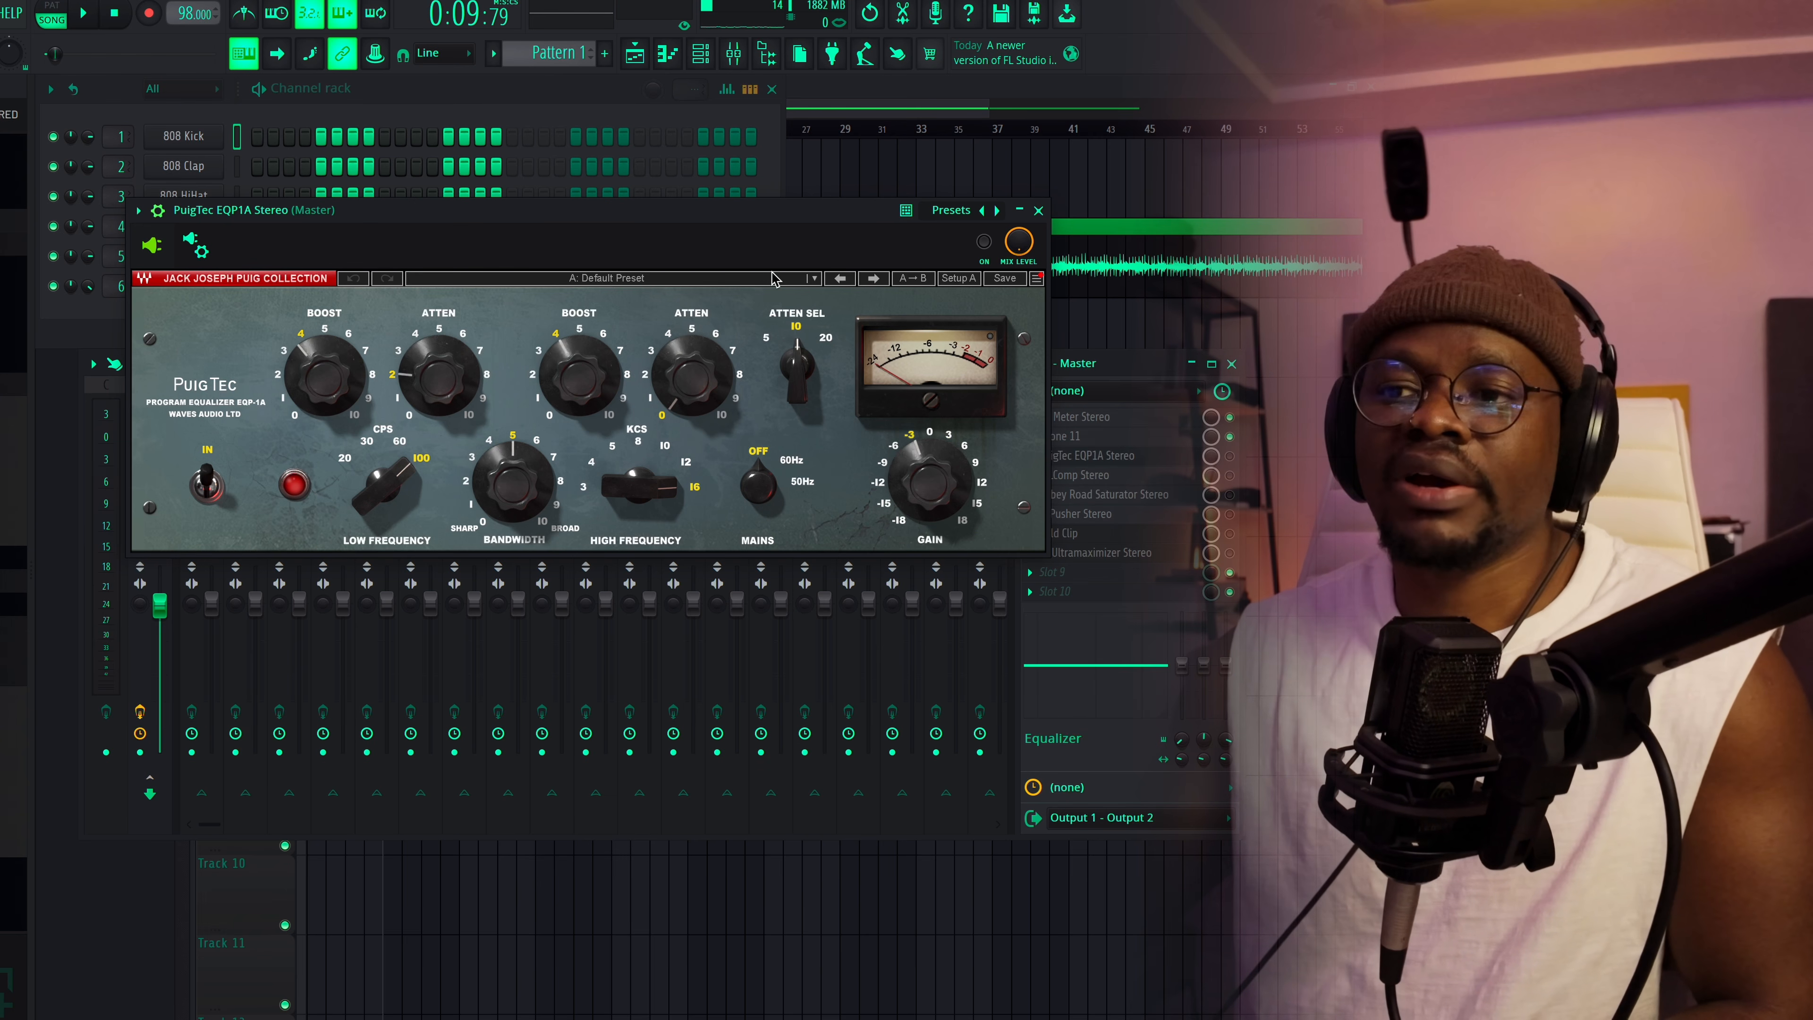
left_click_drag(777, 218, 769, 248)
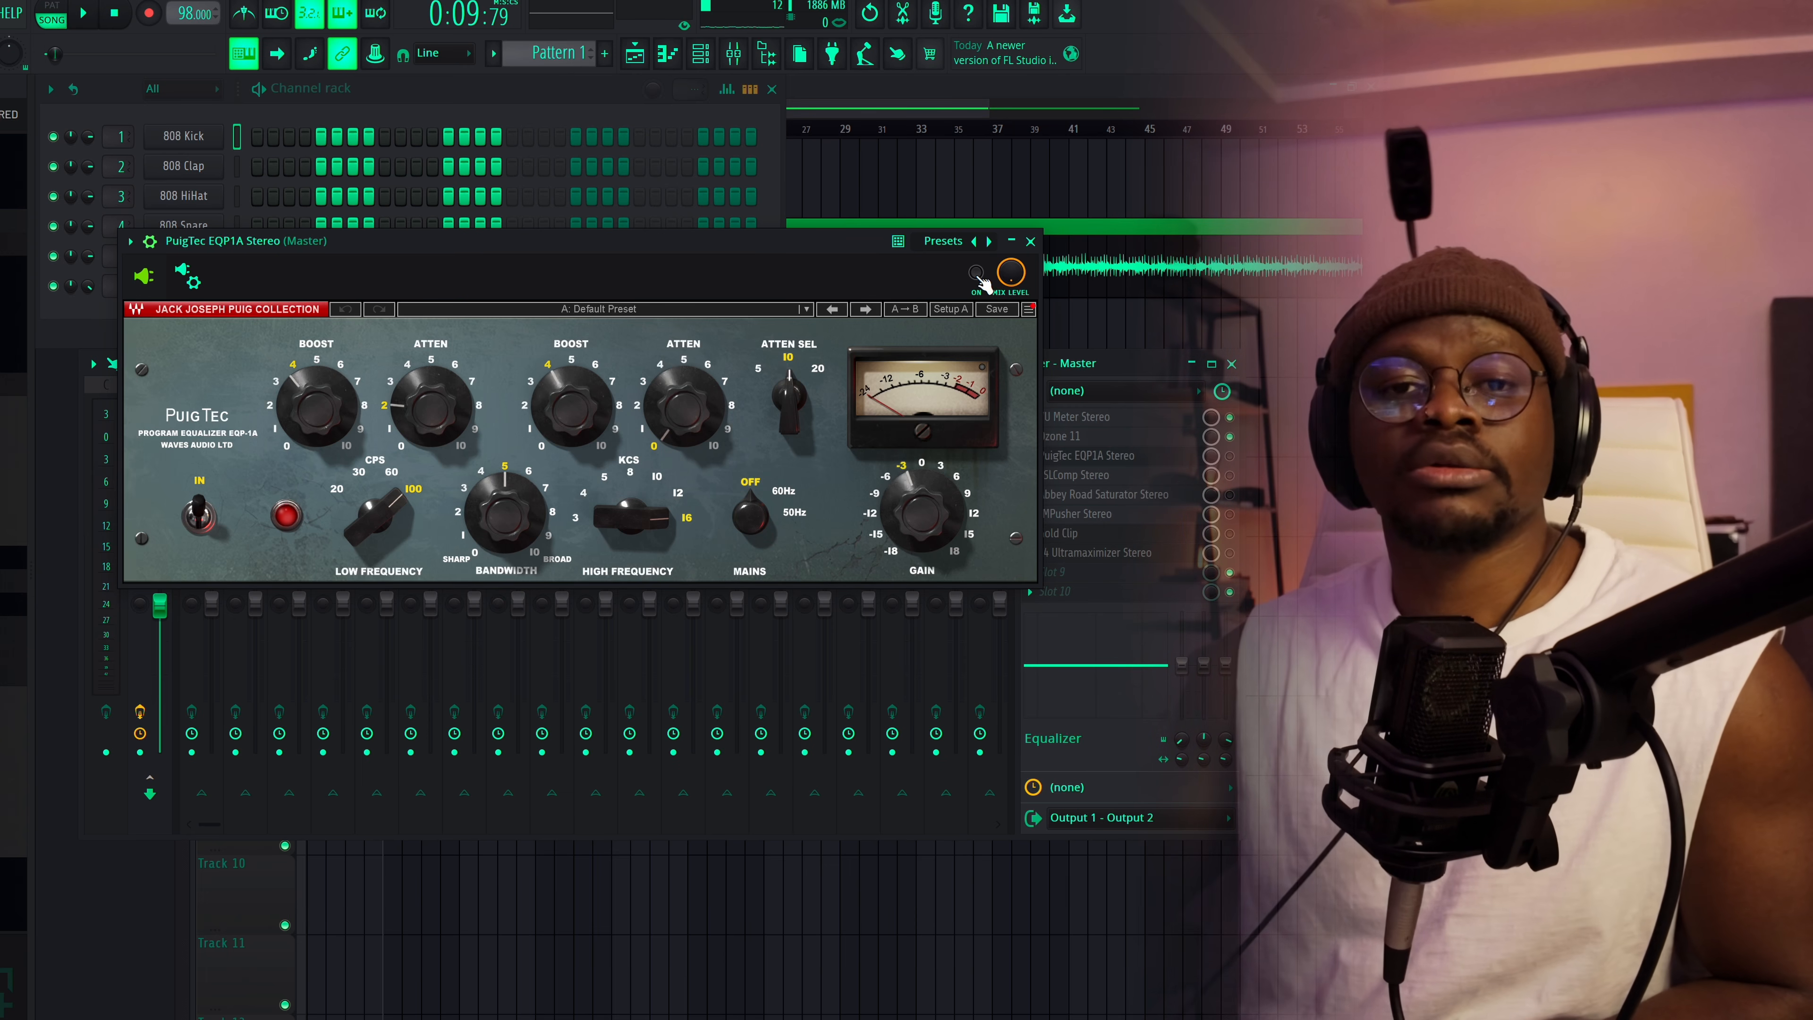
Play the song repeatedly with the PuigTec EQP1A switched off and on to compare tone and level
key("space")
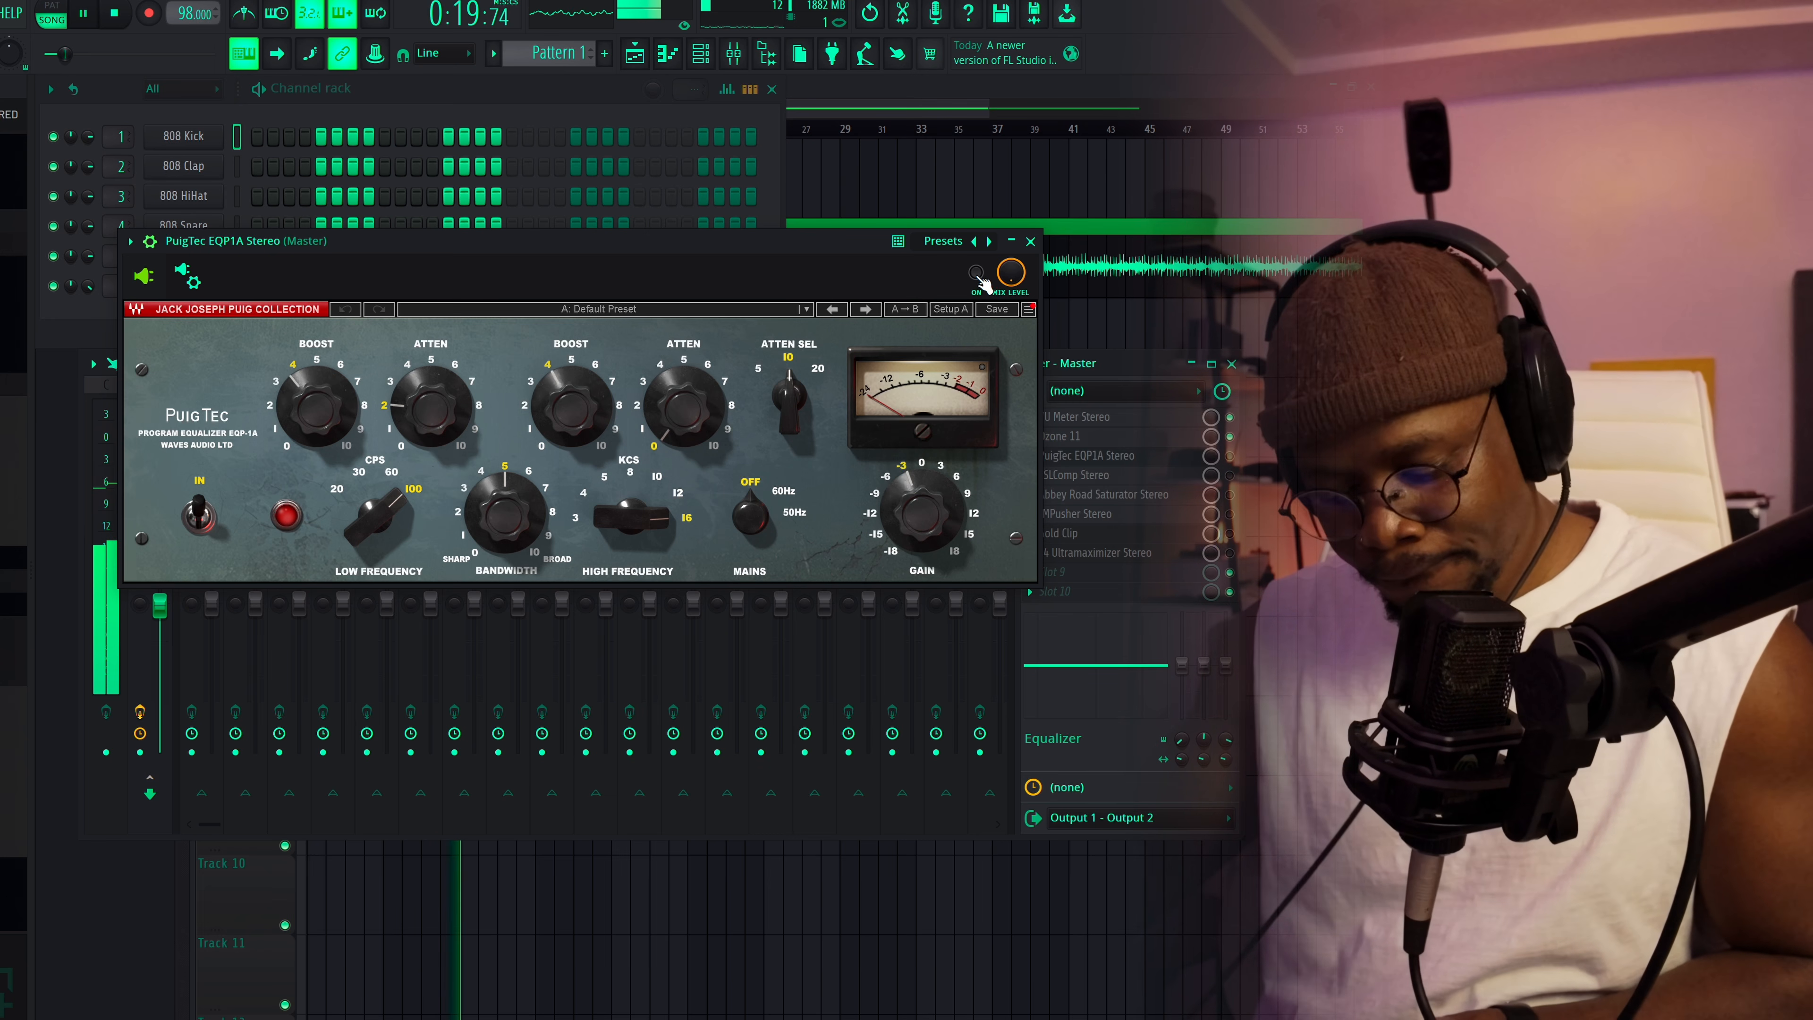
key("space")
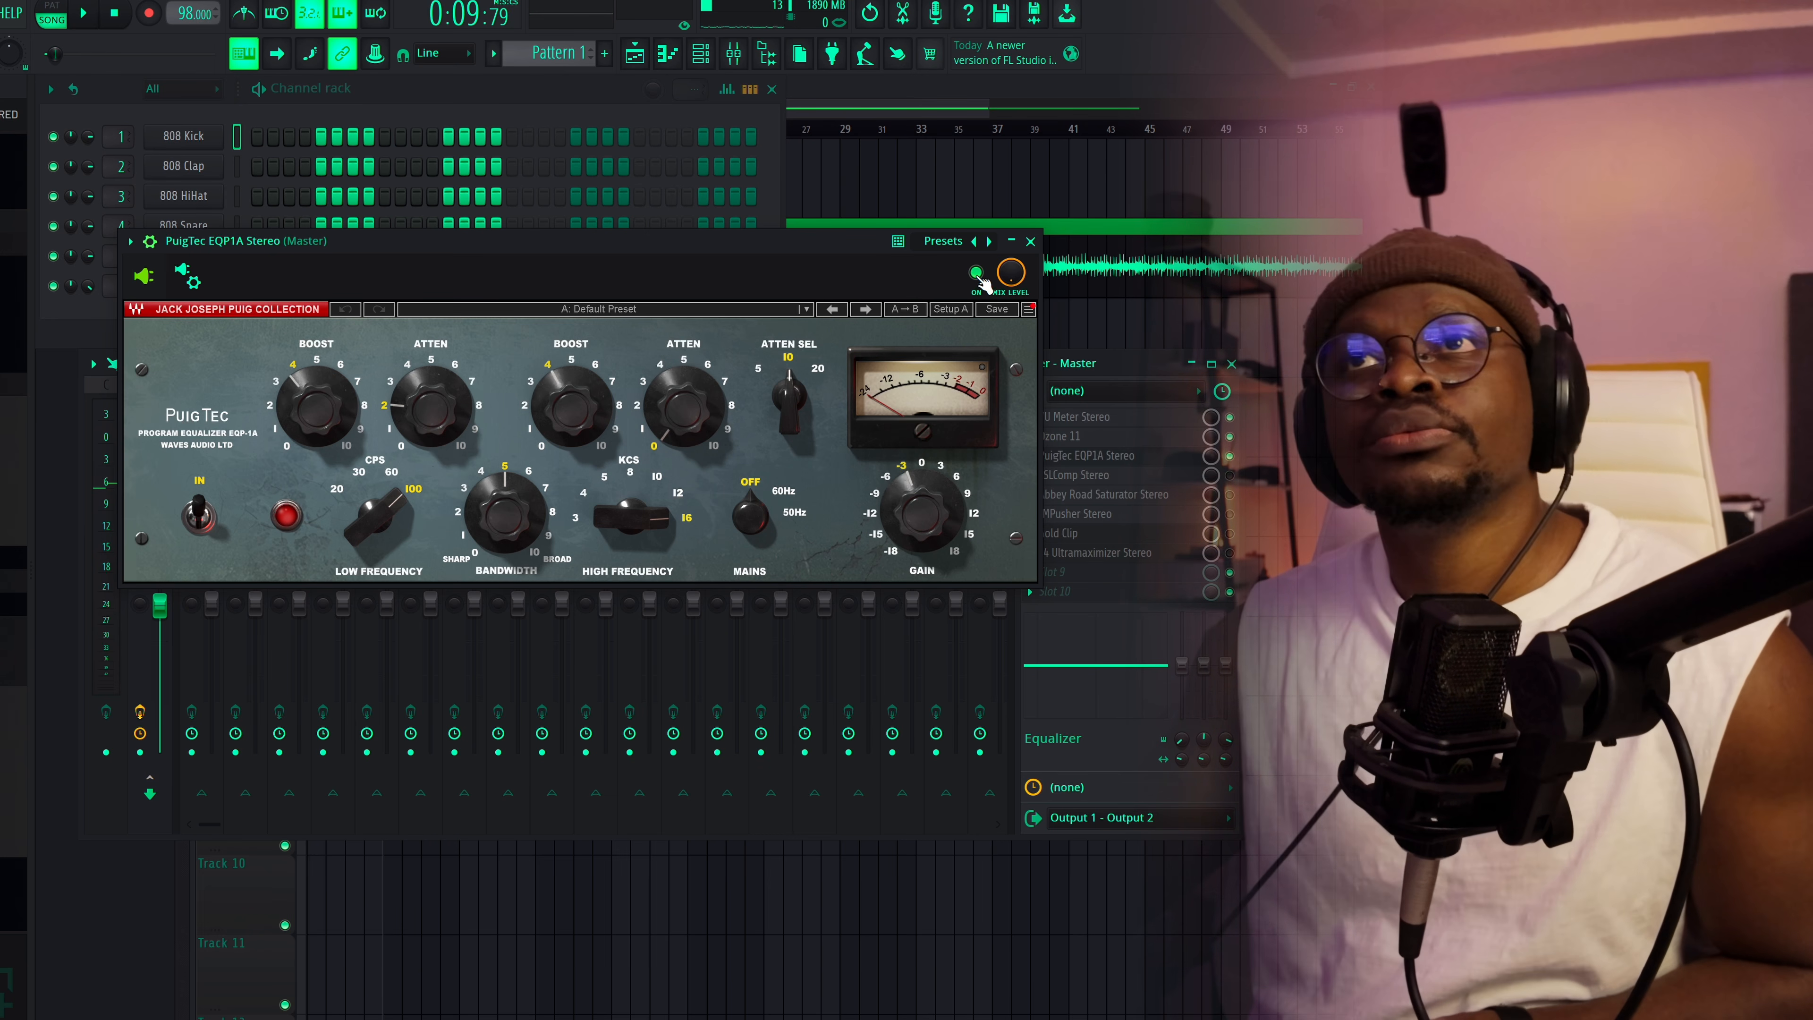
key("space")
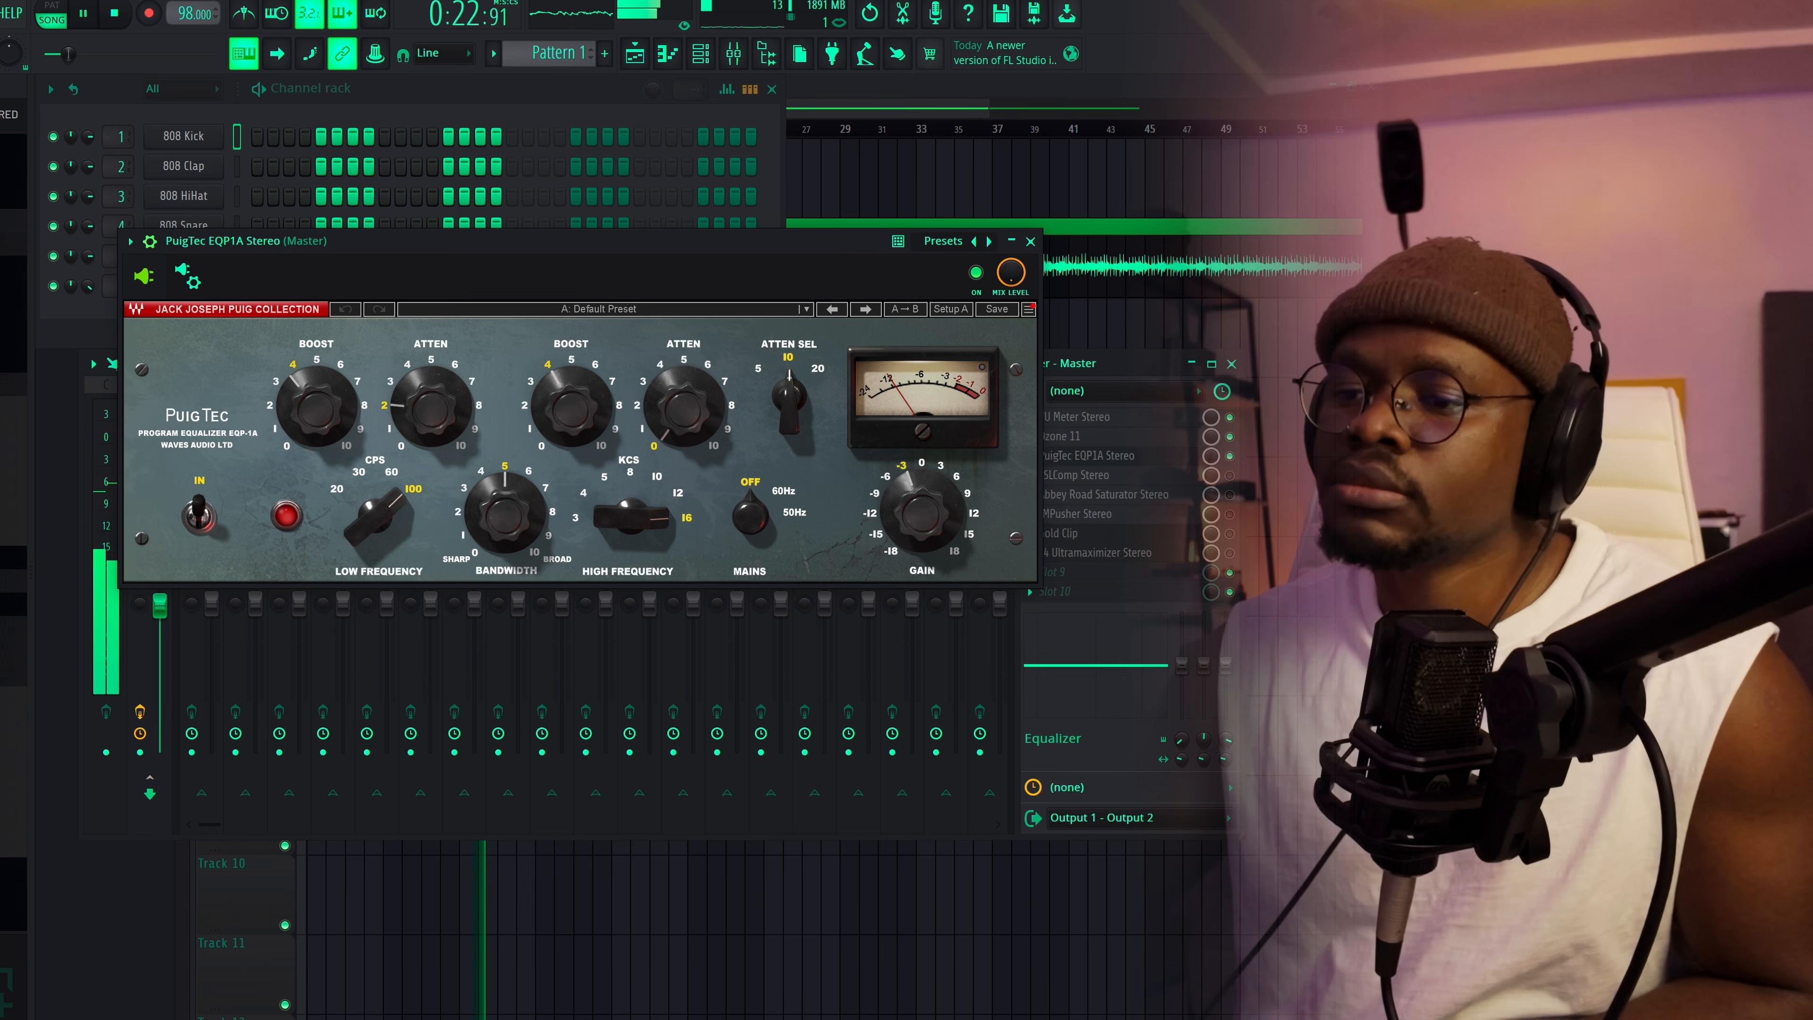
key("space")
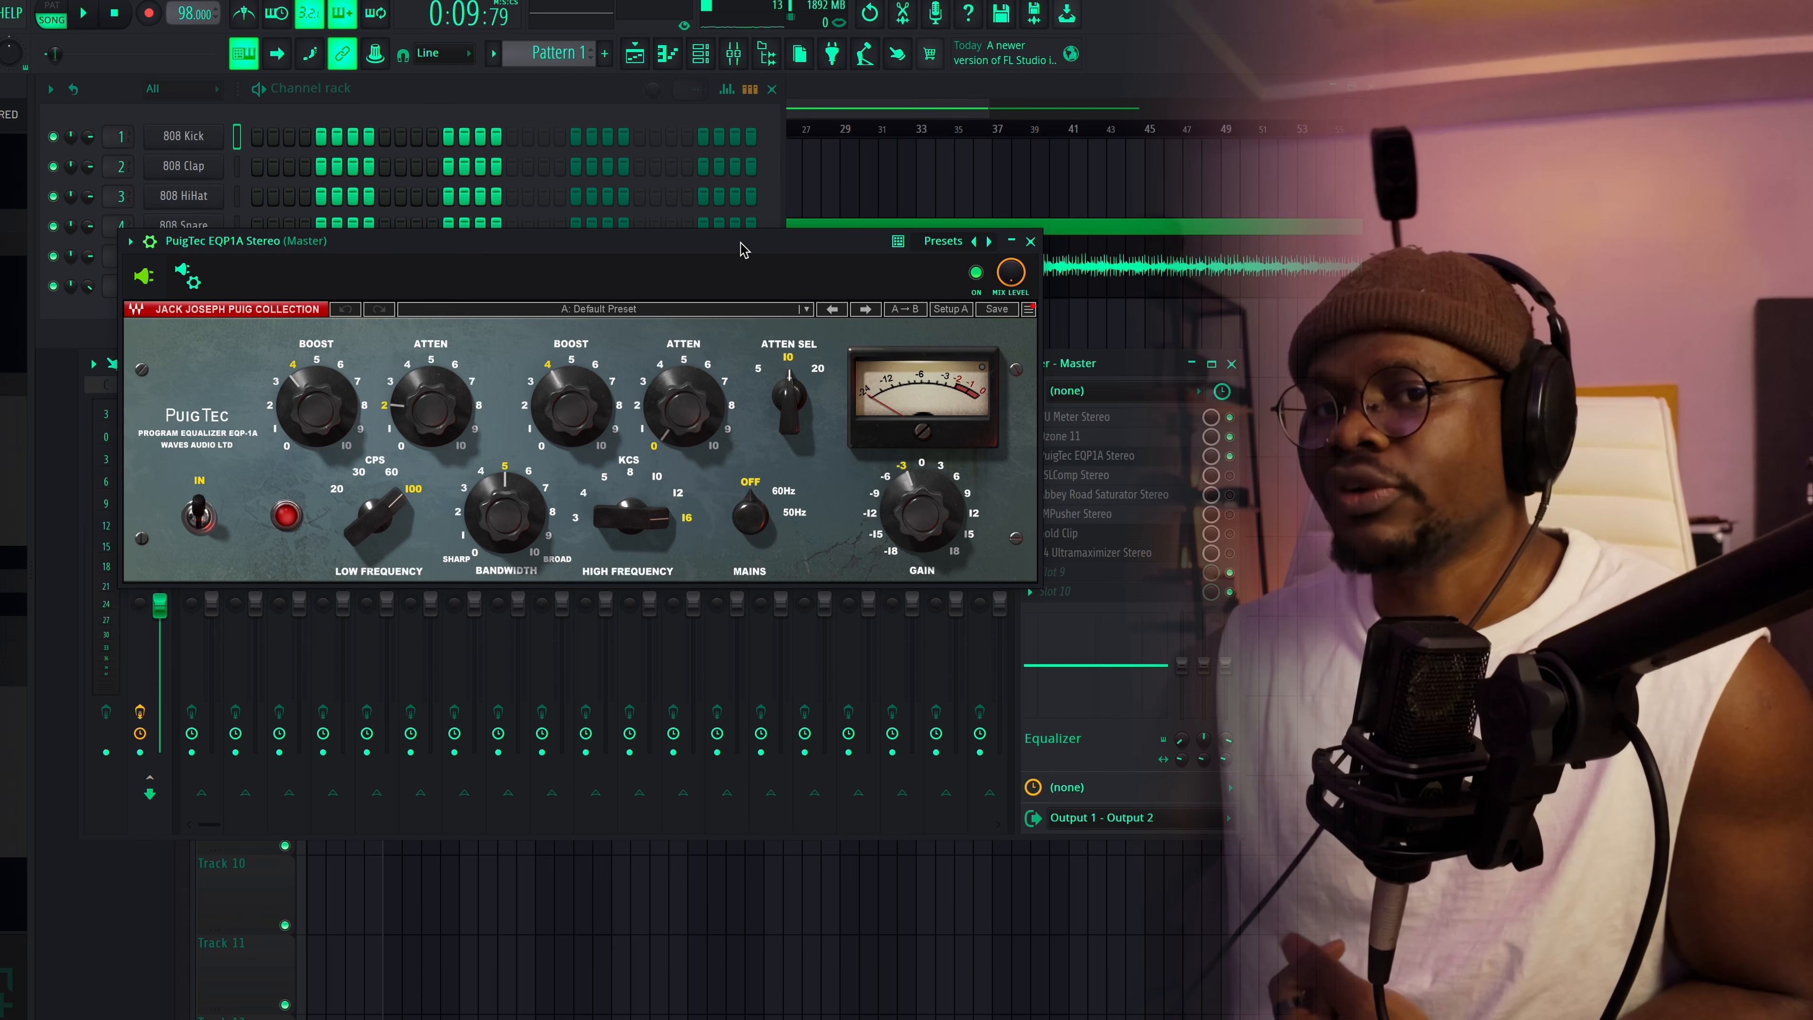
left_click(976, 273)
key("space")
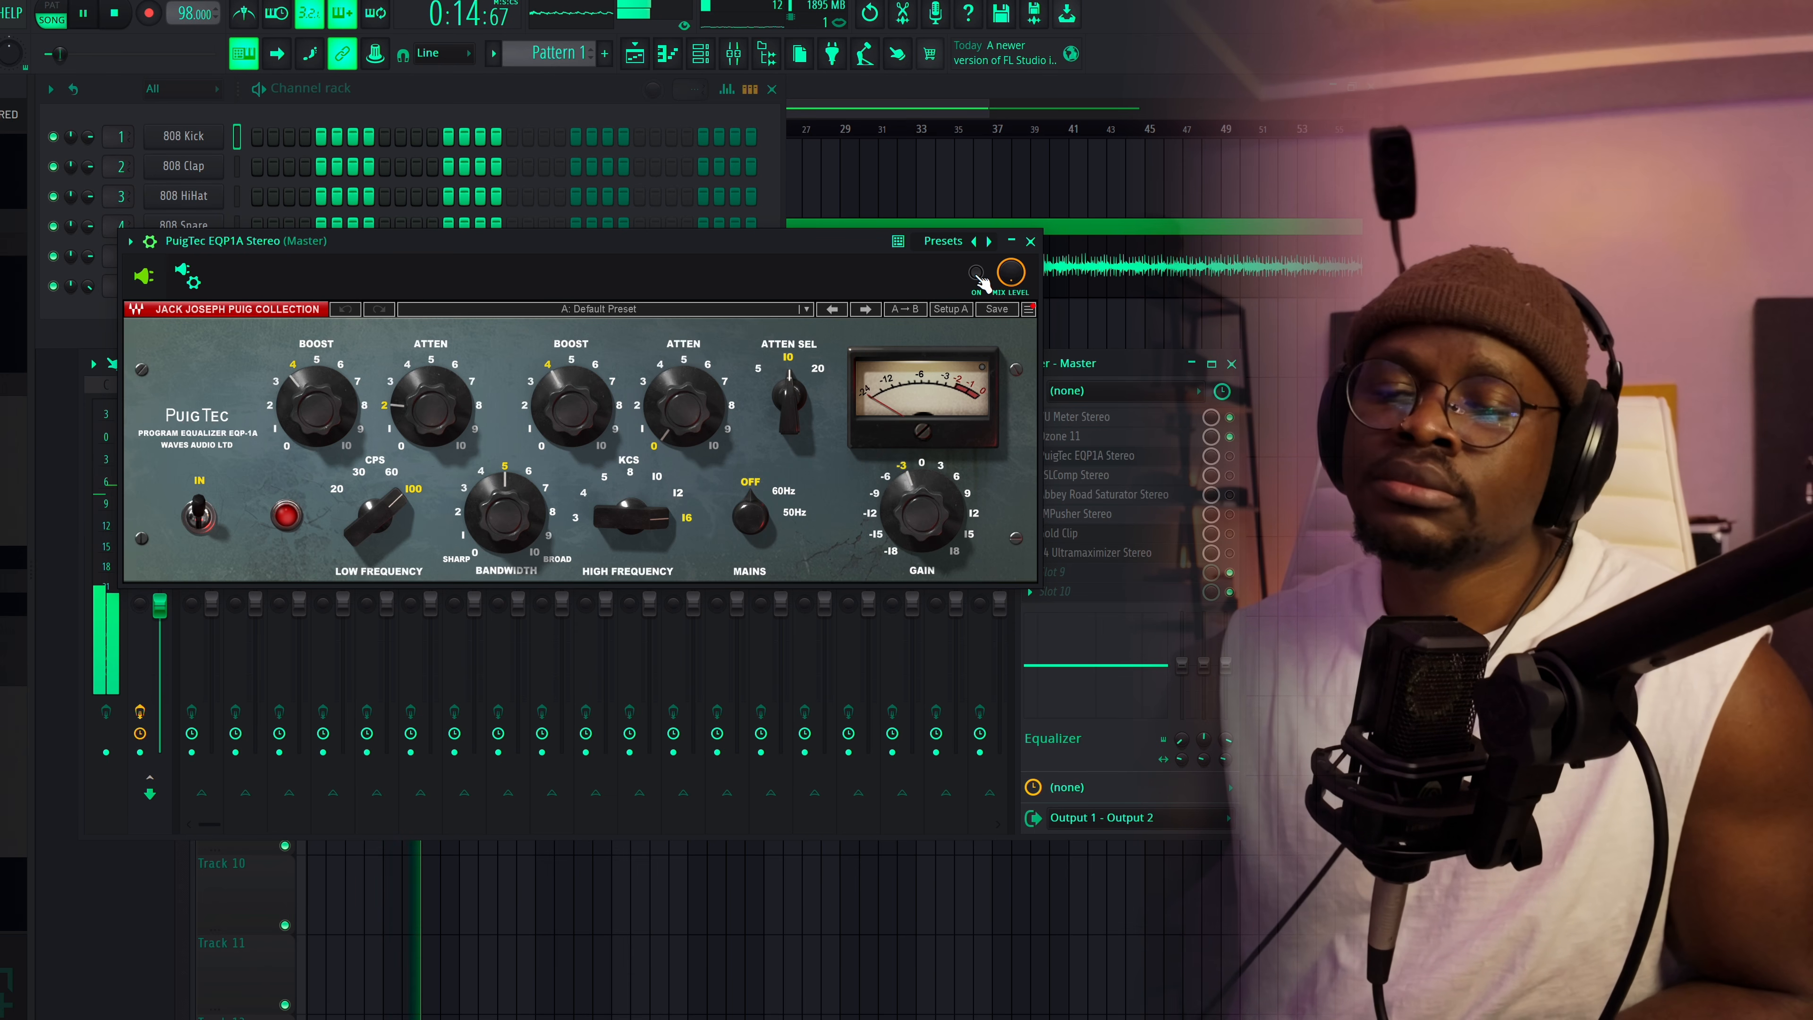
key("space")
left_click(977, 274)
key("space")
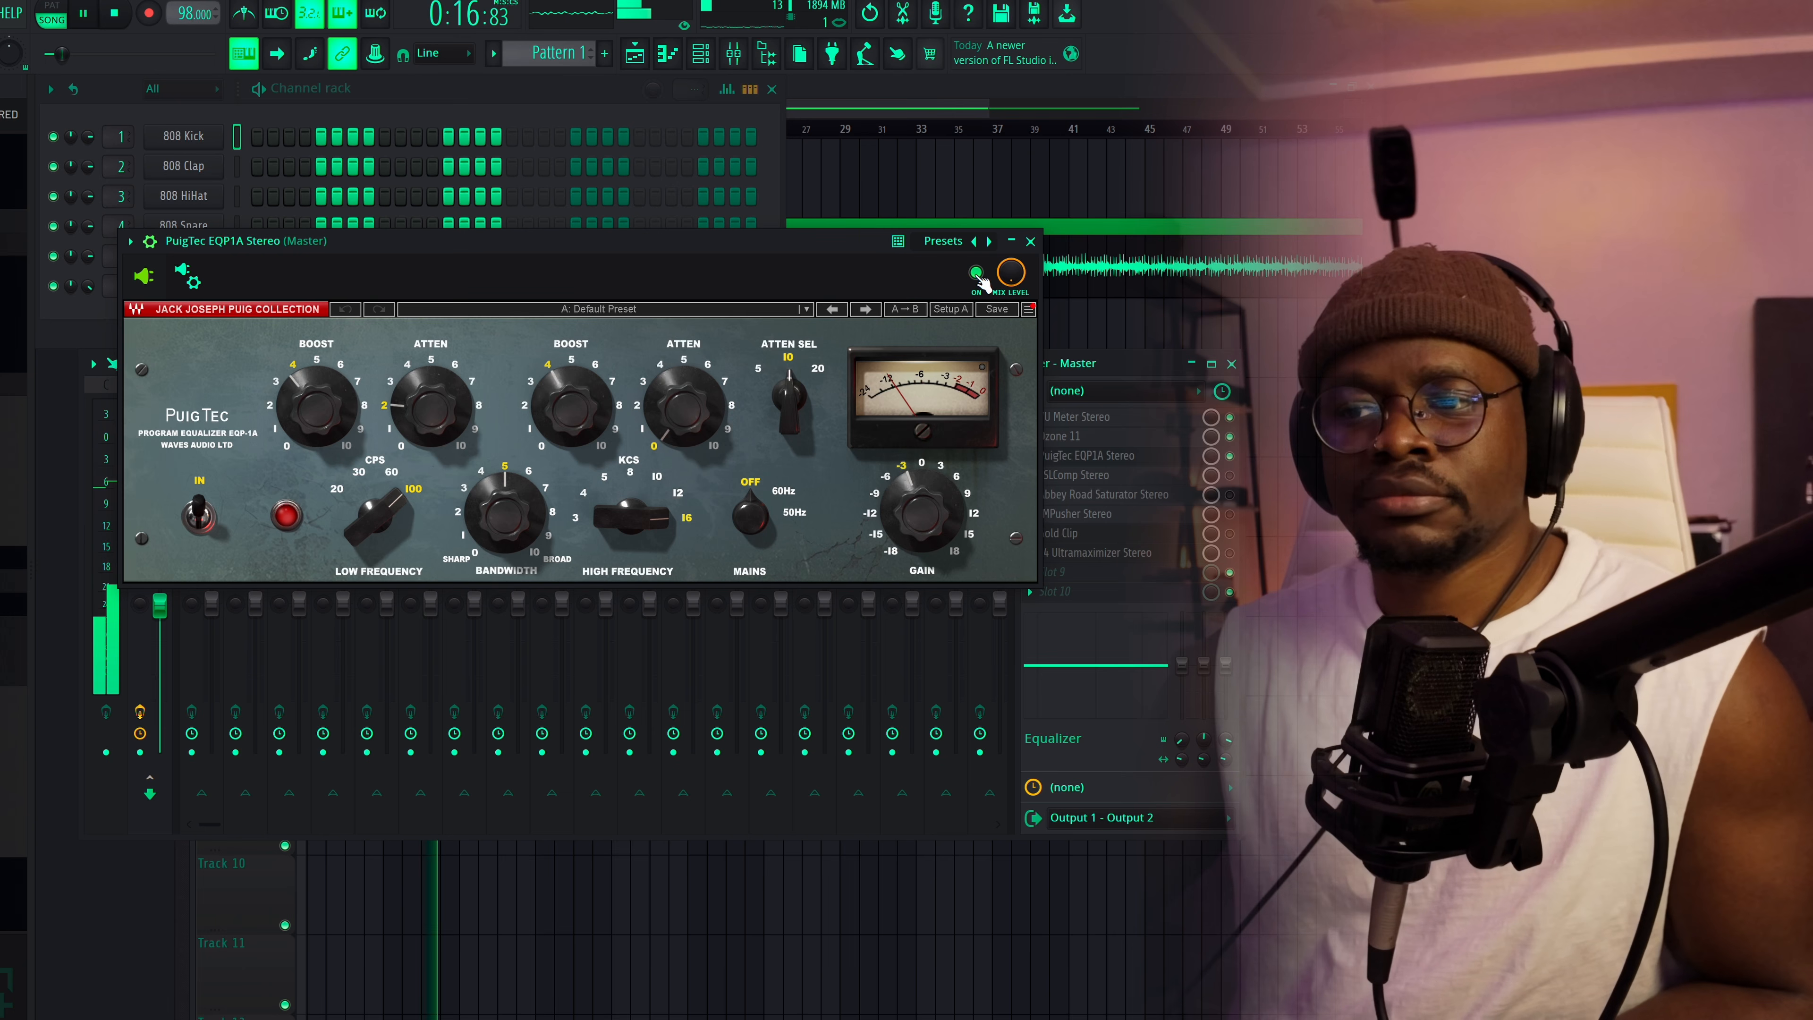
key("space")
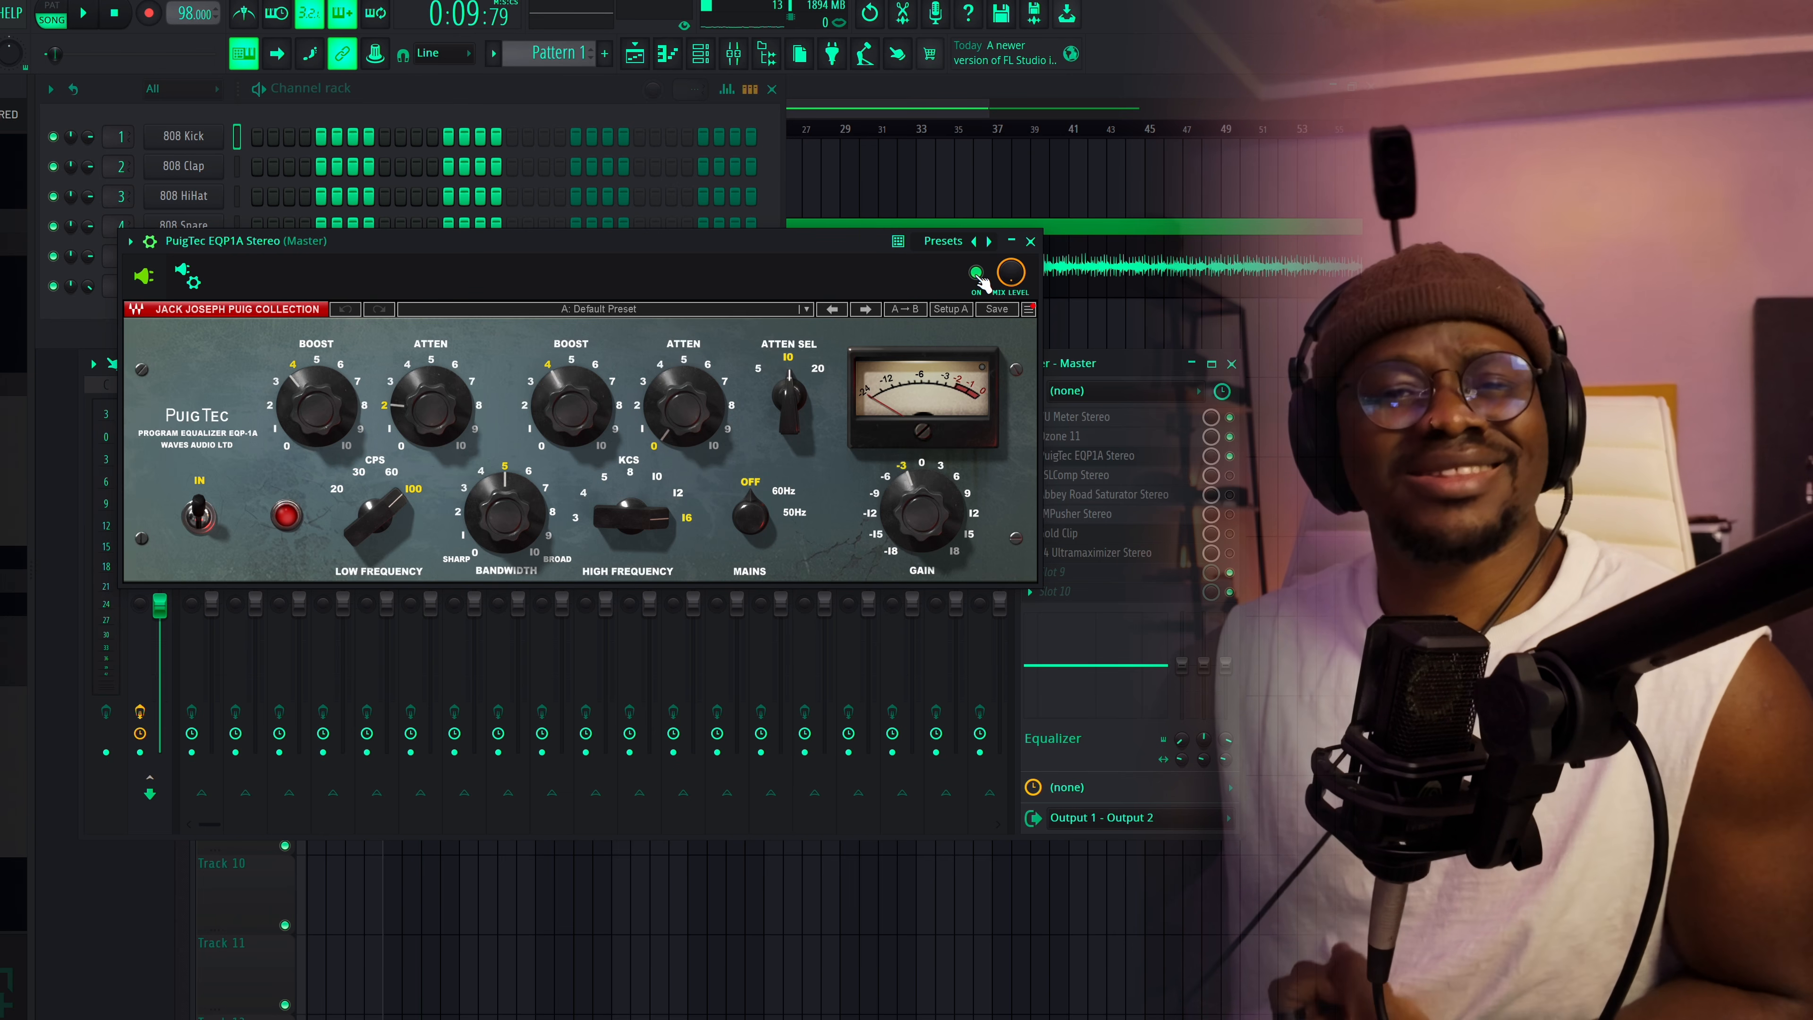
Close the PuigTec EQP1A, open SSLComp Stereo from the Master track and examine its attack, release, ratio and SC filter settings
left_click(1030, 241)
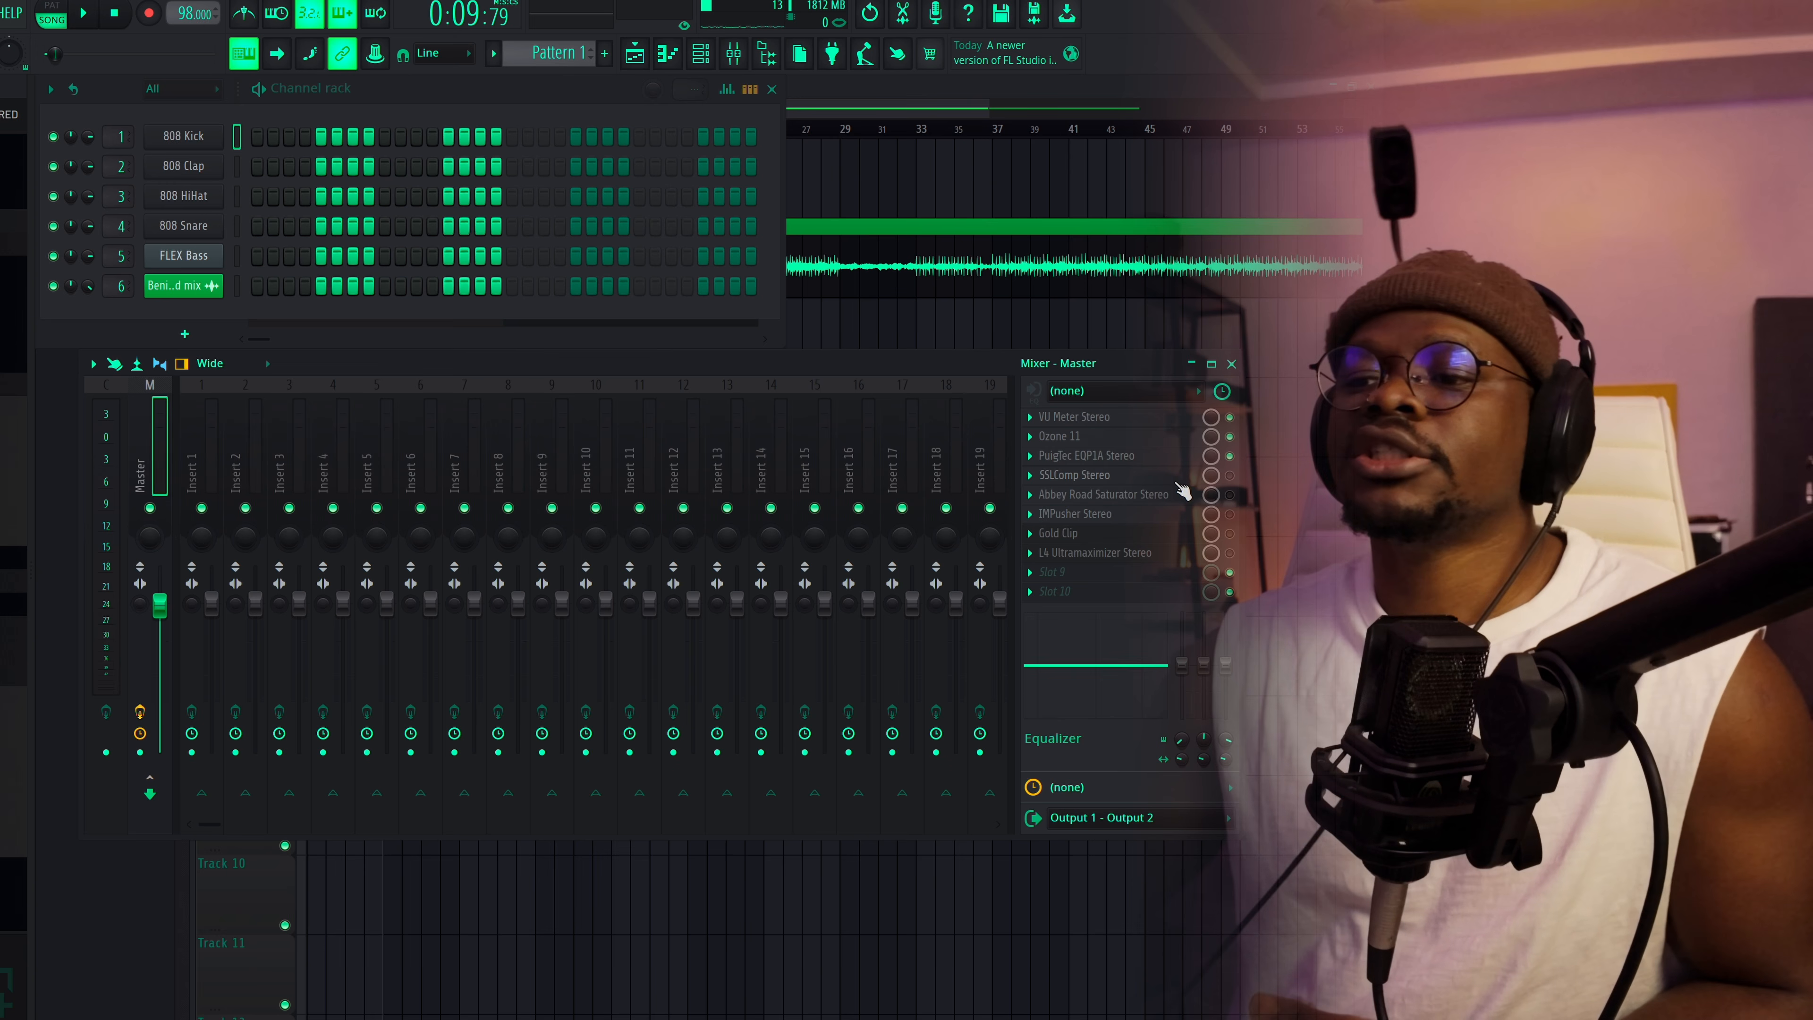
left_click(1124, 476)
left_click_drag(643, 279, 532, 143)
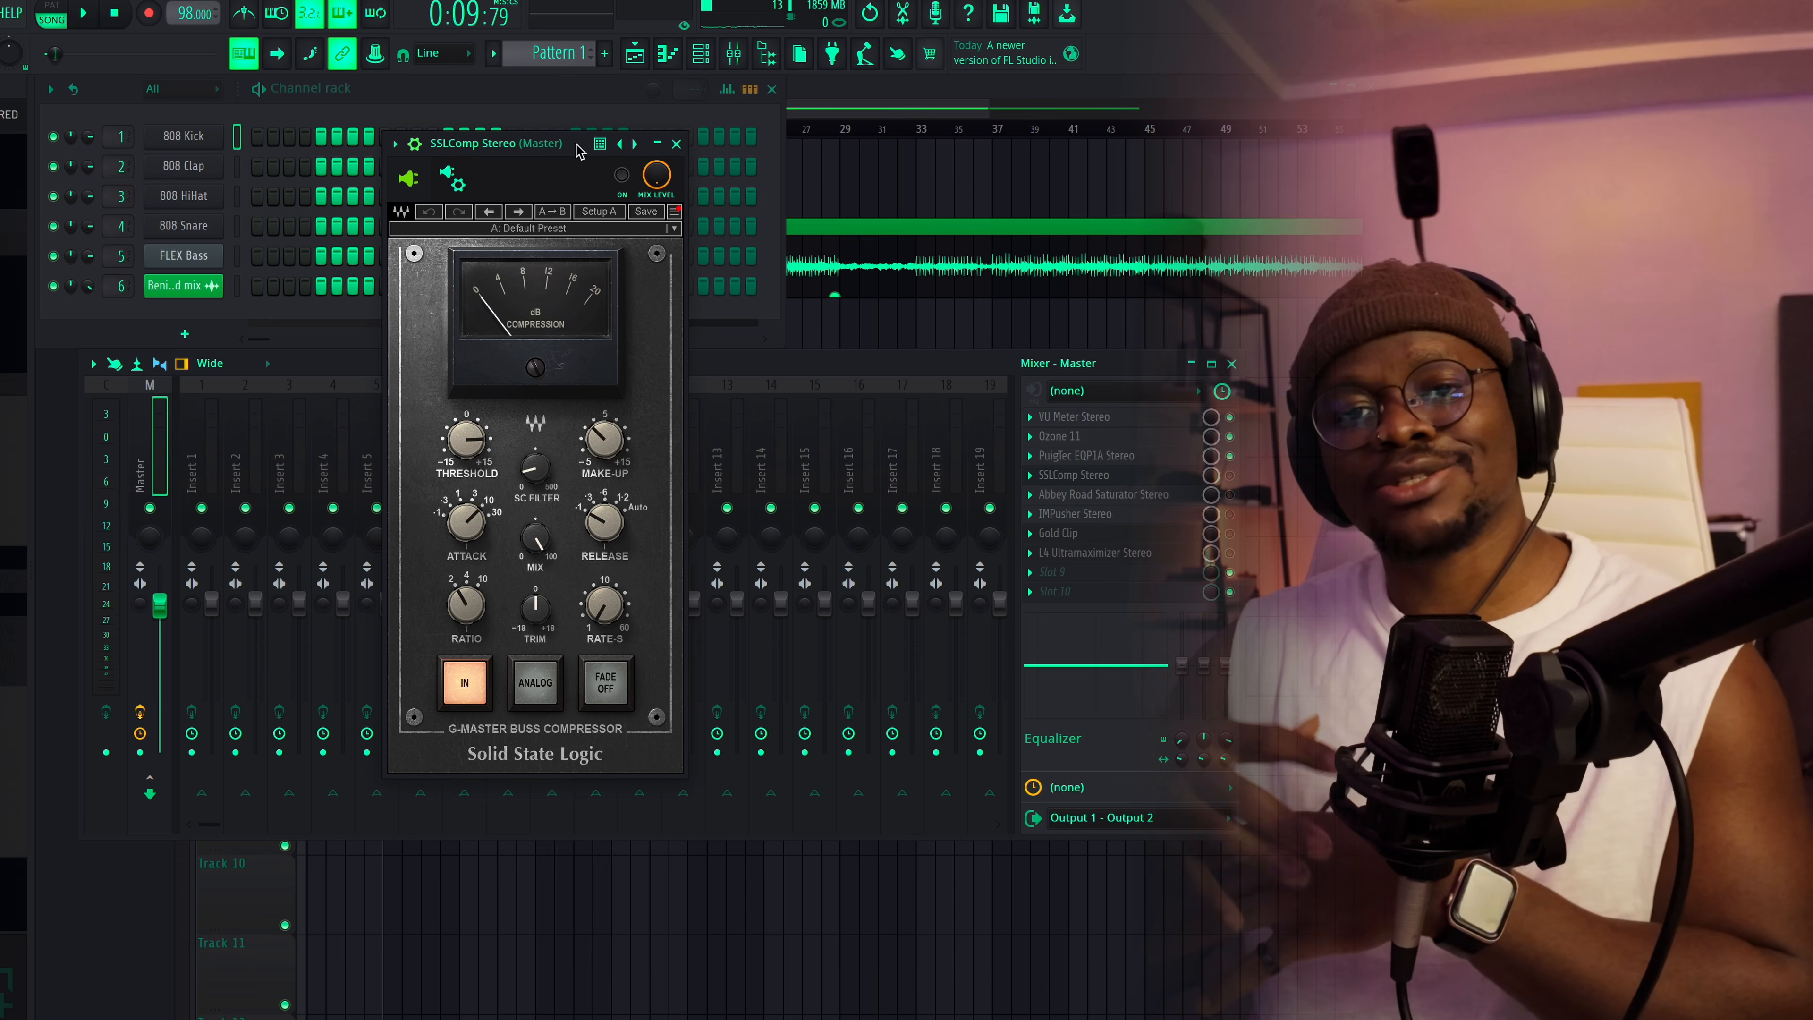
left_click_drag(577, 148, 587, 144)
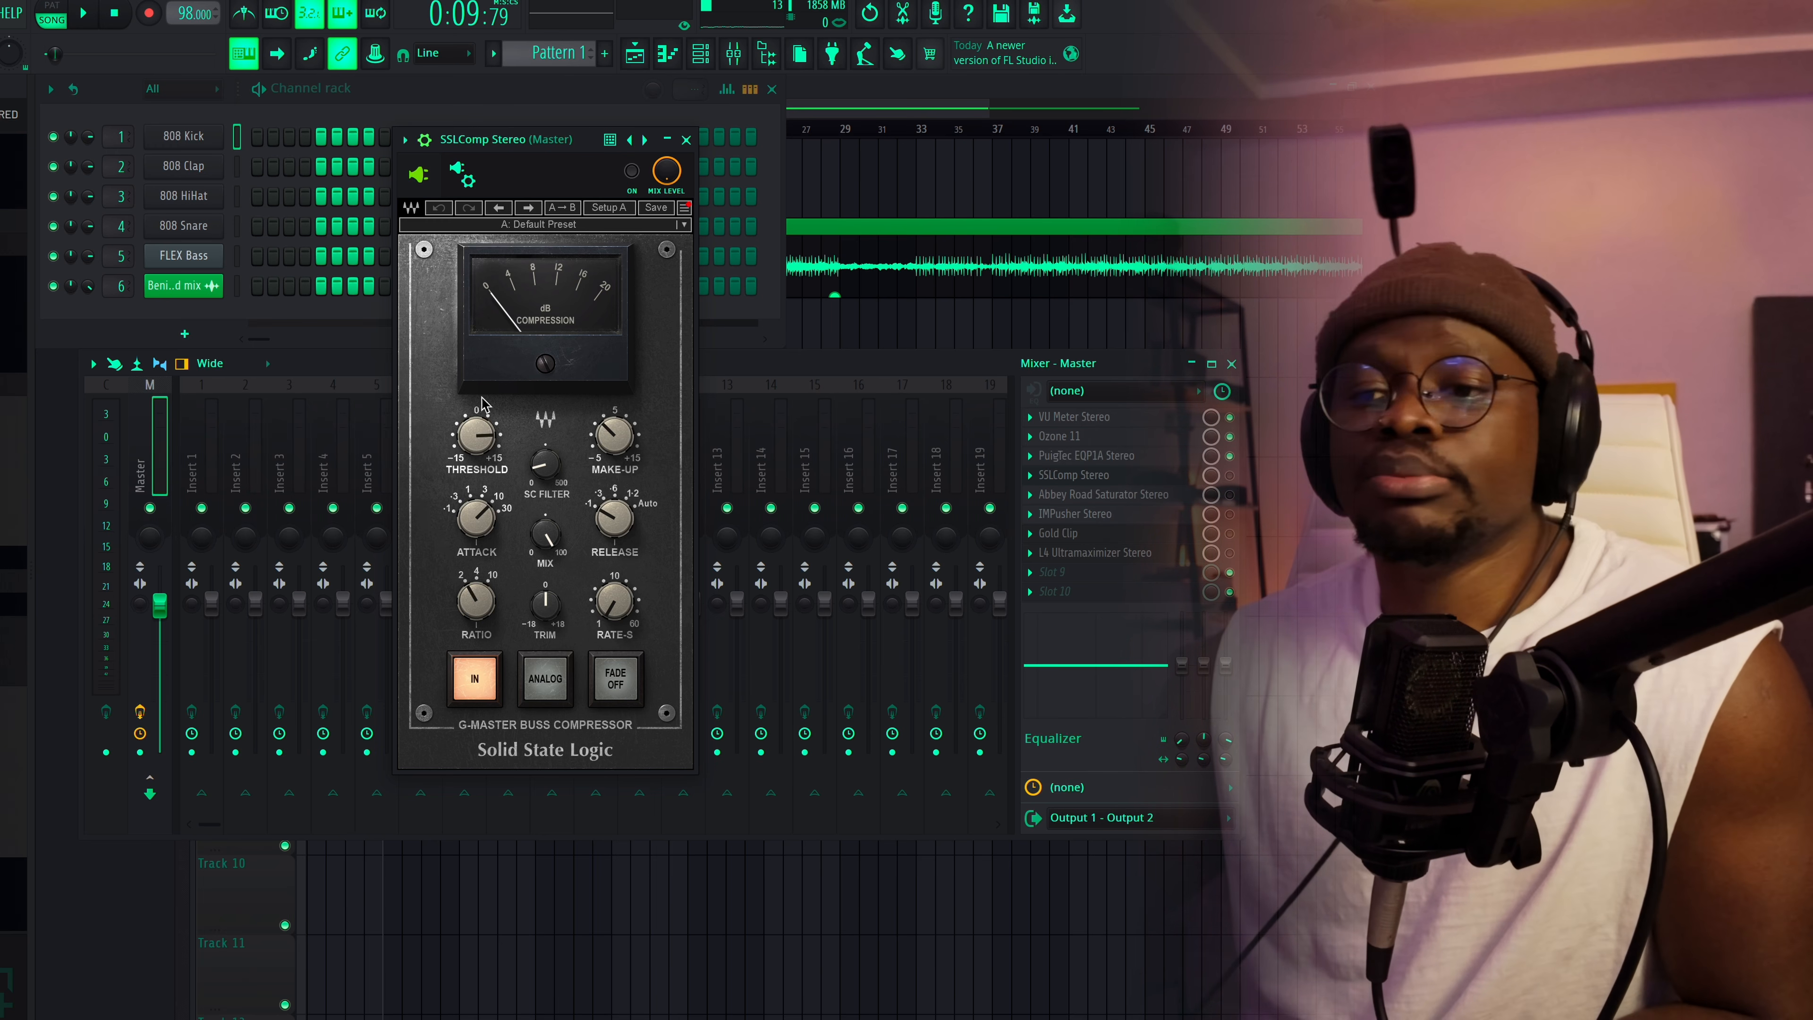
mouse_move(474, 530)
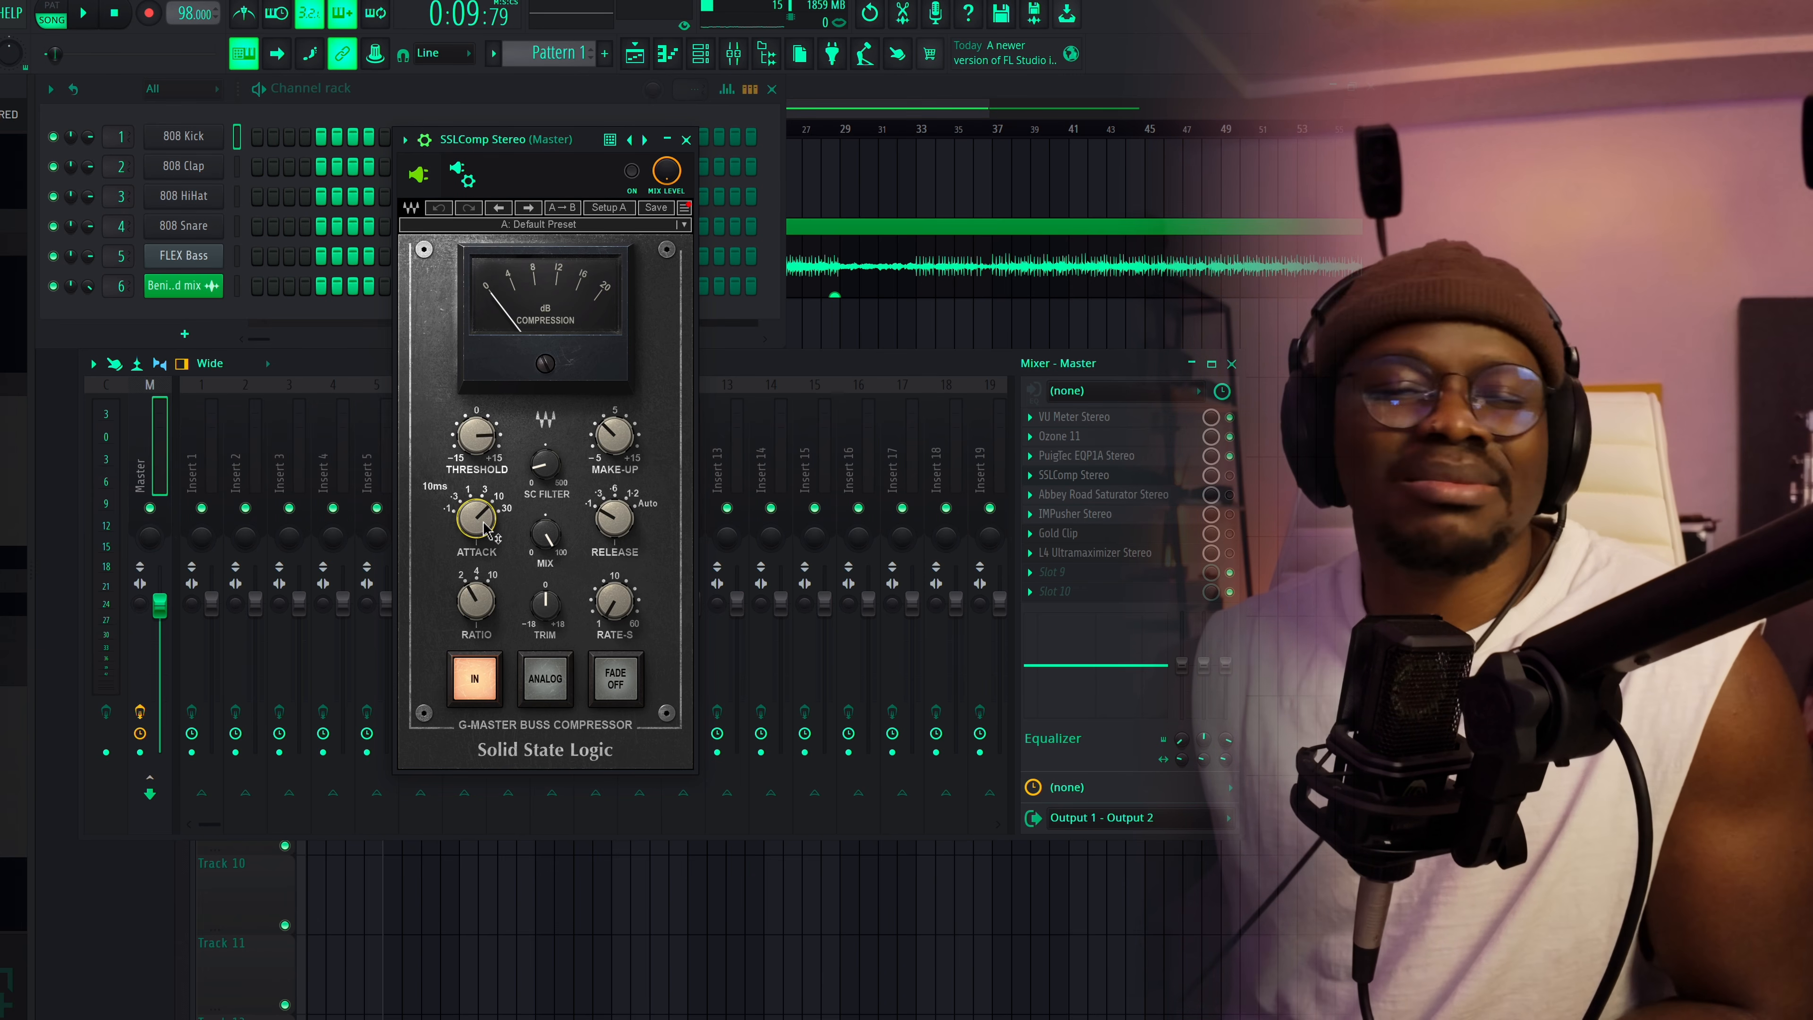
mouse_move(618, 524)
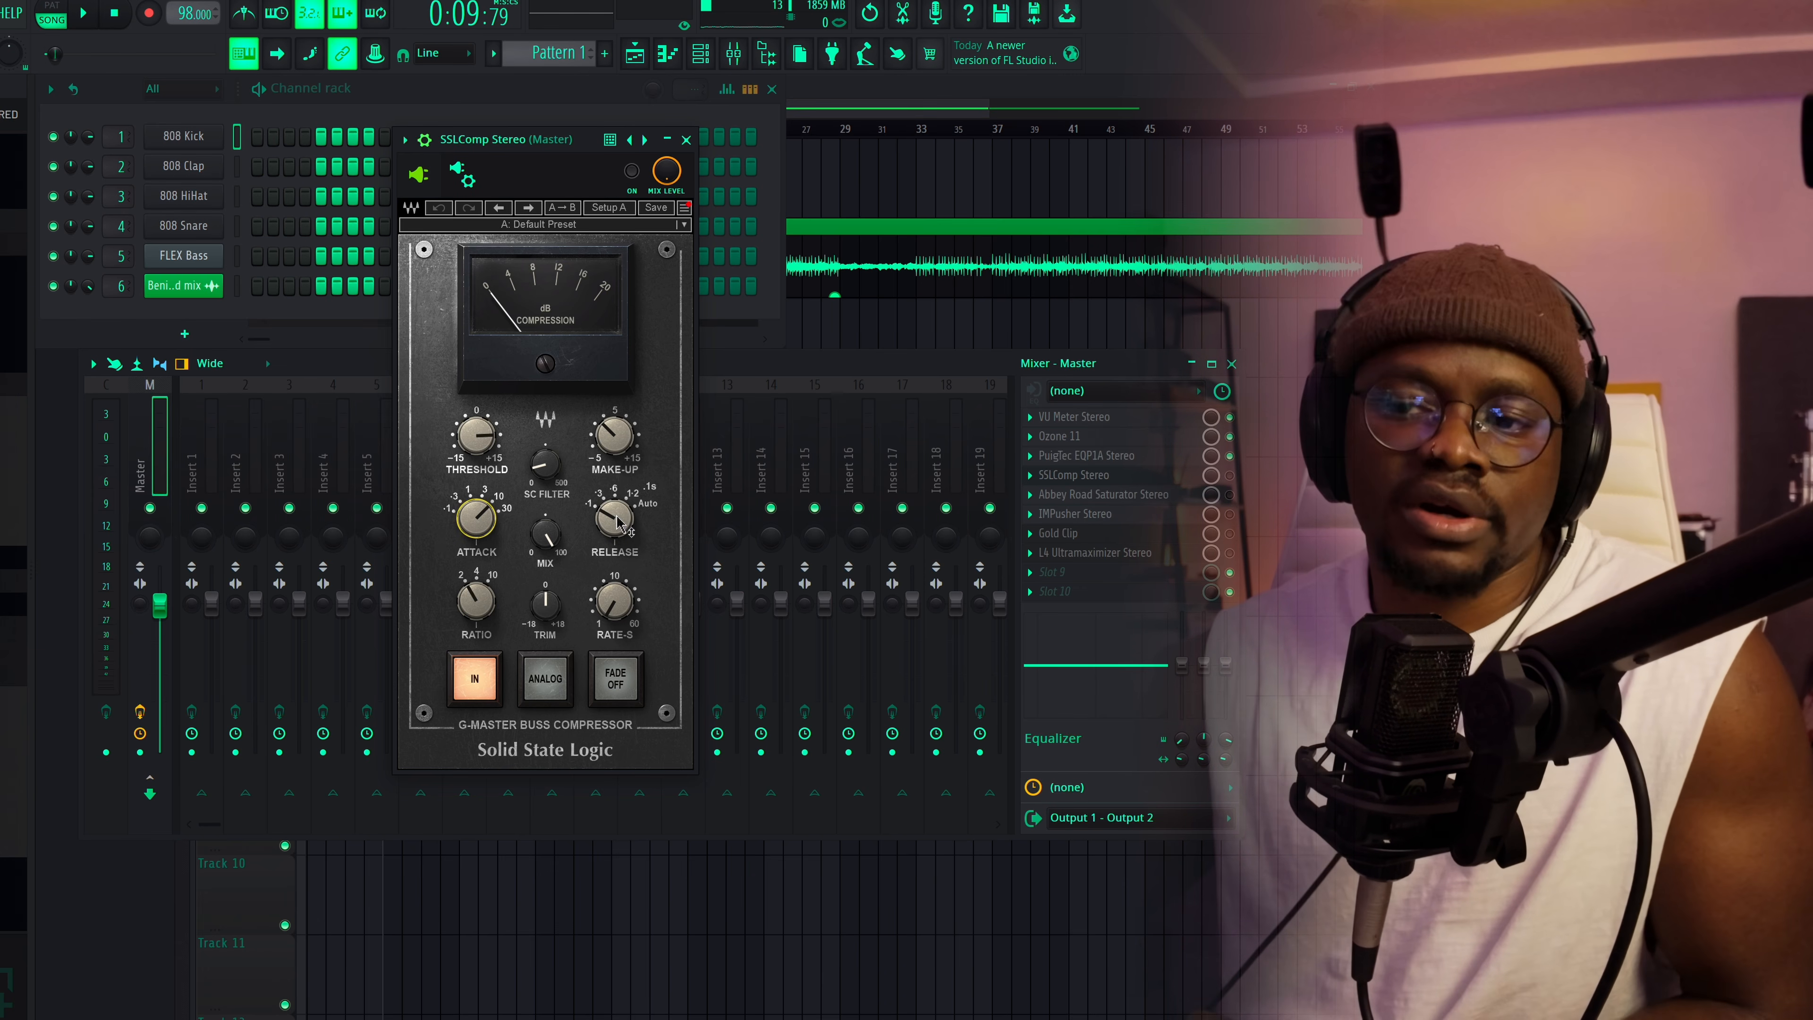
mouse_move(476, 607)
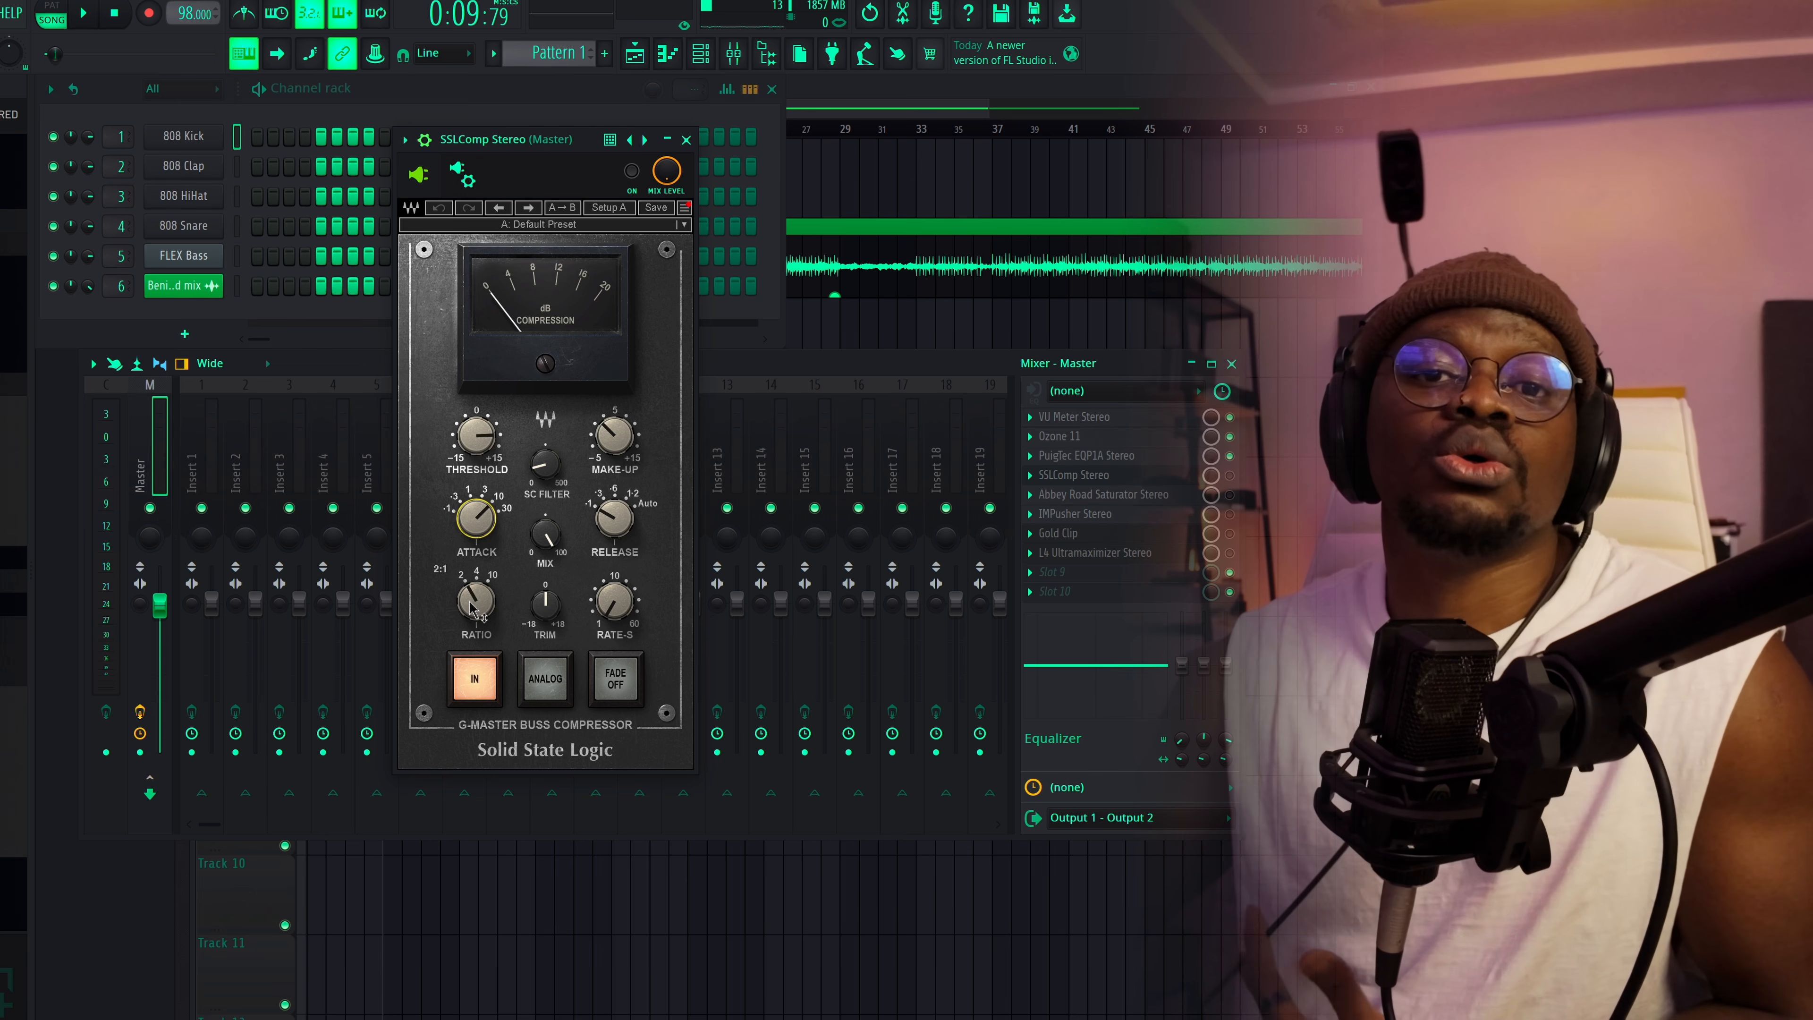
mouse_move(547, 467)
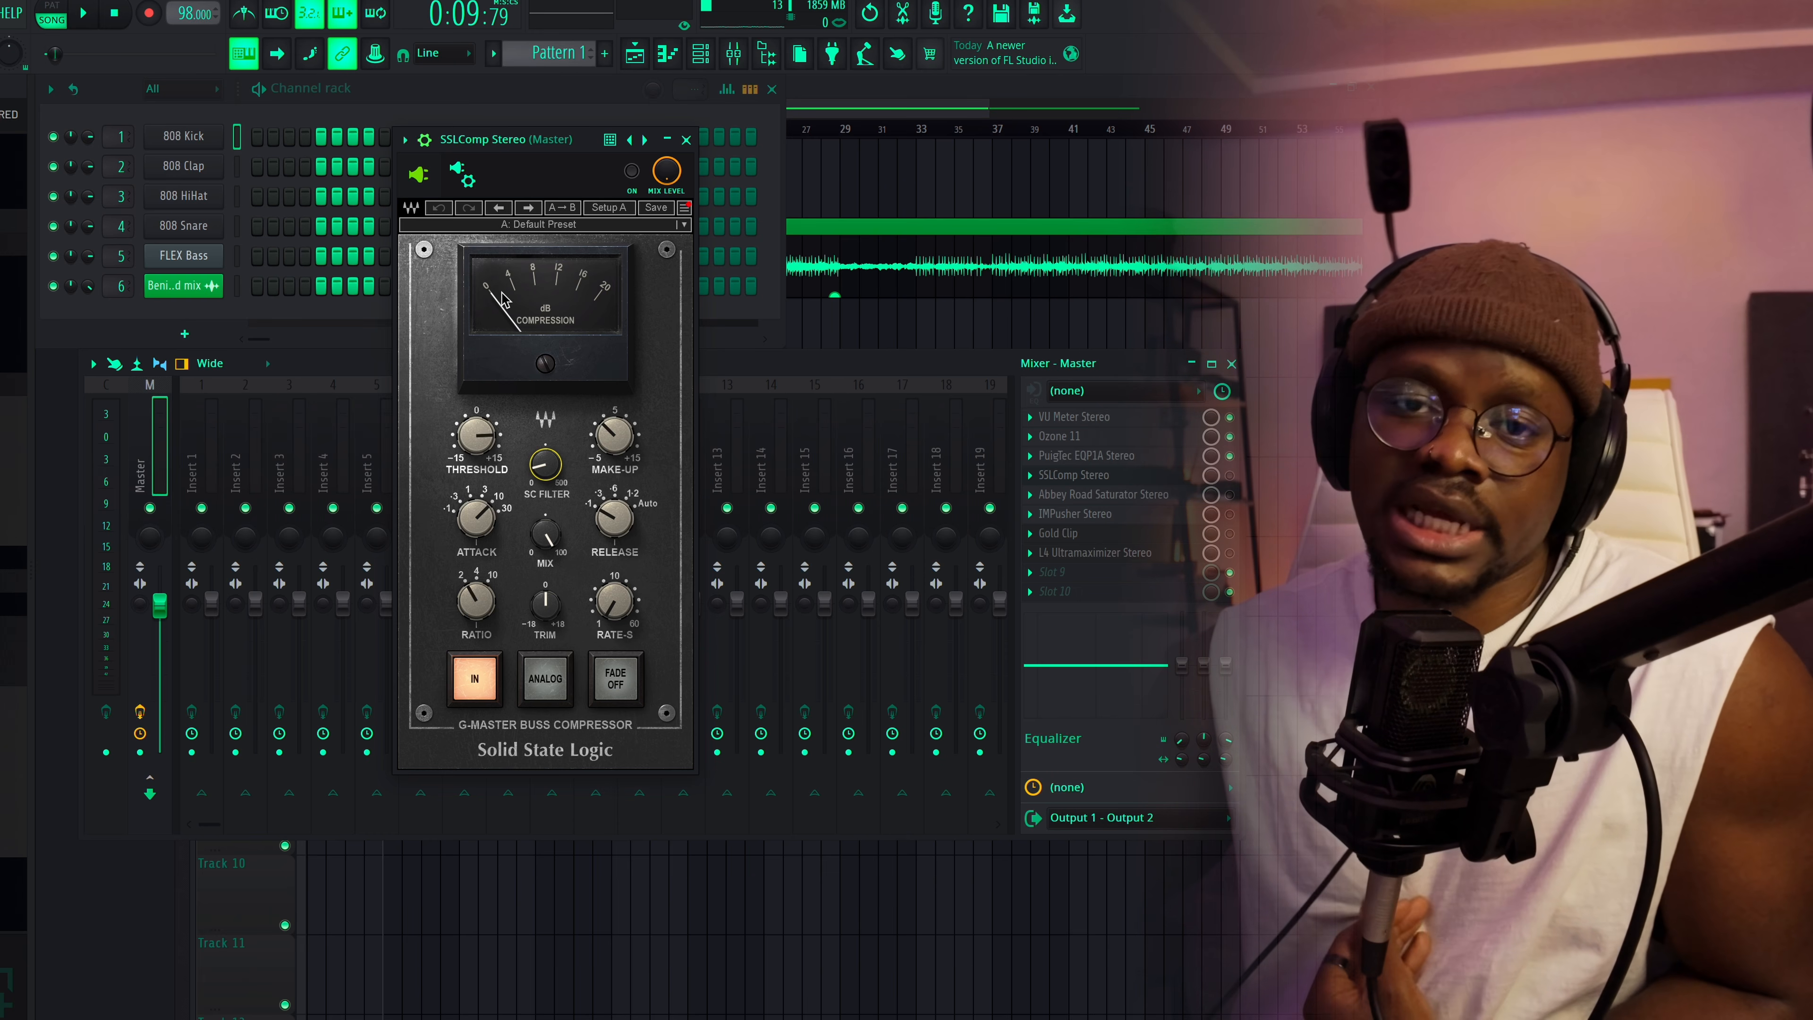
Play the song with SSLComp Stereo switched on and off to compare its compression and level on the Master track
key("space")
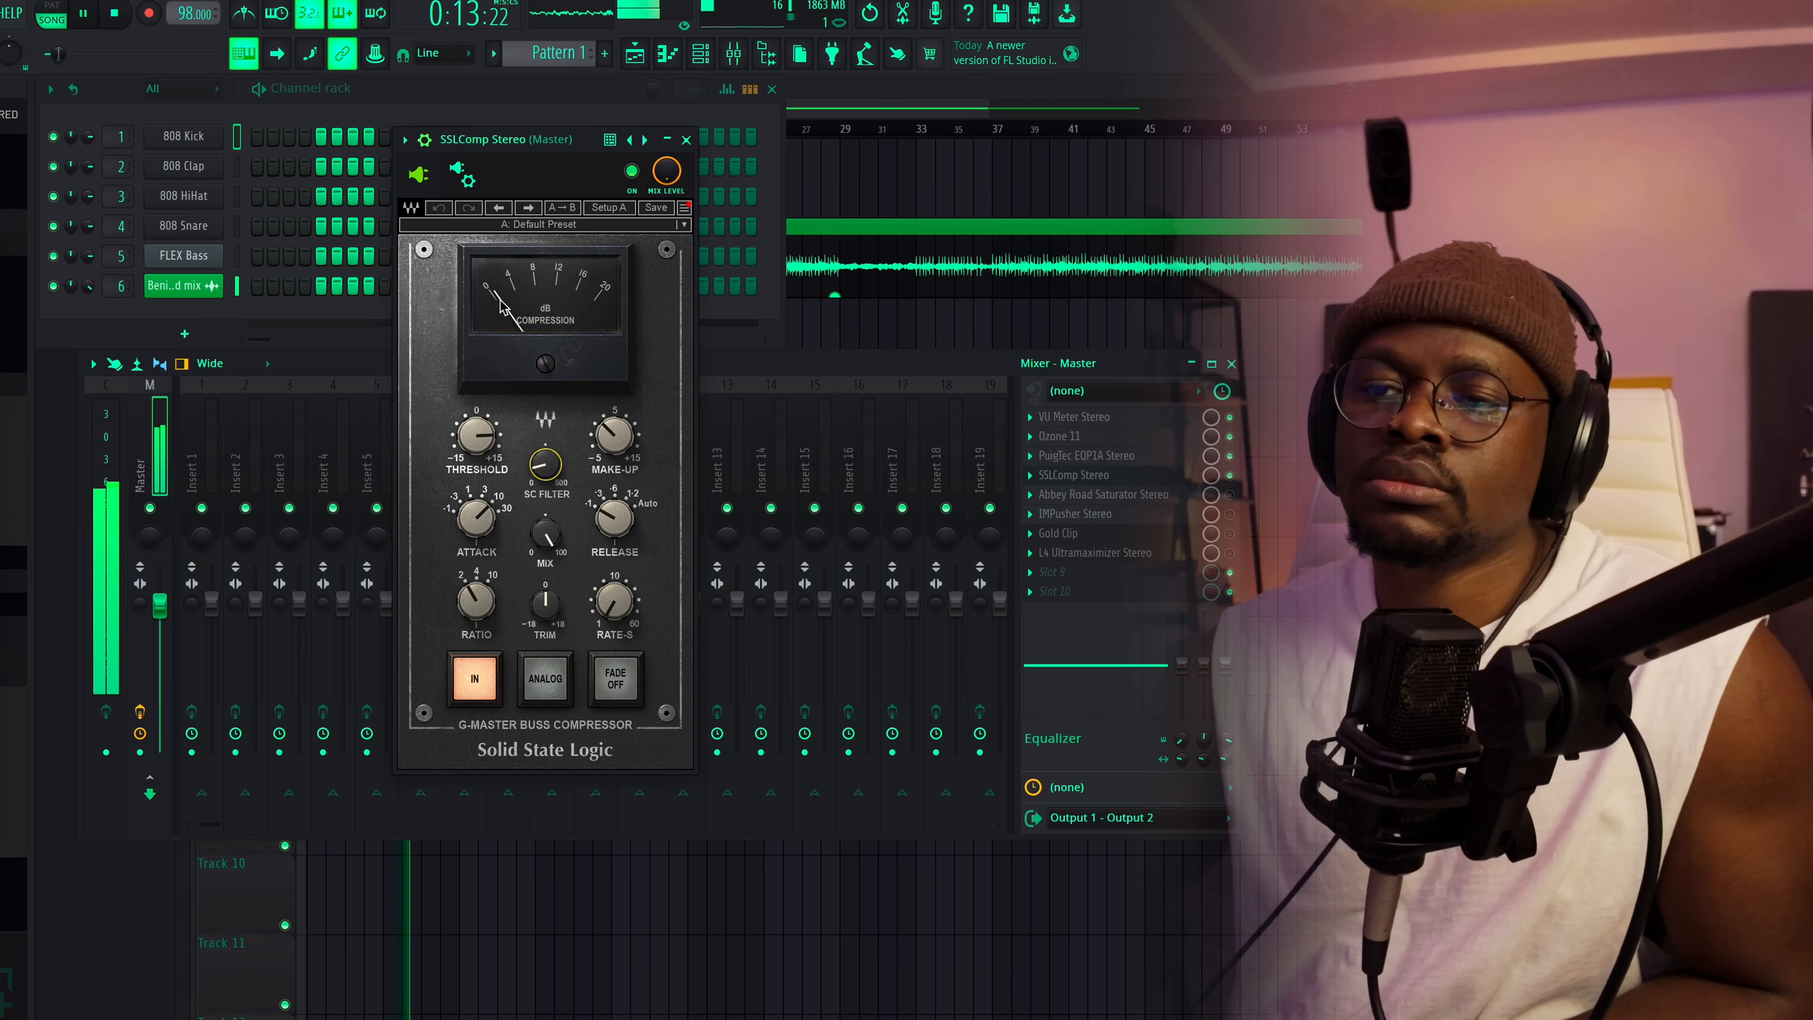
key("space")
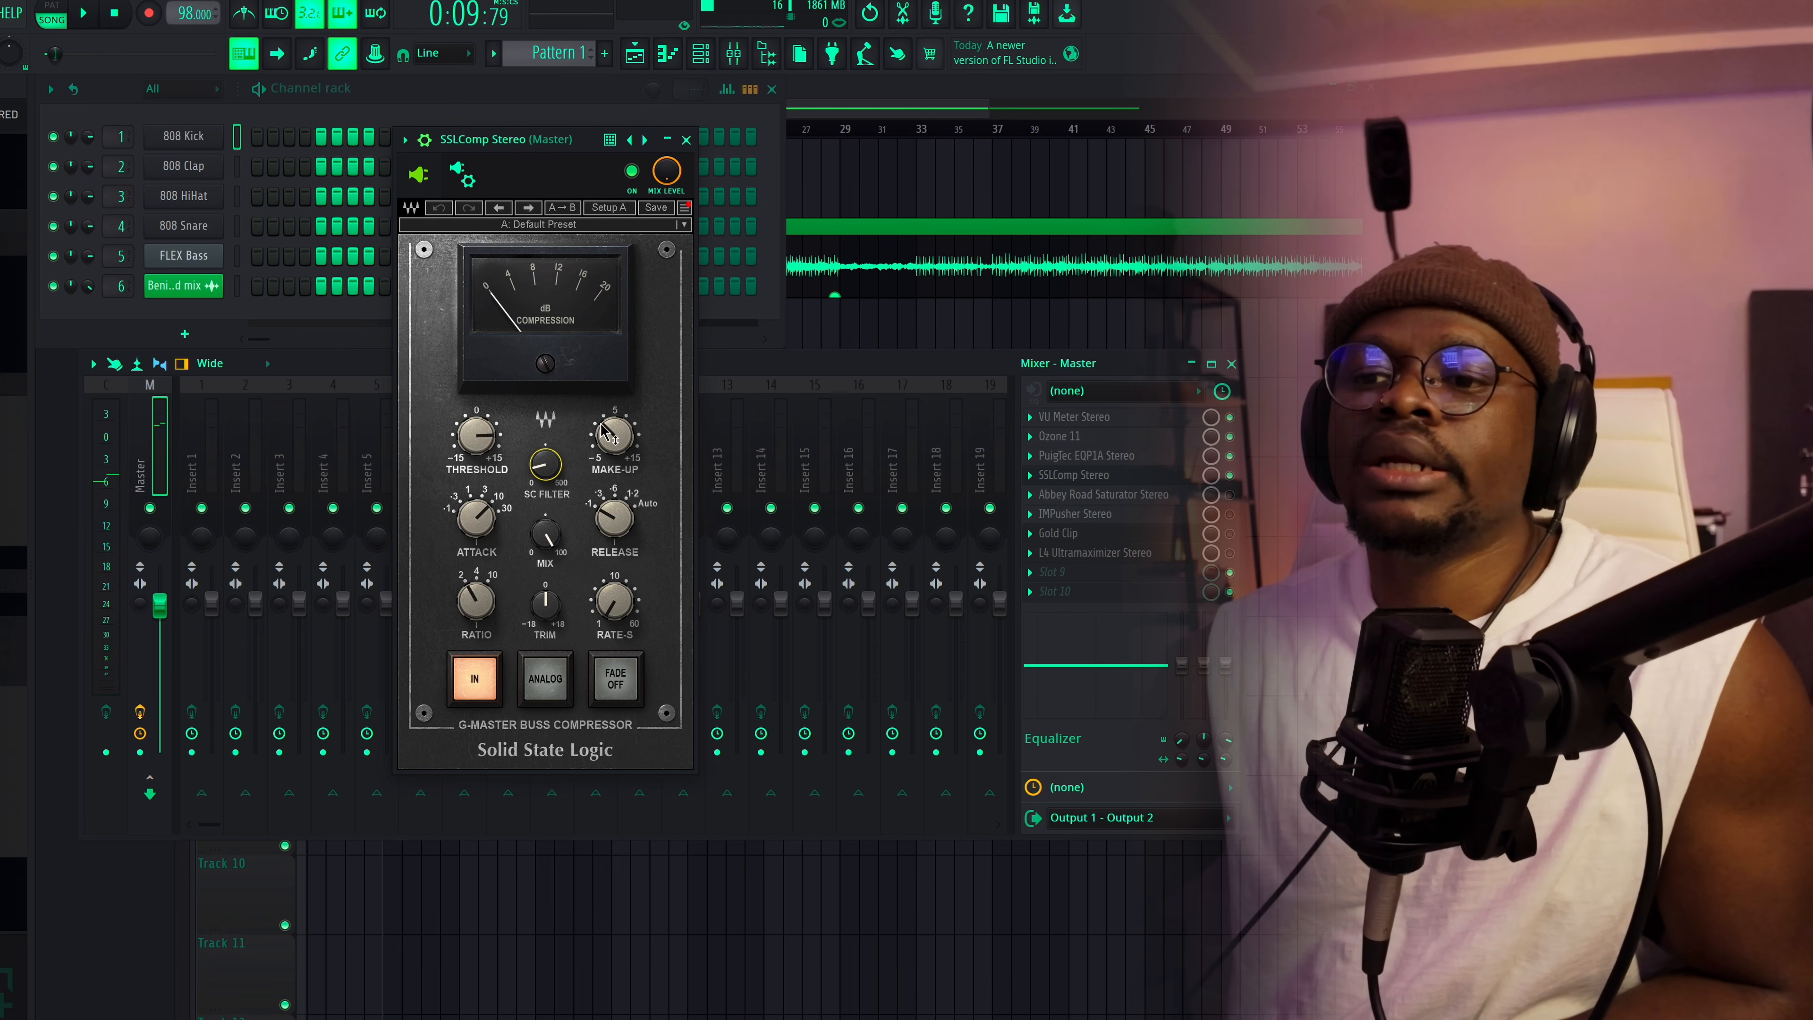
left_click(608, 444)
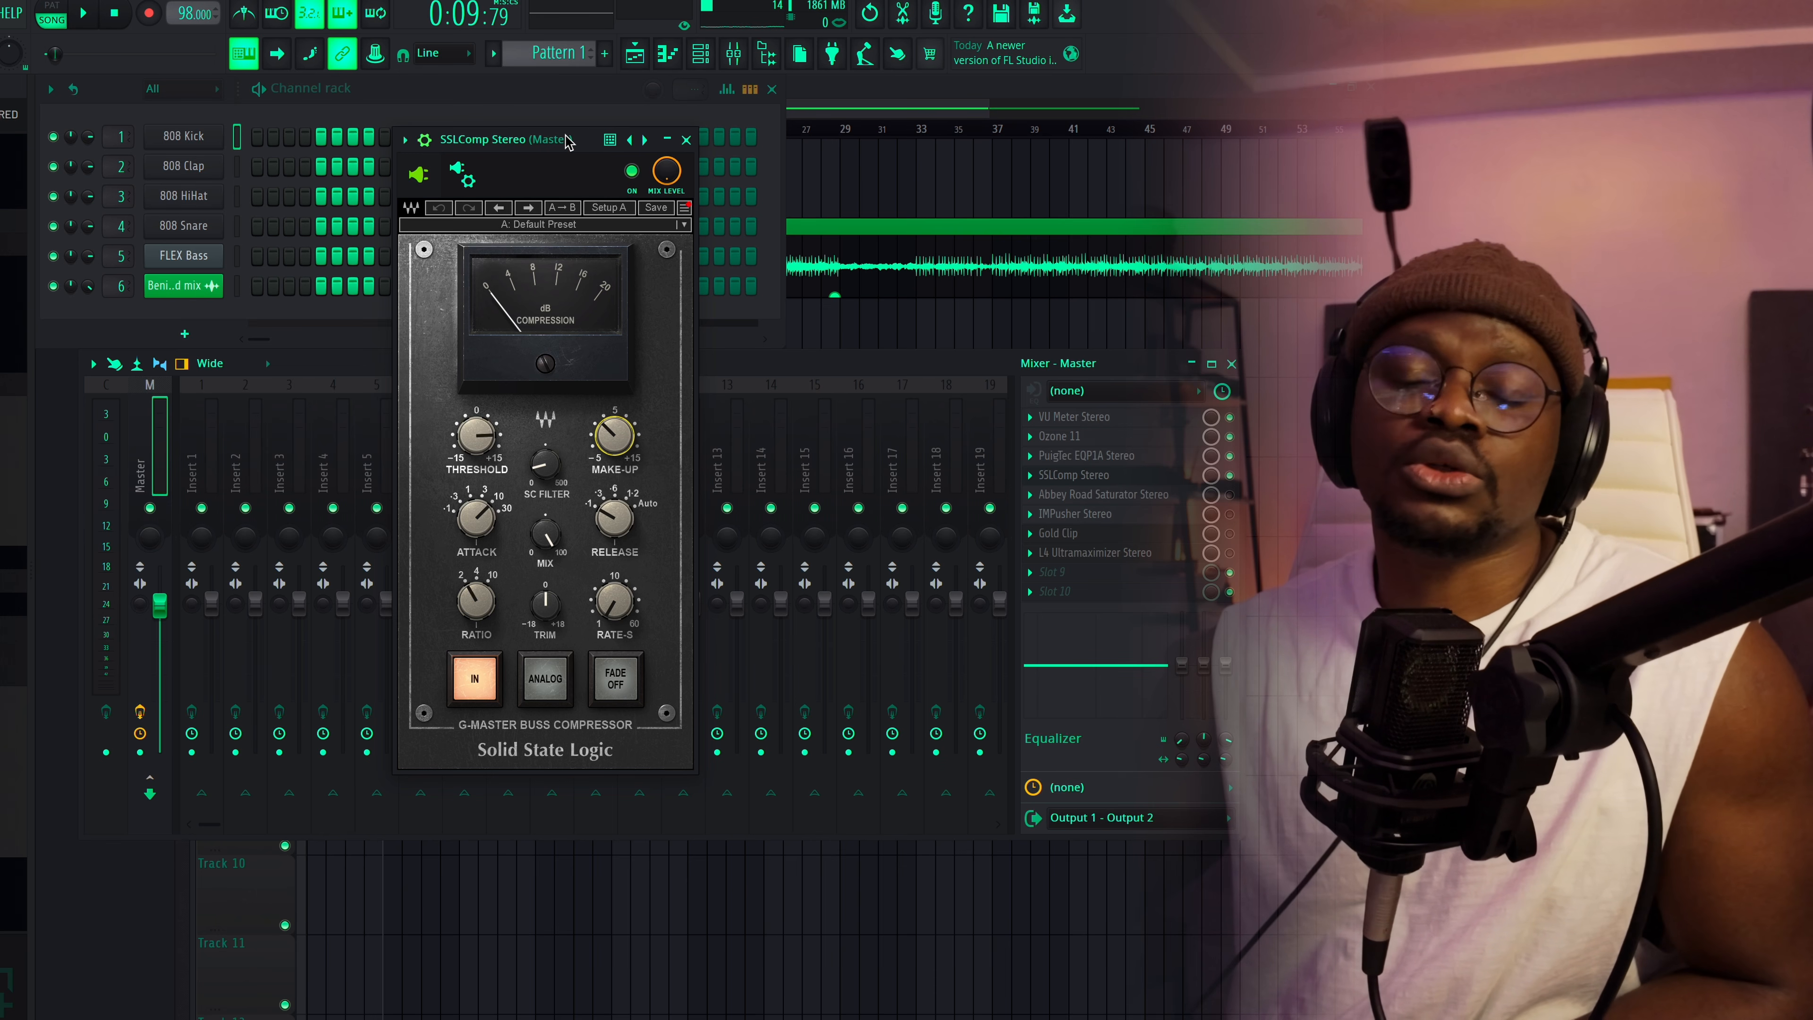
left_click(631, 171)
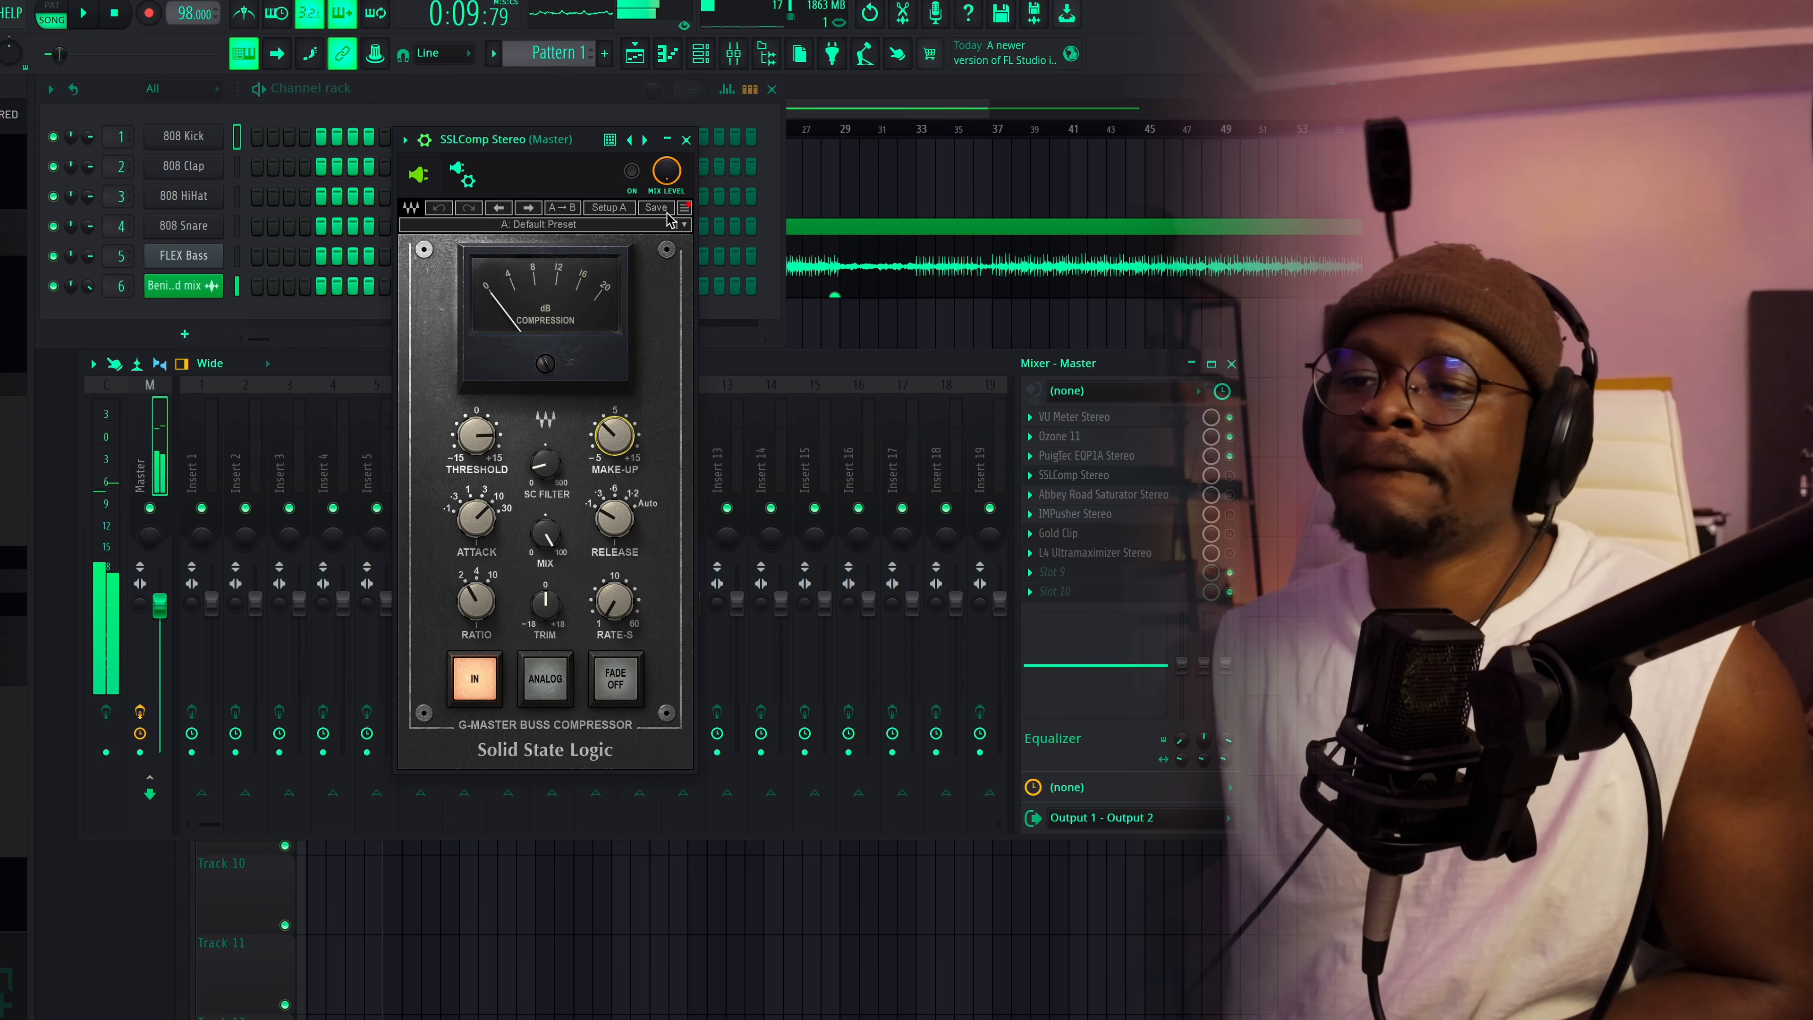
left_click(632, 172)
key("space")
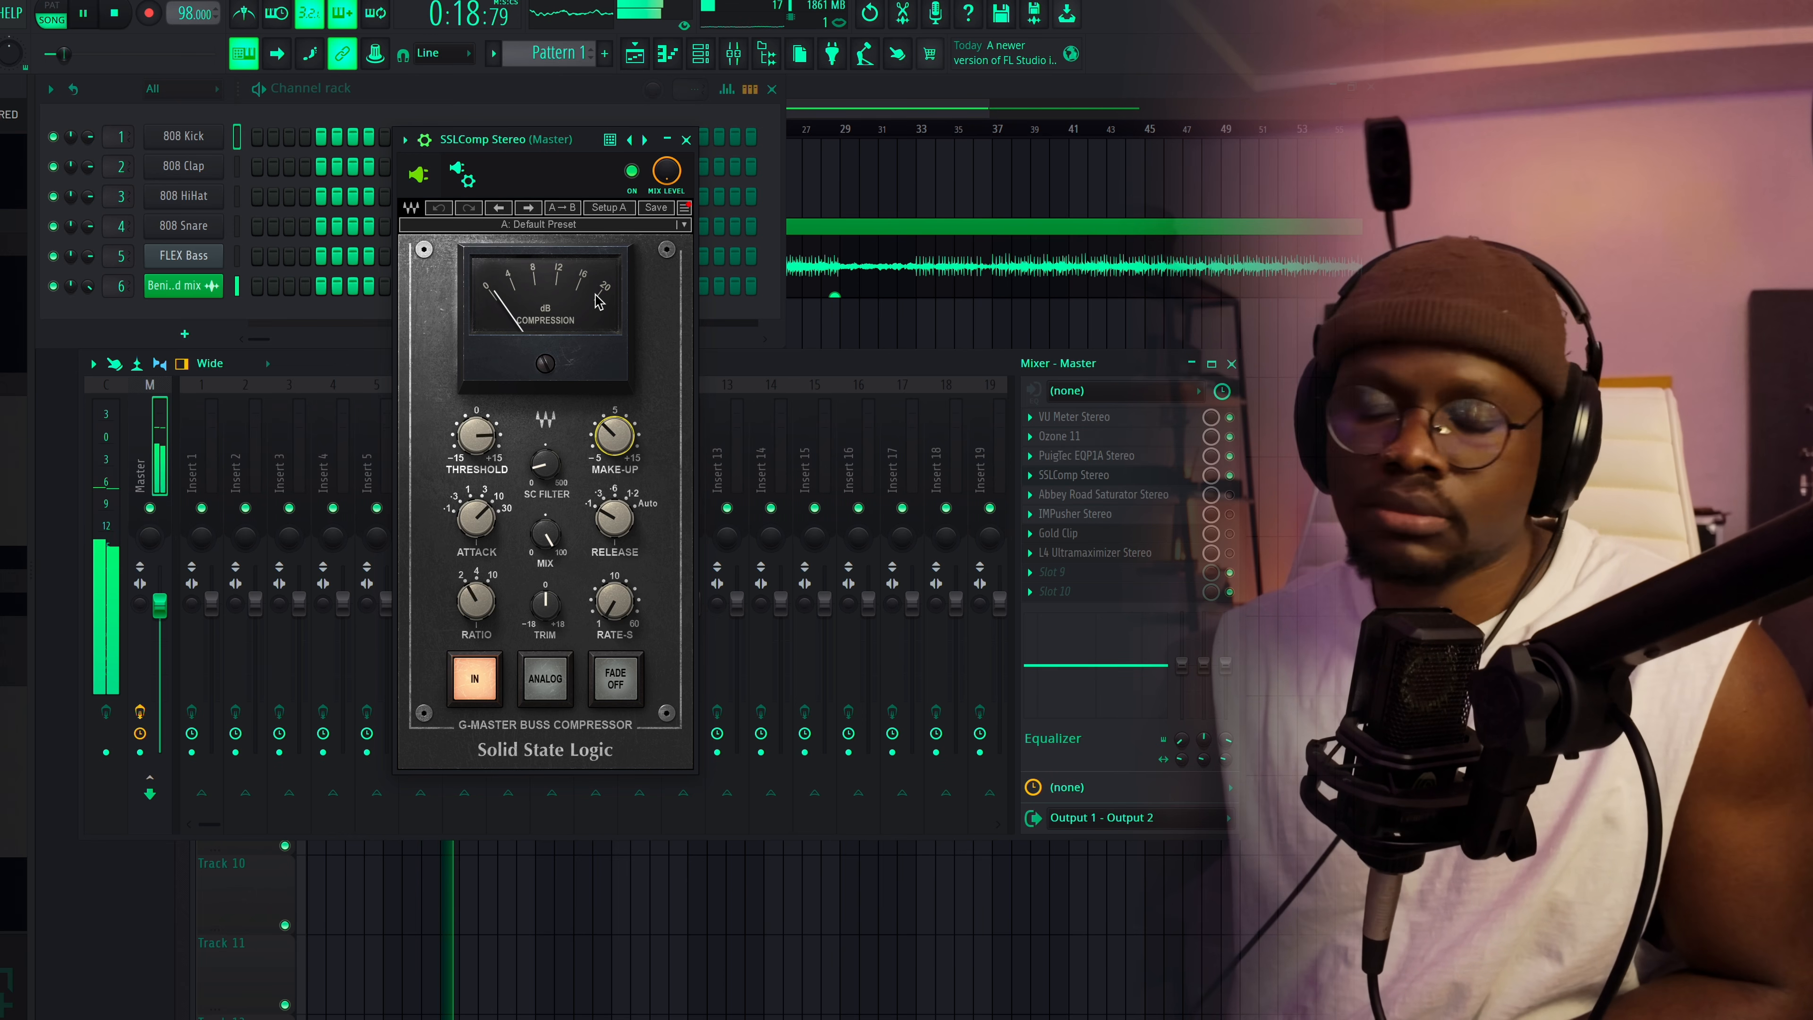
key("space")
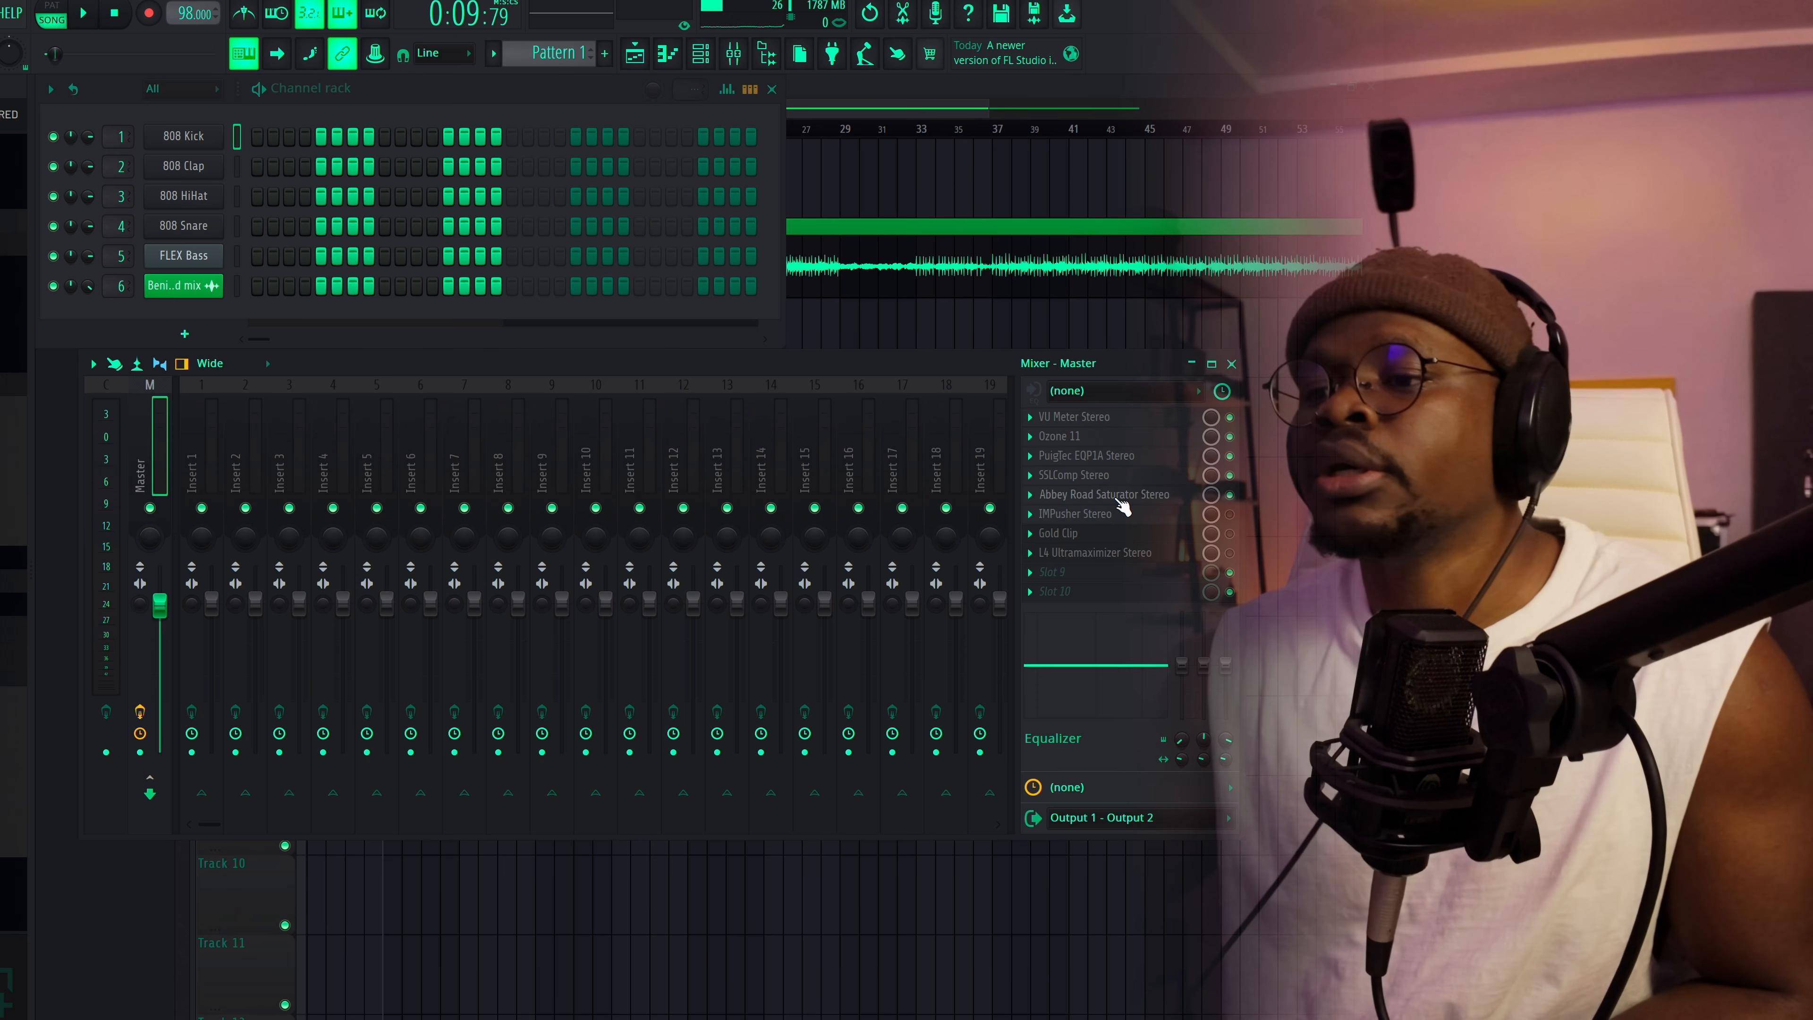
Open Abbey Road Saturator Stereo from the Master track, place its window clear of the effect slots and examine its compander, blend and mix settings
left_click(1100, 498)
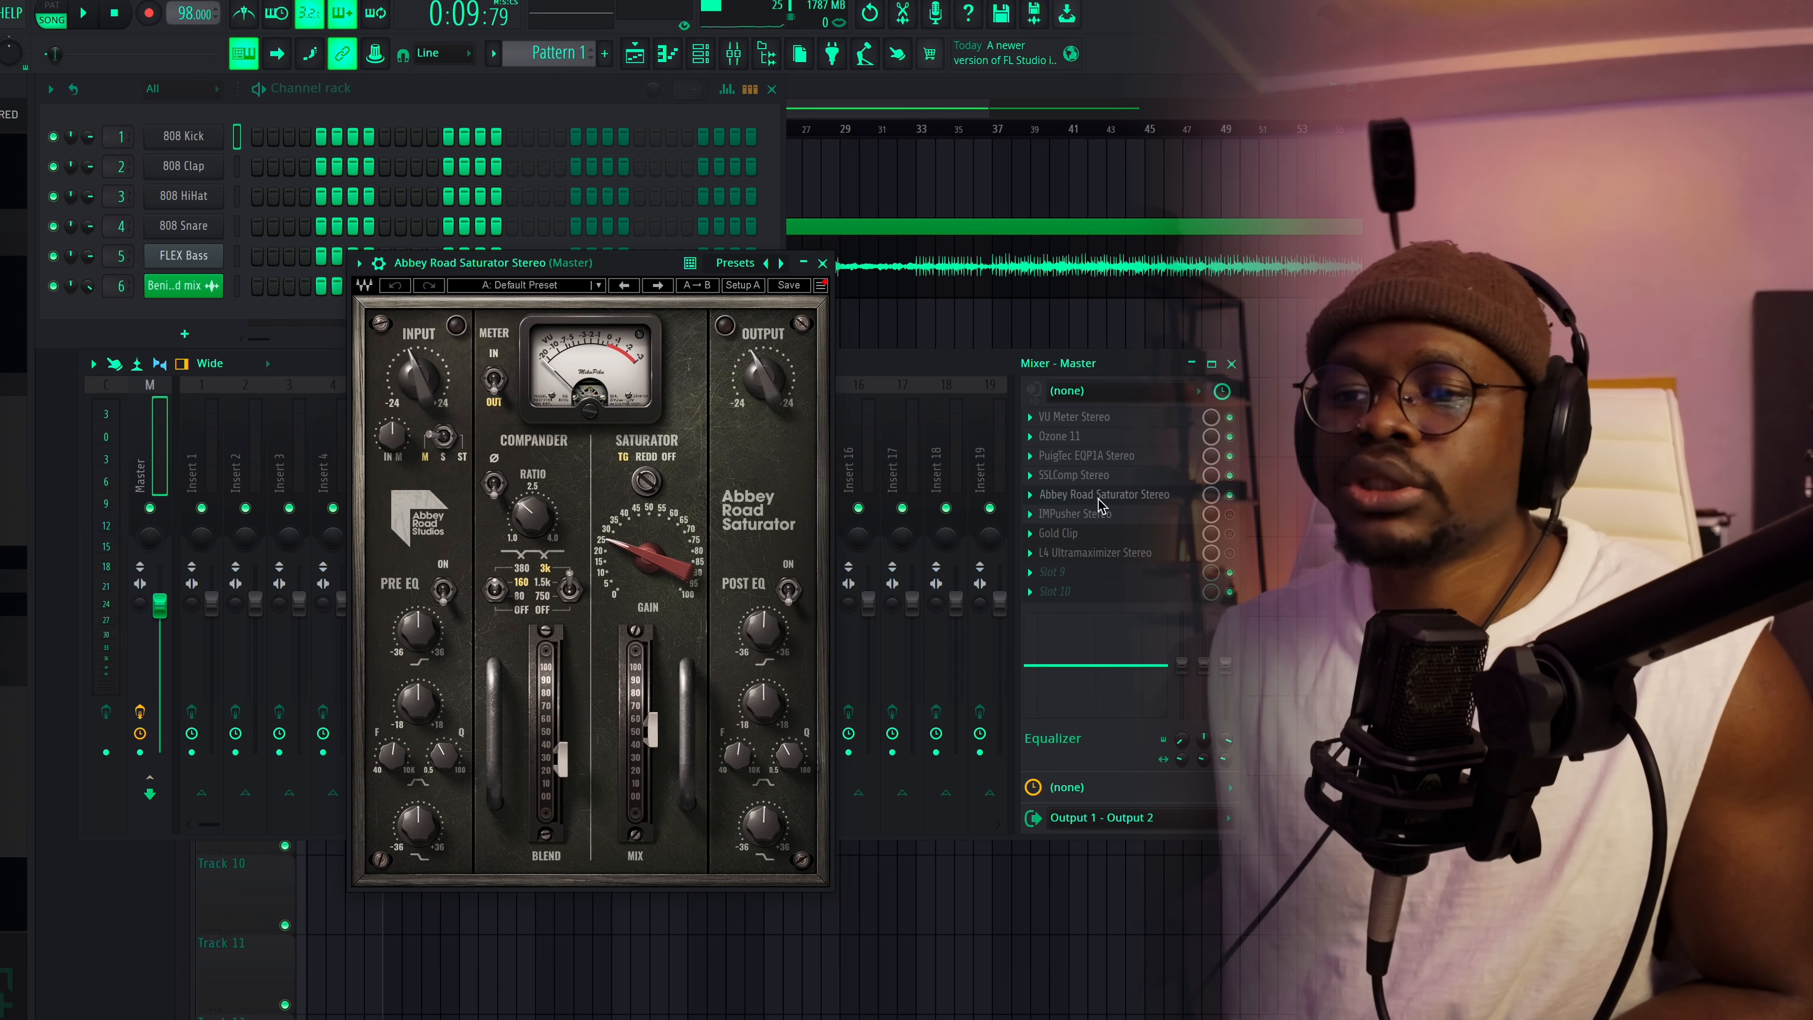
left_click_drag(655, 263, 495, 260)
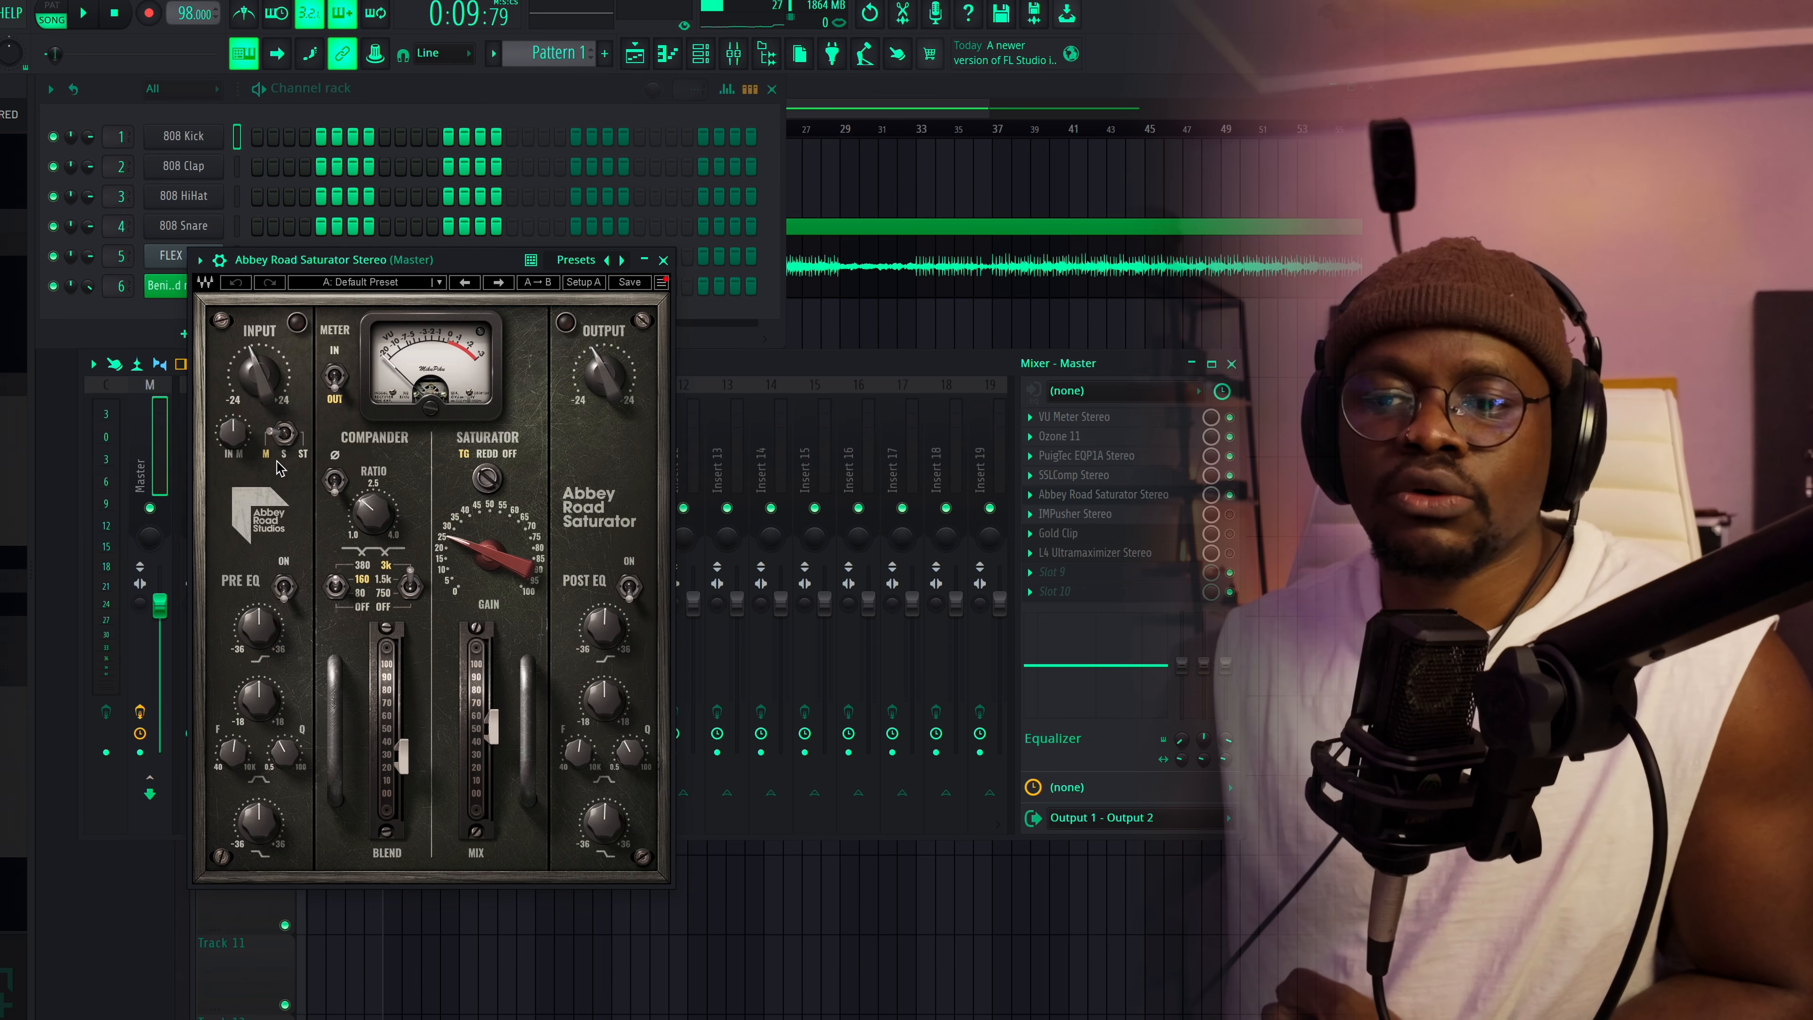
left_click_drag(414, 259, 417, 206)
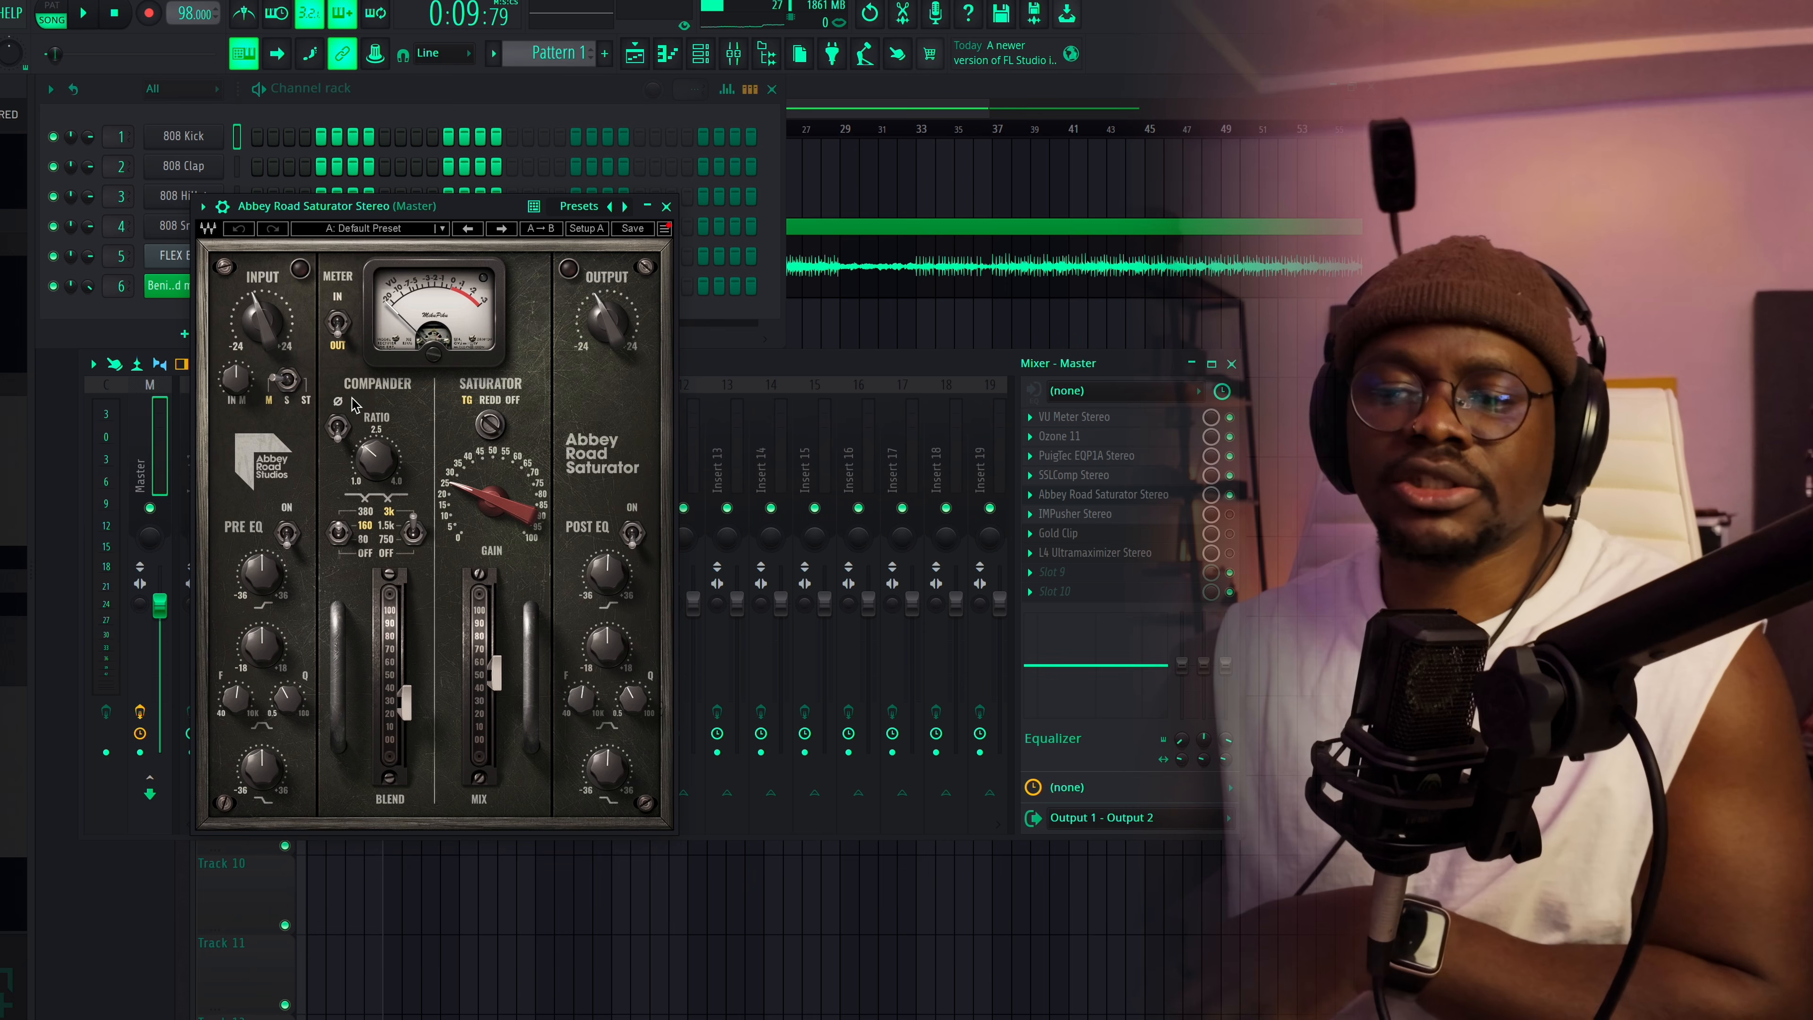
mouse_move(407, 703)
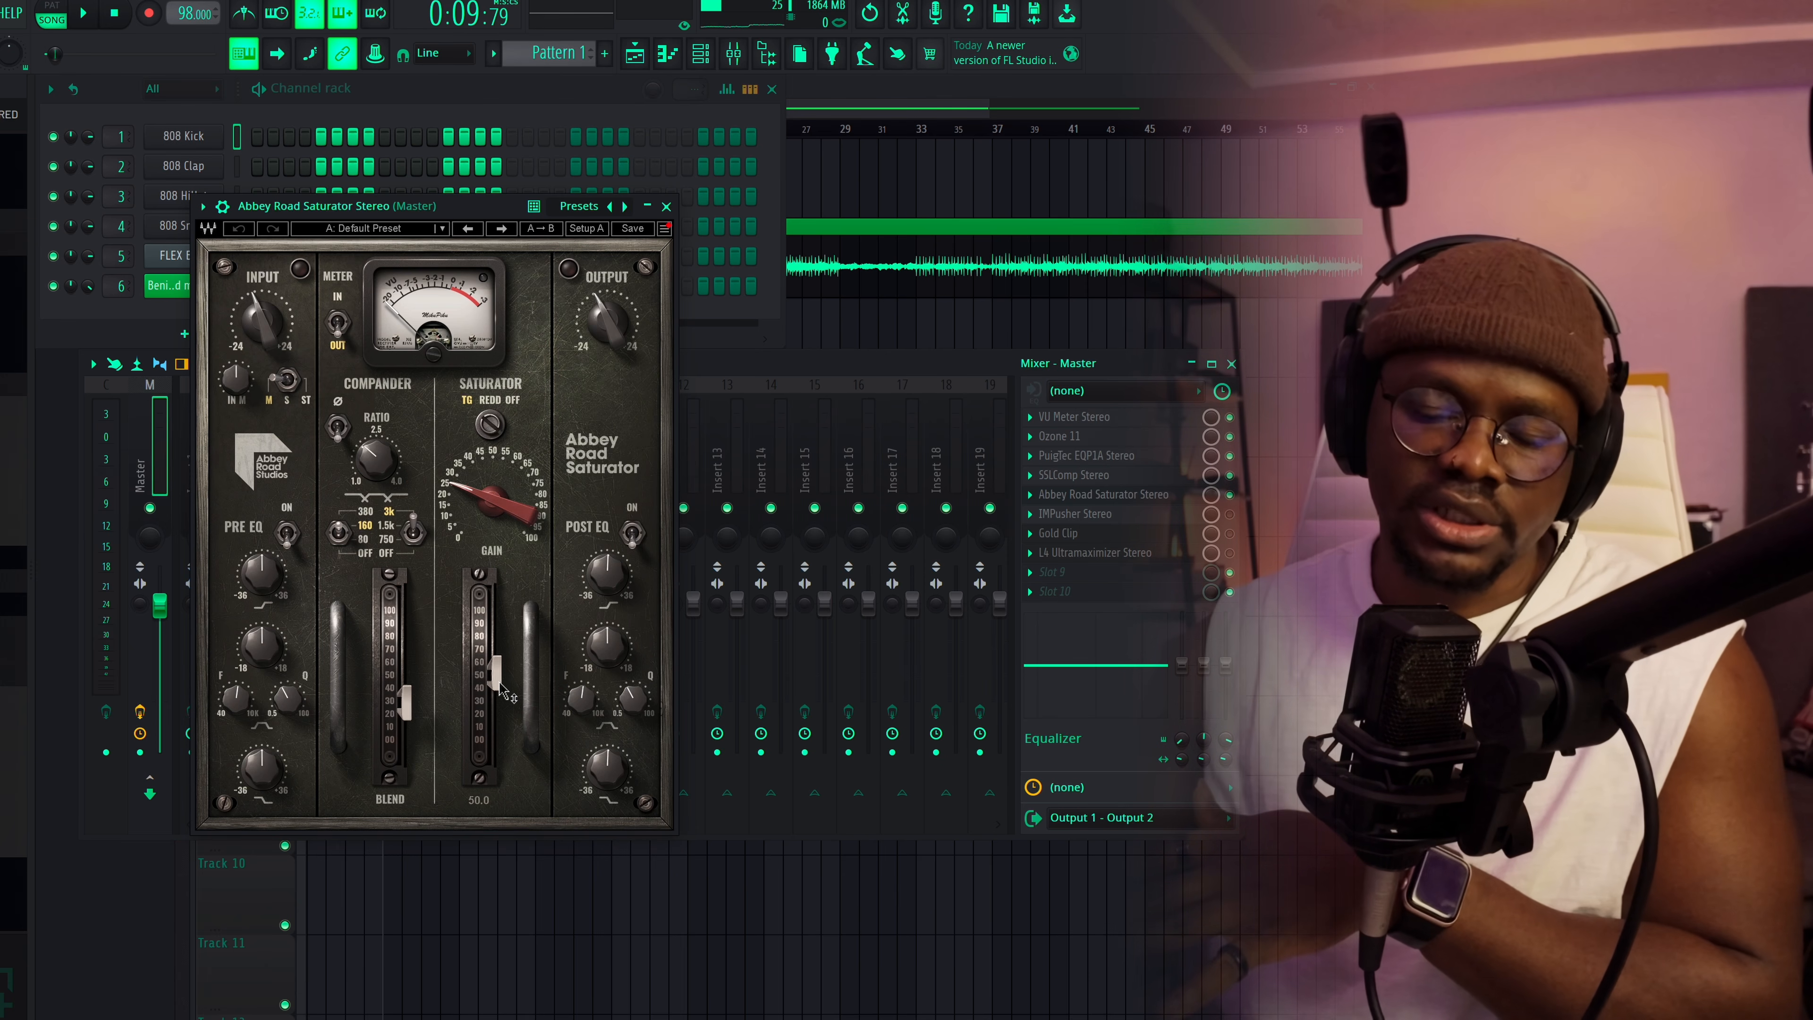
left_click_drag(480, 207, 553, 195)
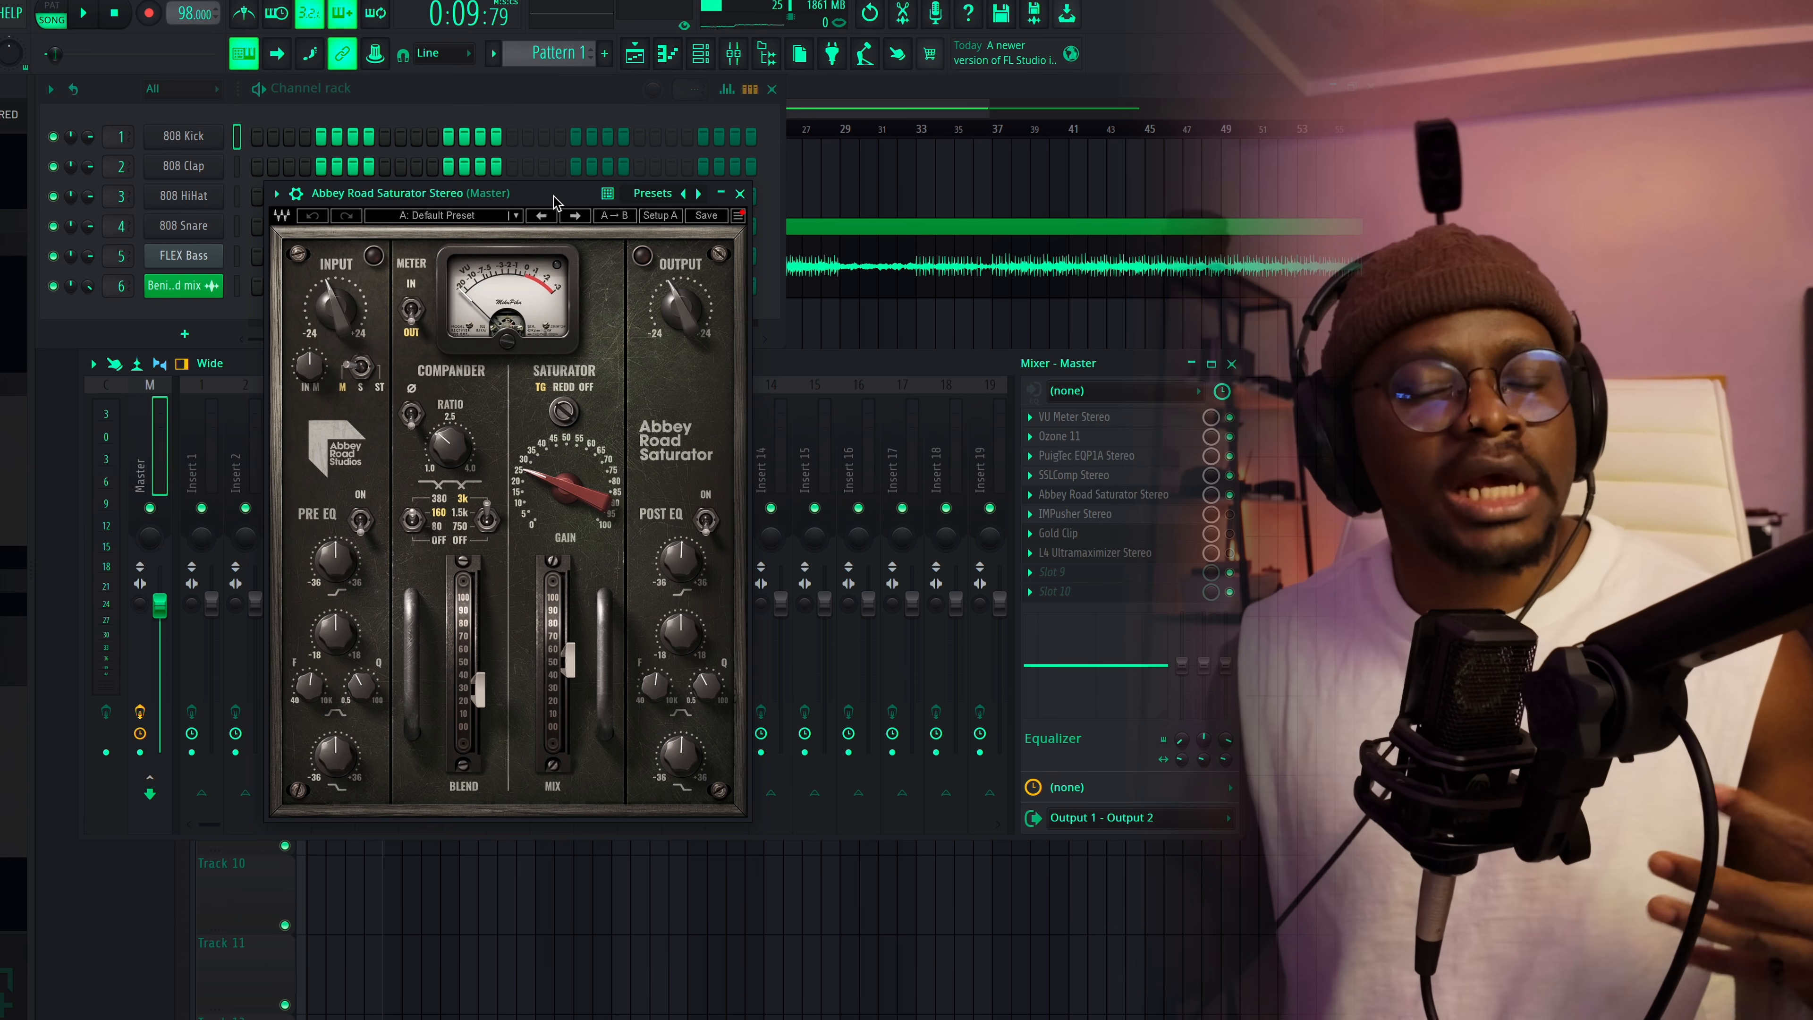
mouse_move(553, 203)
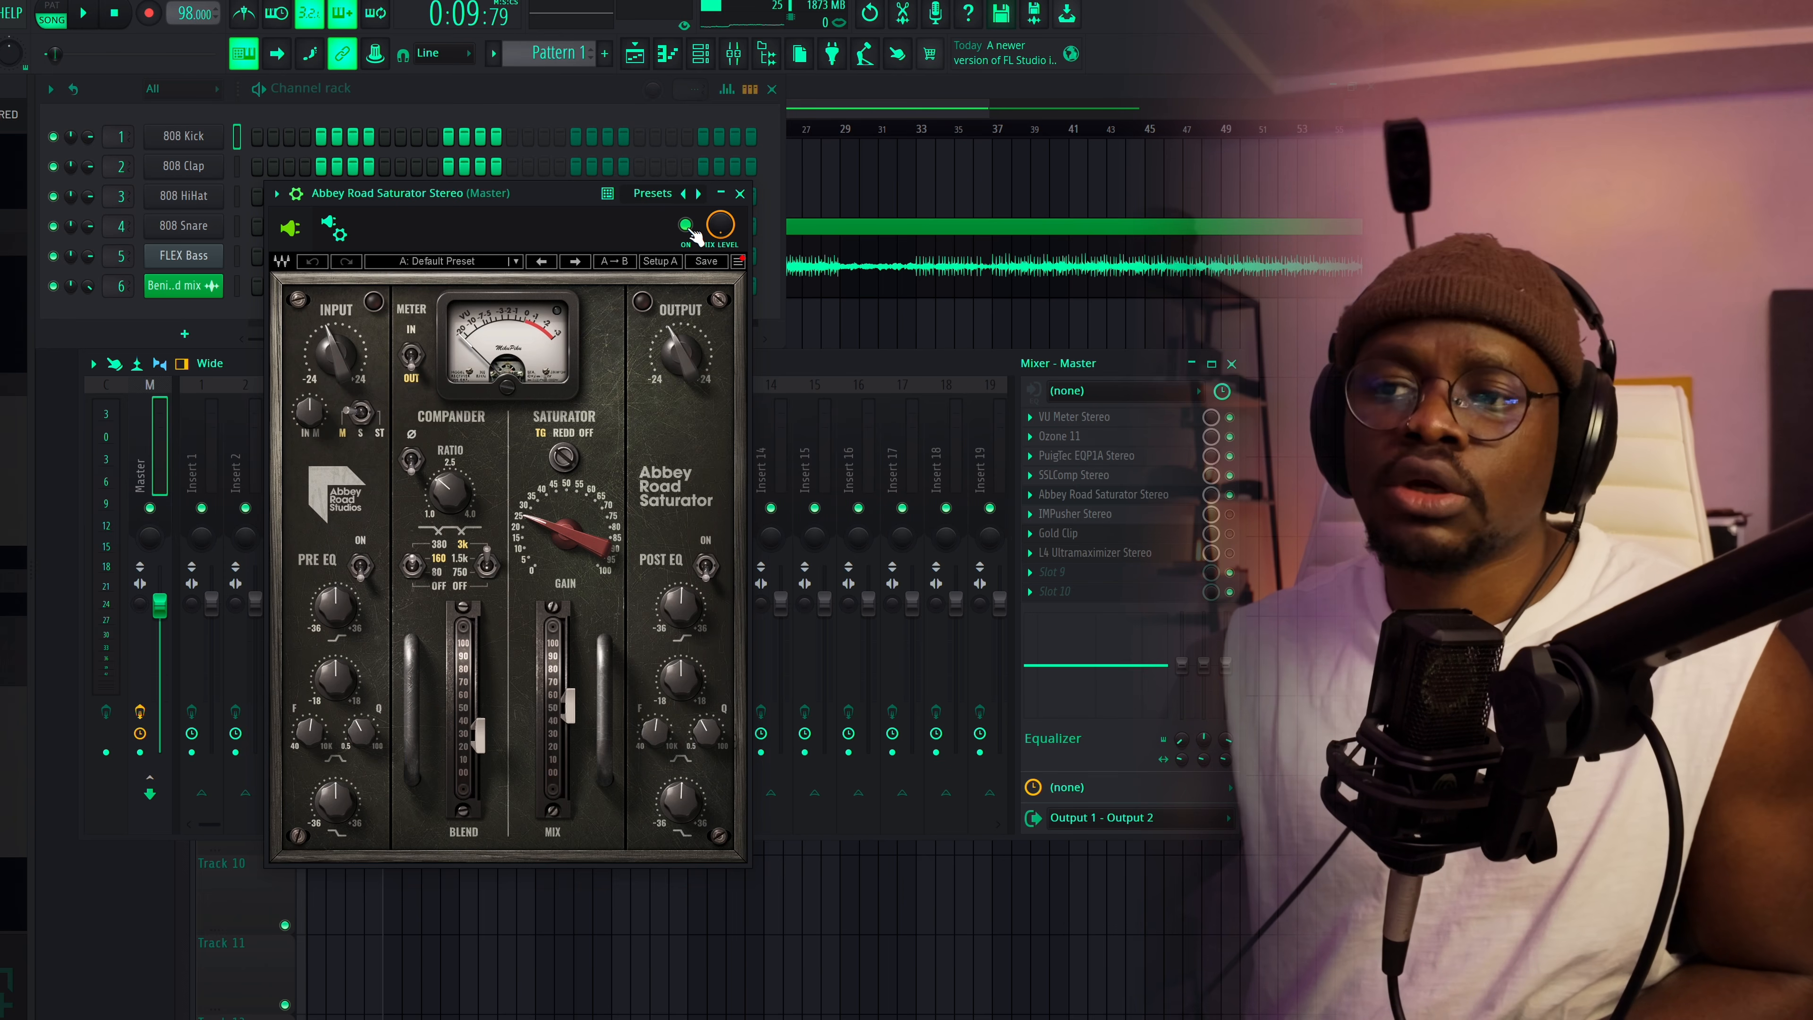
Play the song with the Abbey Road Saturator switched off, and again with it on, to hear the added saturation
left_click(686, 227)
key("space")
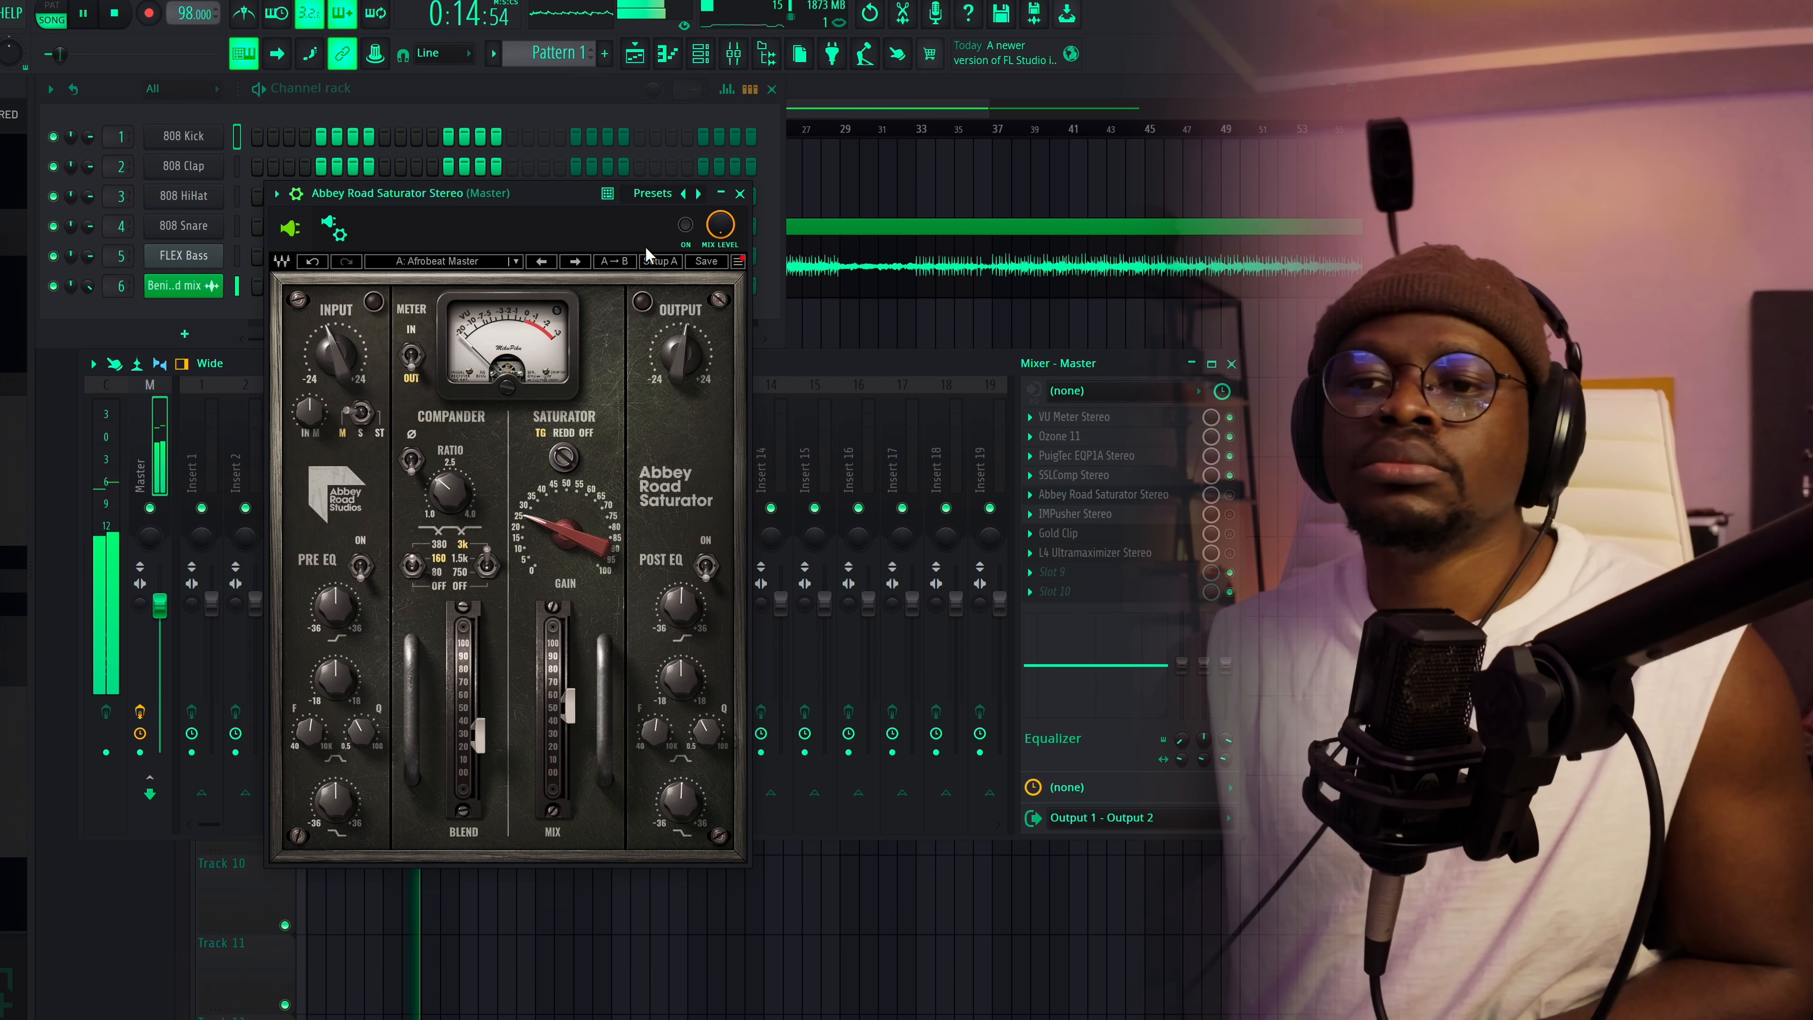
key("space")
left_click(686, 226)
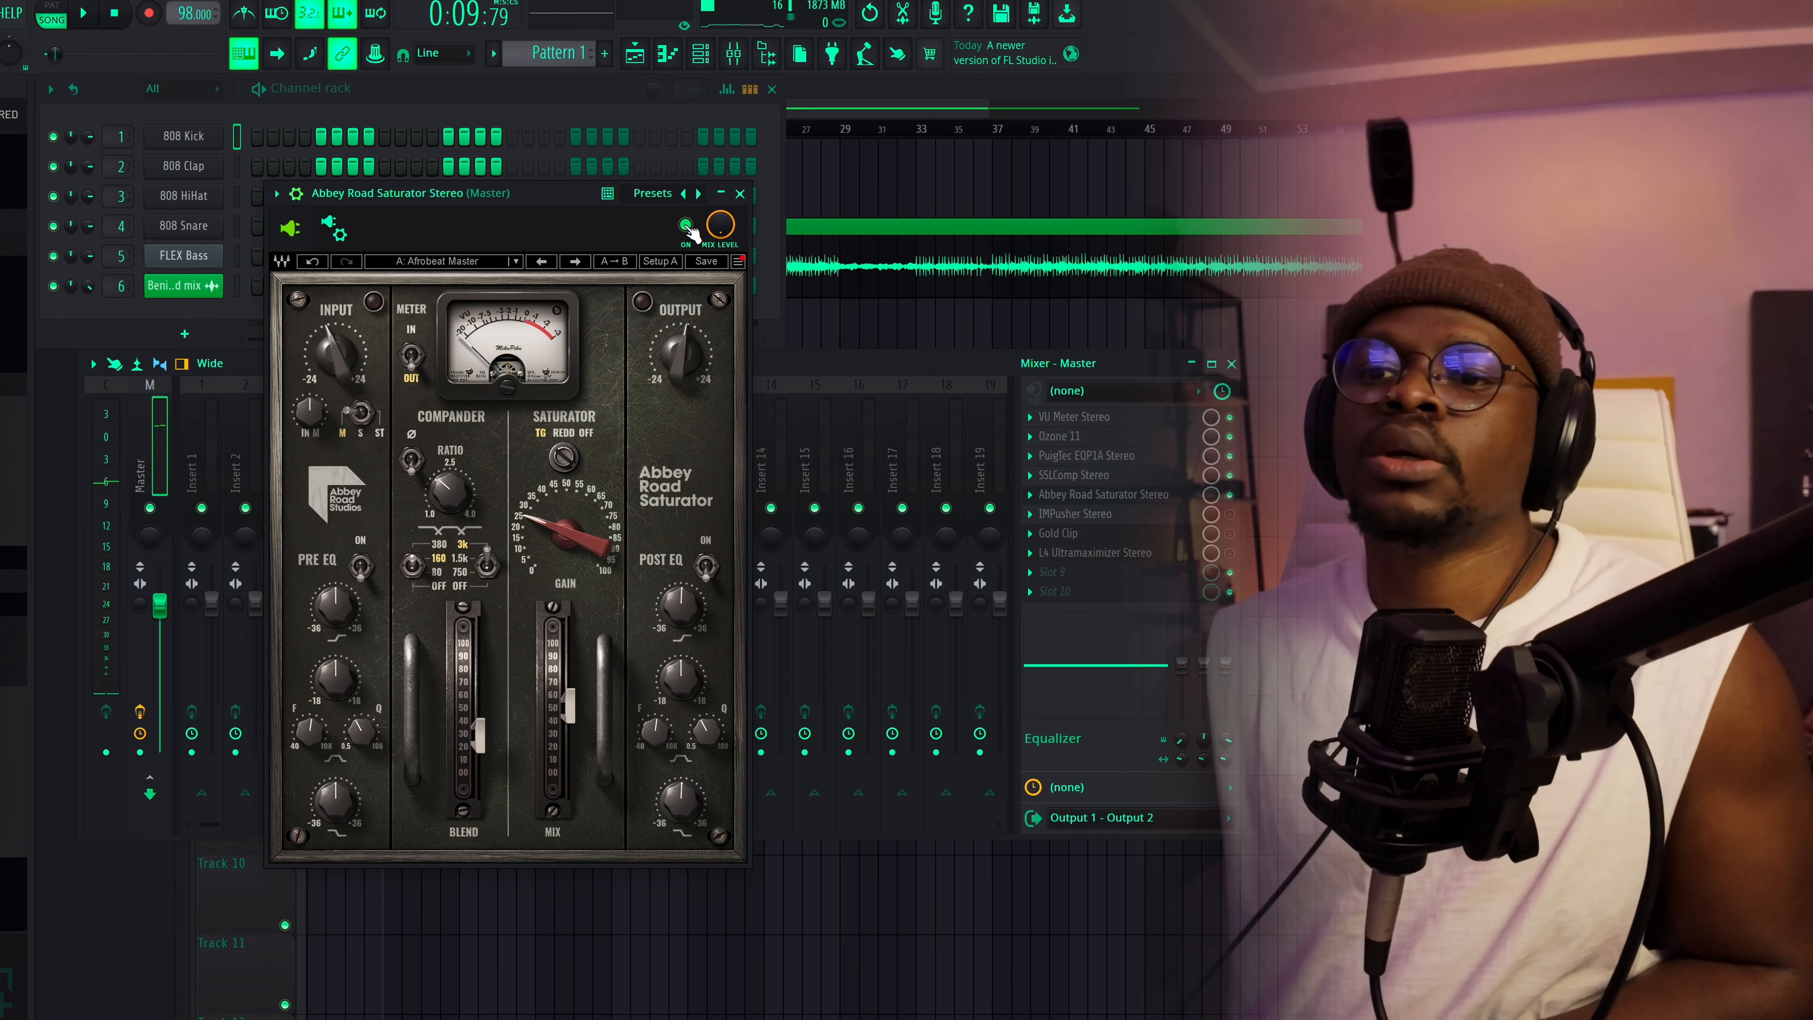
key("space")
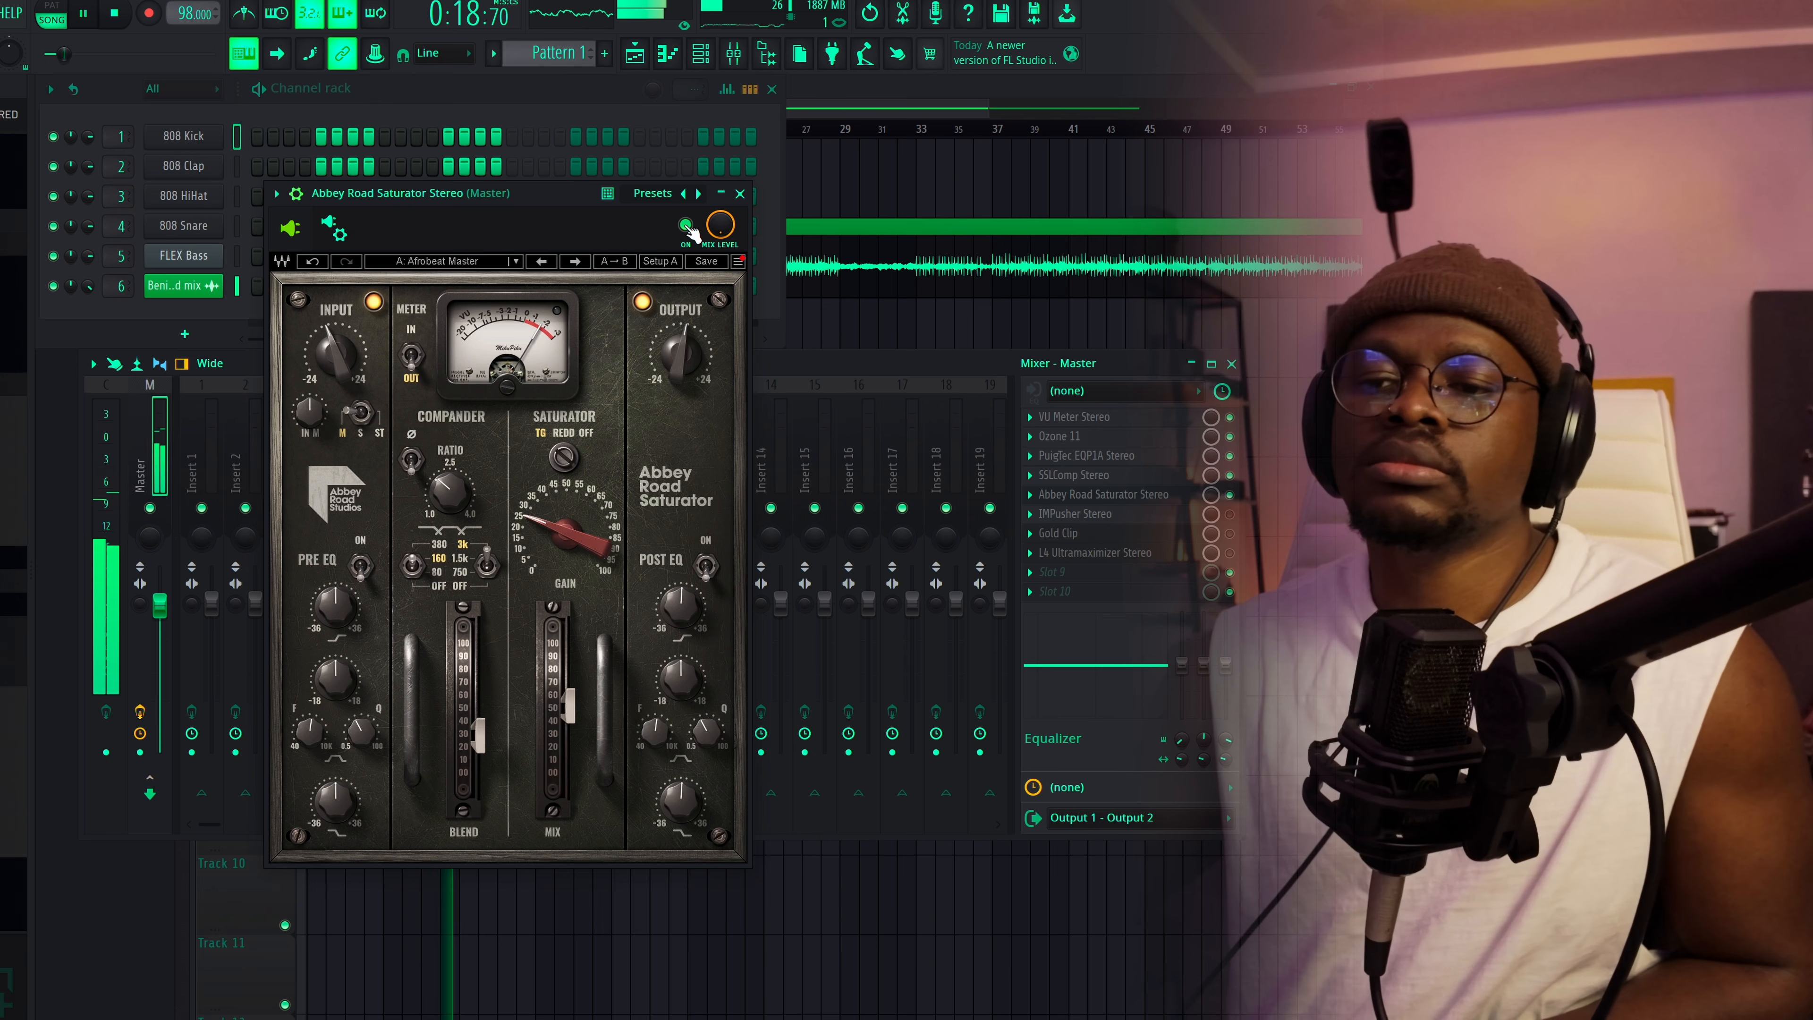
key("space")
Repeat the Abbey Road Saturator comparison, playing the same section first bypassed and again with the effect enabled
left_click_drag(563, 199, 616, 191)
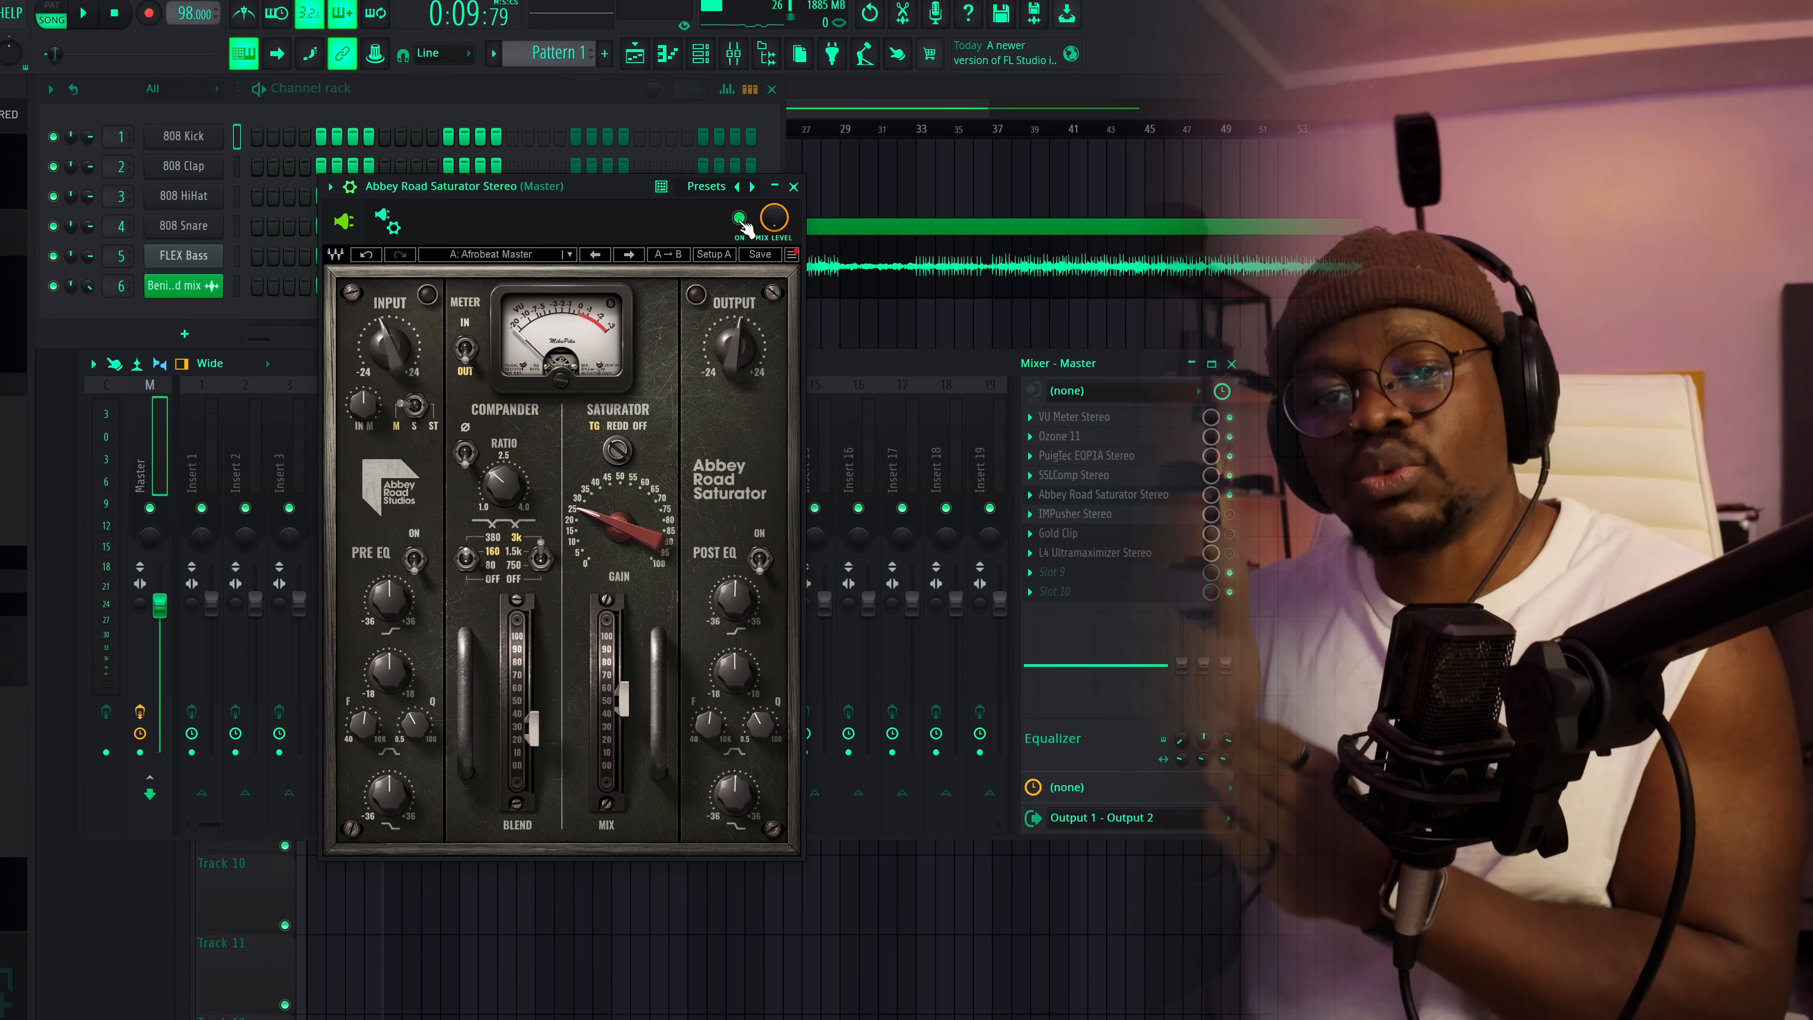
left_click(740, 220)
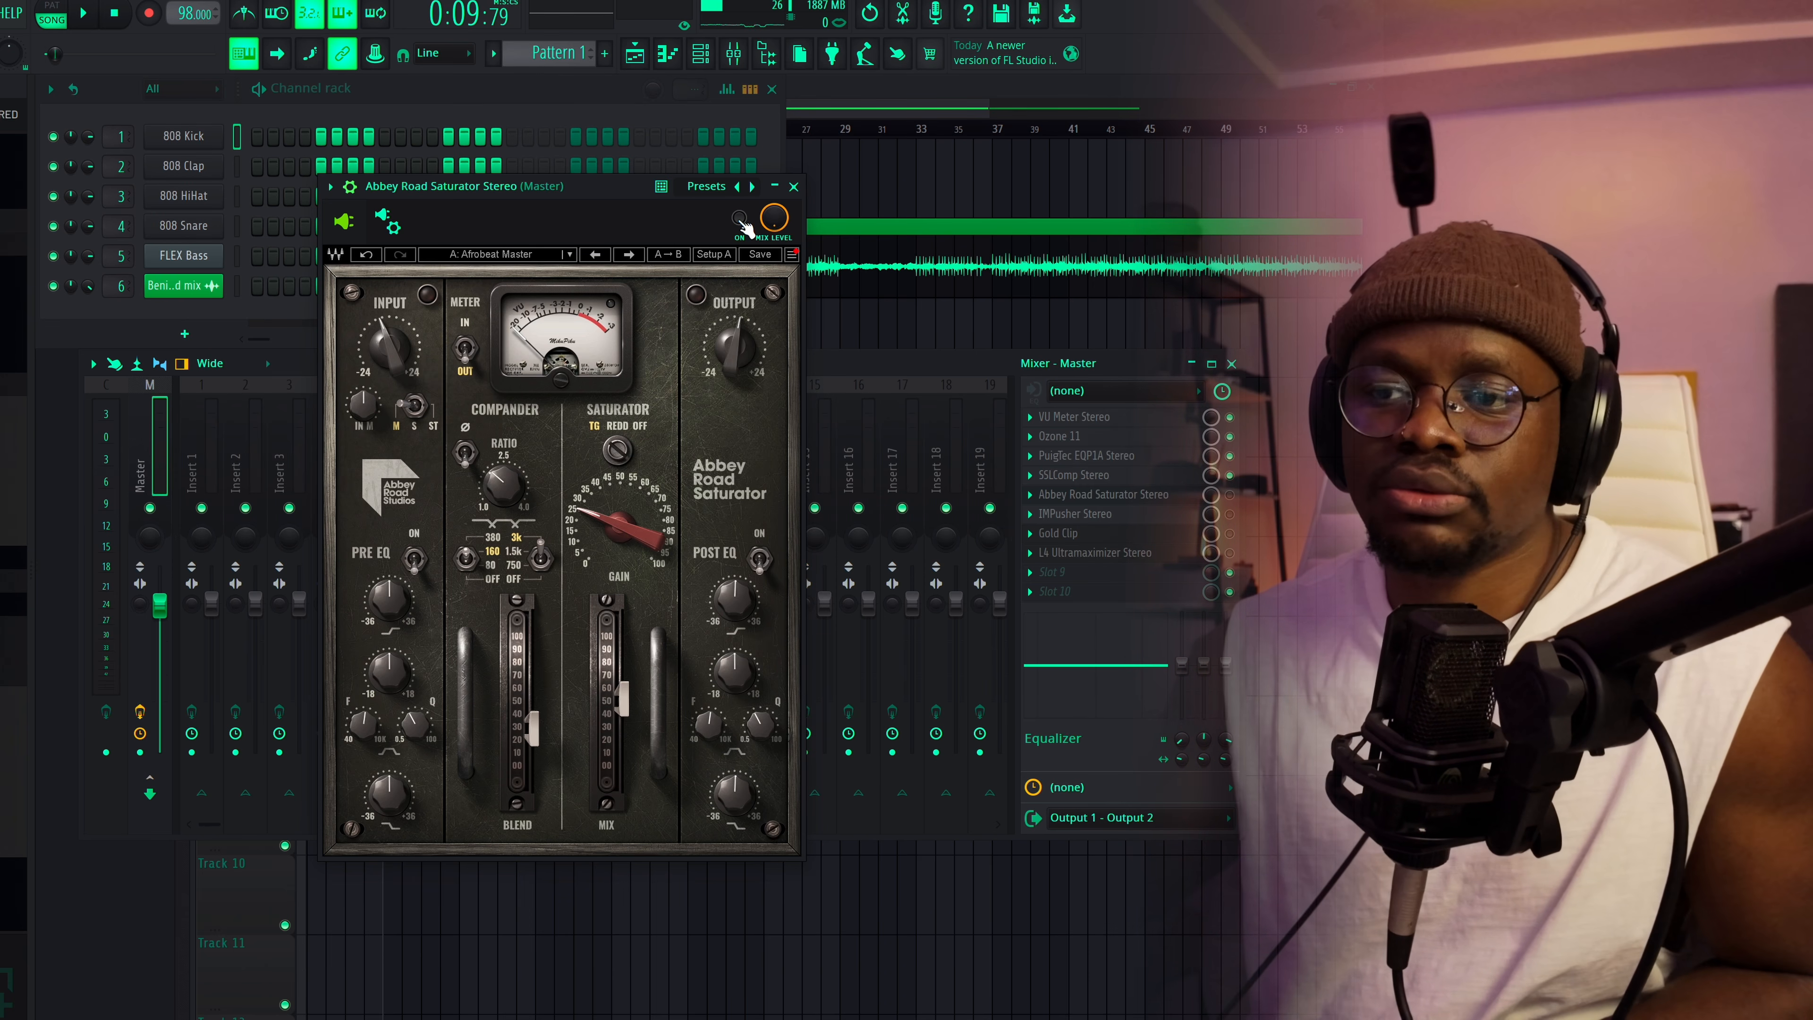
key("space")
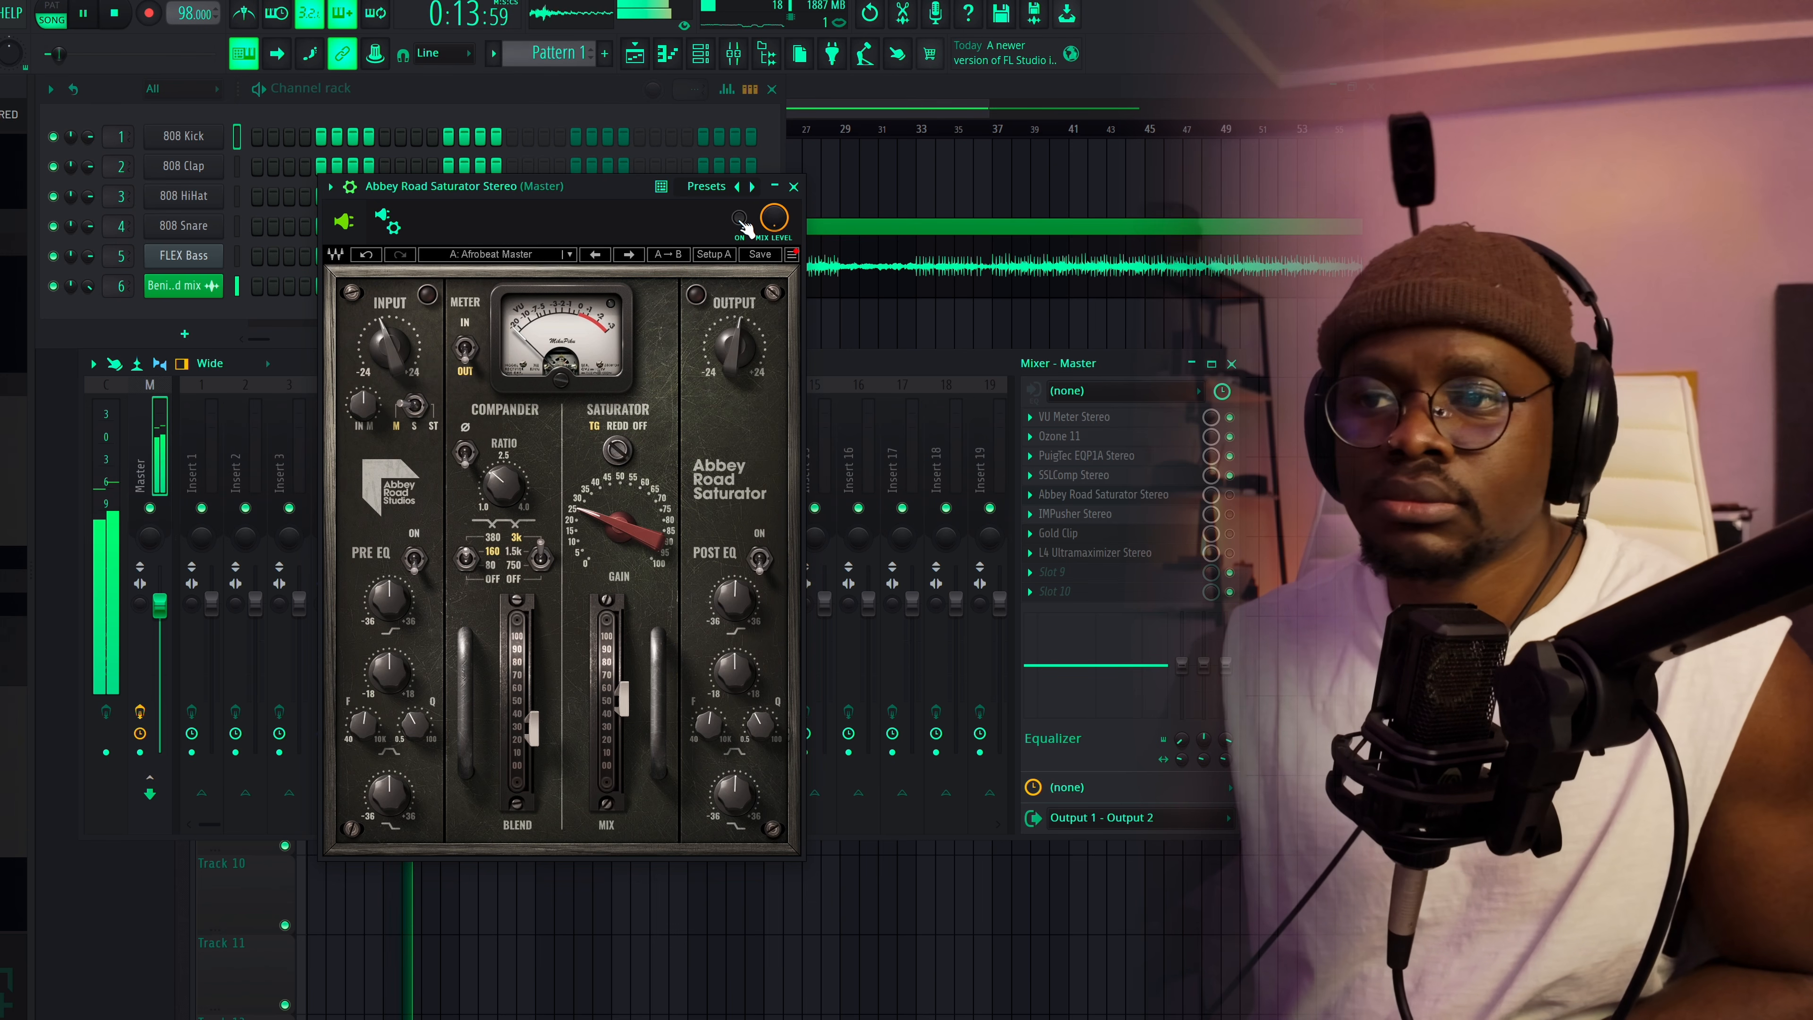
key("space")
left_click(740, 220)
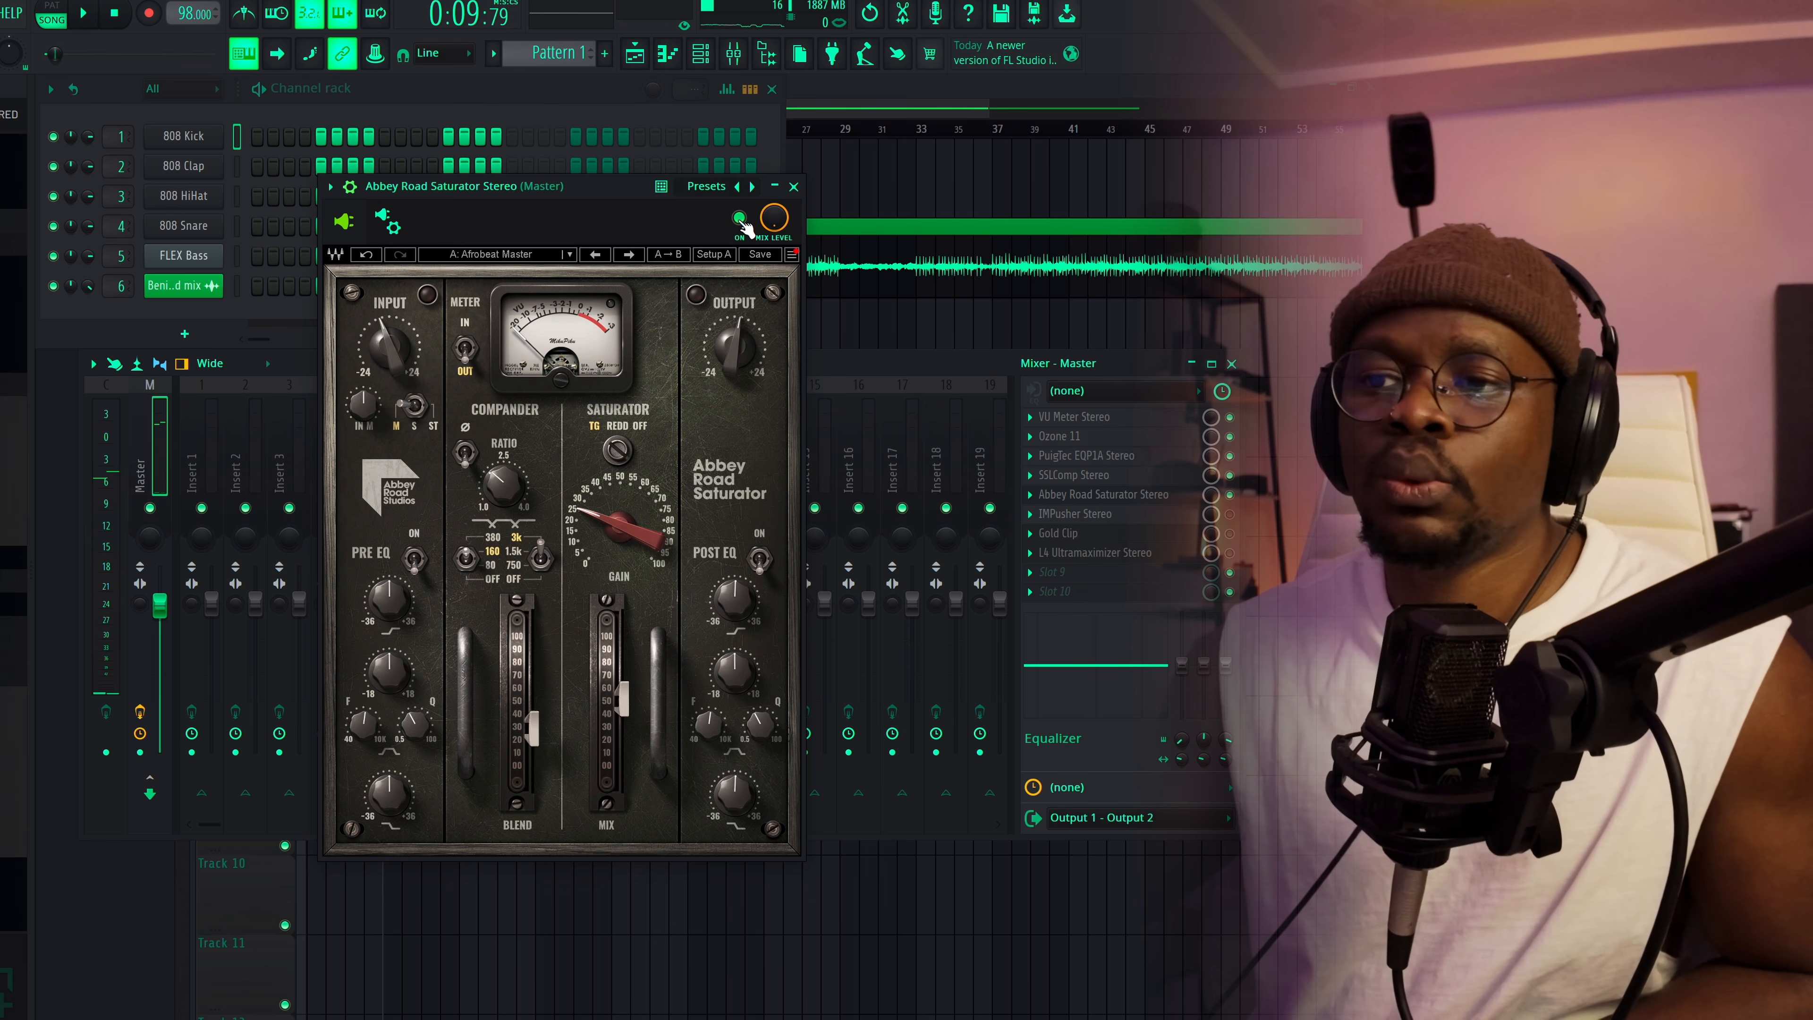
key("space")
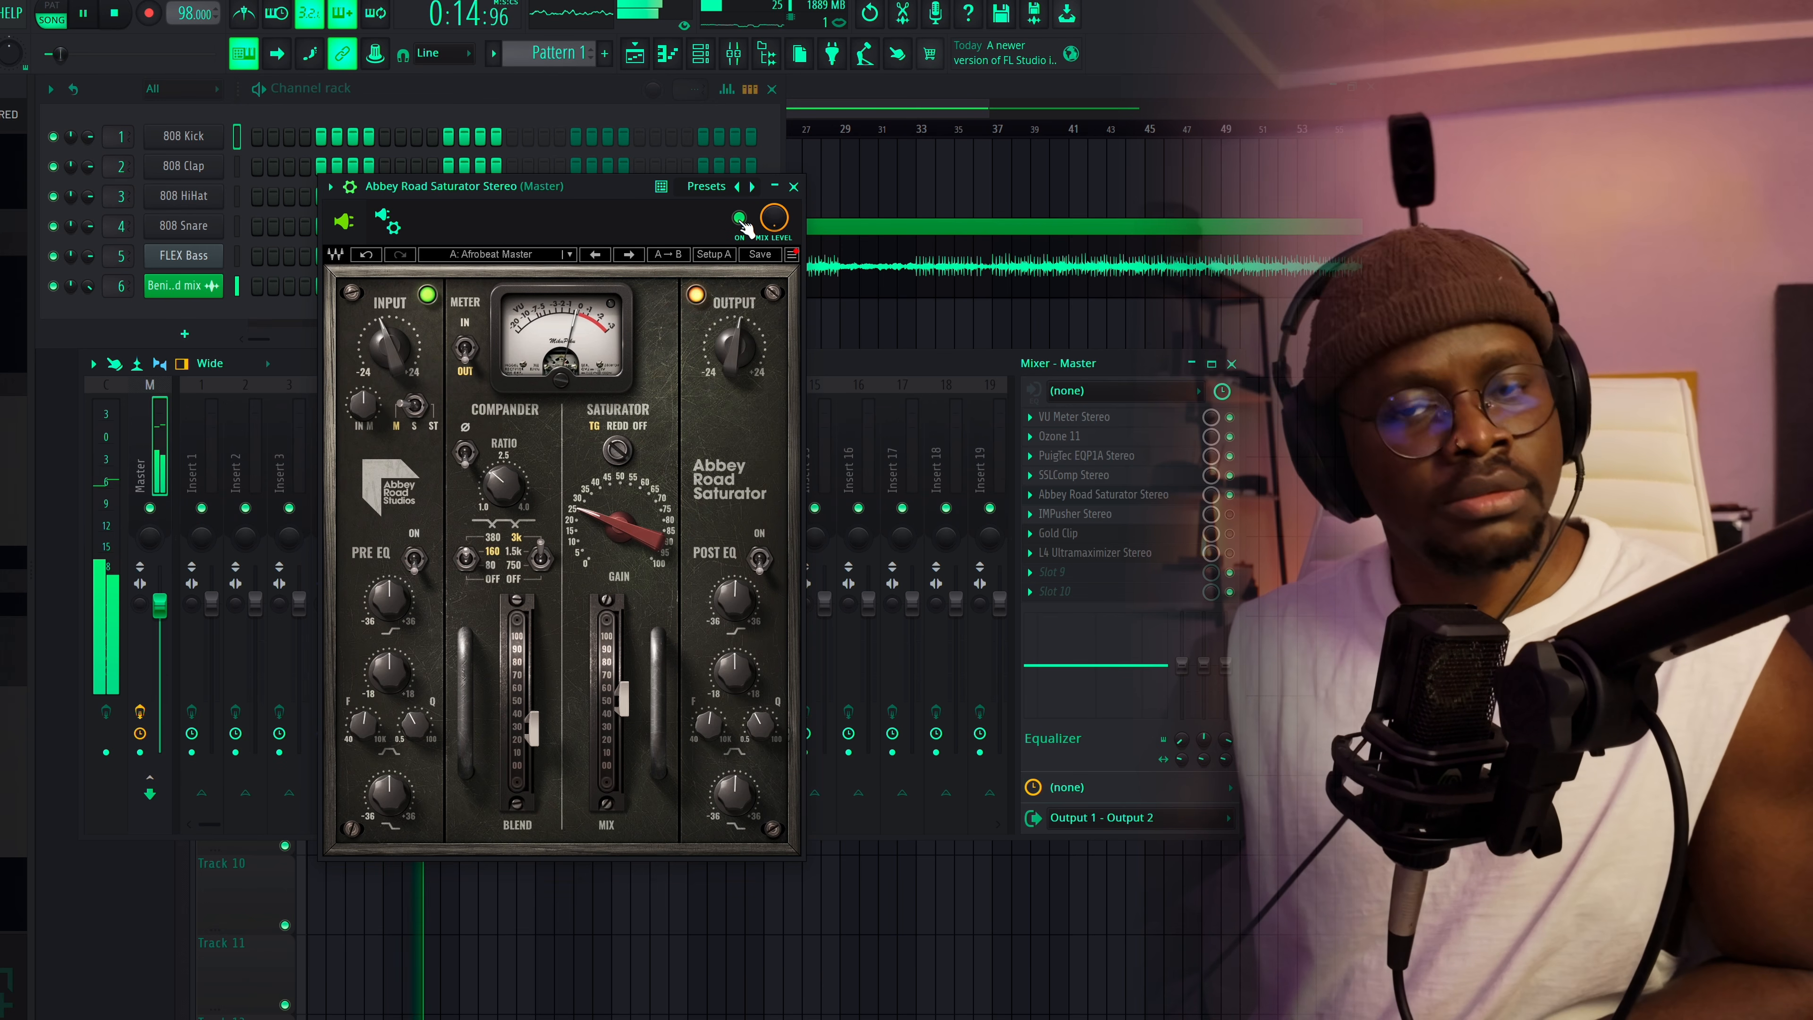
key("space")
Set the Abbey Road Saturator's meter to IN and play the song with the effect off and on to compare levels
left_click_drag(617, 191, 619, 196)
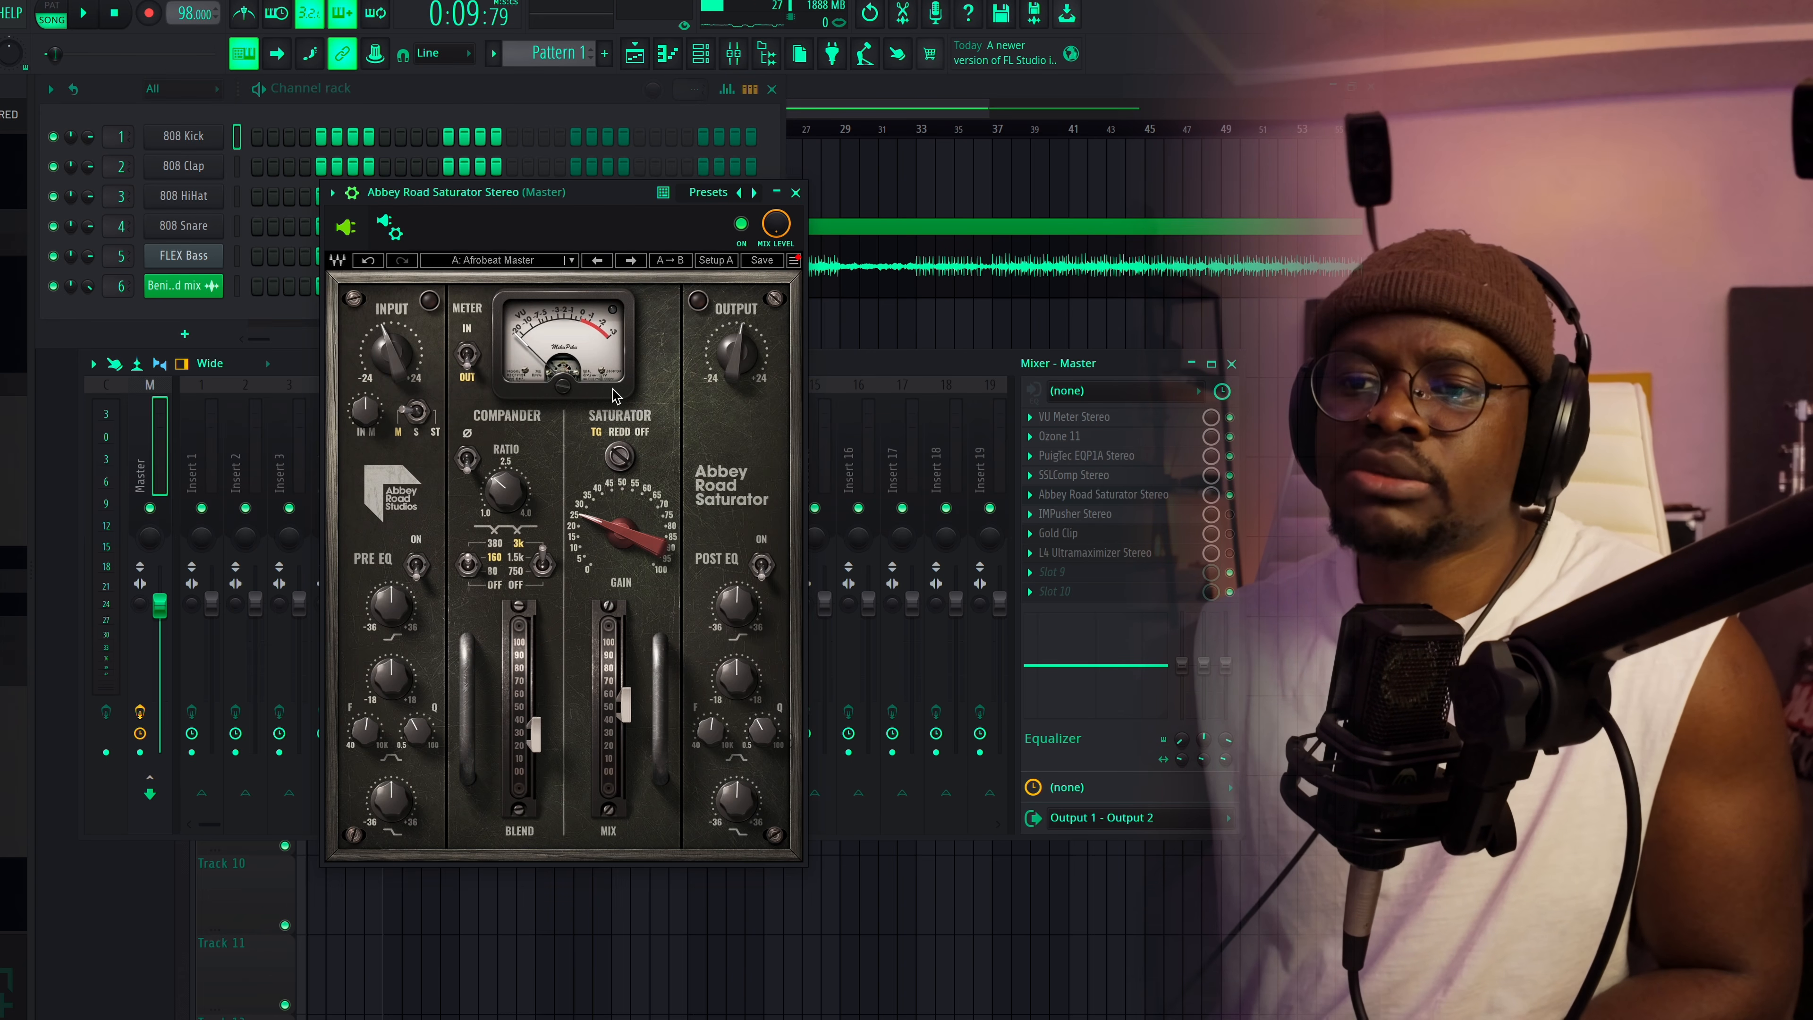
left_click(466, 353)
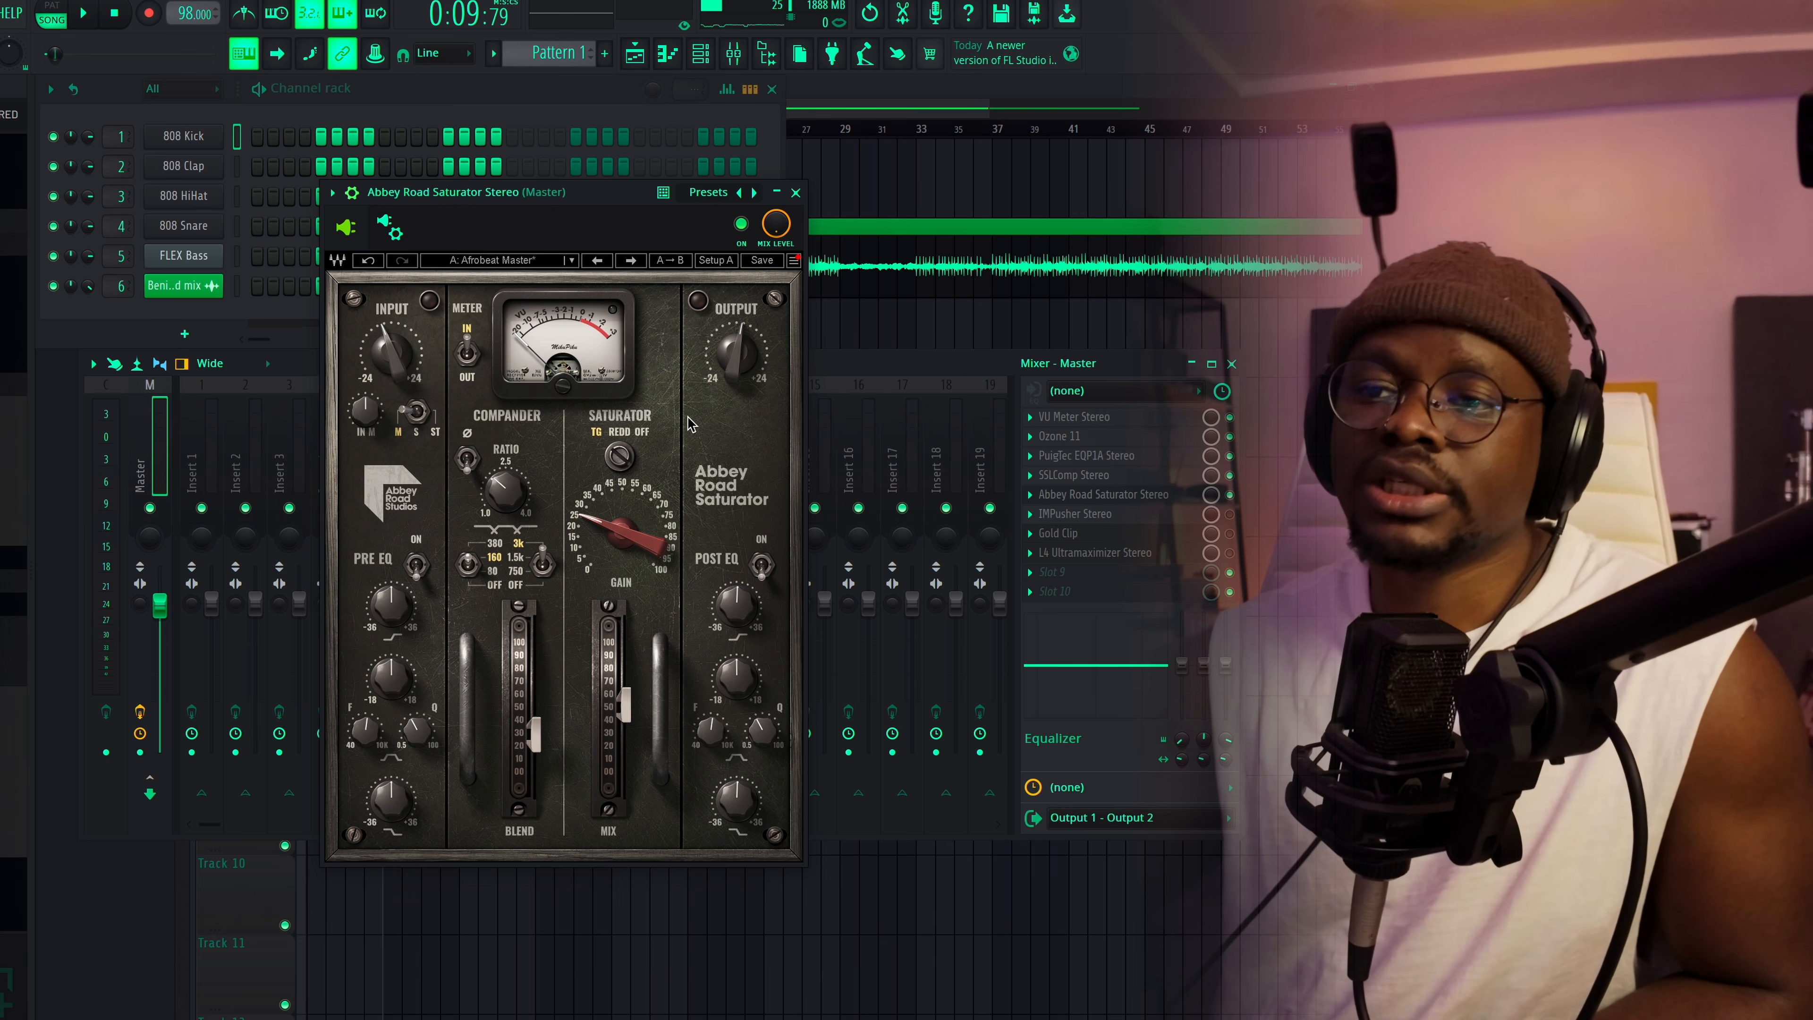
left_click(741, 224)
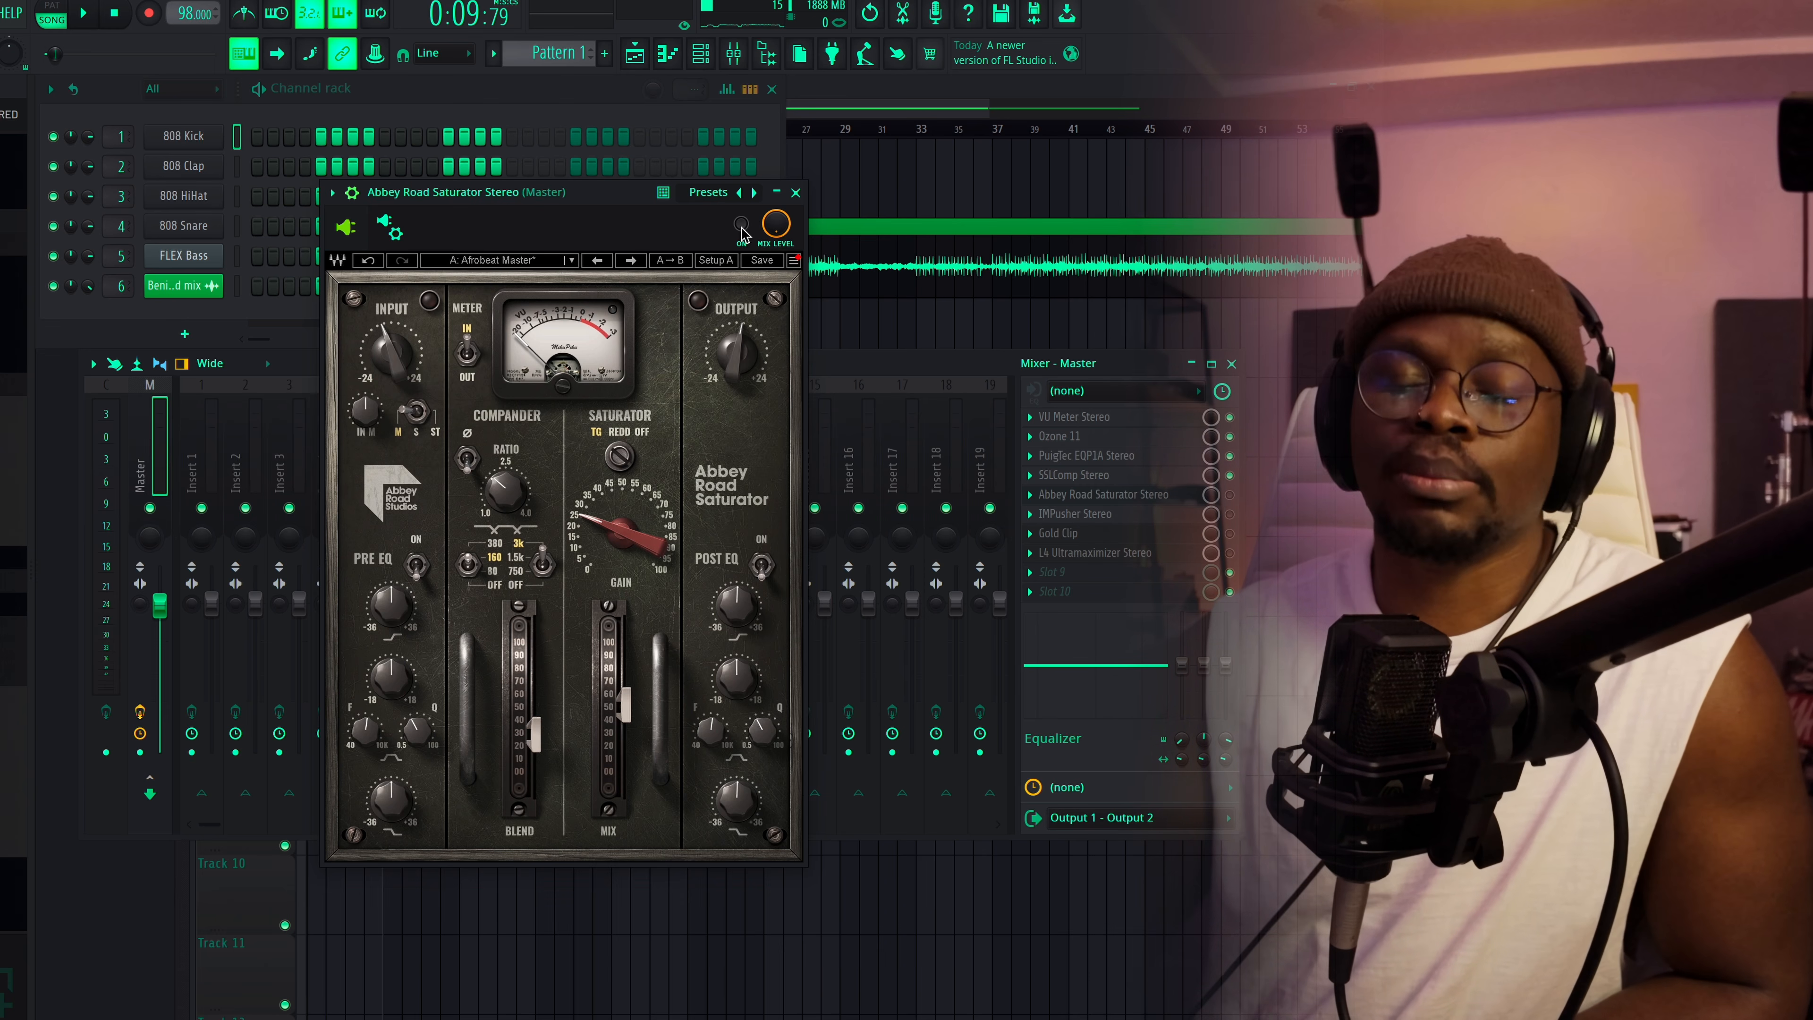
key("space")
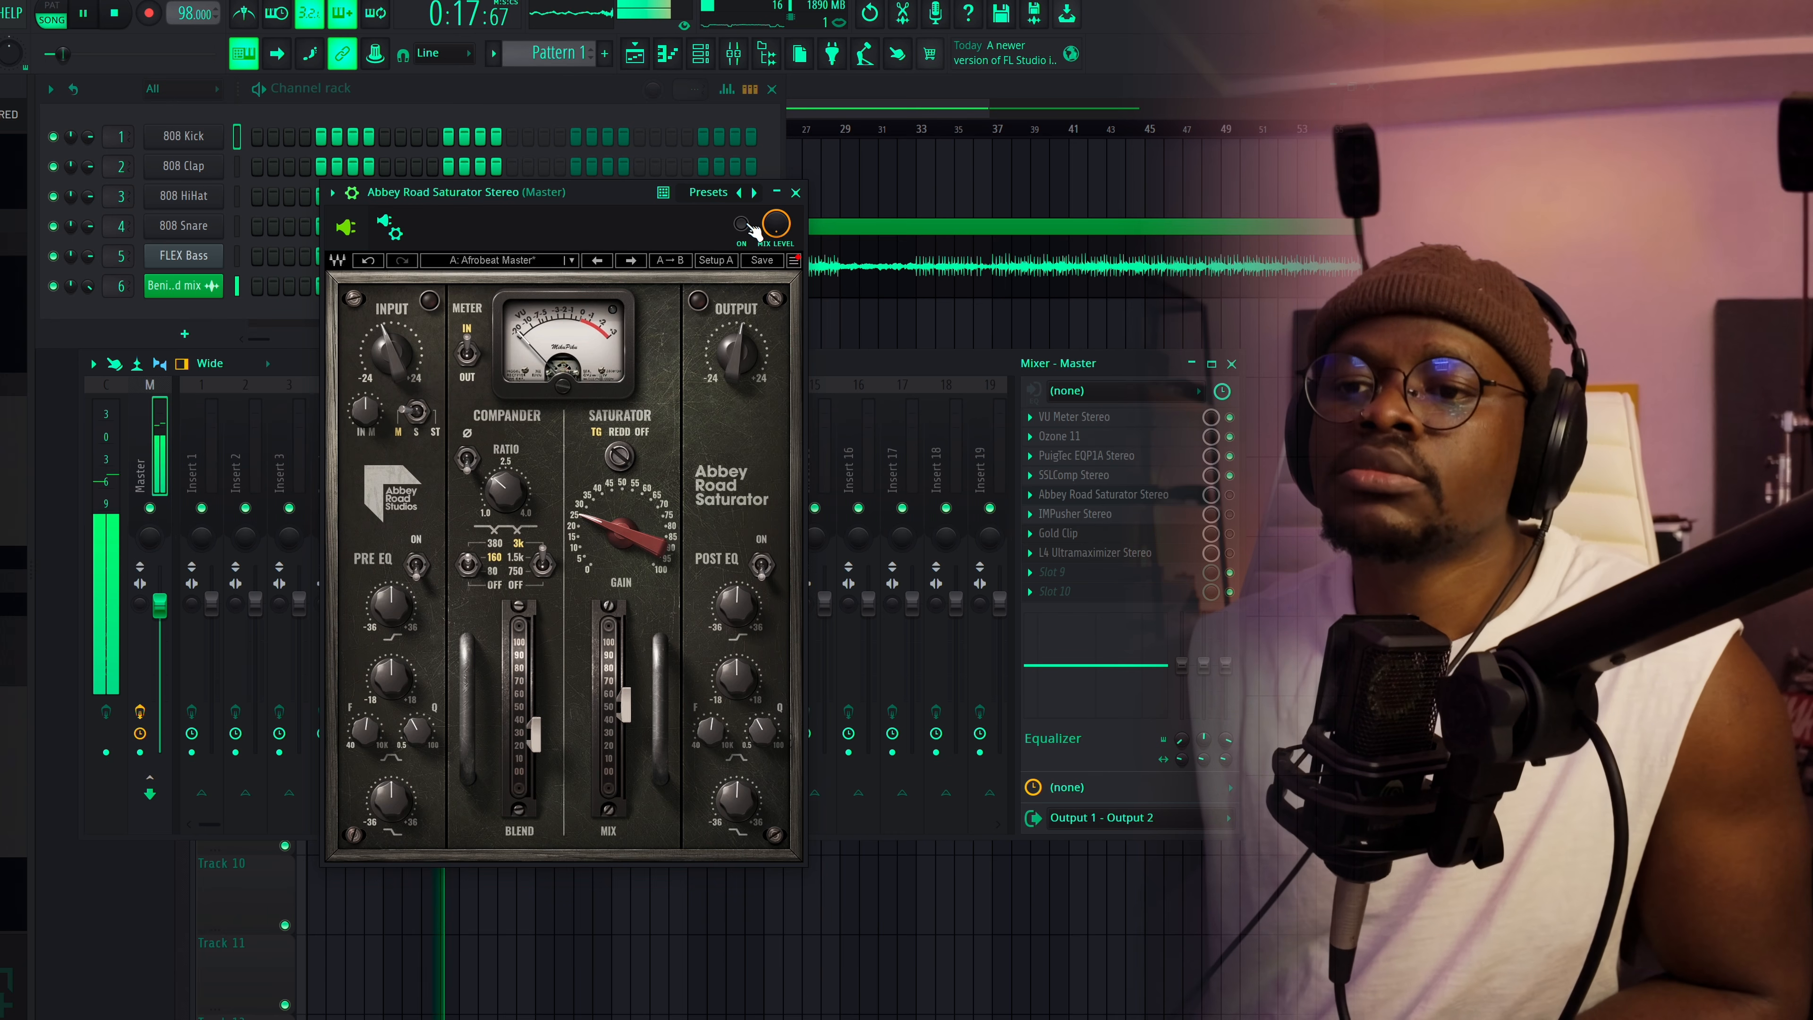
key("space")
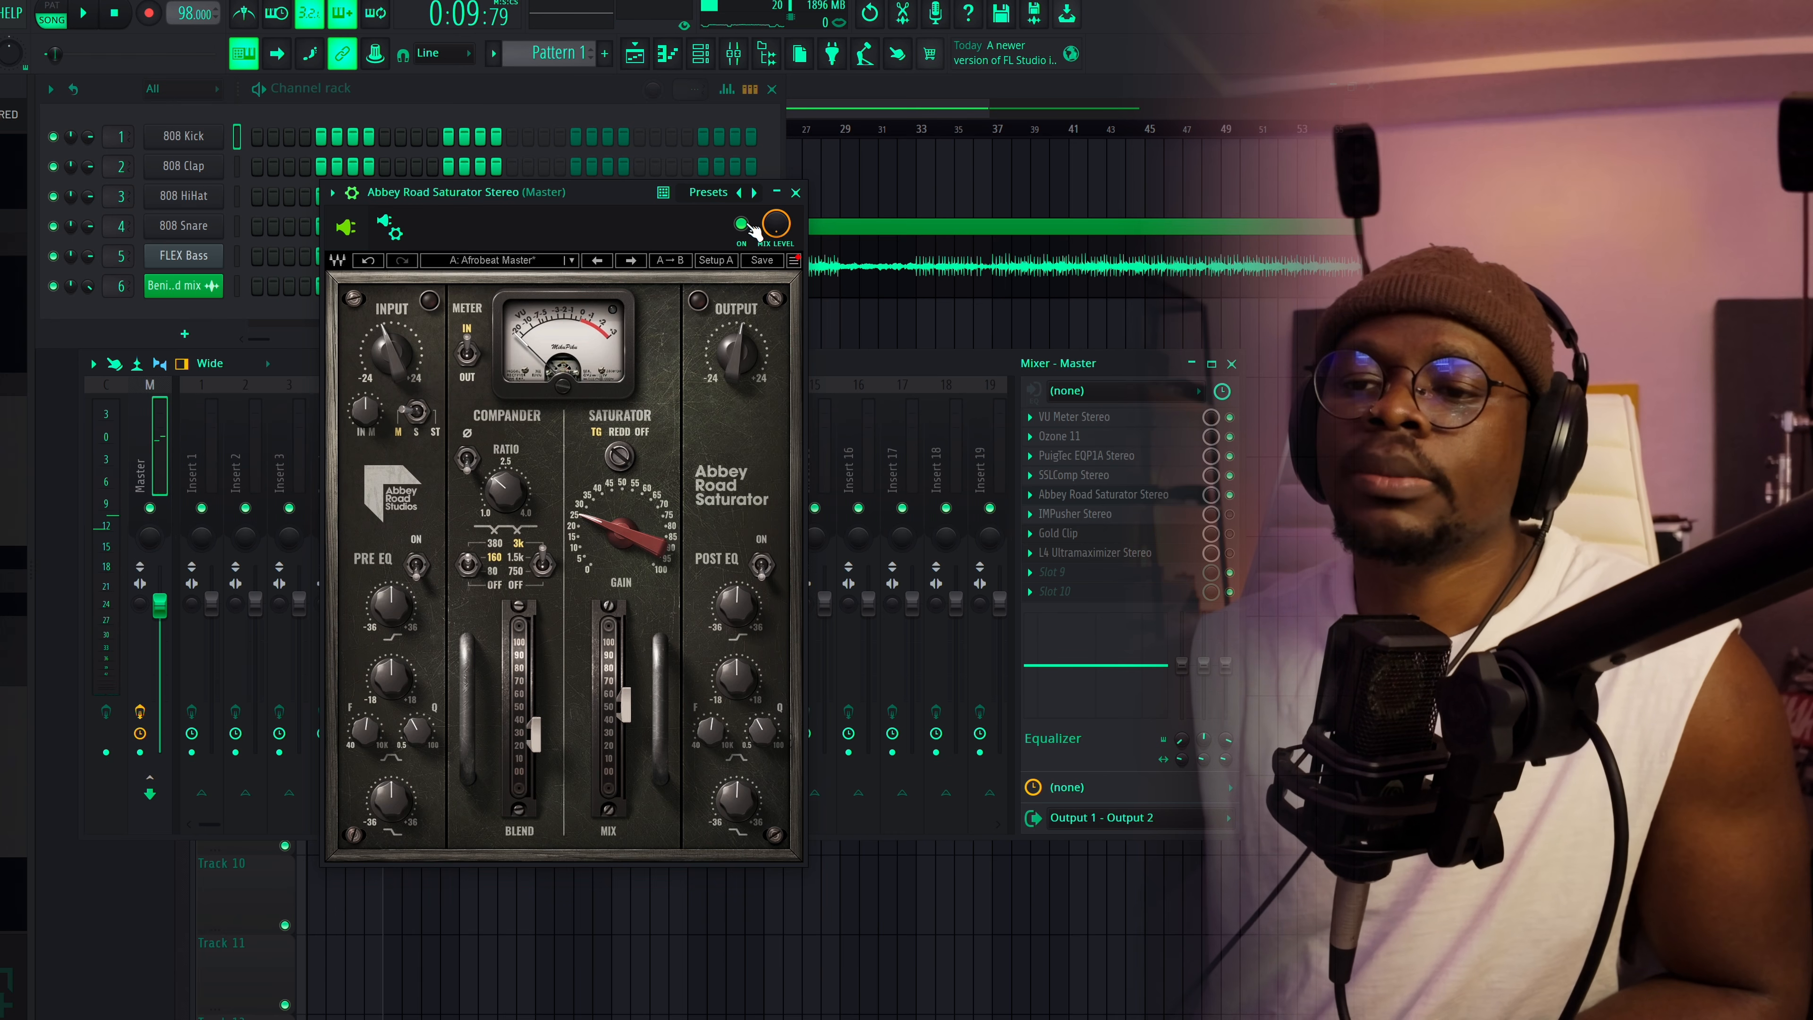
key("space")
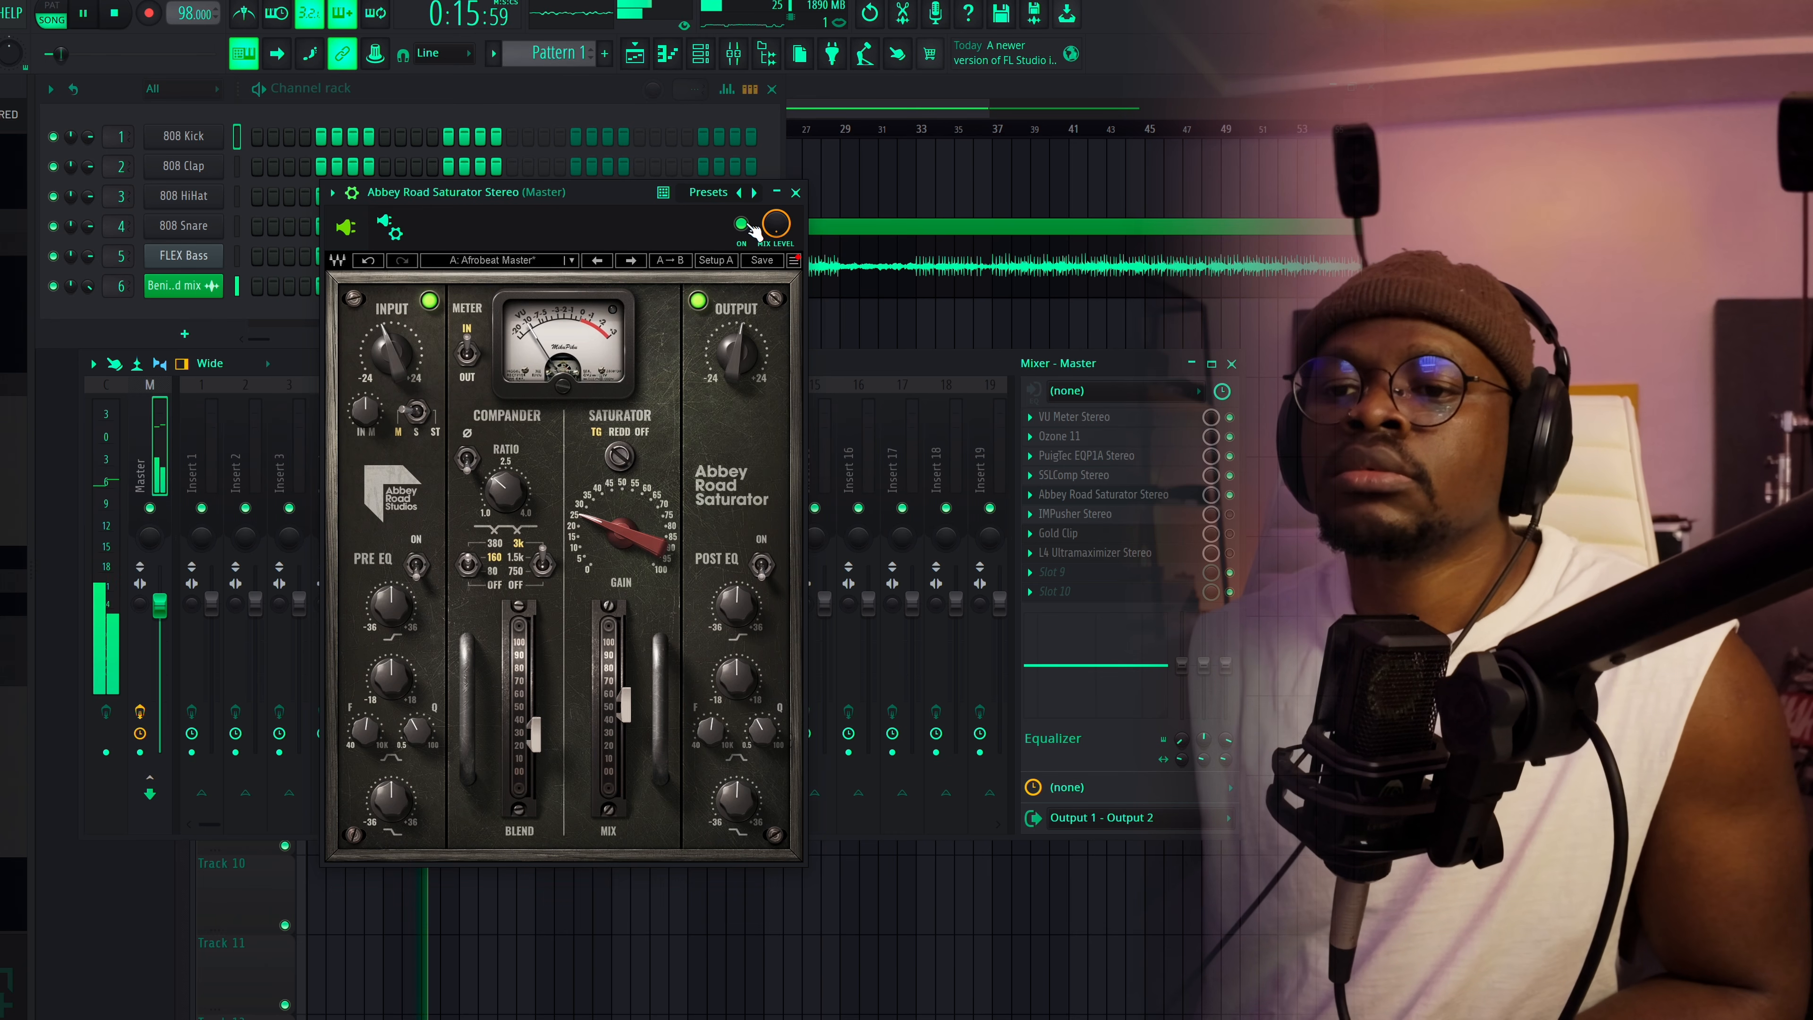
key("space")
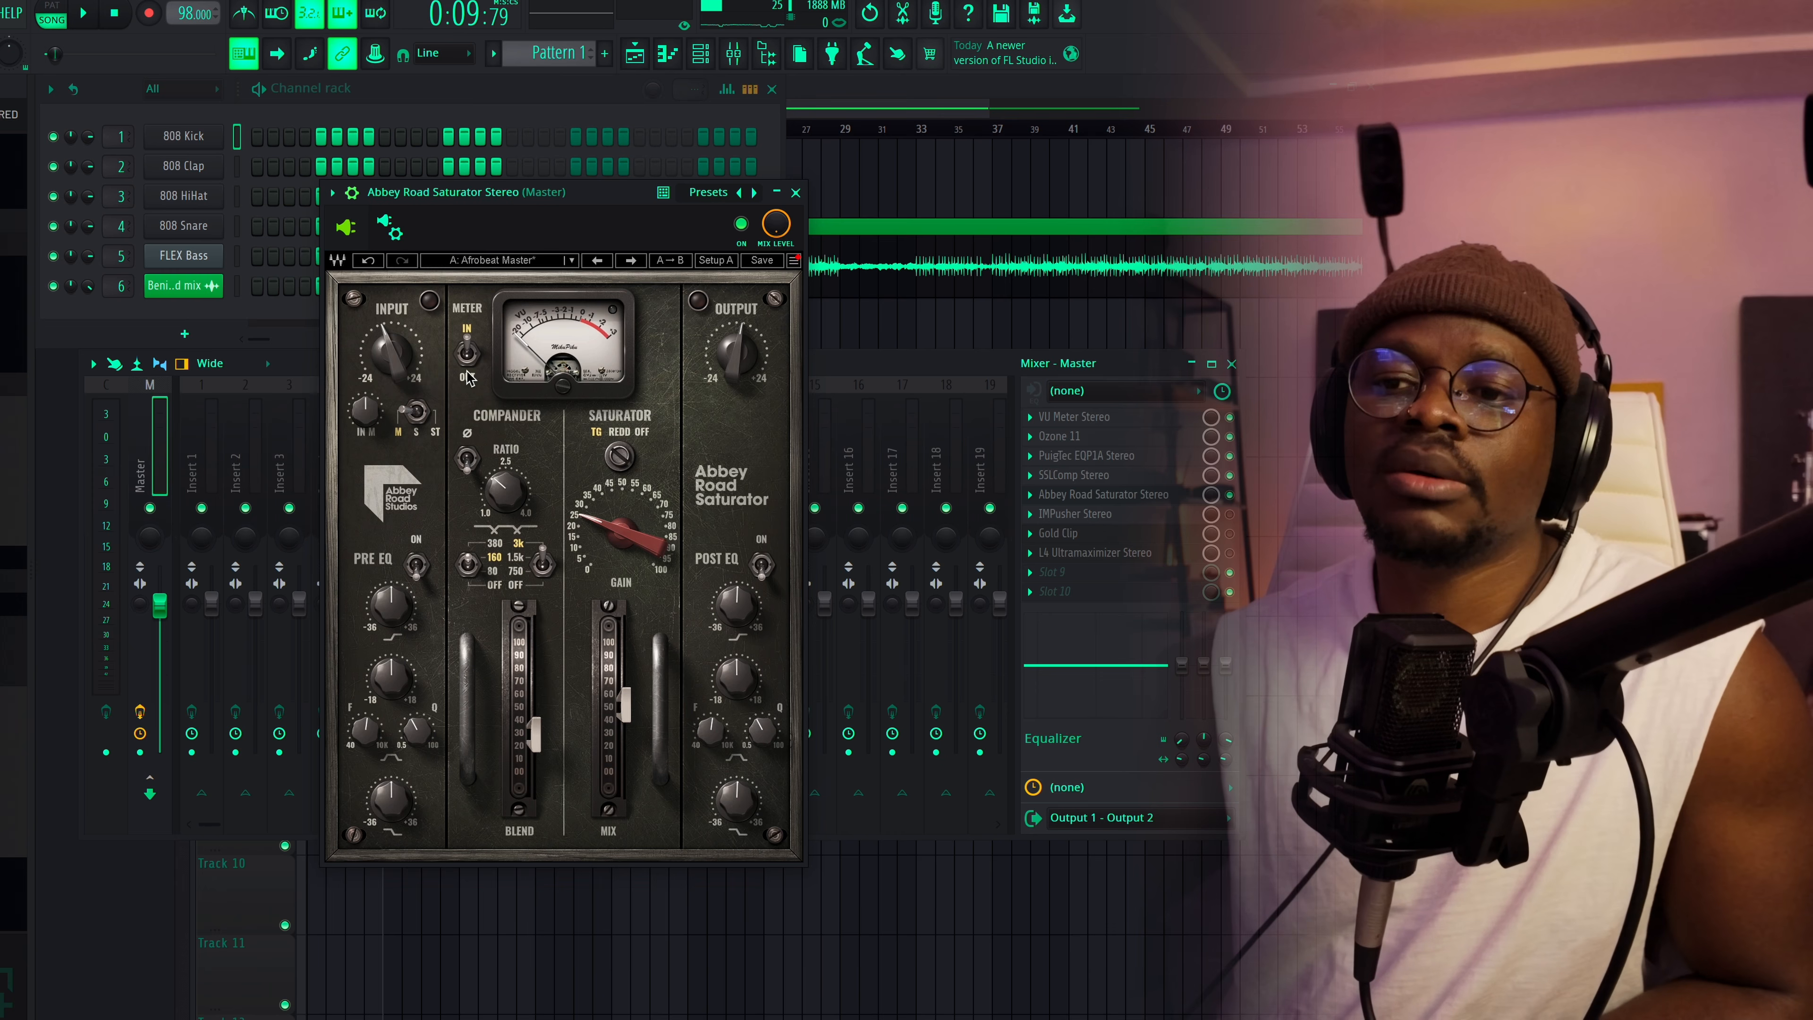
Set the Abbey Road Saturator's meter to OUT and play the song to check its output level
left_click(468, 355)
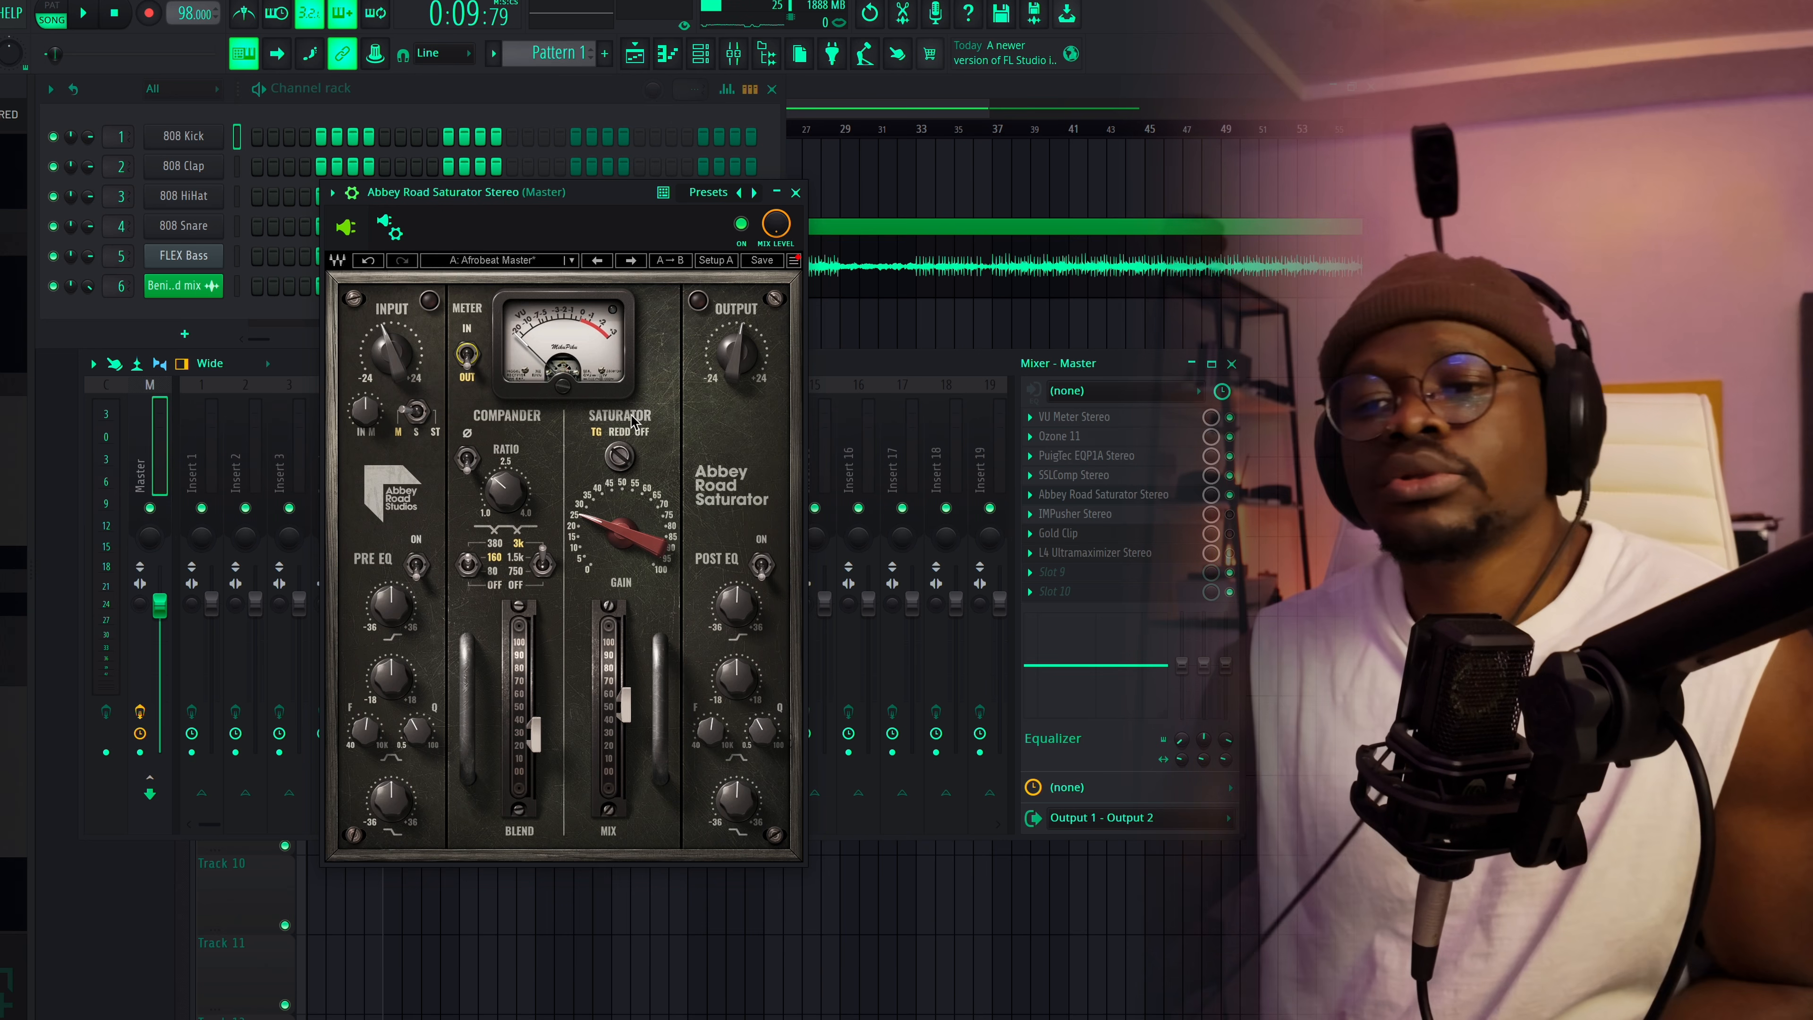
key("space")
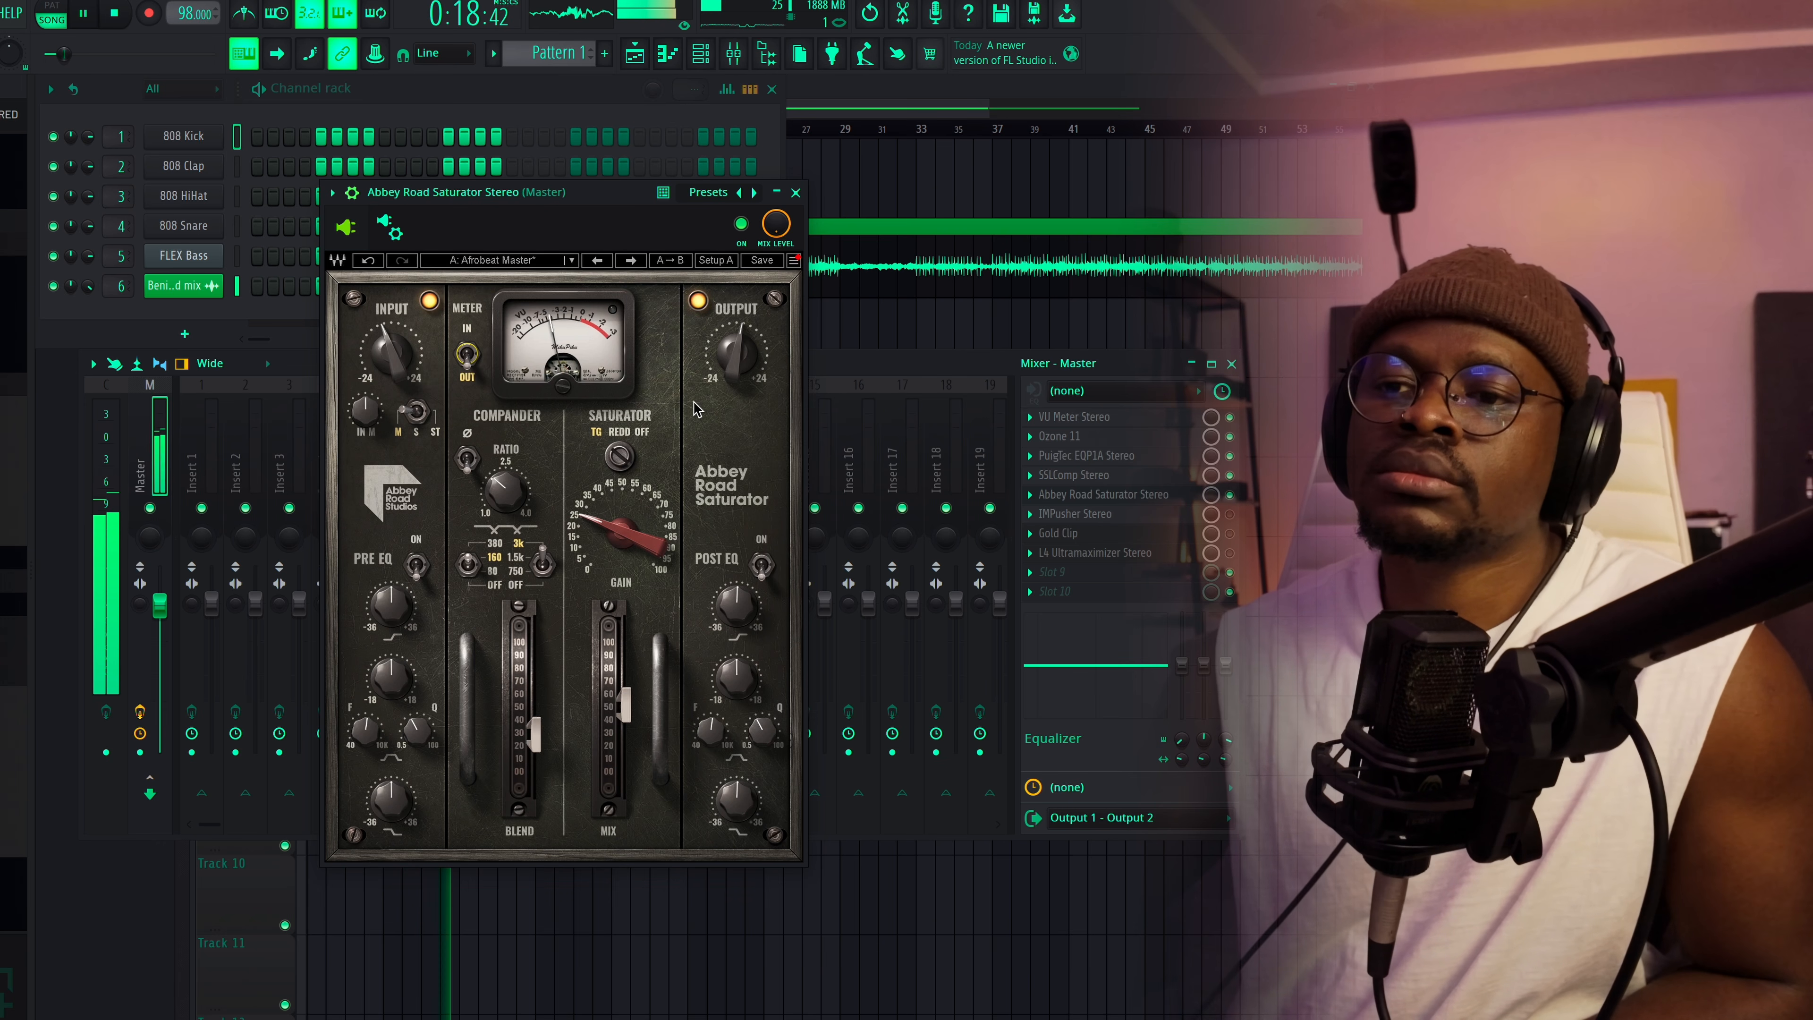
key("space")
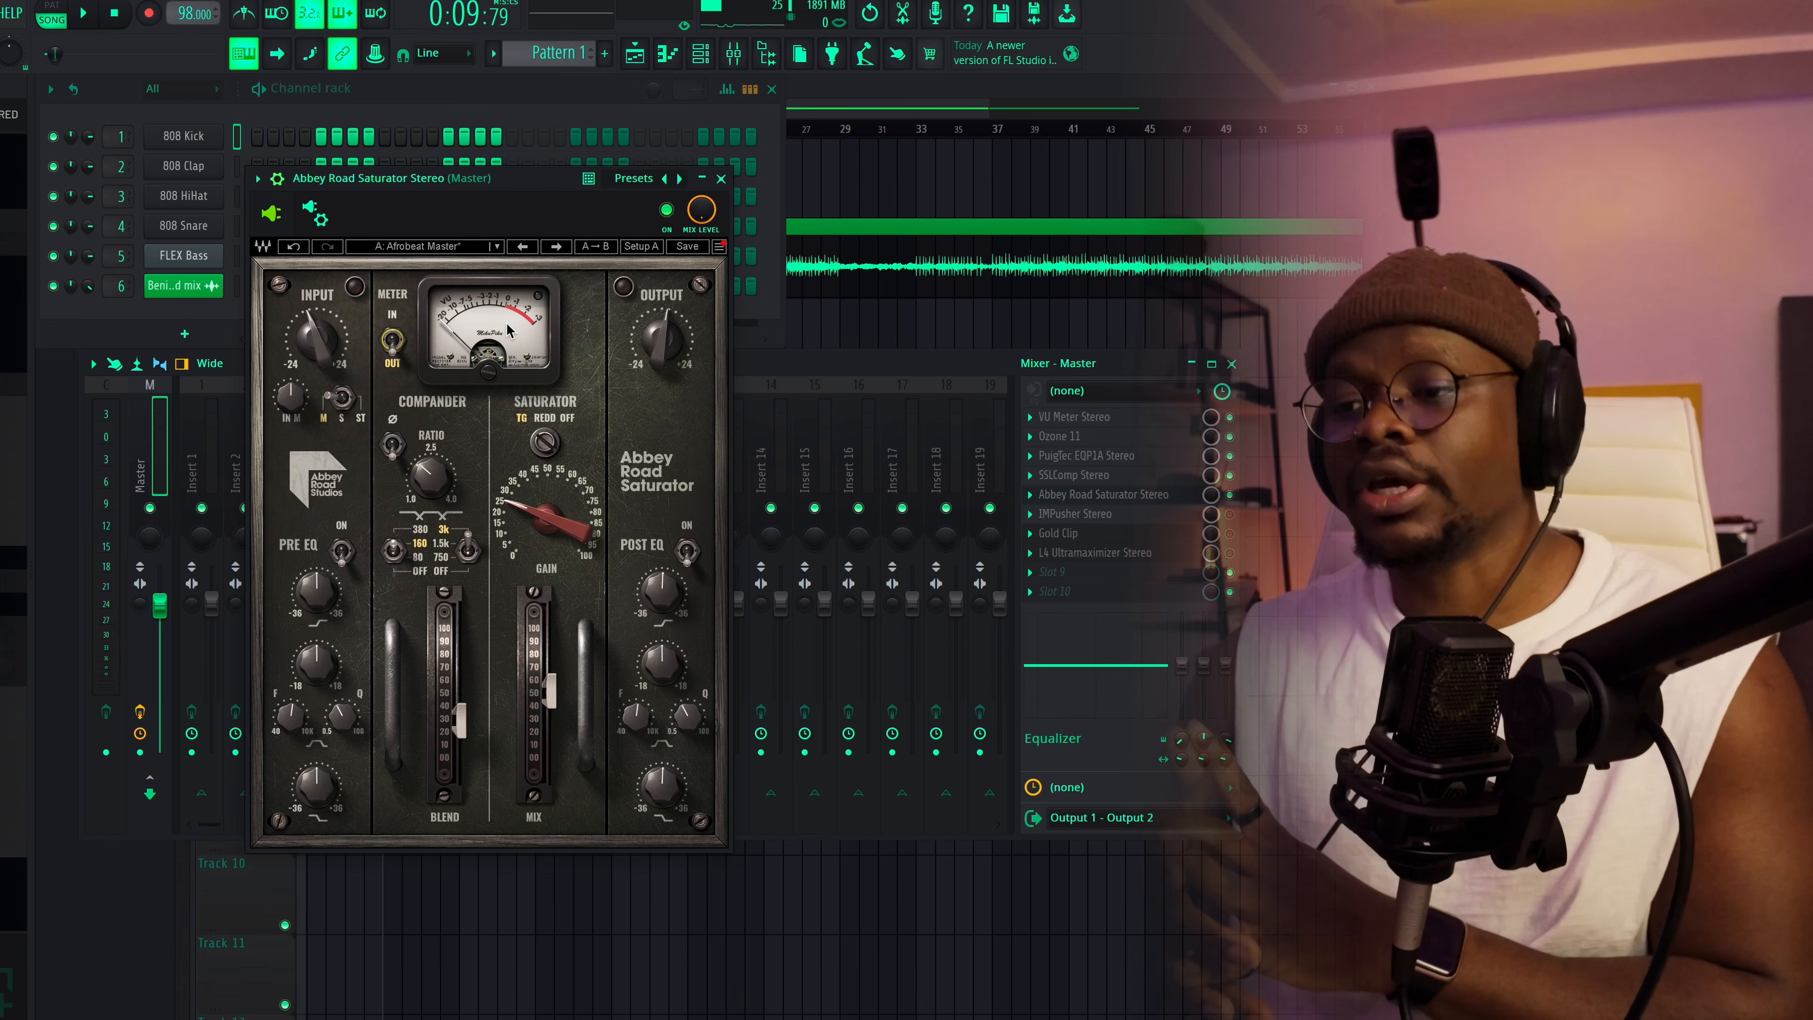
Close the Abbey Road Saturator, open Gold Clip from the Master track and move its window fully into view
key("Escape")
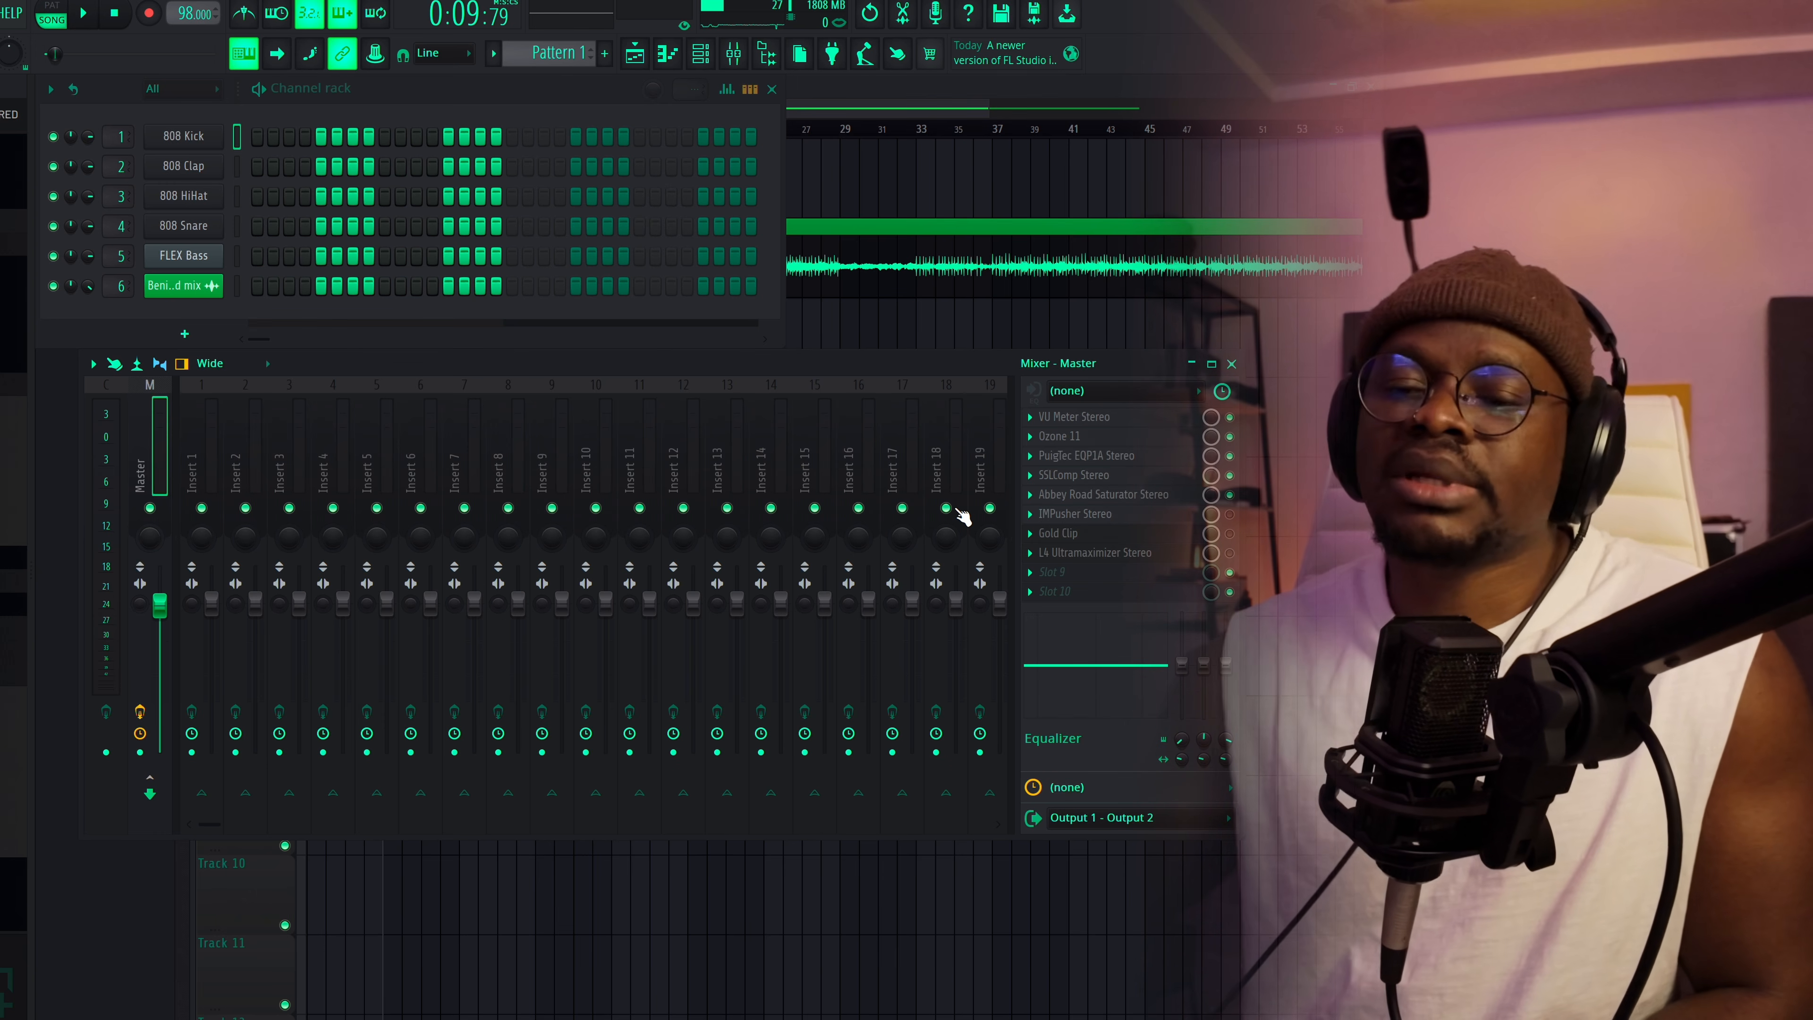
left_click(1076, 532)
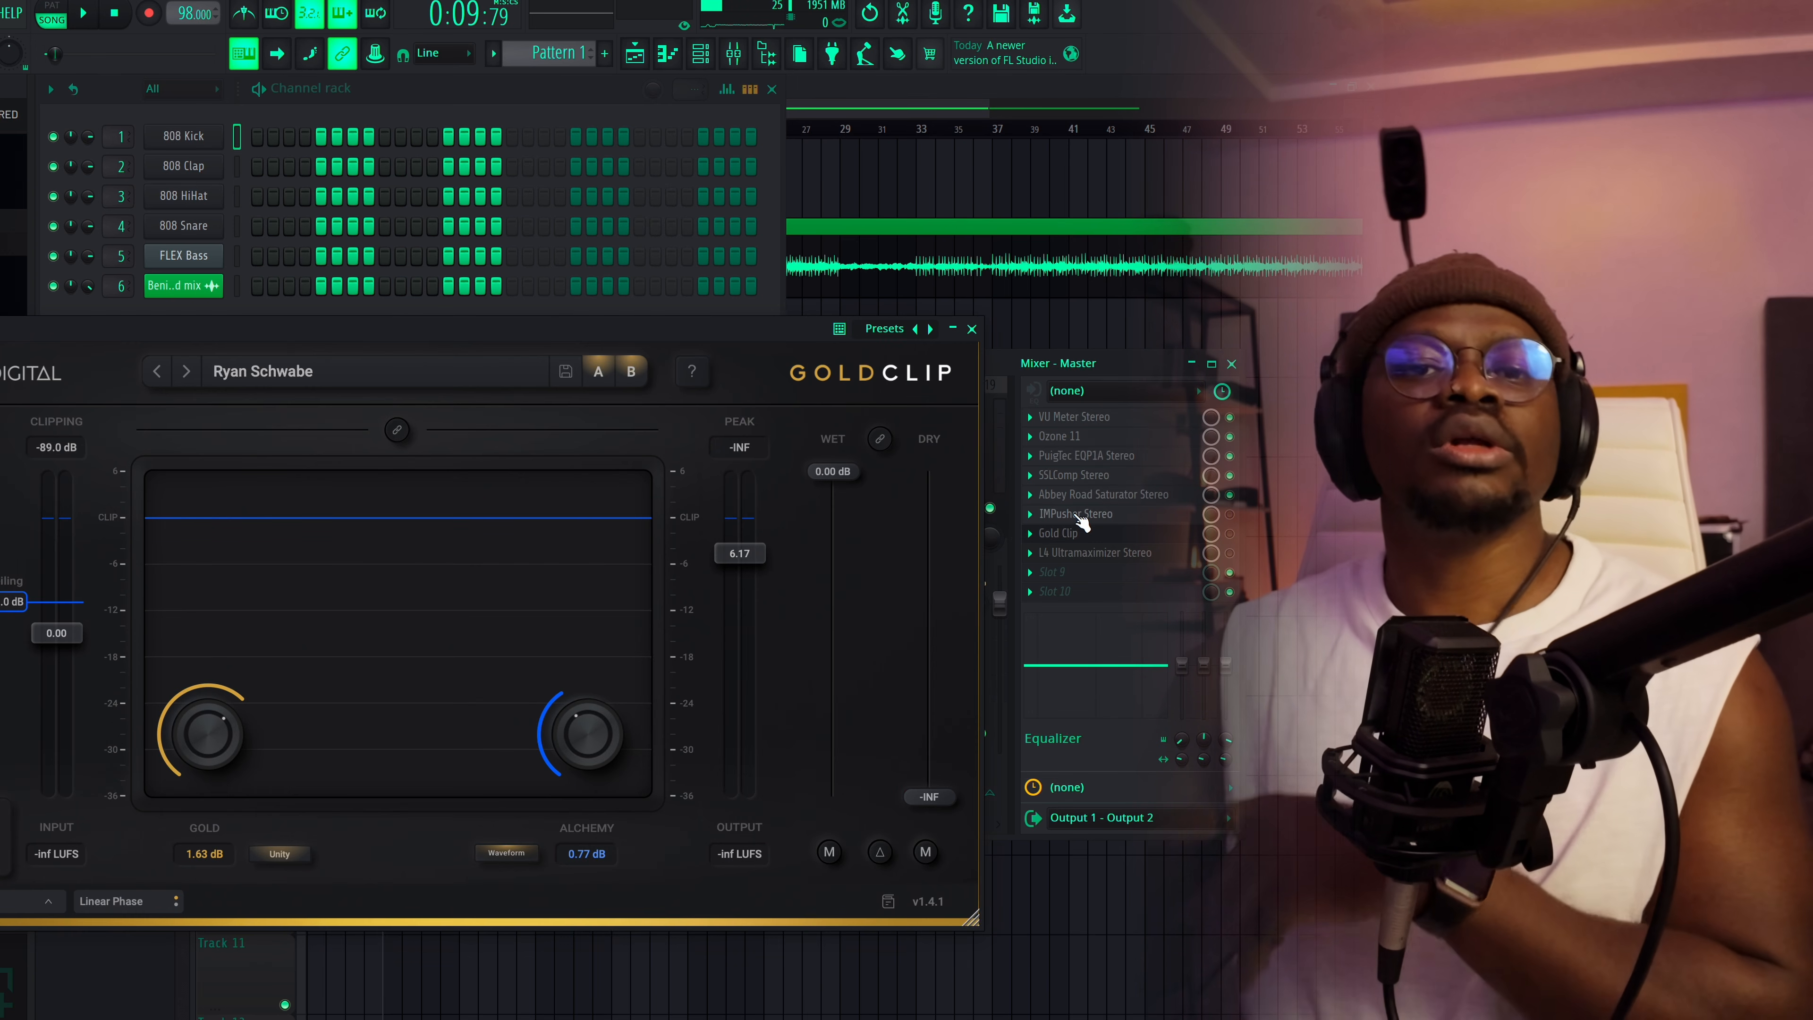
left_click(971, 329)
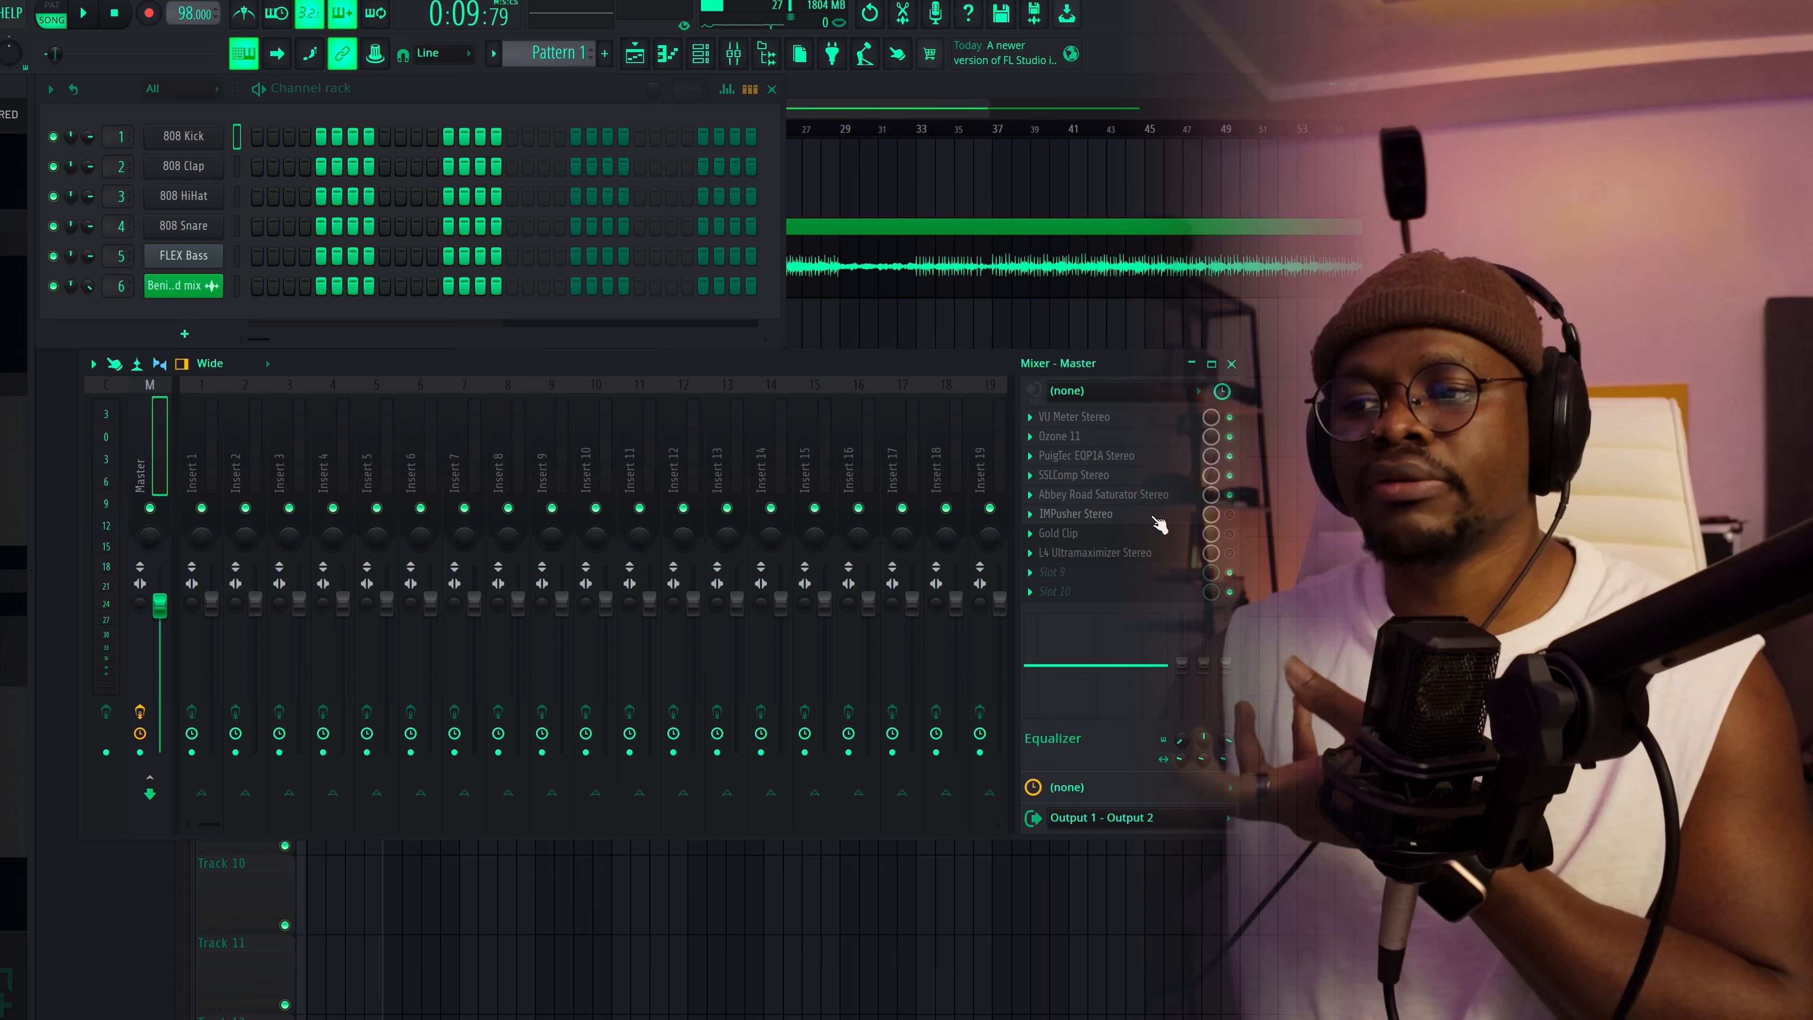
left_click(1133, 535)
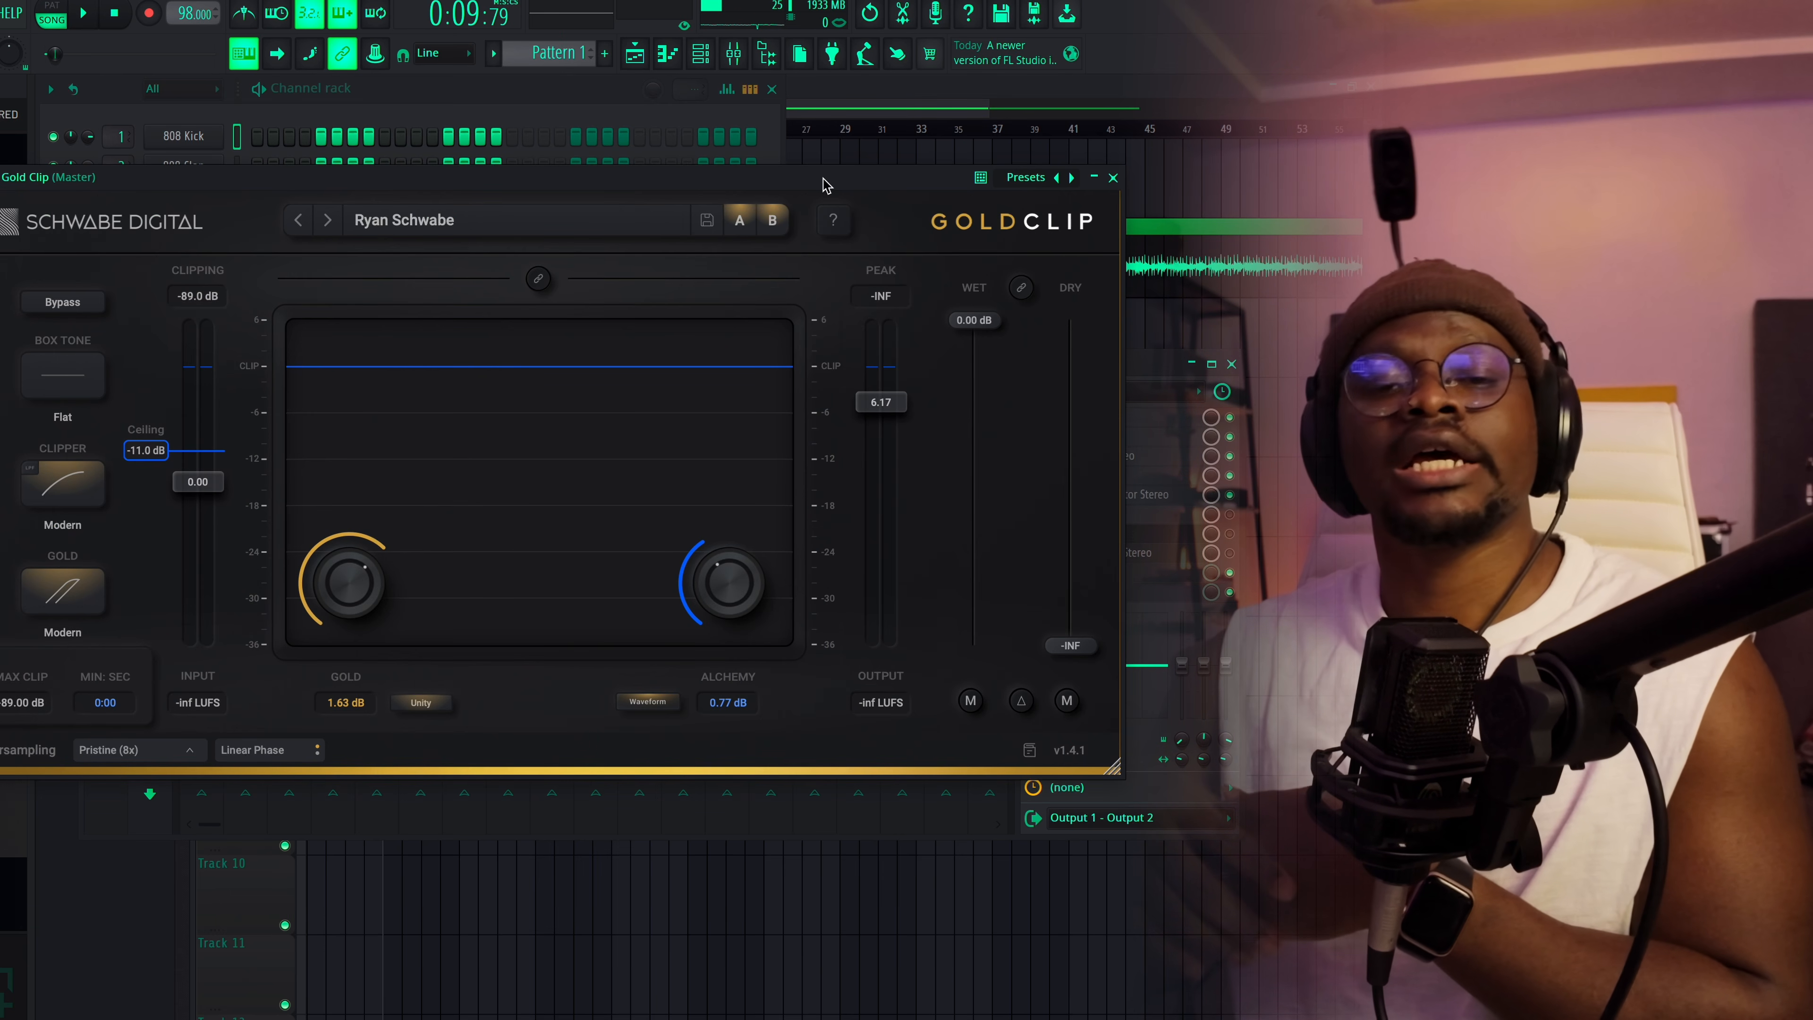
left_click_drag(825, 185, 897, 200)
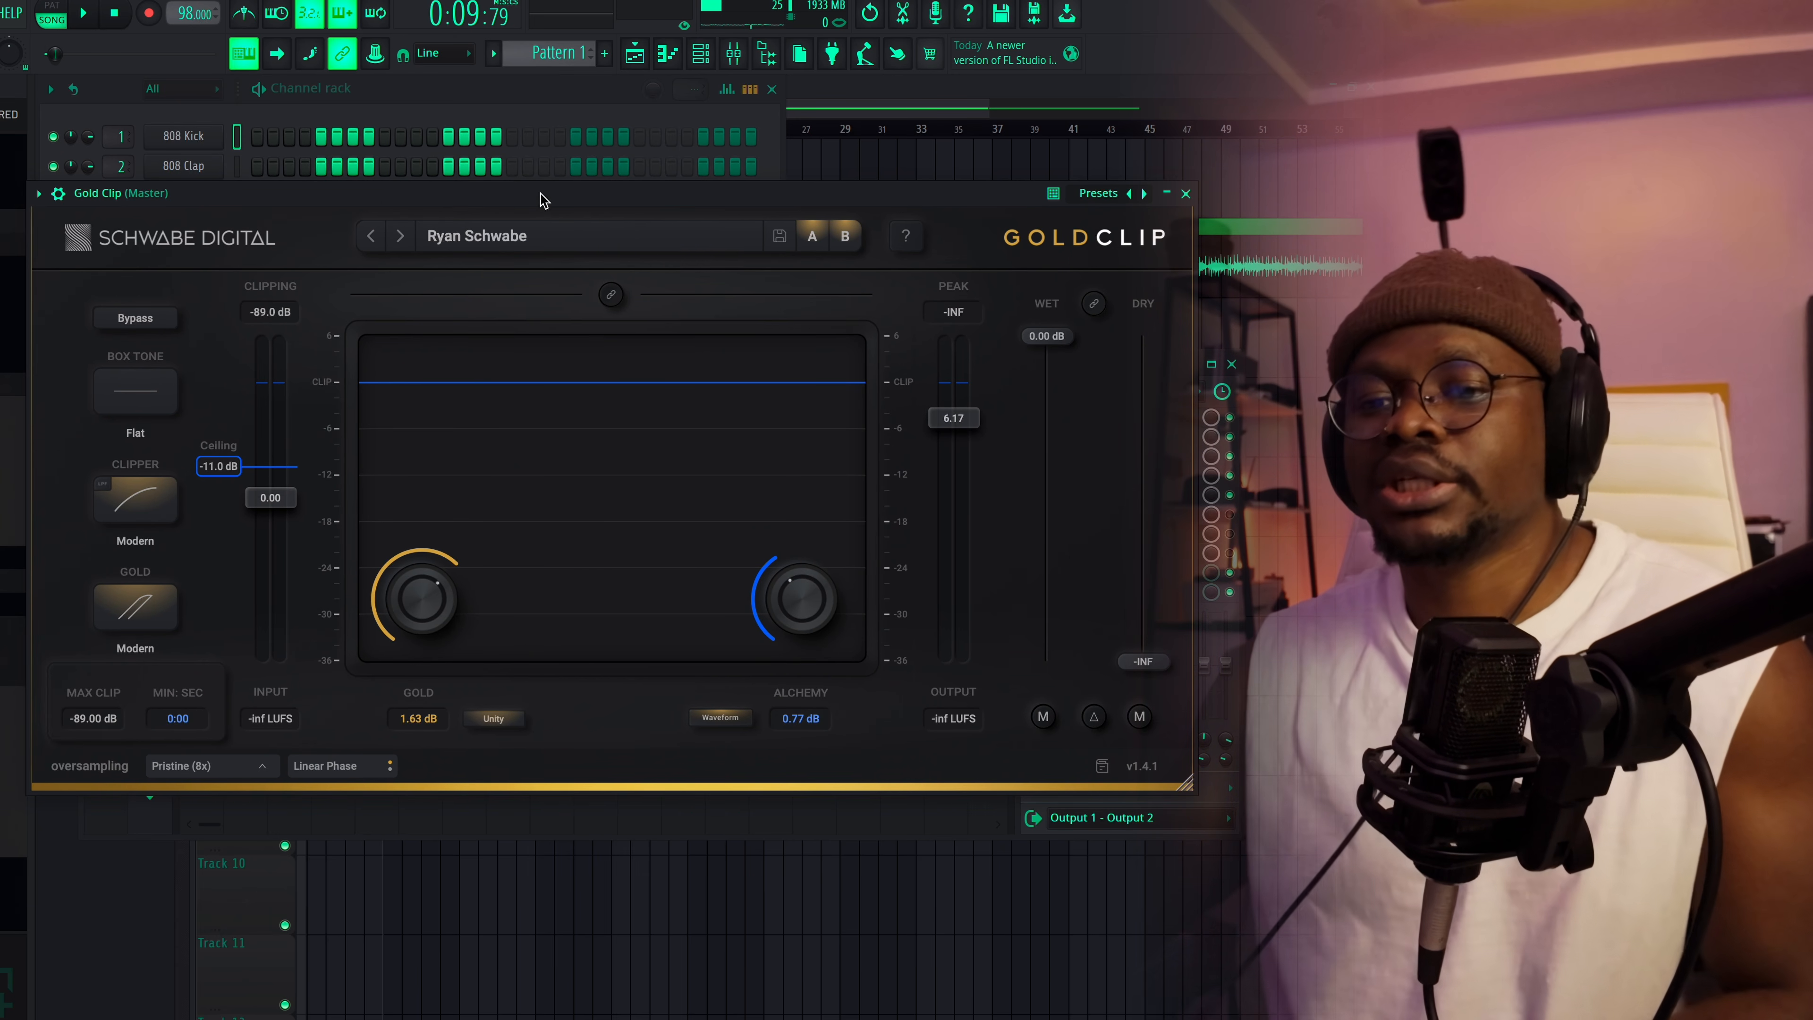
left_click_drag(542, 200, 532, 170)
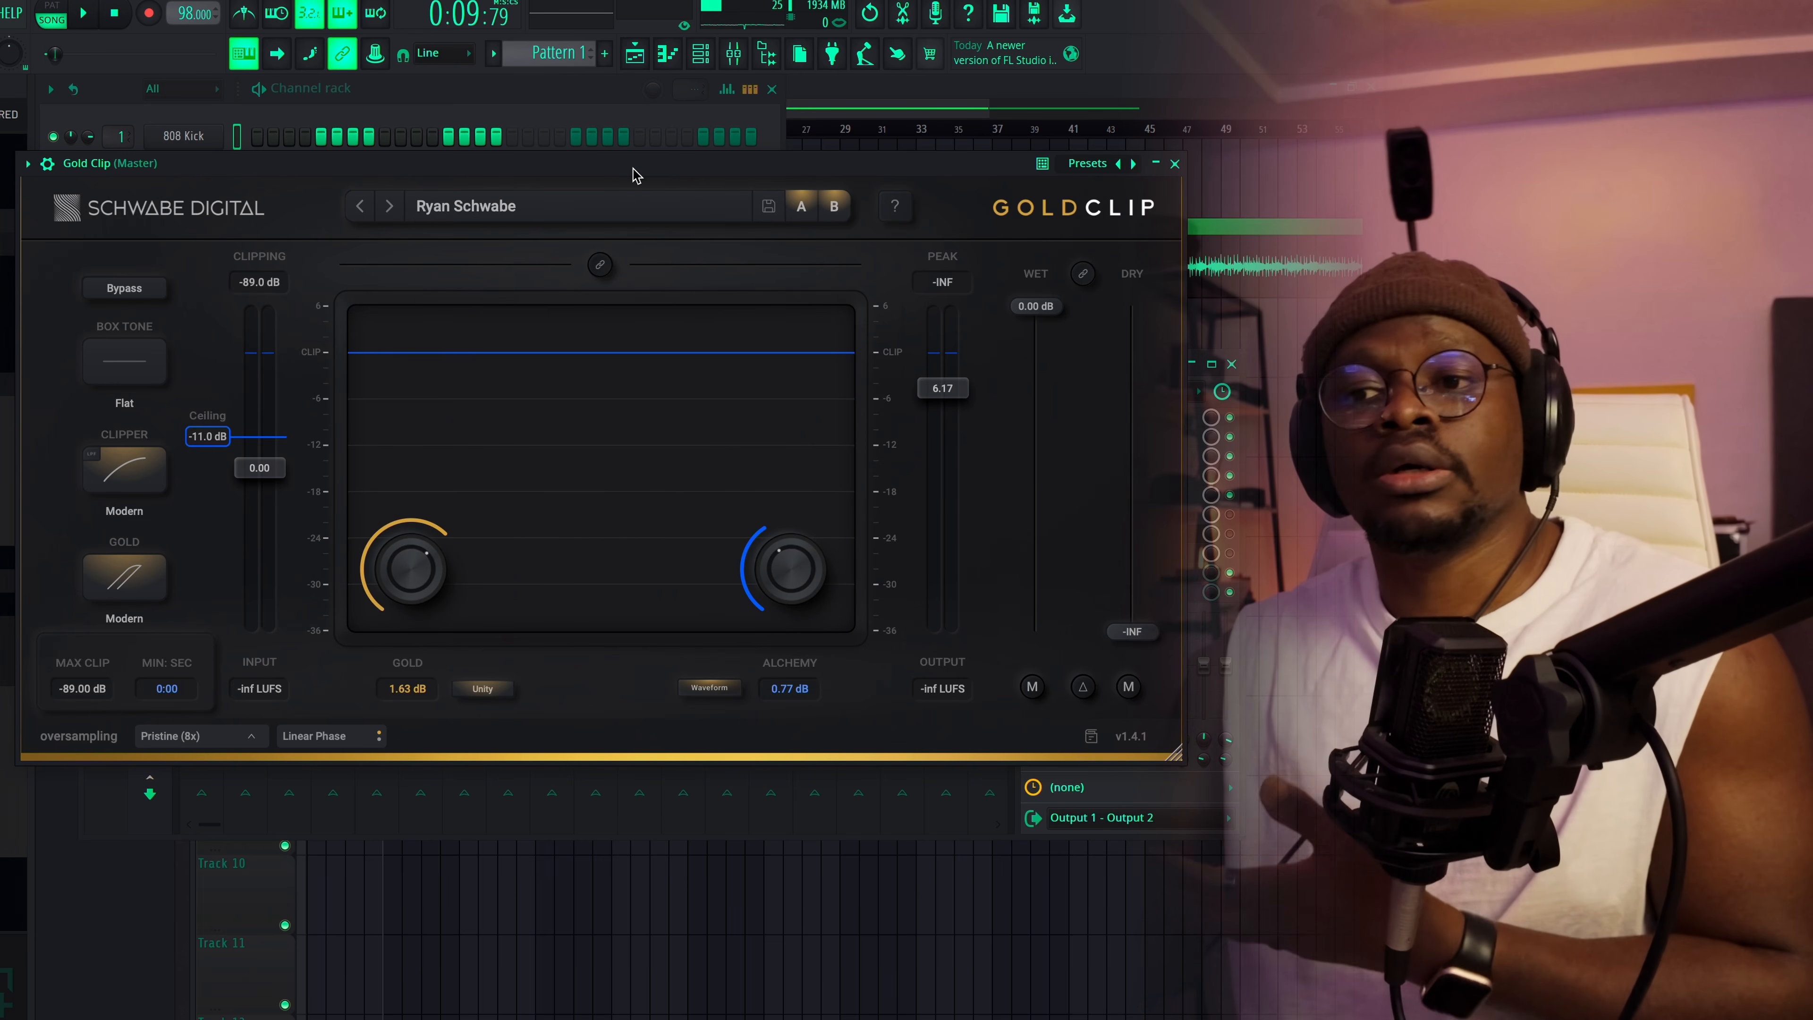
left_click_drag(632, 169, 563, 132)
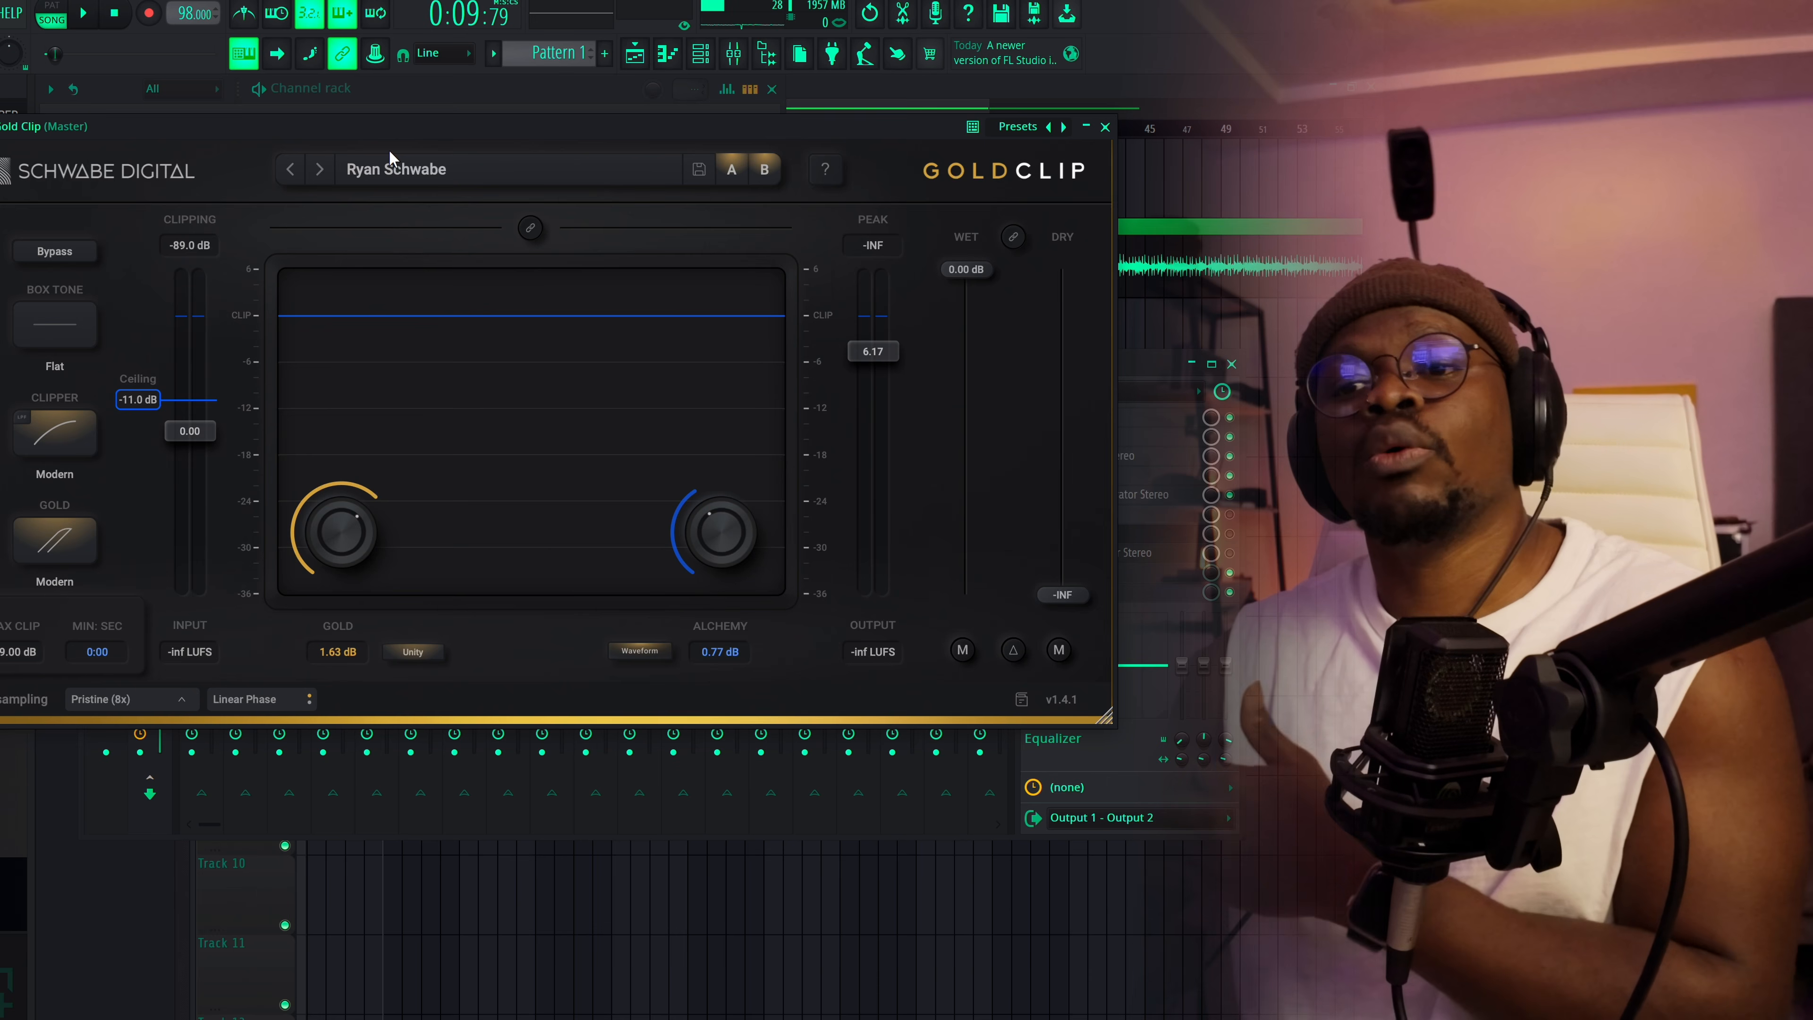
left_click_drag(393, 126, 408, 169)
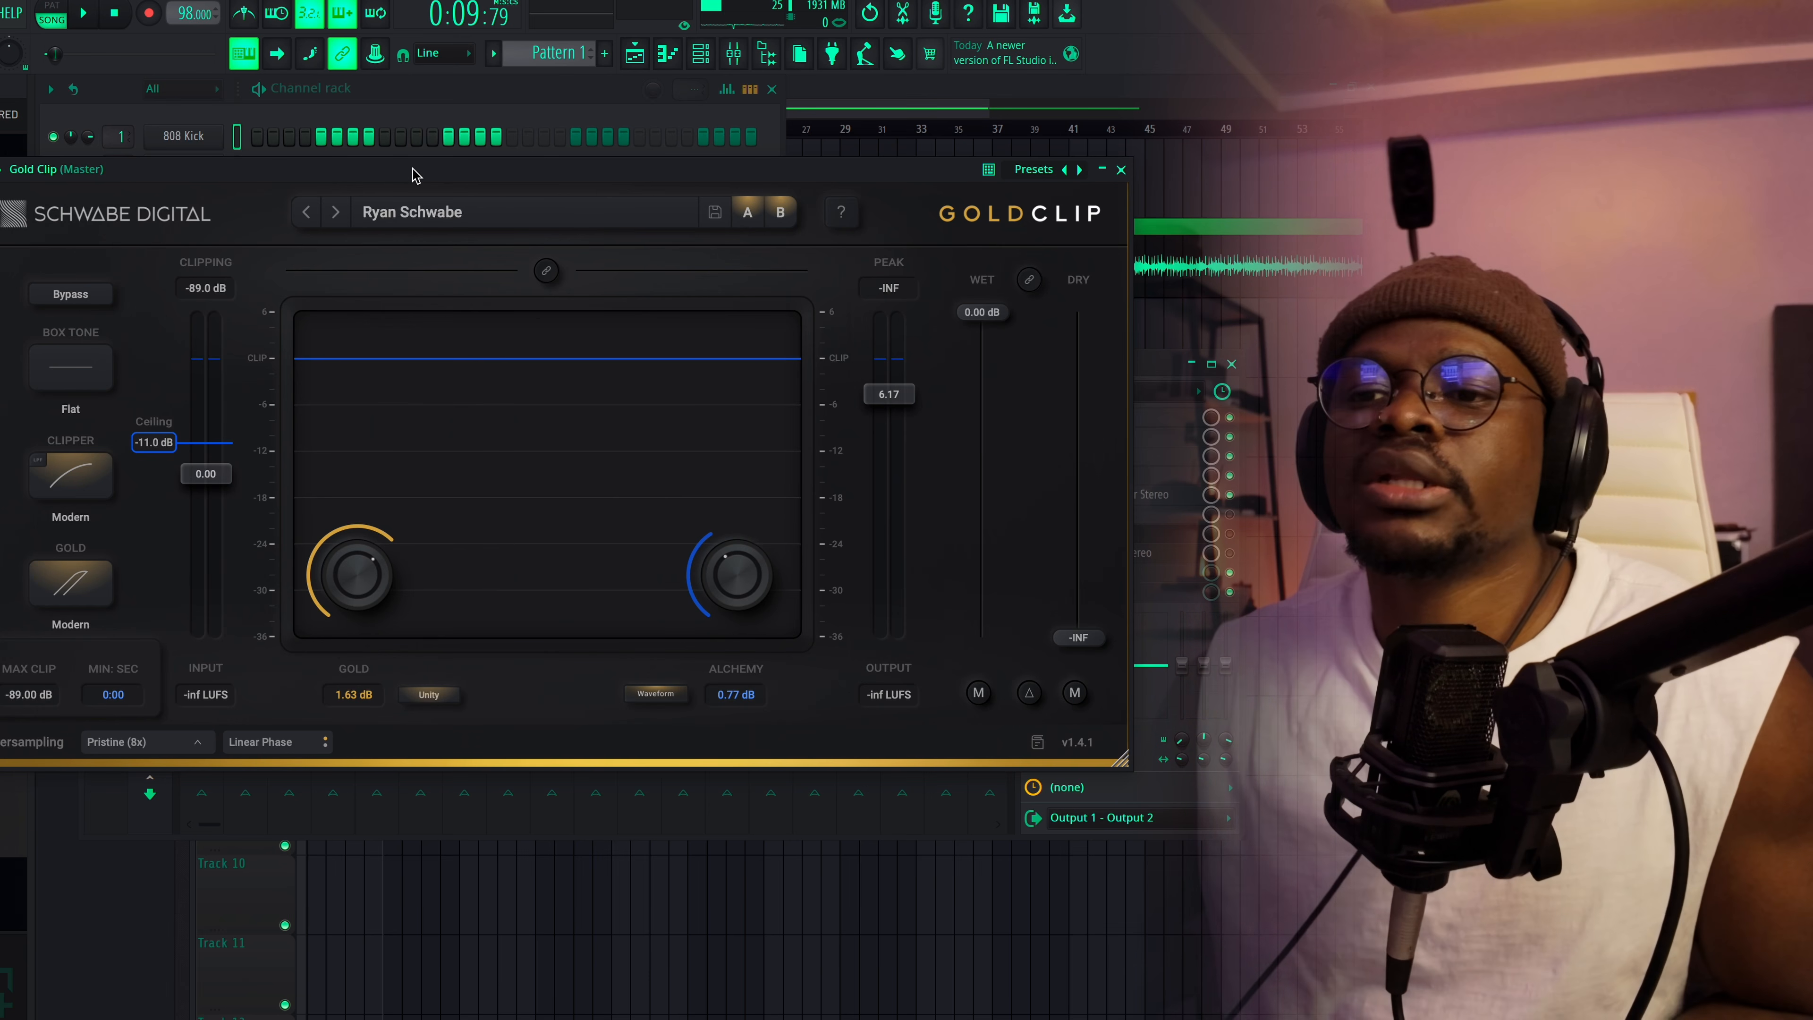
left_click_drag(409, 171, 455, 211)
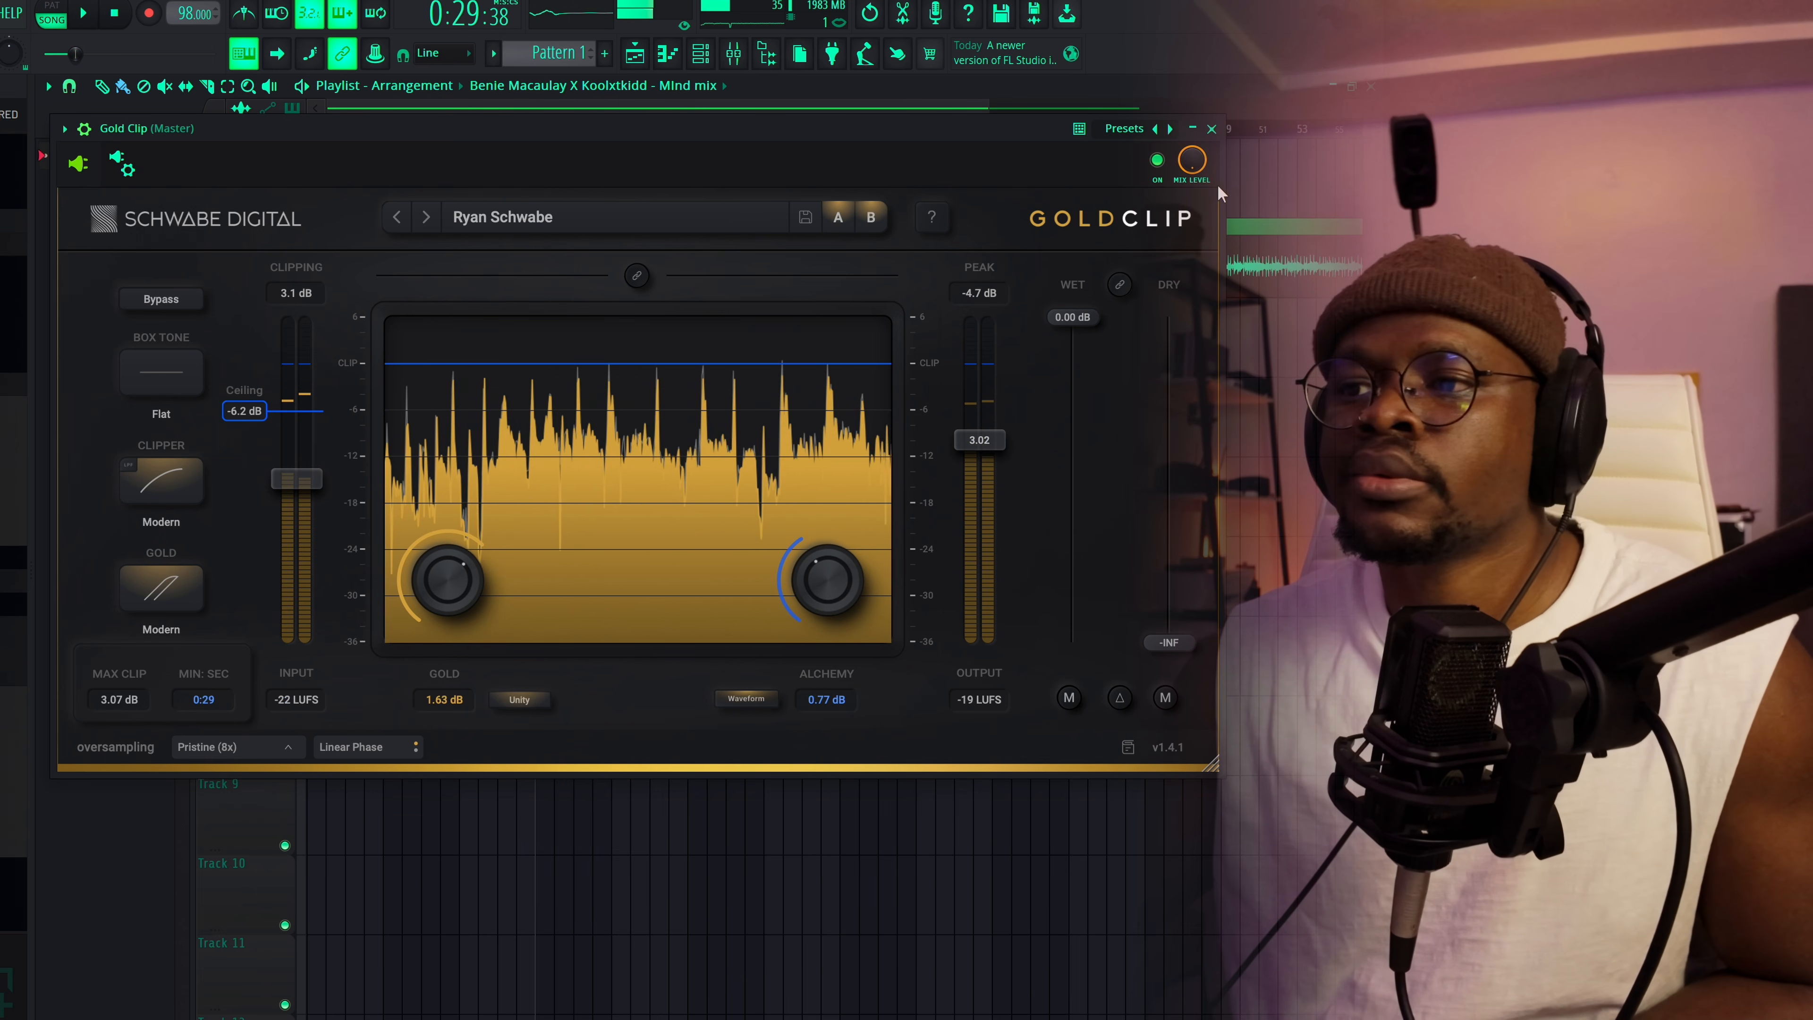
Compare the song with Gold Clip bypassed and enabled, playing the same section each time
key("space")
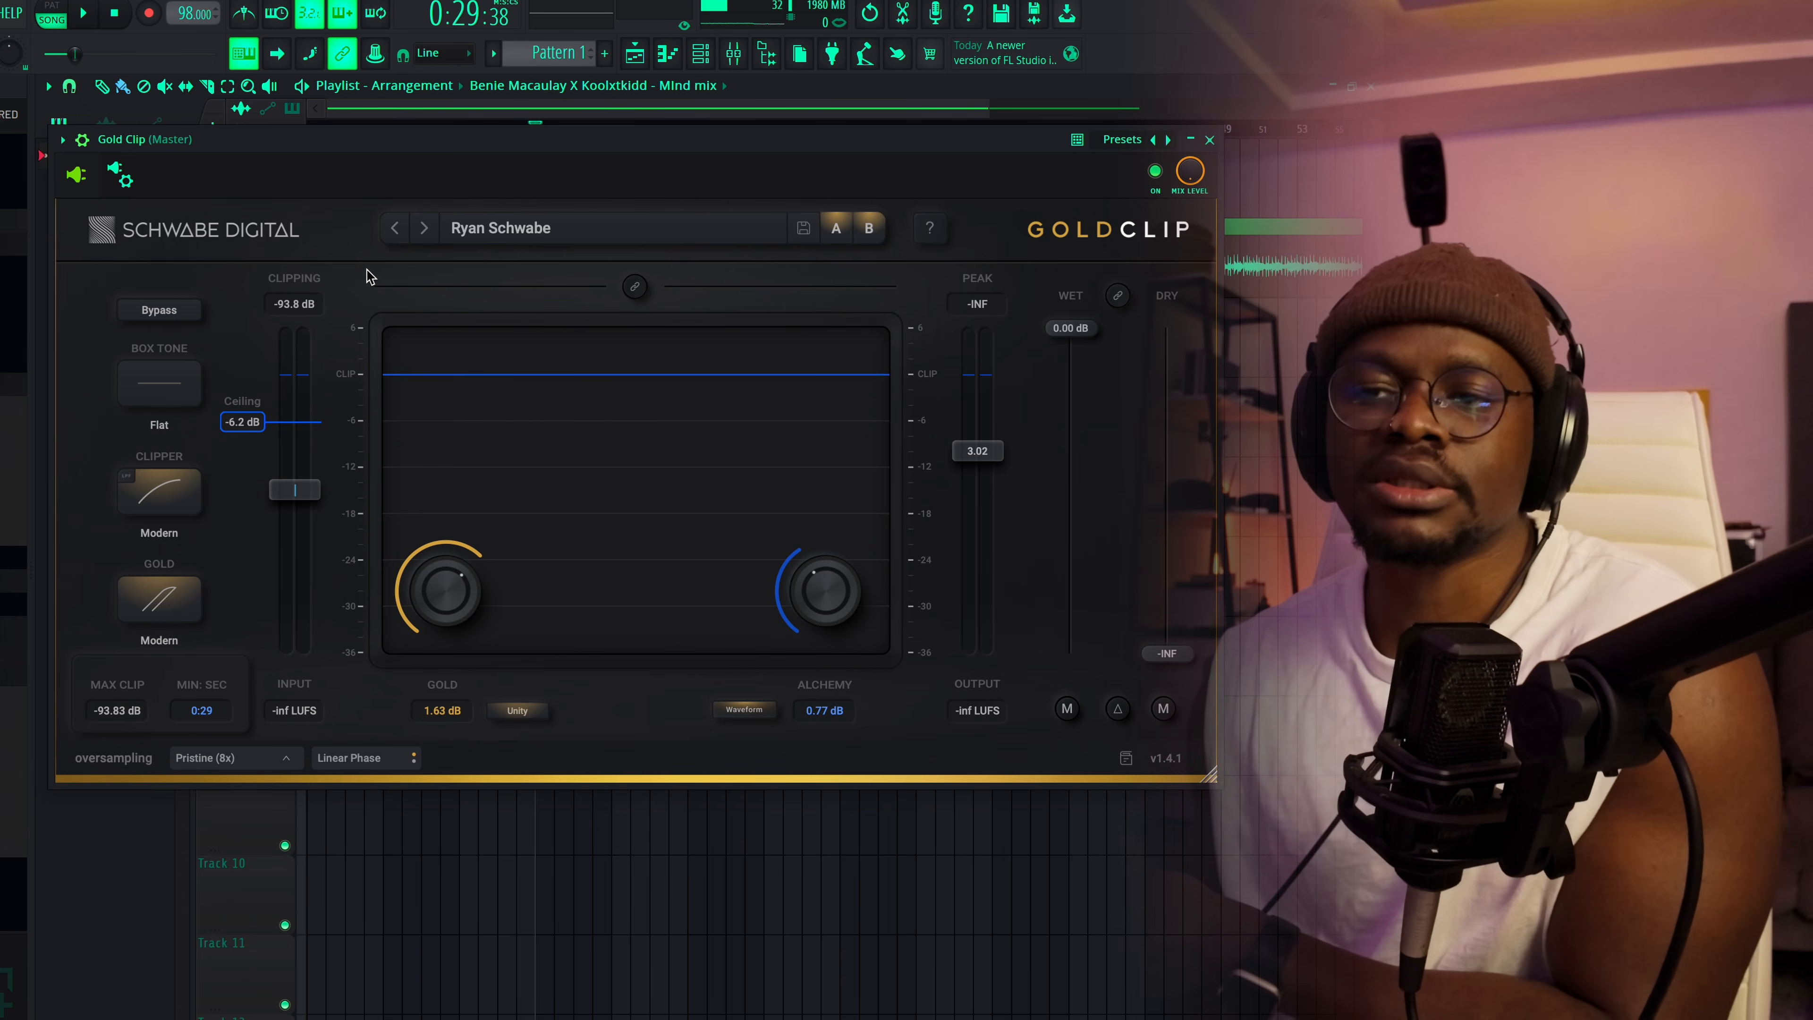
left_click_drag(754, 148, 764, 193)
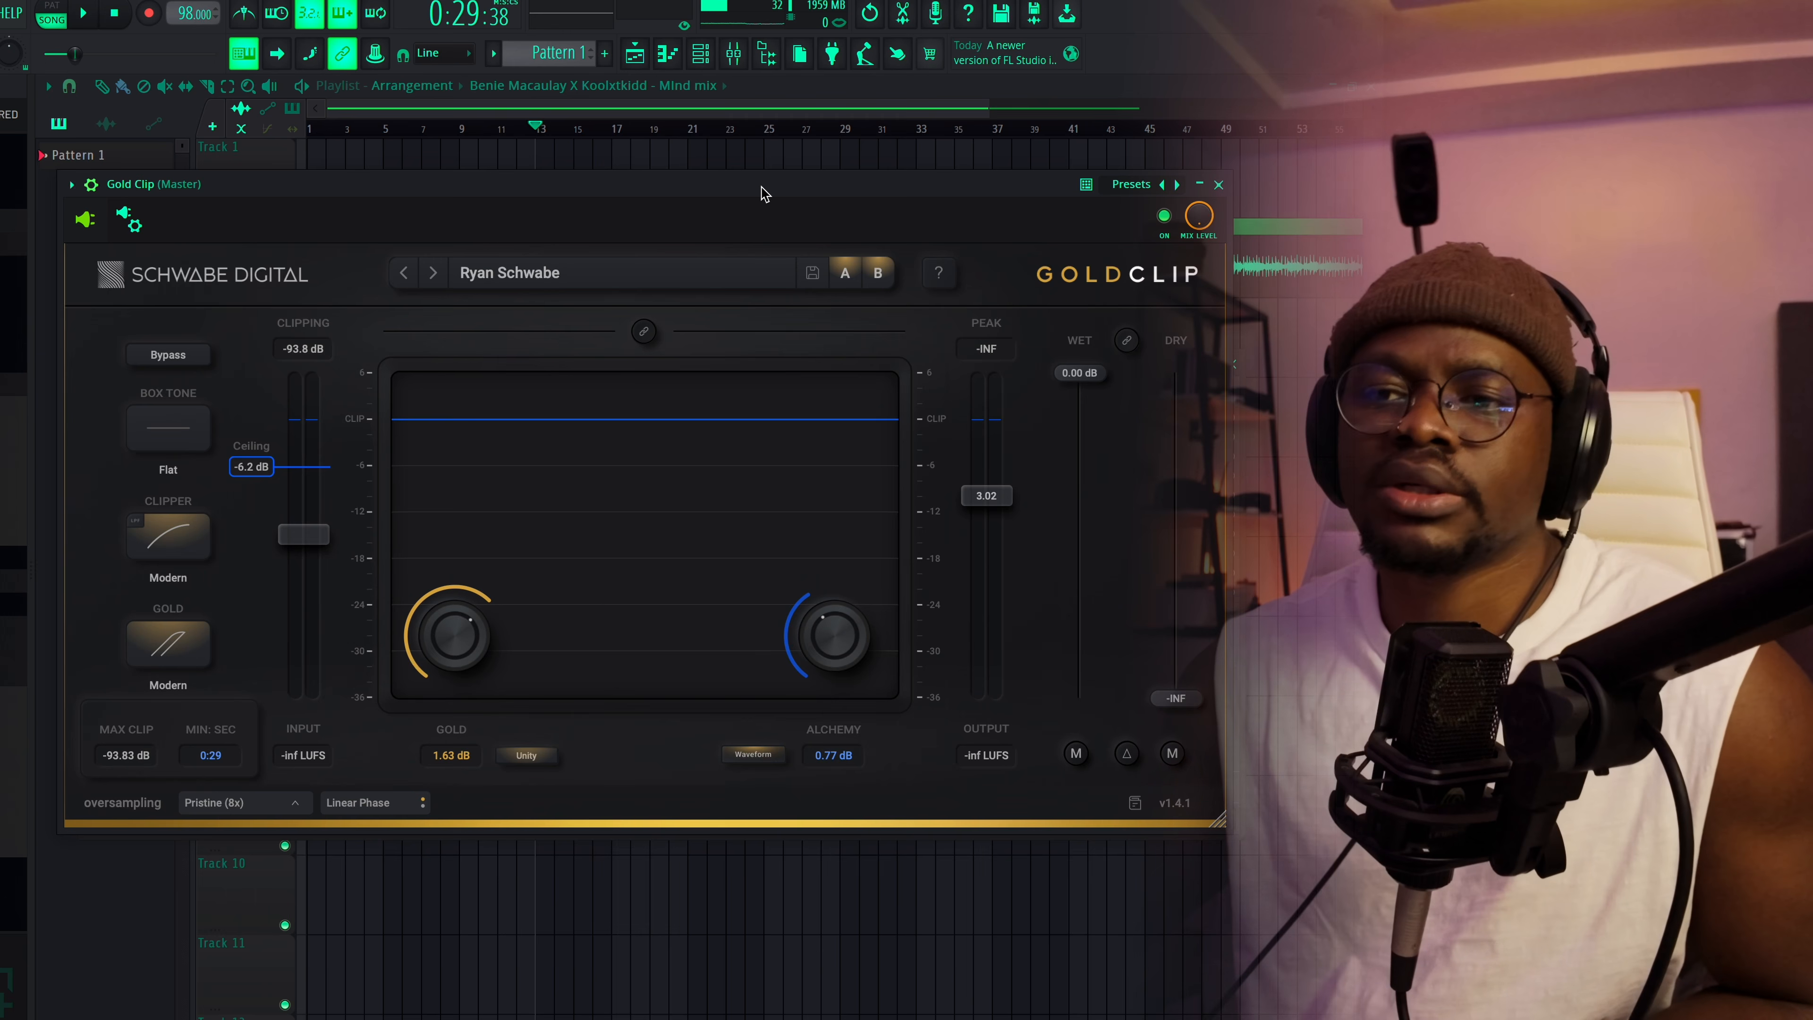
left_click(1165, 216)
key("space")
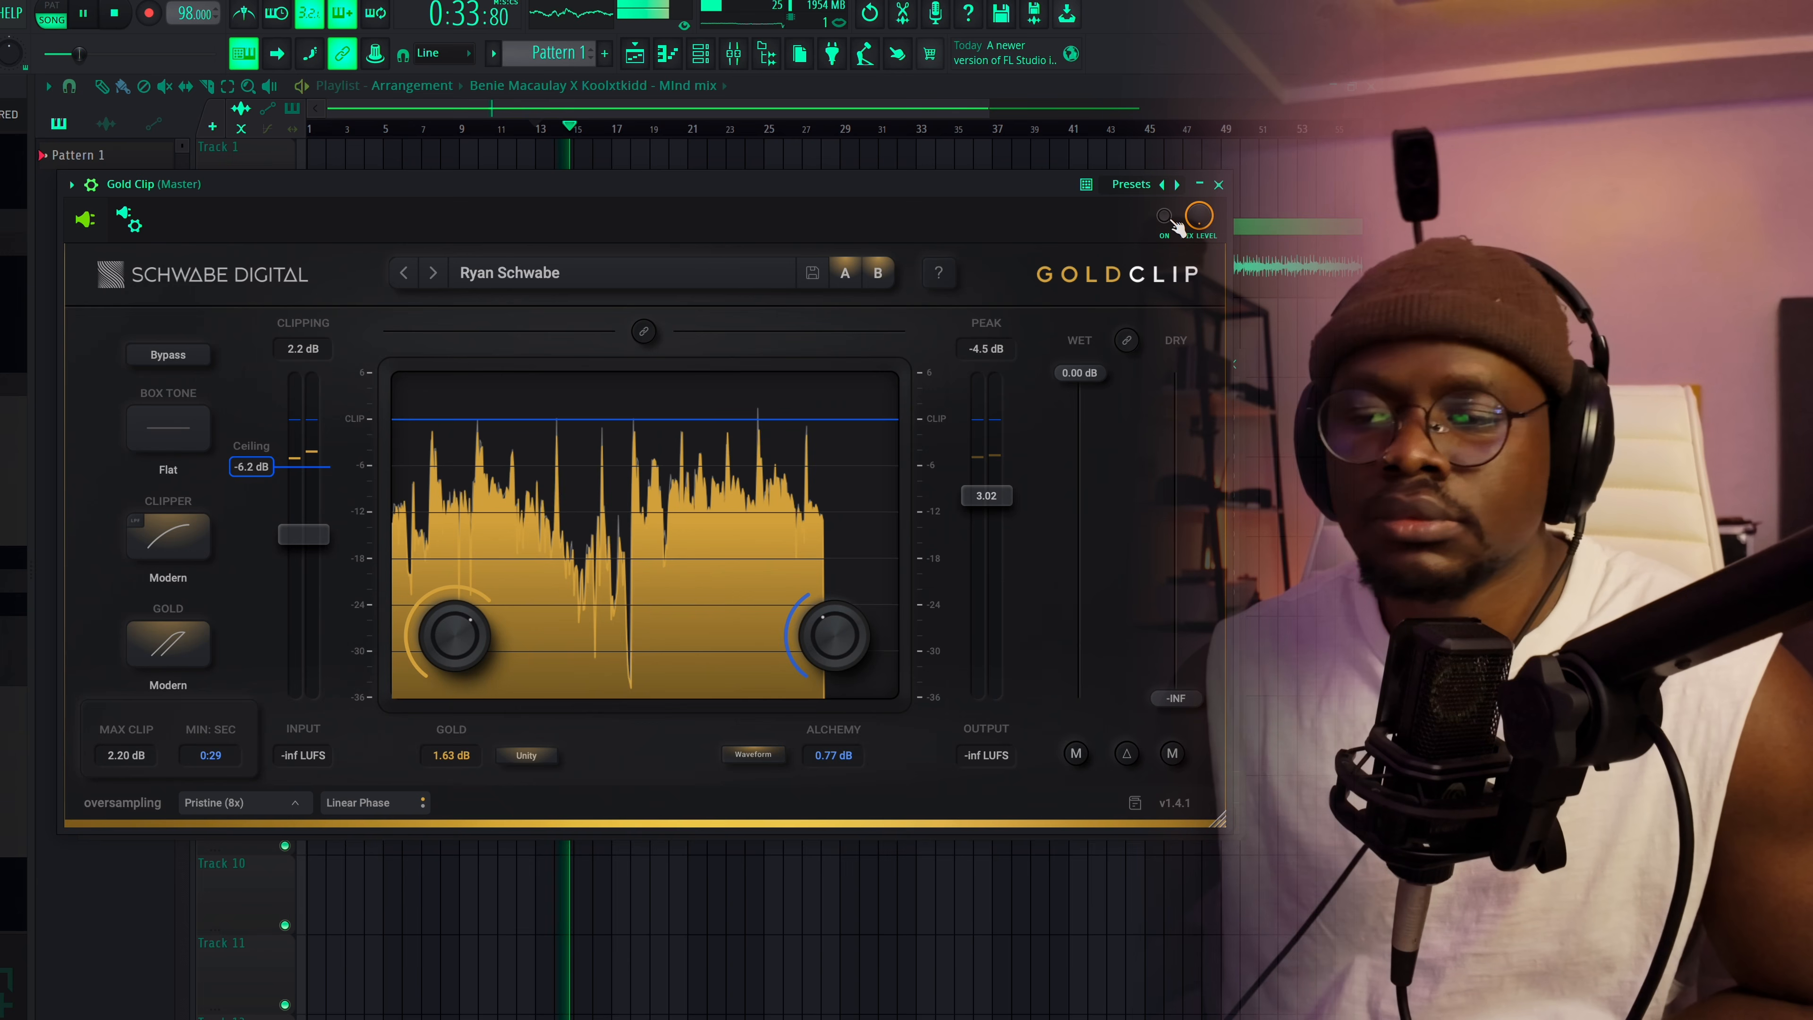
key("space")
left_click(1166, 216)
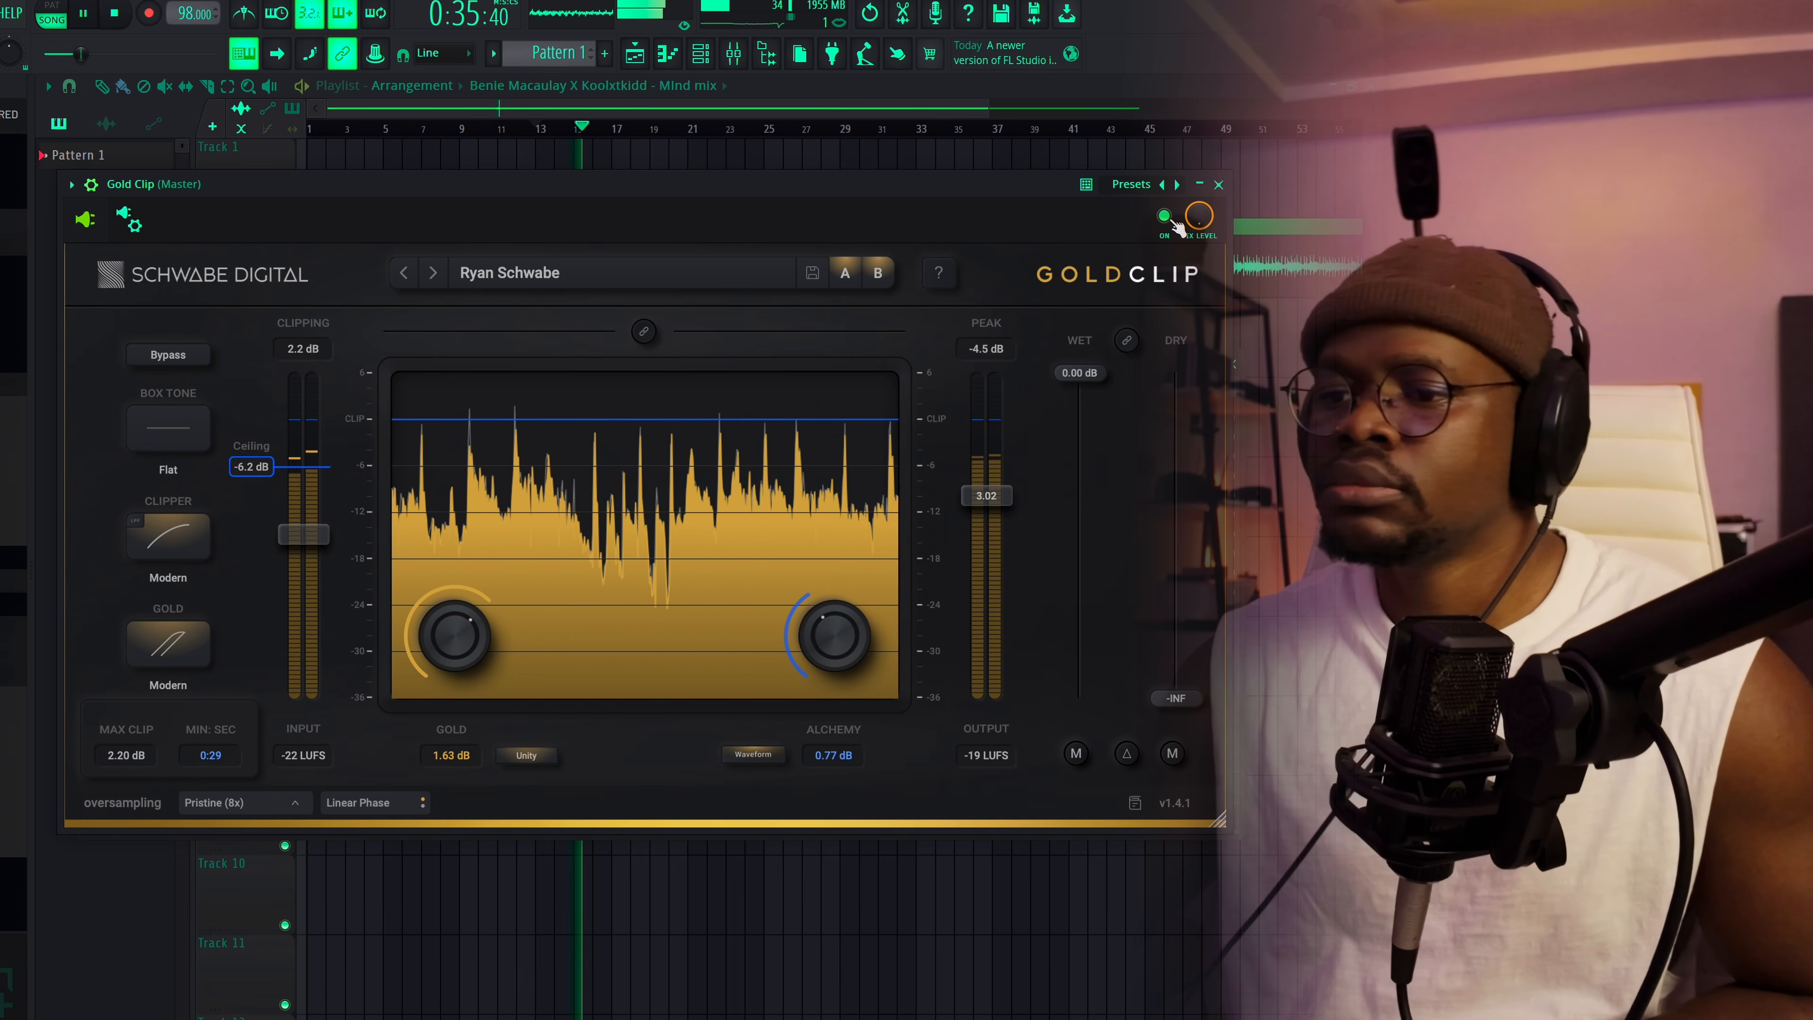
key("space")
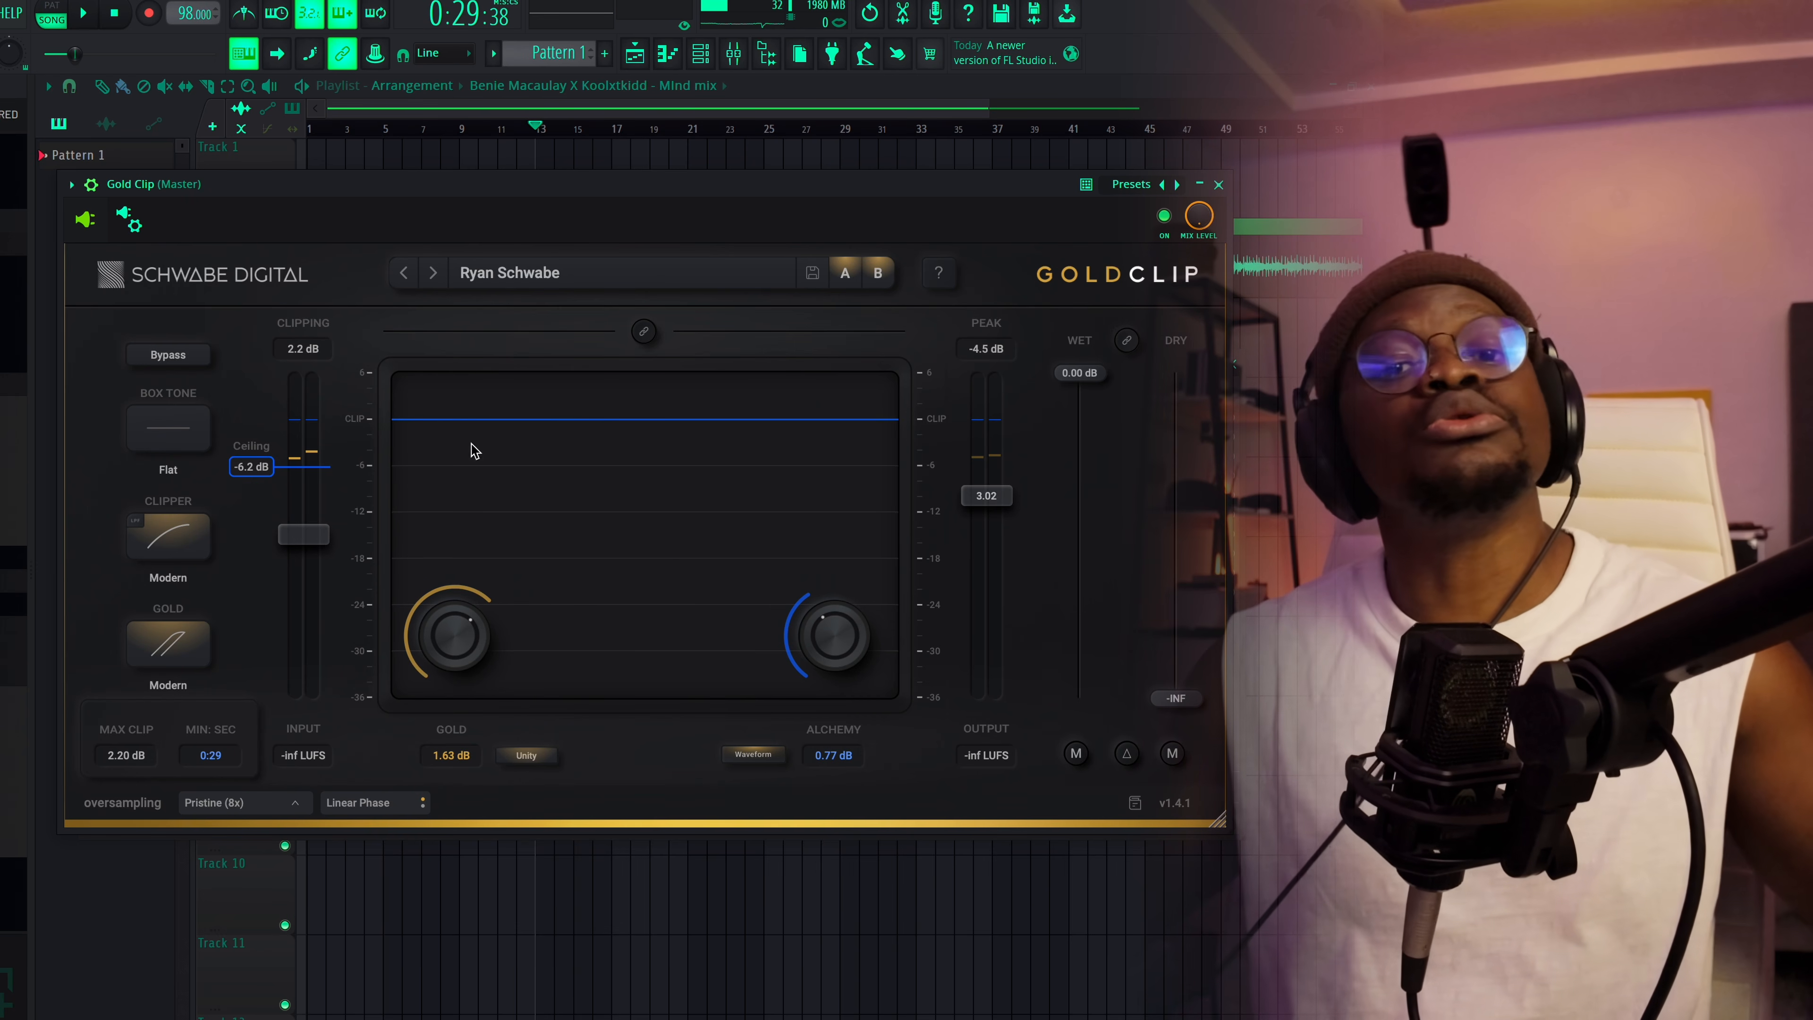
Close Gold Clip, open the L4 Ultramaximizer from the Master track and move its window into view
left_click(1219, 185)
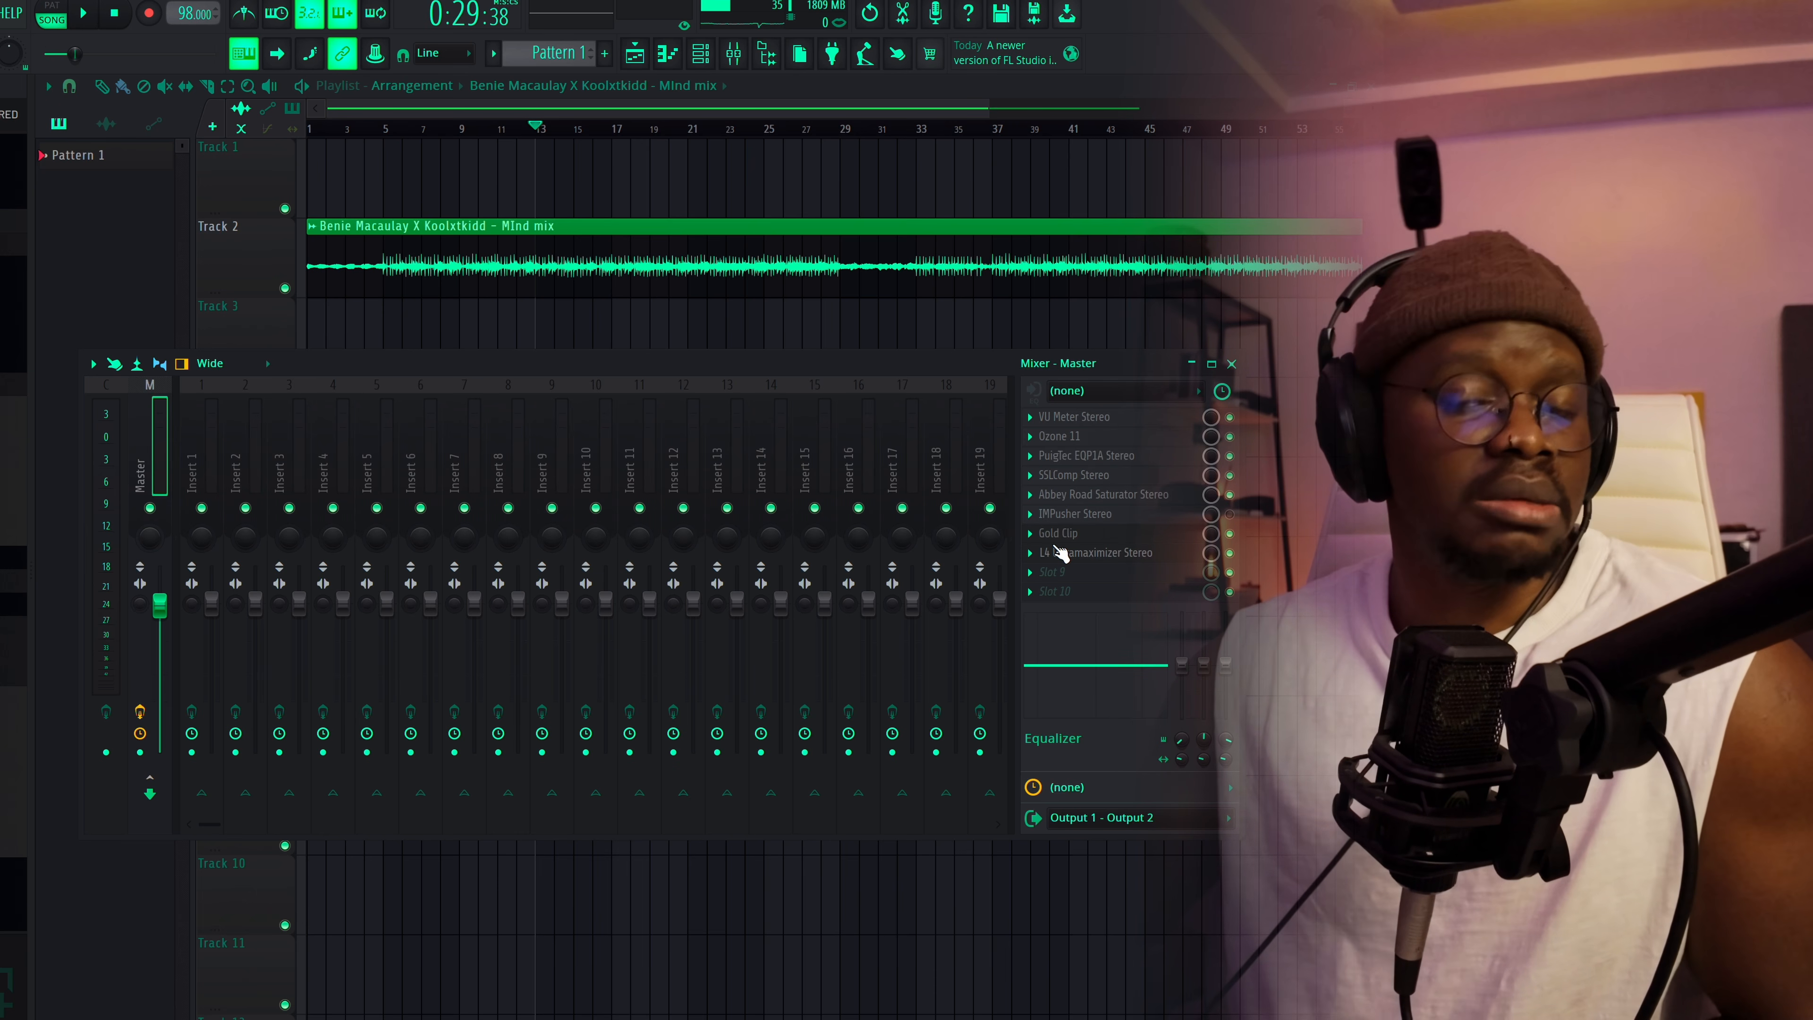
left_click(1124, 553)
left_click_drag(367, 175, 653, 222)
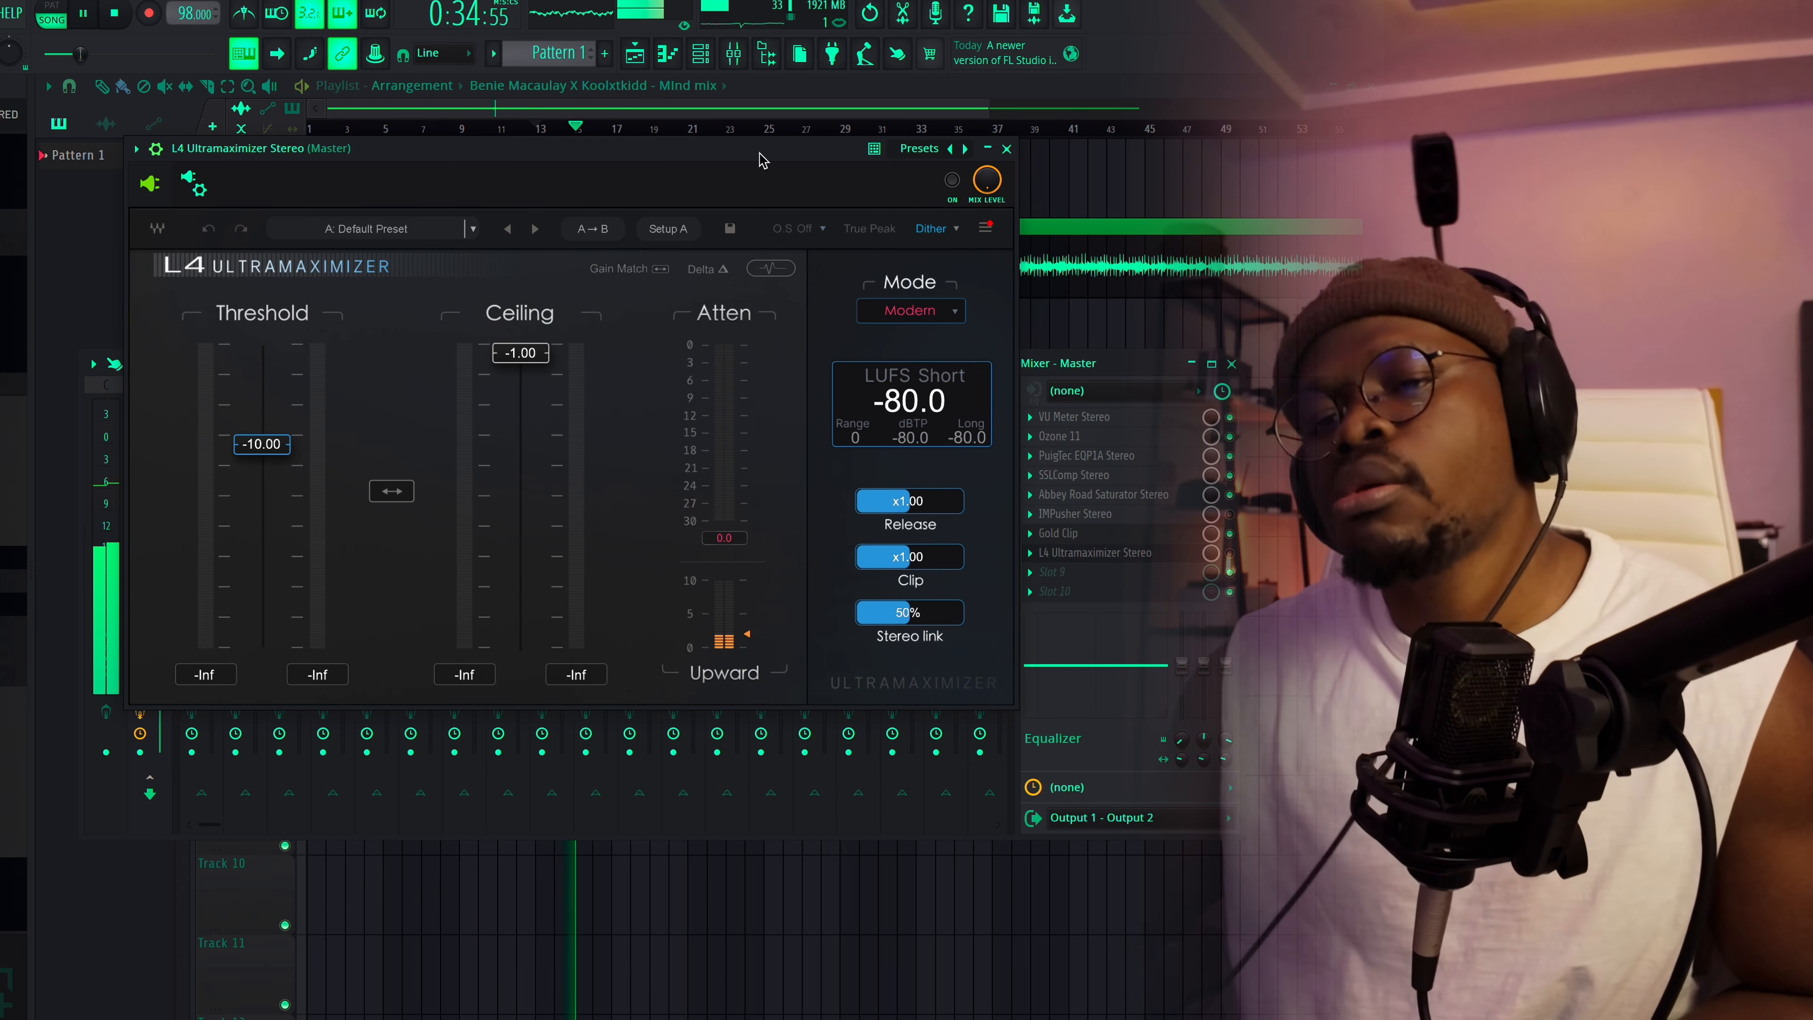
Play the song with the L4 Ultramaximizer bypassed and enabled to compare loudness and check its LUFS meter
left_click_drag(760, 152, 781, 152)
key("space")
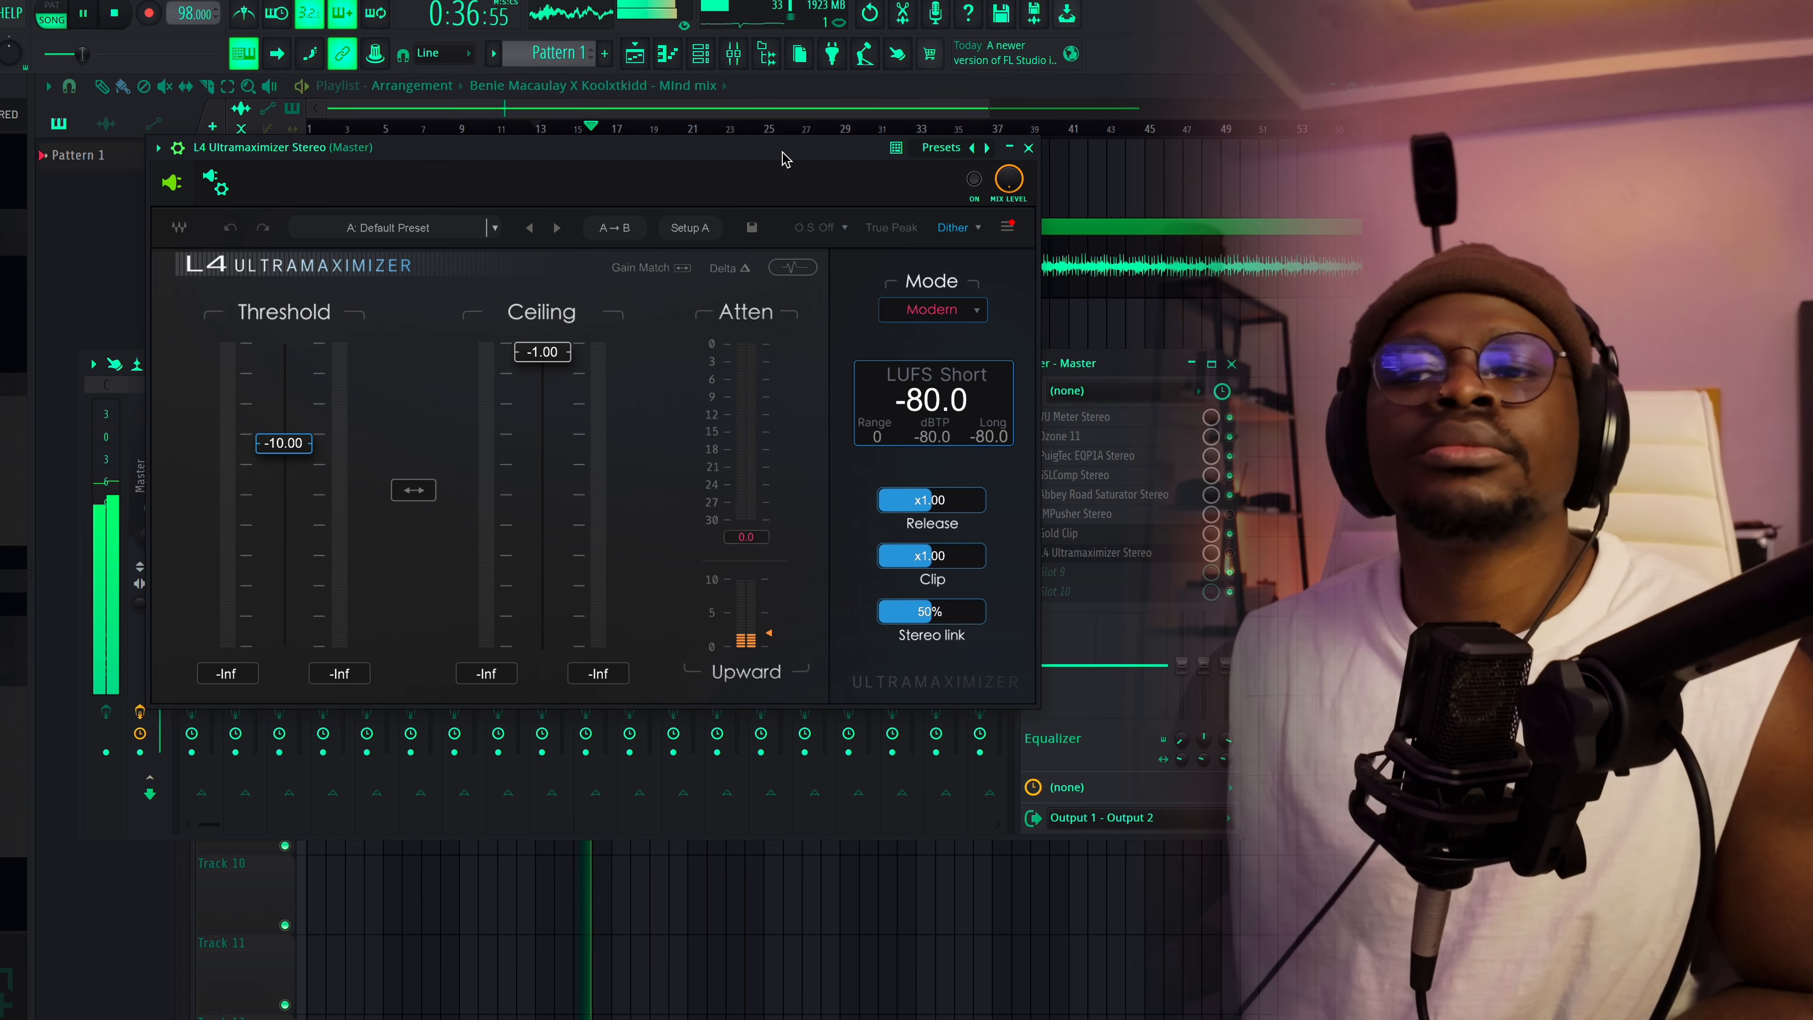
key("space")
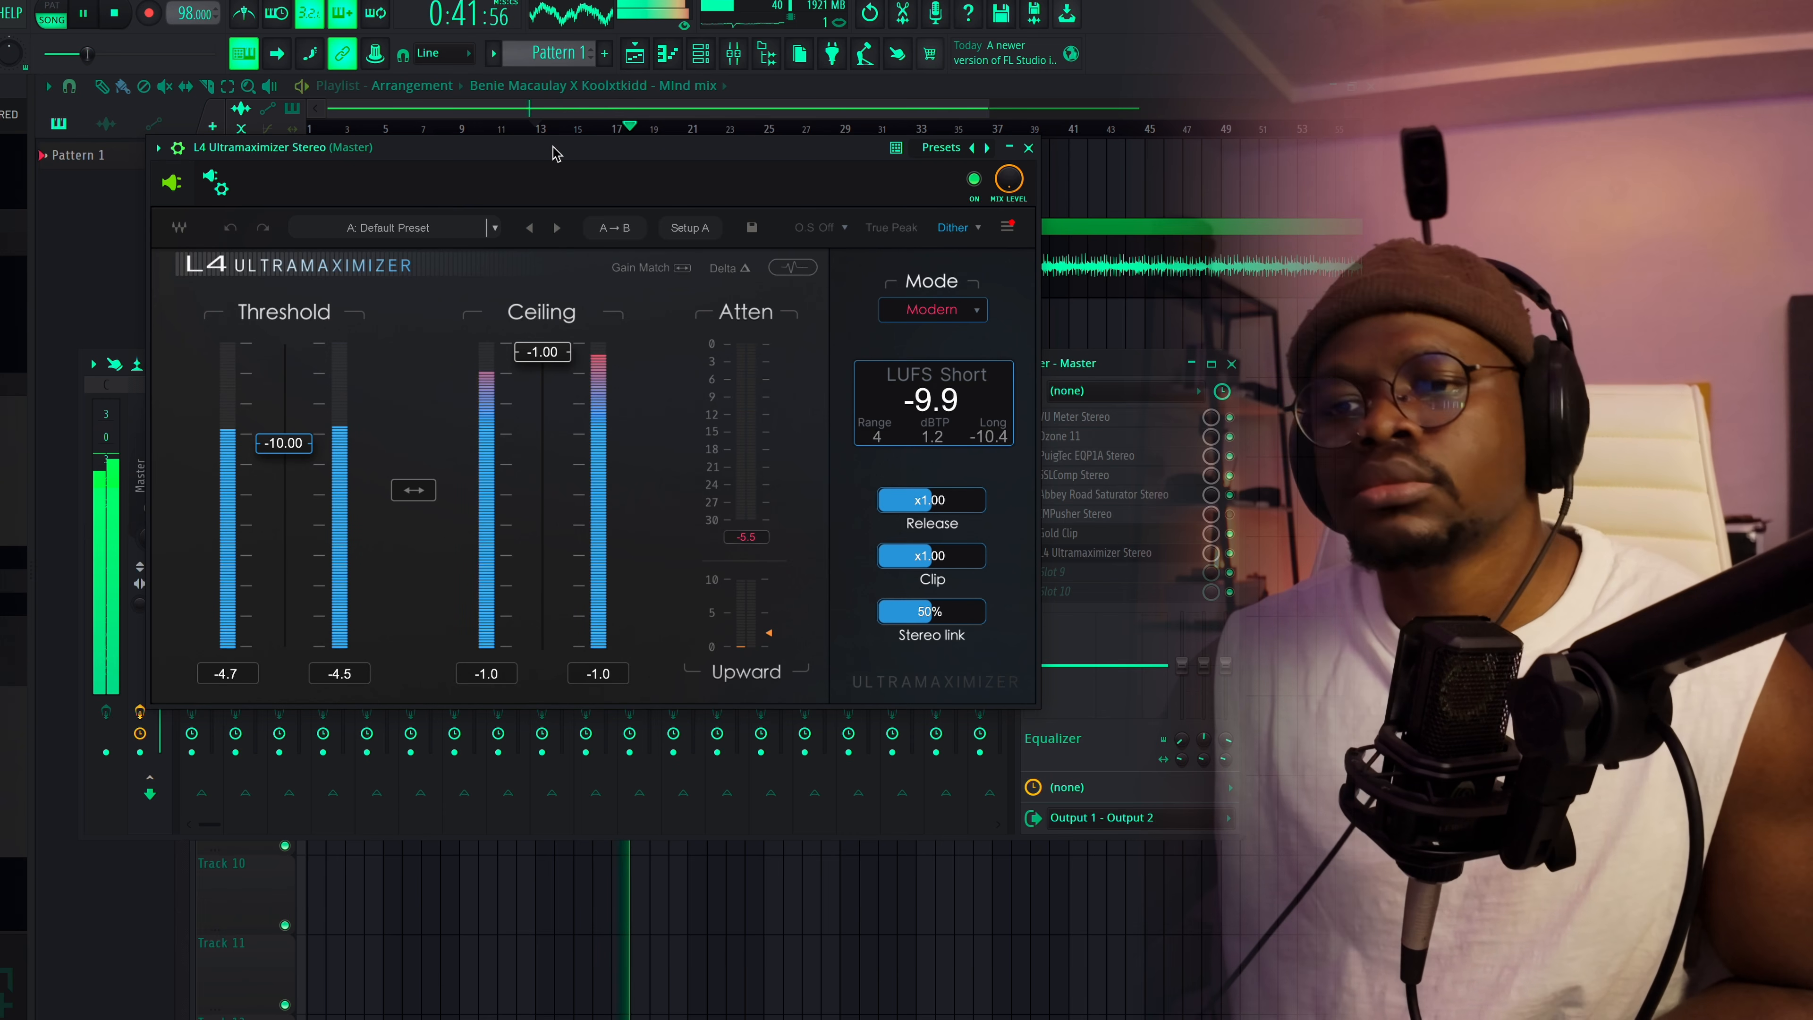
left_click_drag(557, 148, 574, 169)
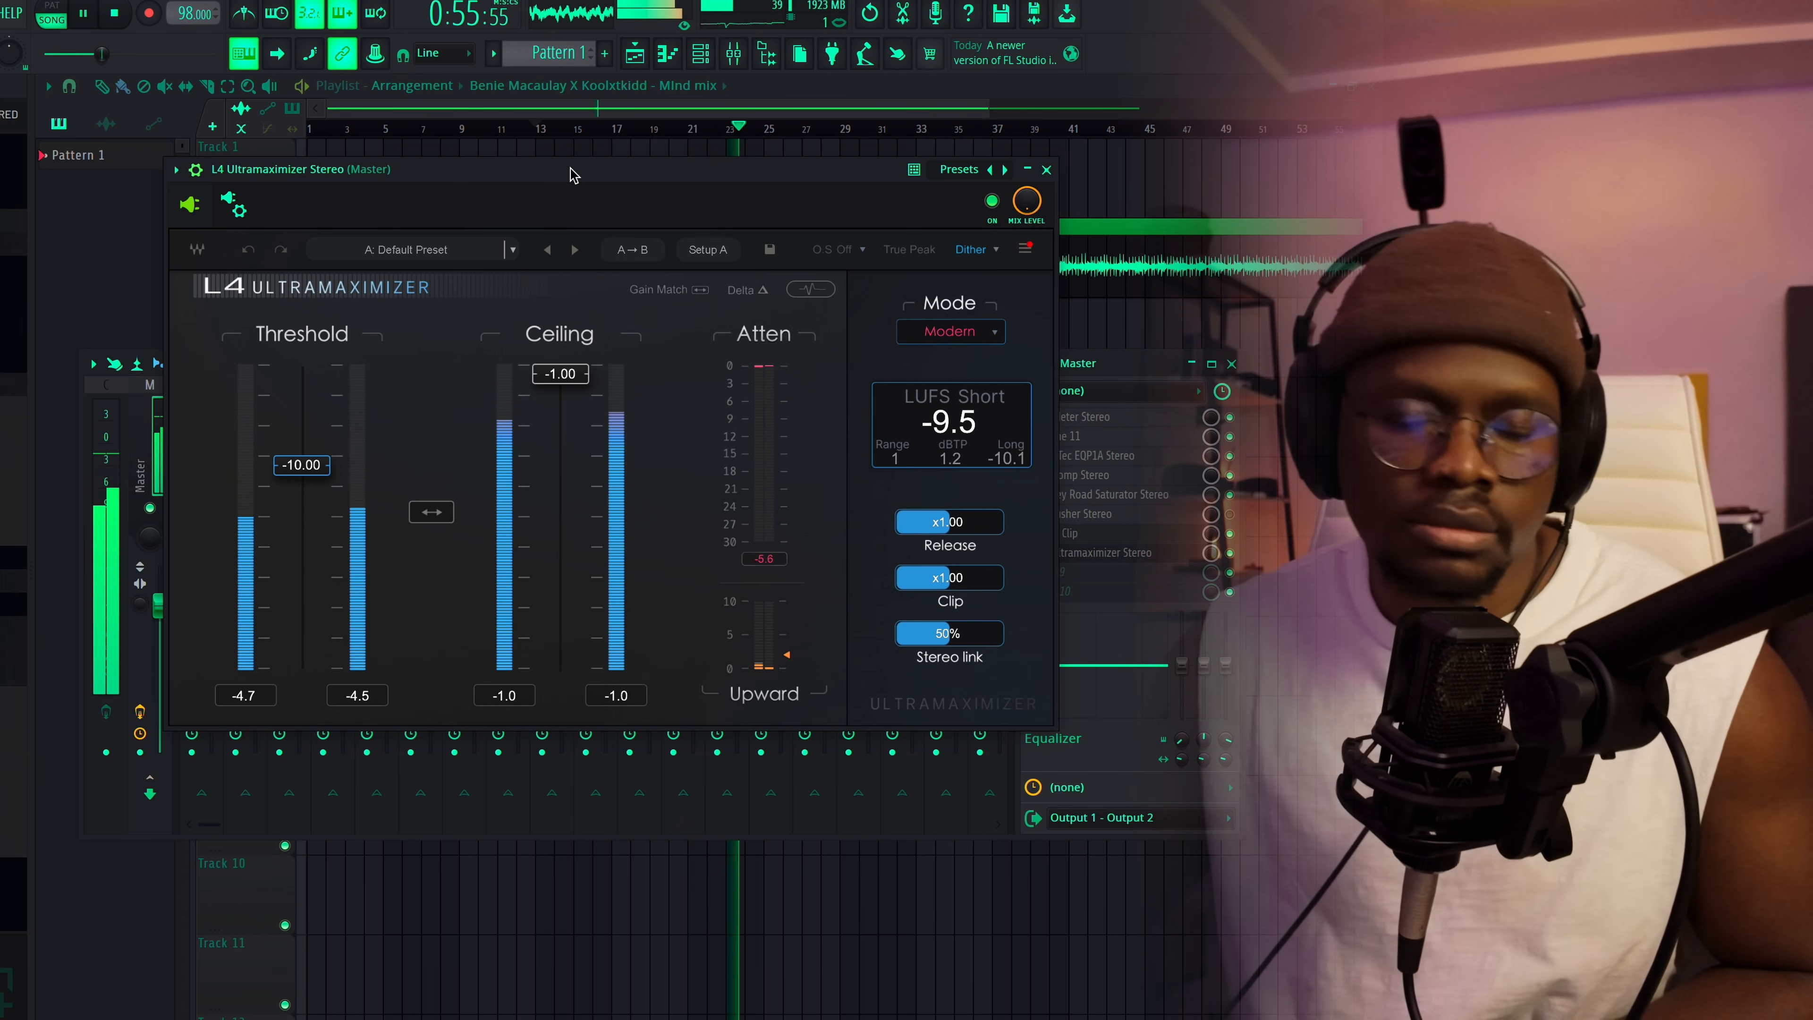
key("space")
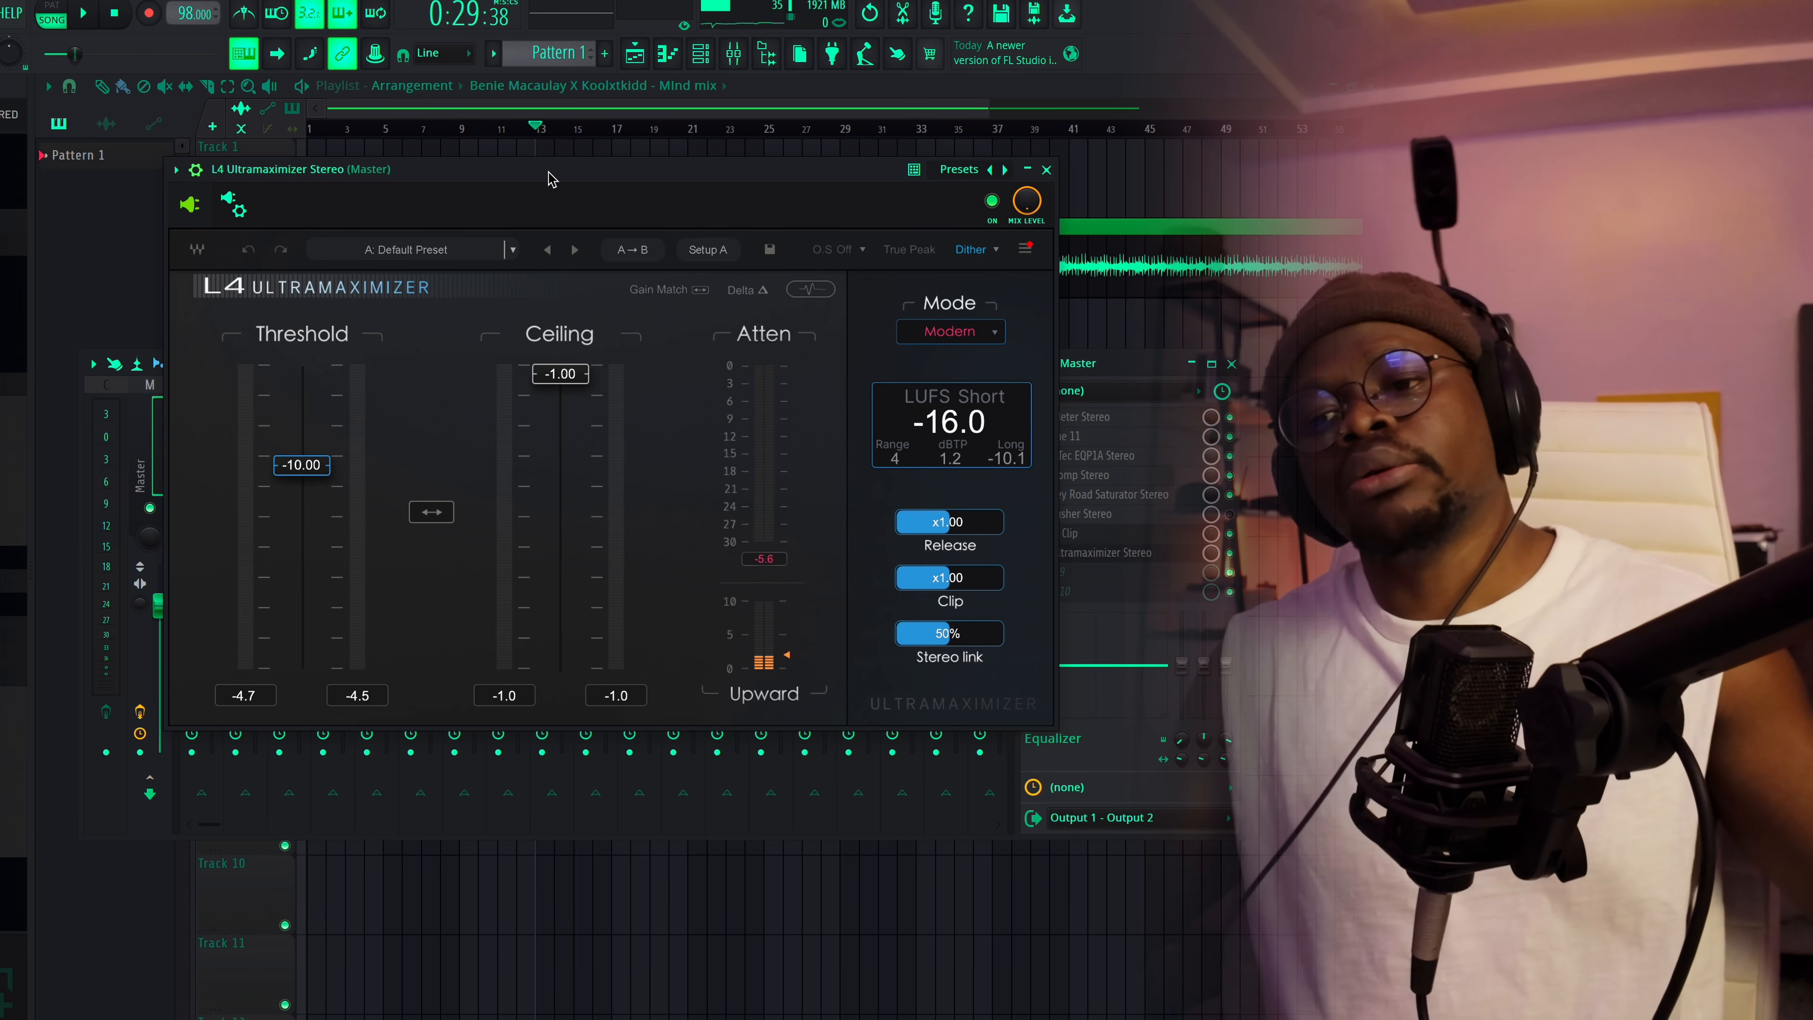
Close the L4 Ultramaximizer window
left_click_drag(552, 178, 565, 188)
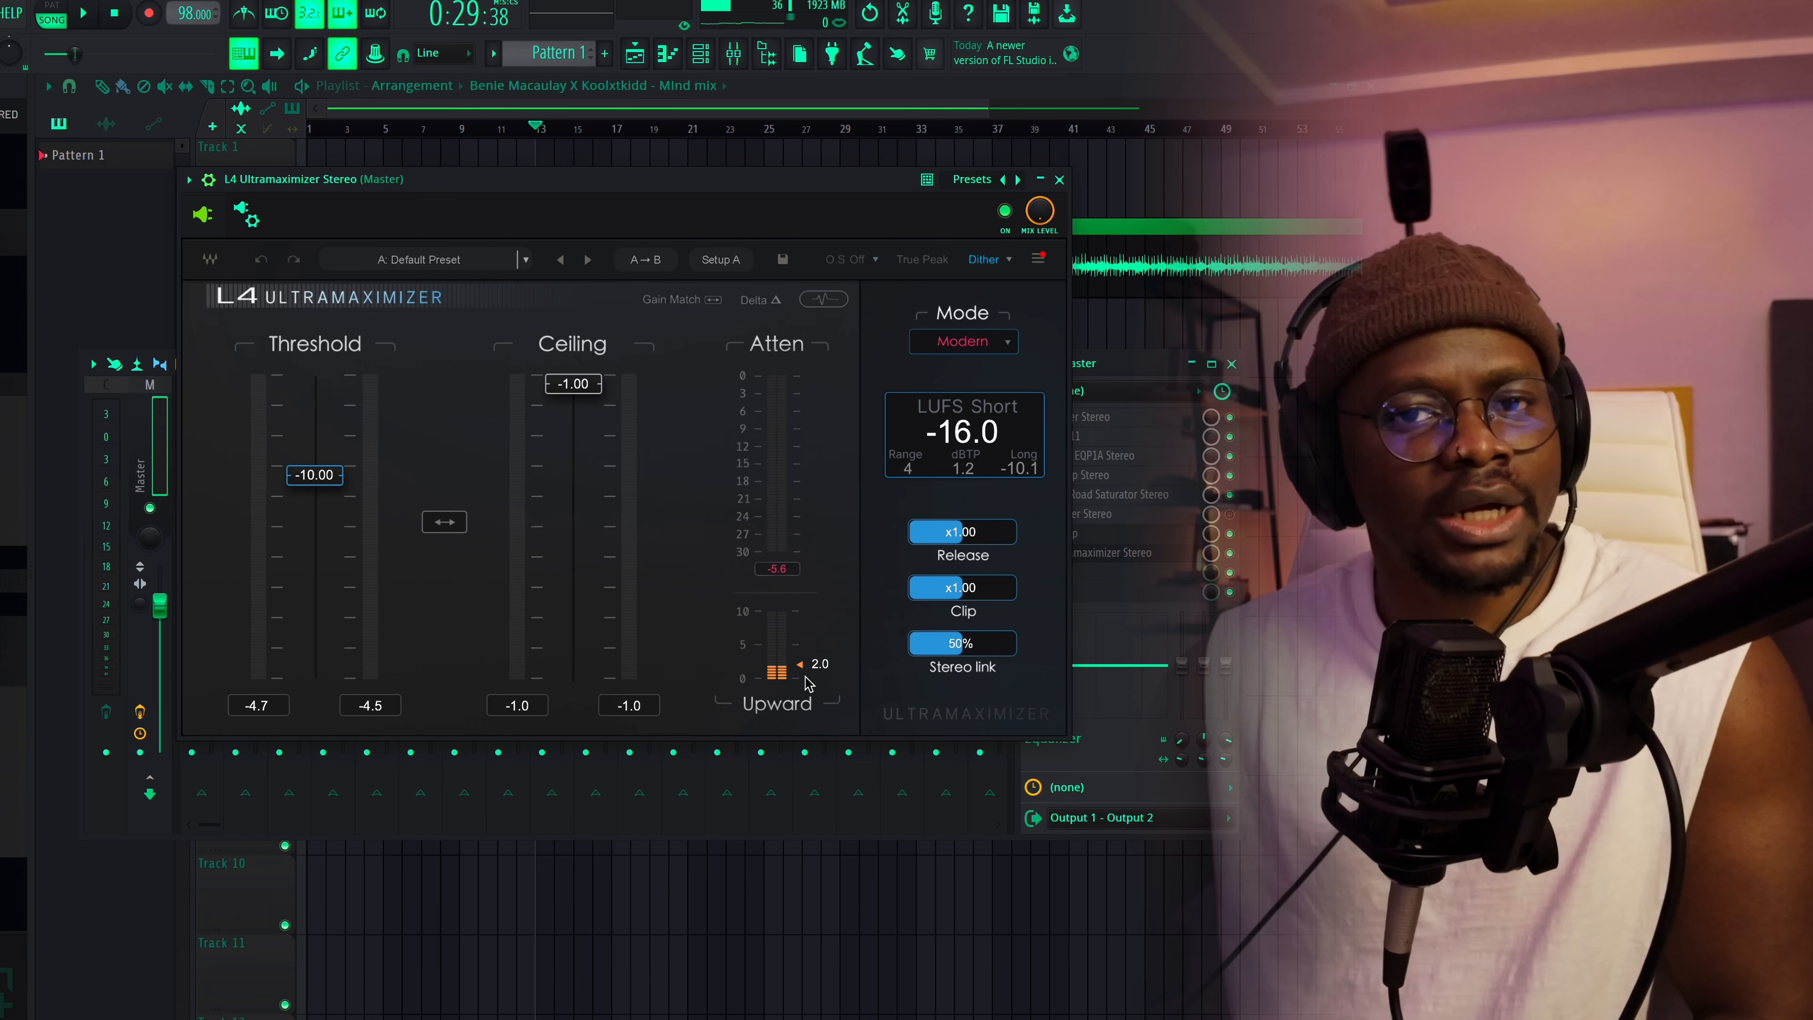
left_click_drag(532, 191, 605, 236)
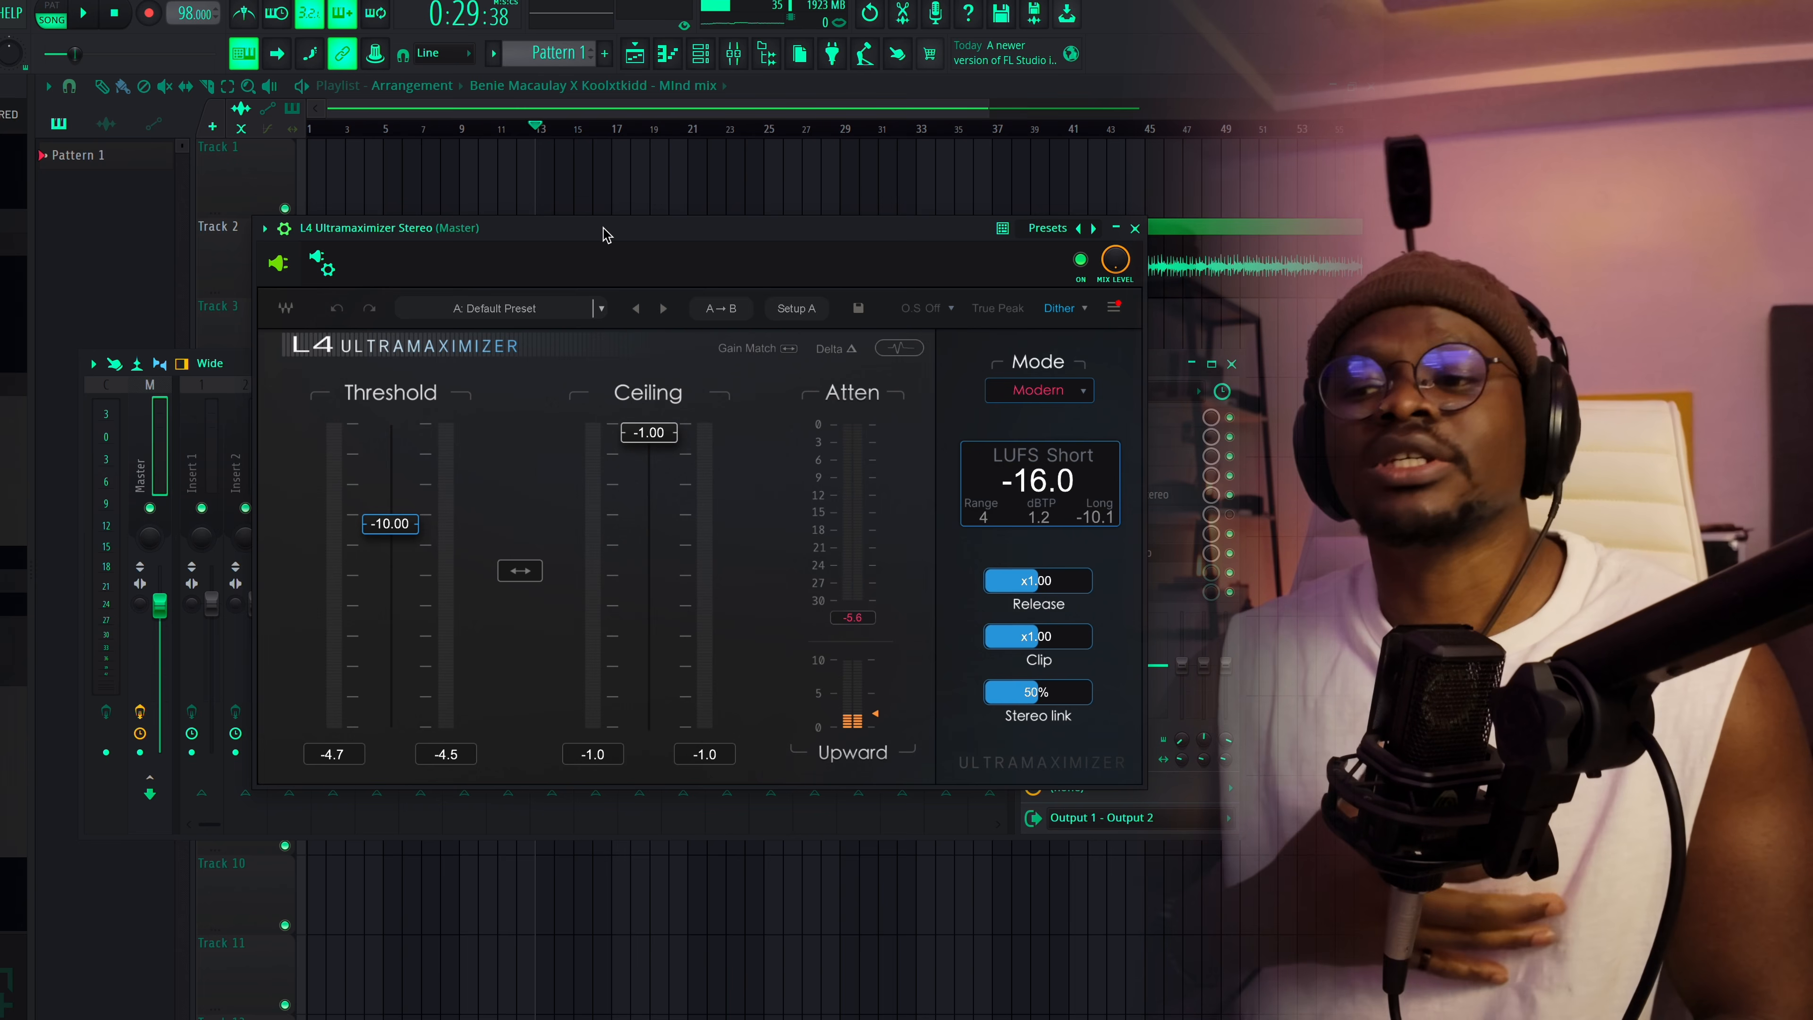
left_click(1135, 228)
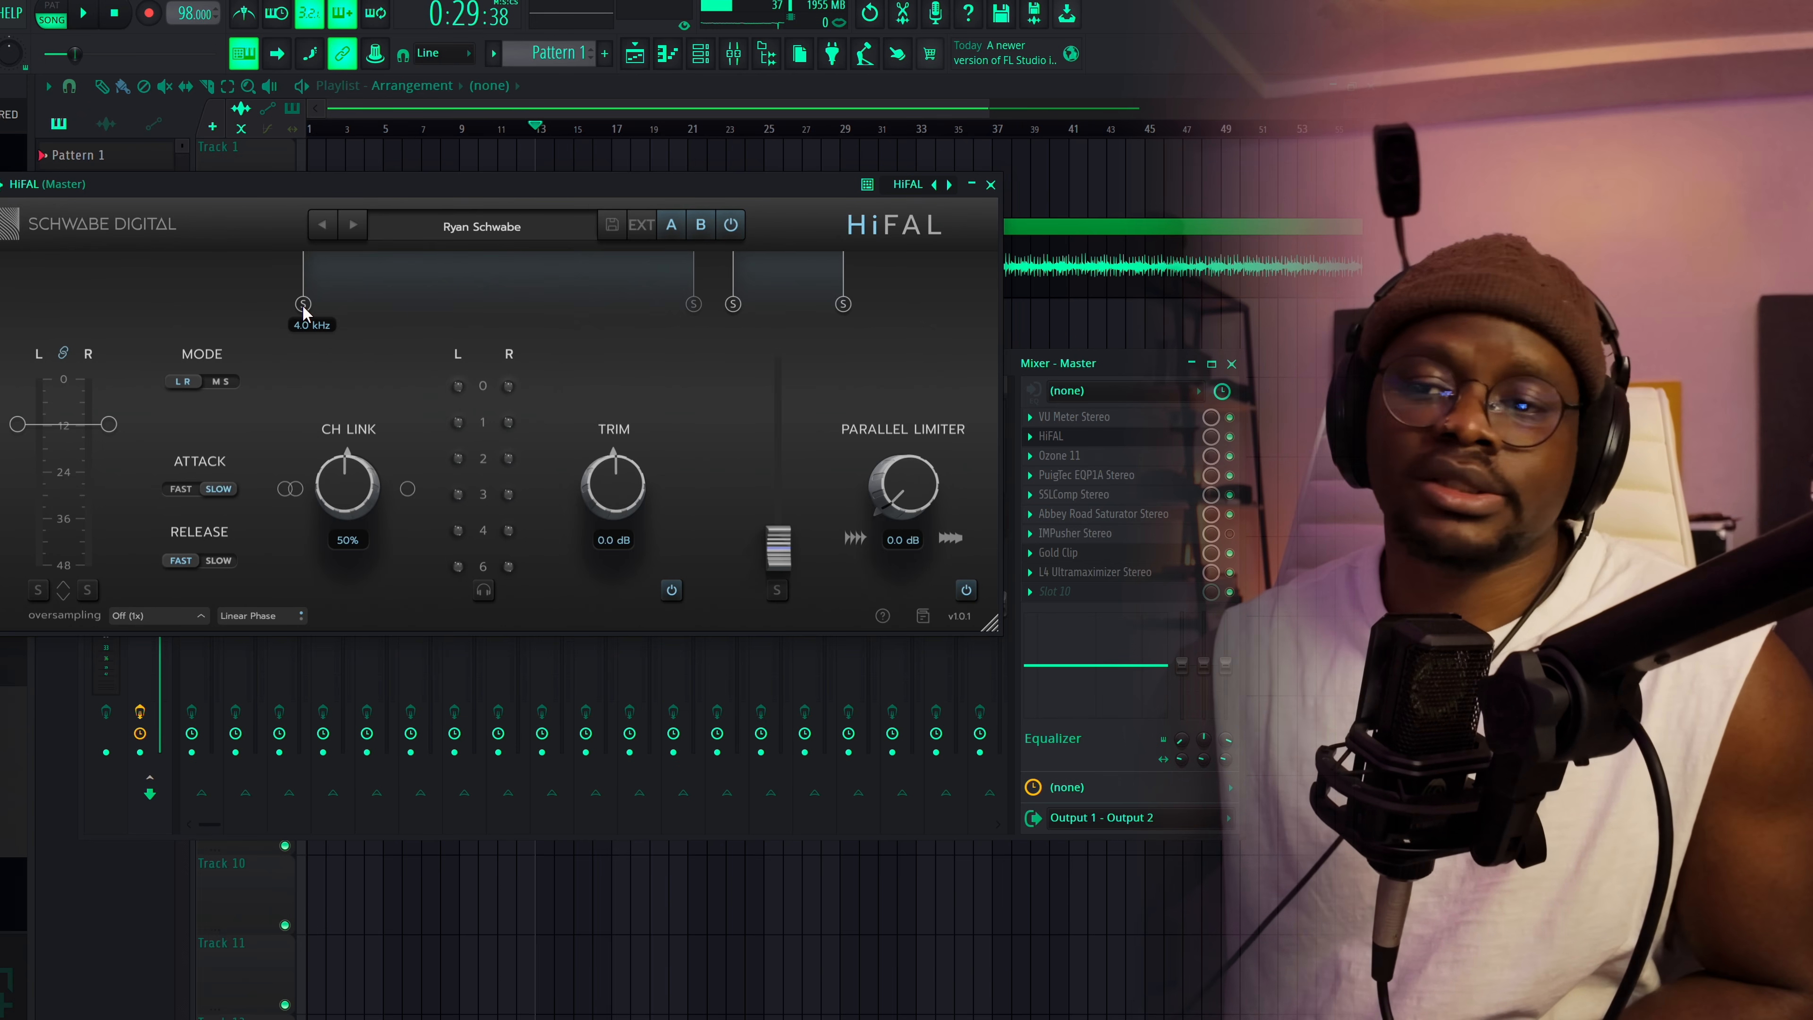
Play the song and narrow HiFAL's first frequency band to about 5–13 kHz
key("space")
left_click_drag(304, 308, 376, 299)
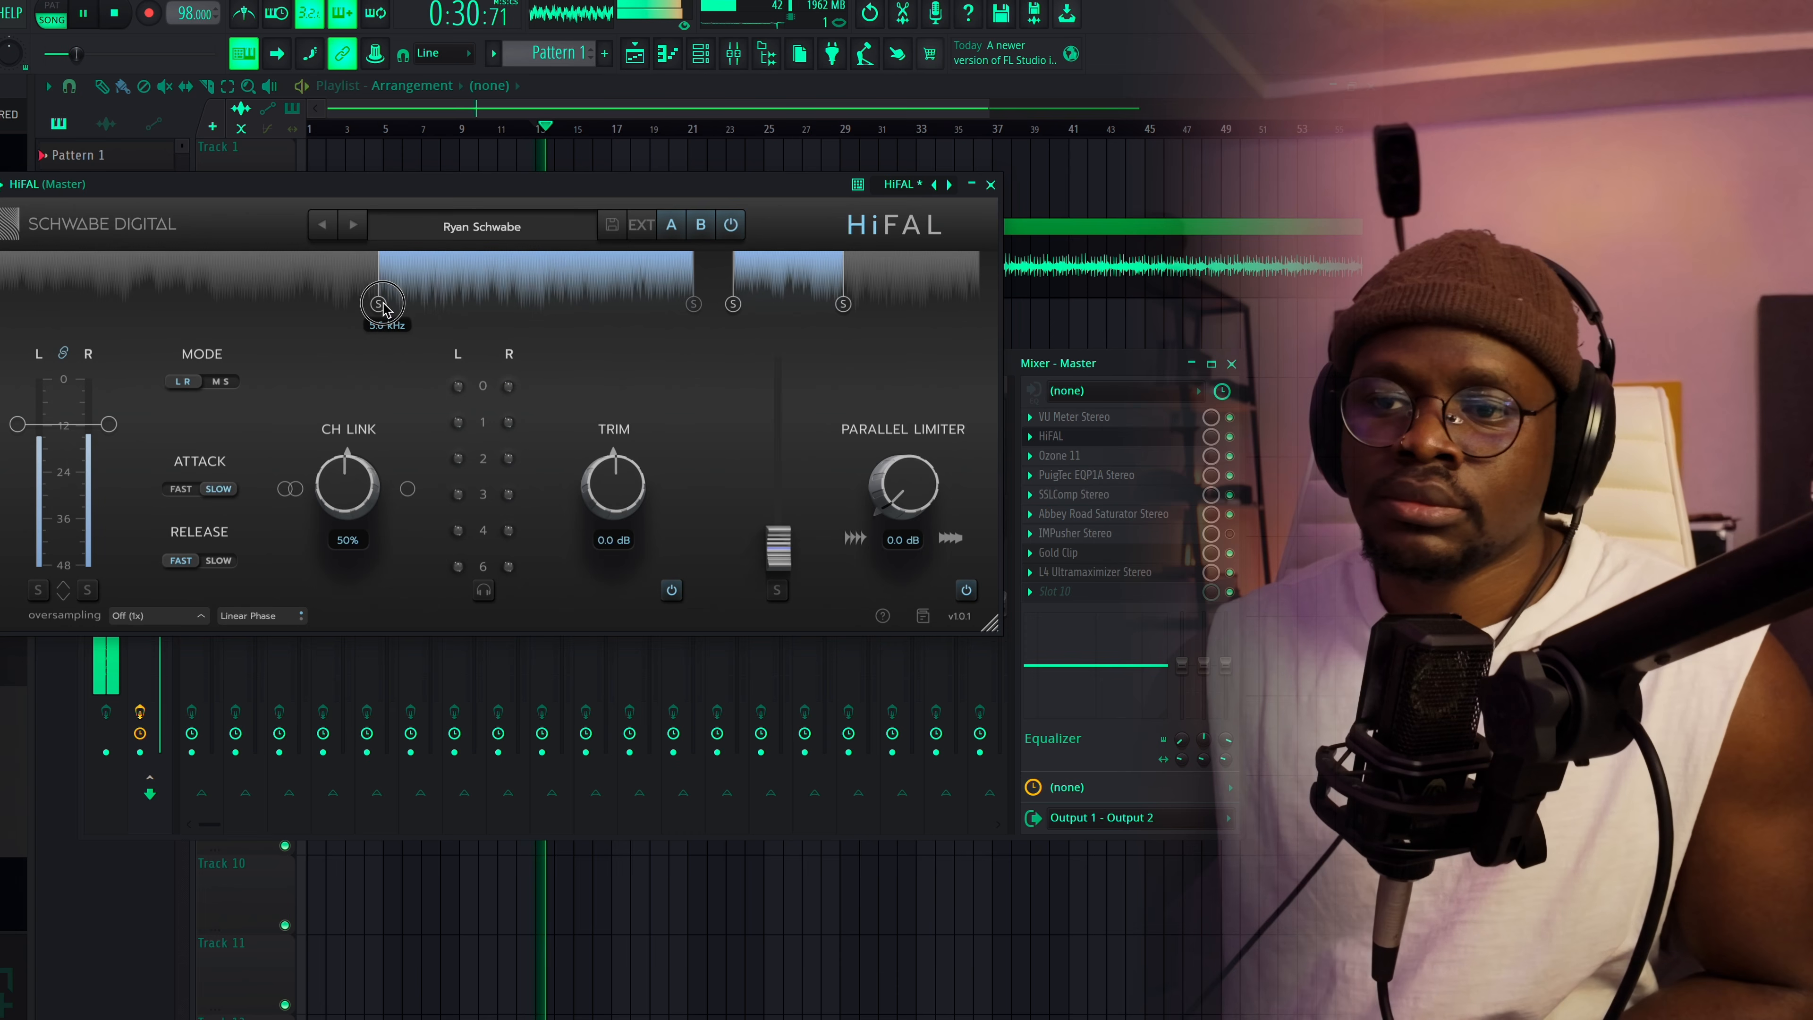
left_click_drag(692, 311, 575, 307)
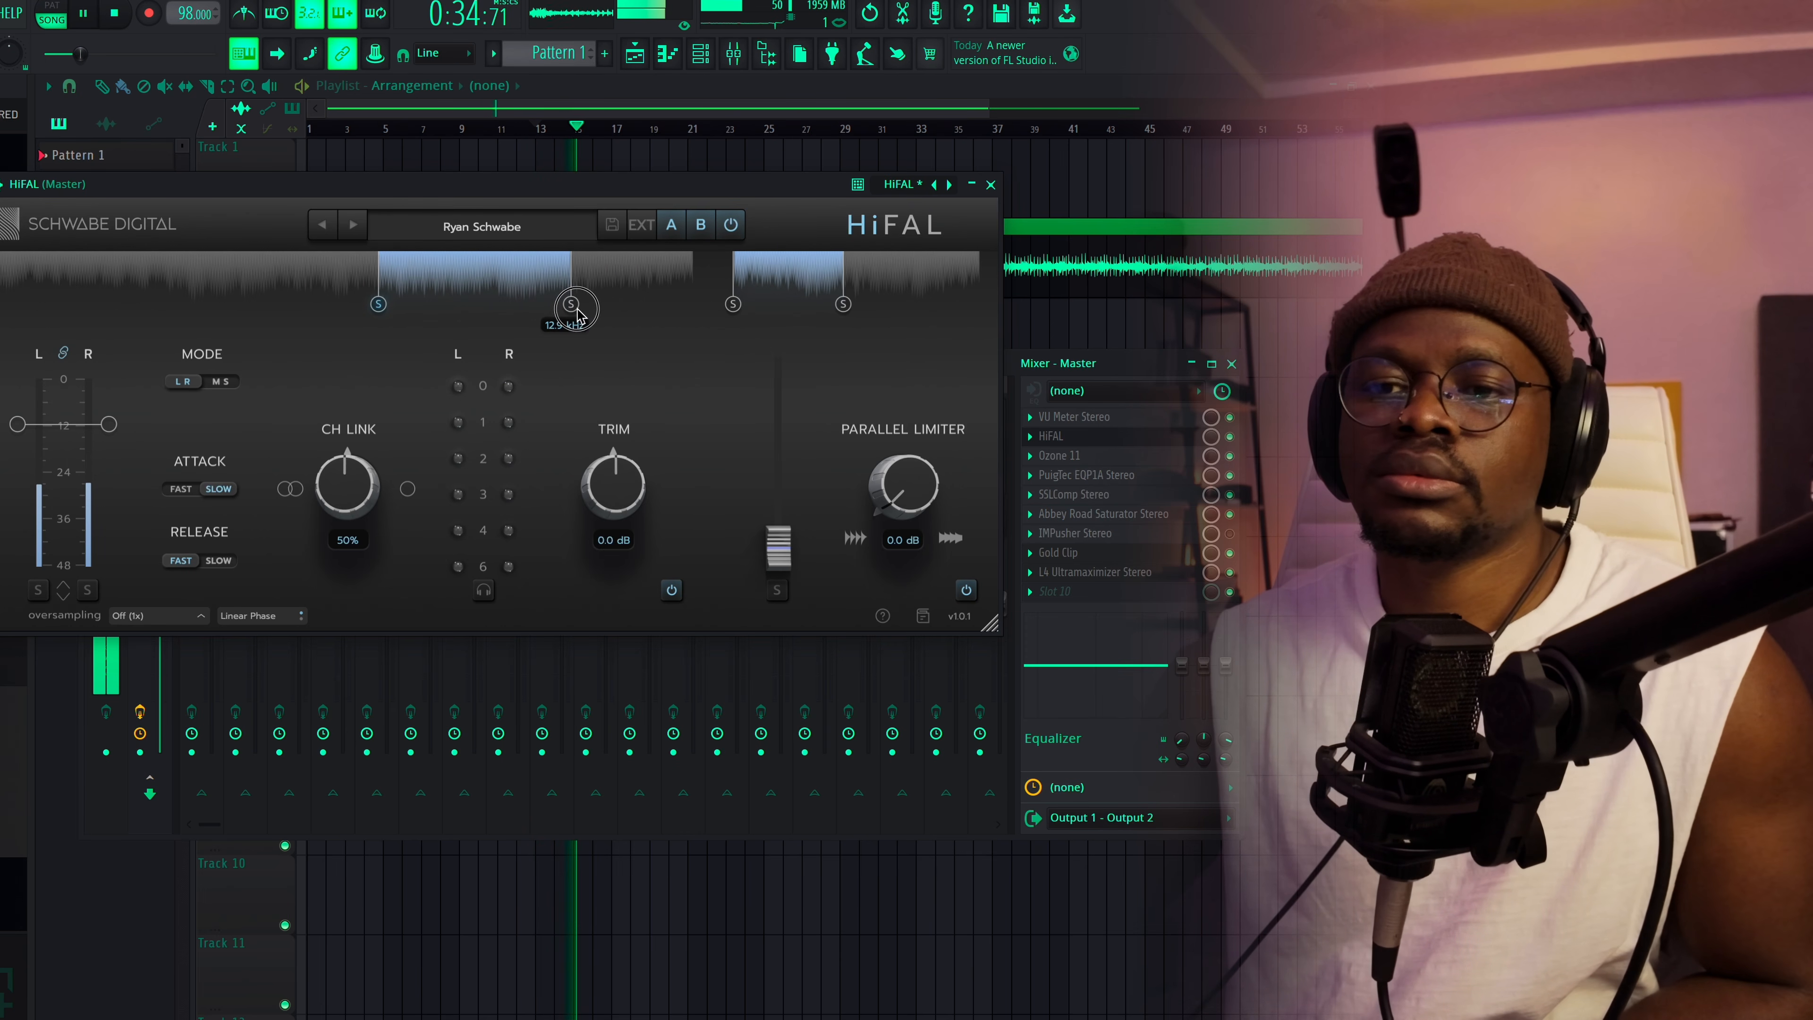
Set HiFAL's attack to FAST and release to SLOW, and adjust its linked threshold to about -28 dB
left_click_drag(109, 424, 112, 381)
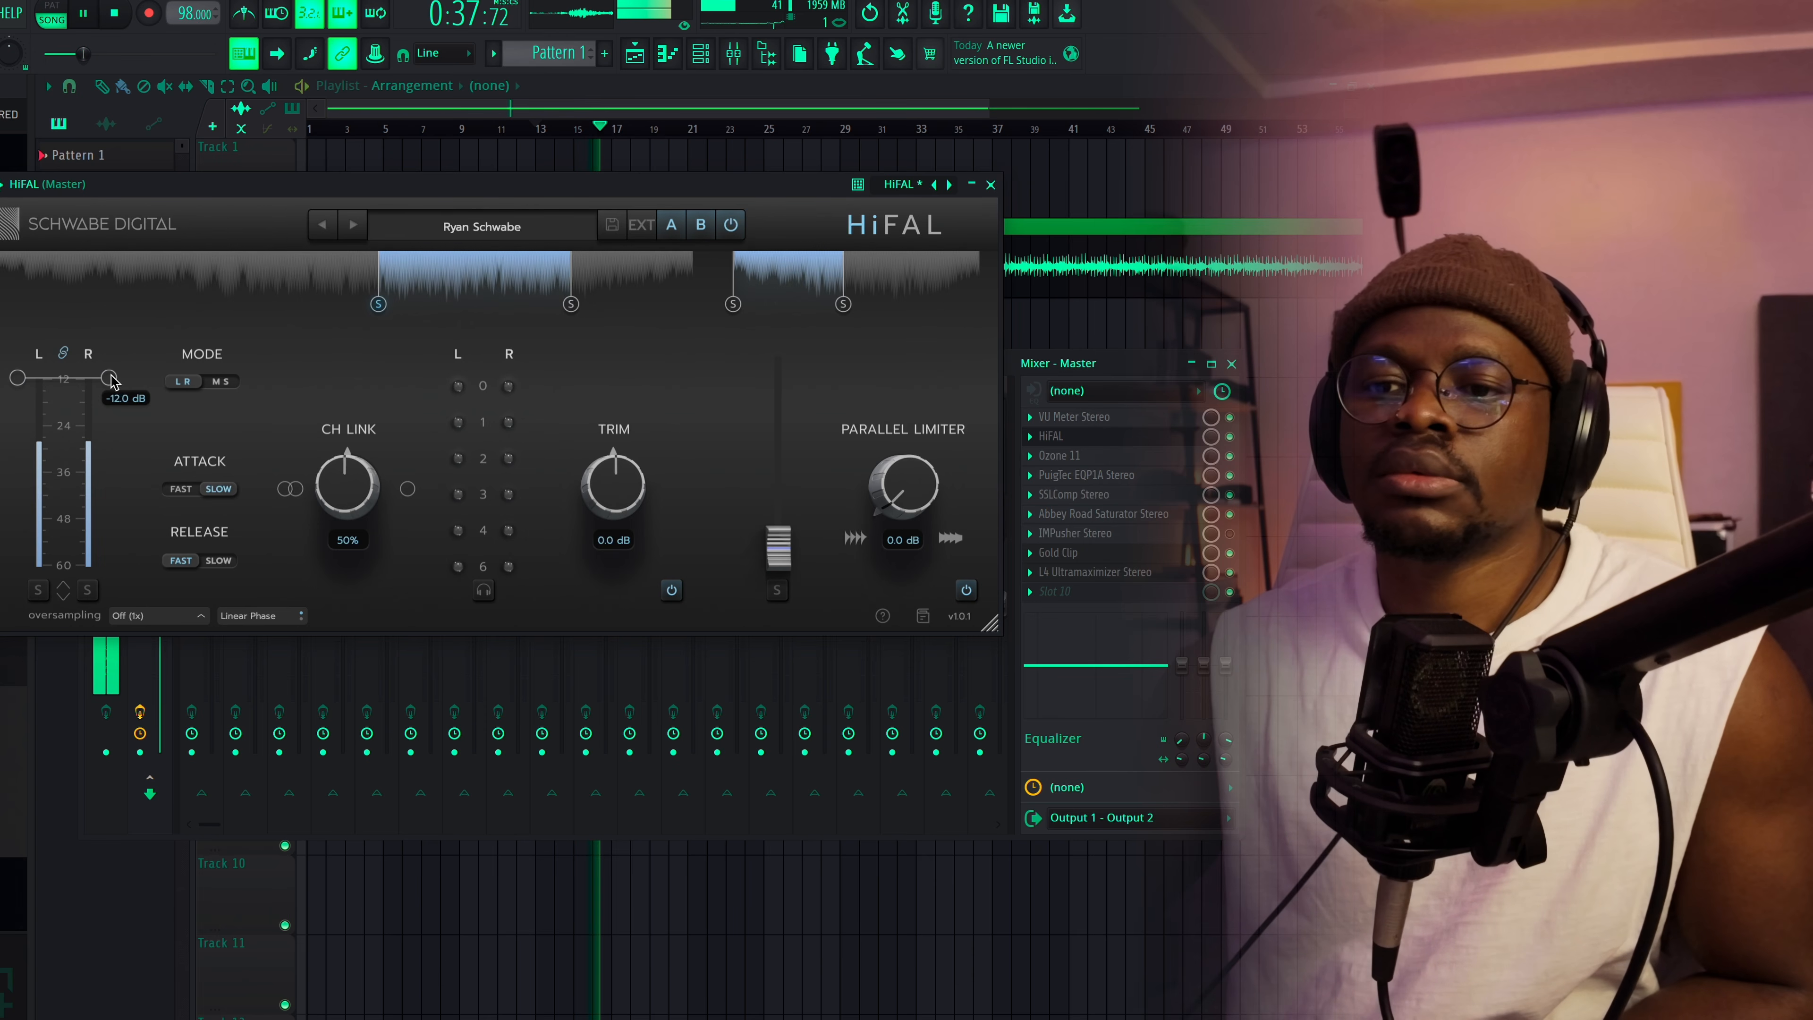
left_click(181, 488)
left_click(218, 560)
left_click_drag(109, 377, 109, 442)
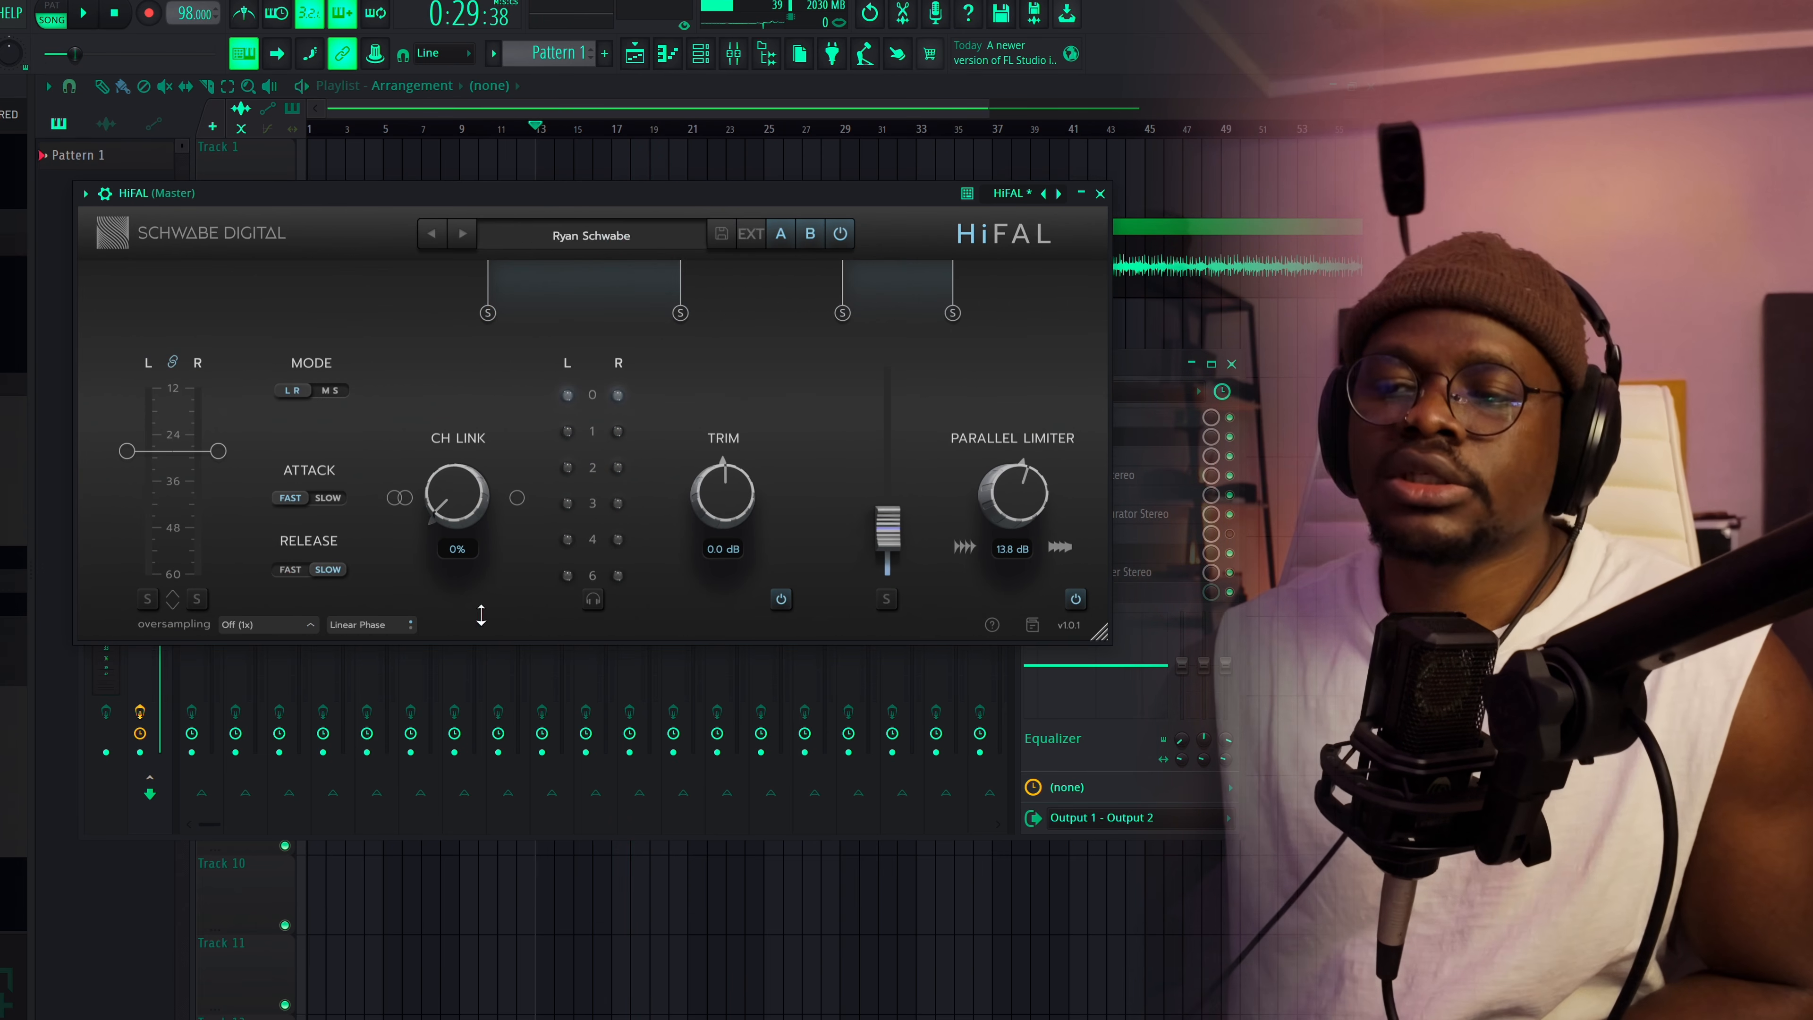
Audition the song through HiFAL and set its oversampling to Pristine (8x)
key("space")
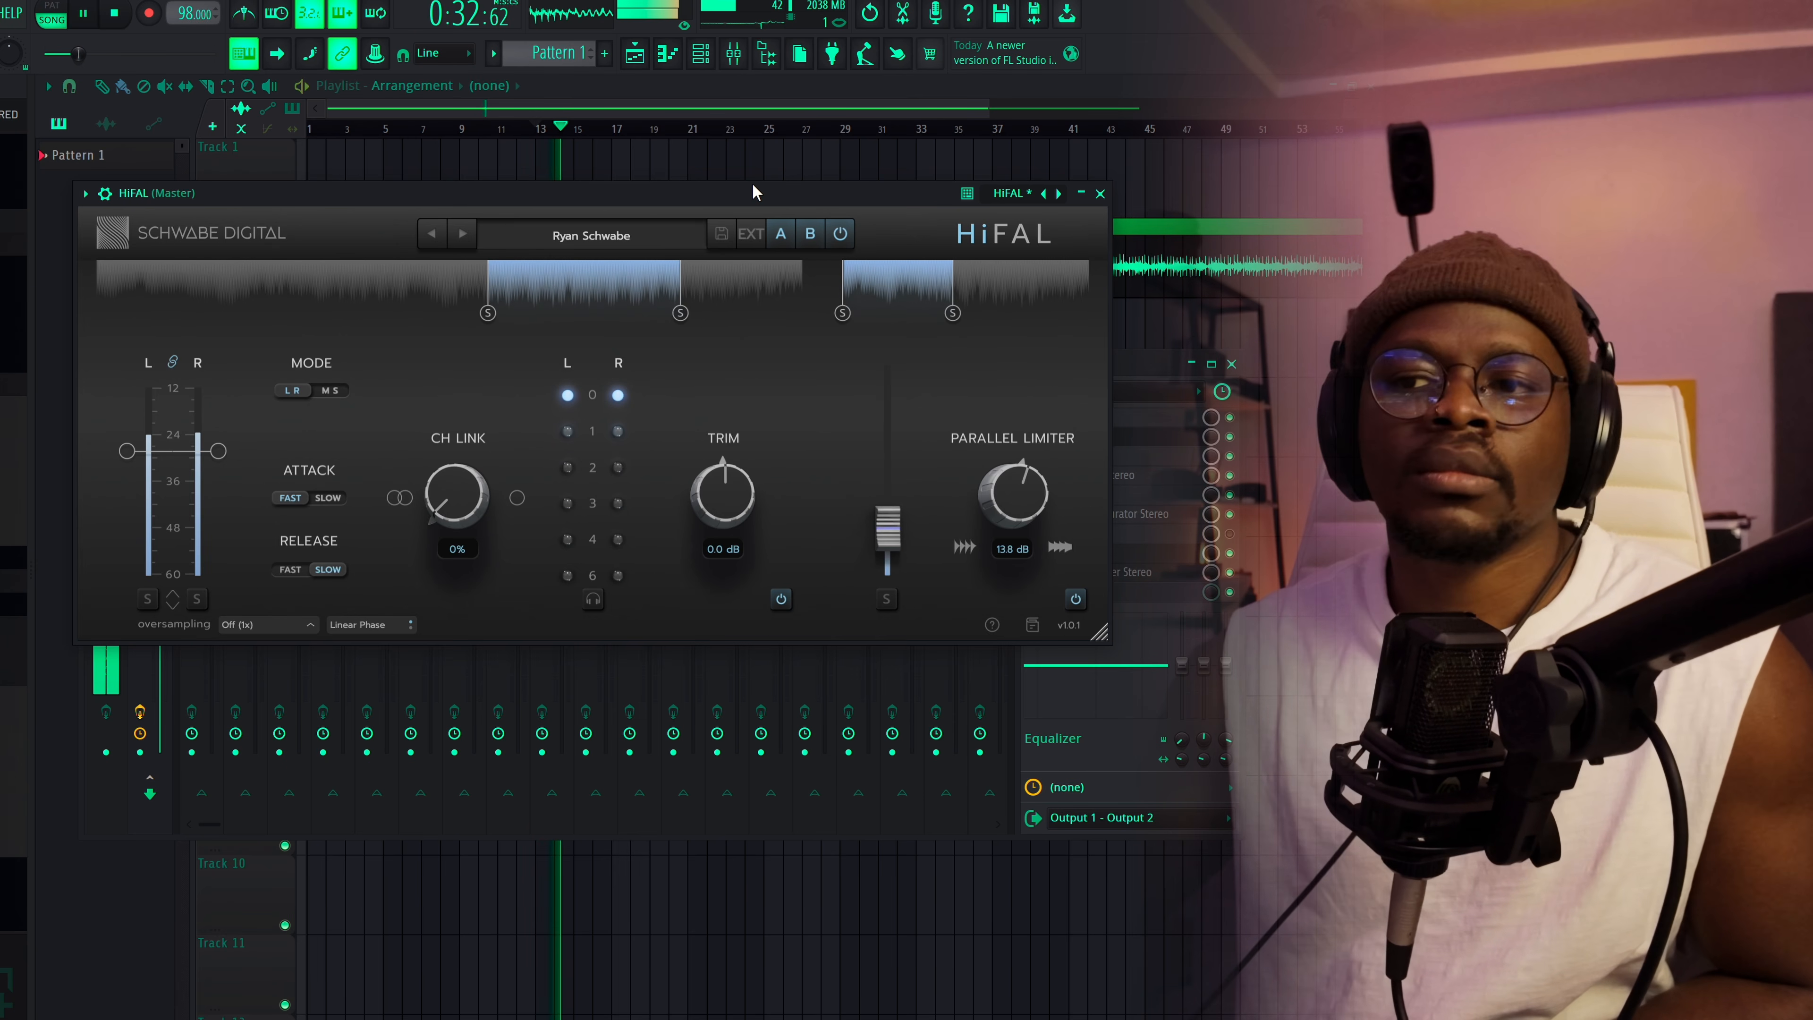
left_click_drag(742, 200, 707, 199)
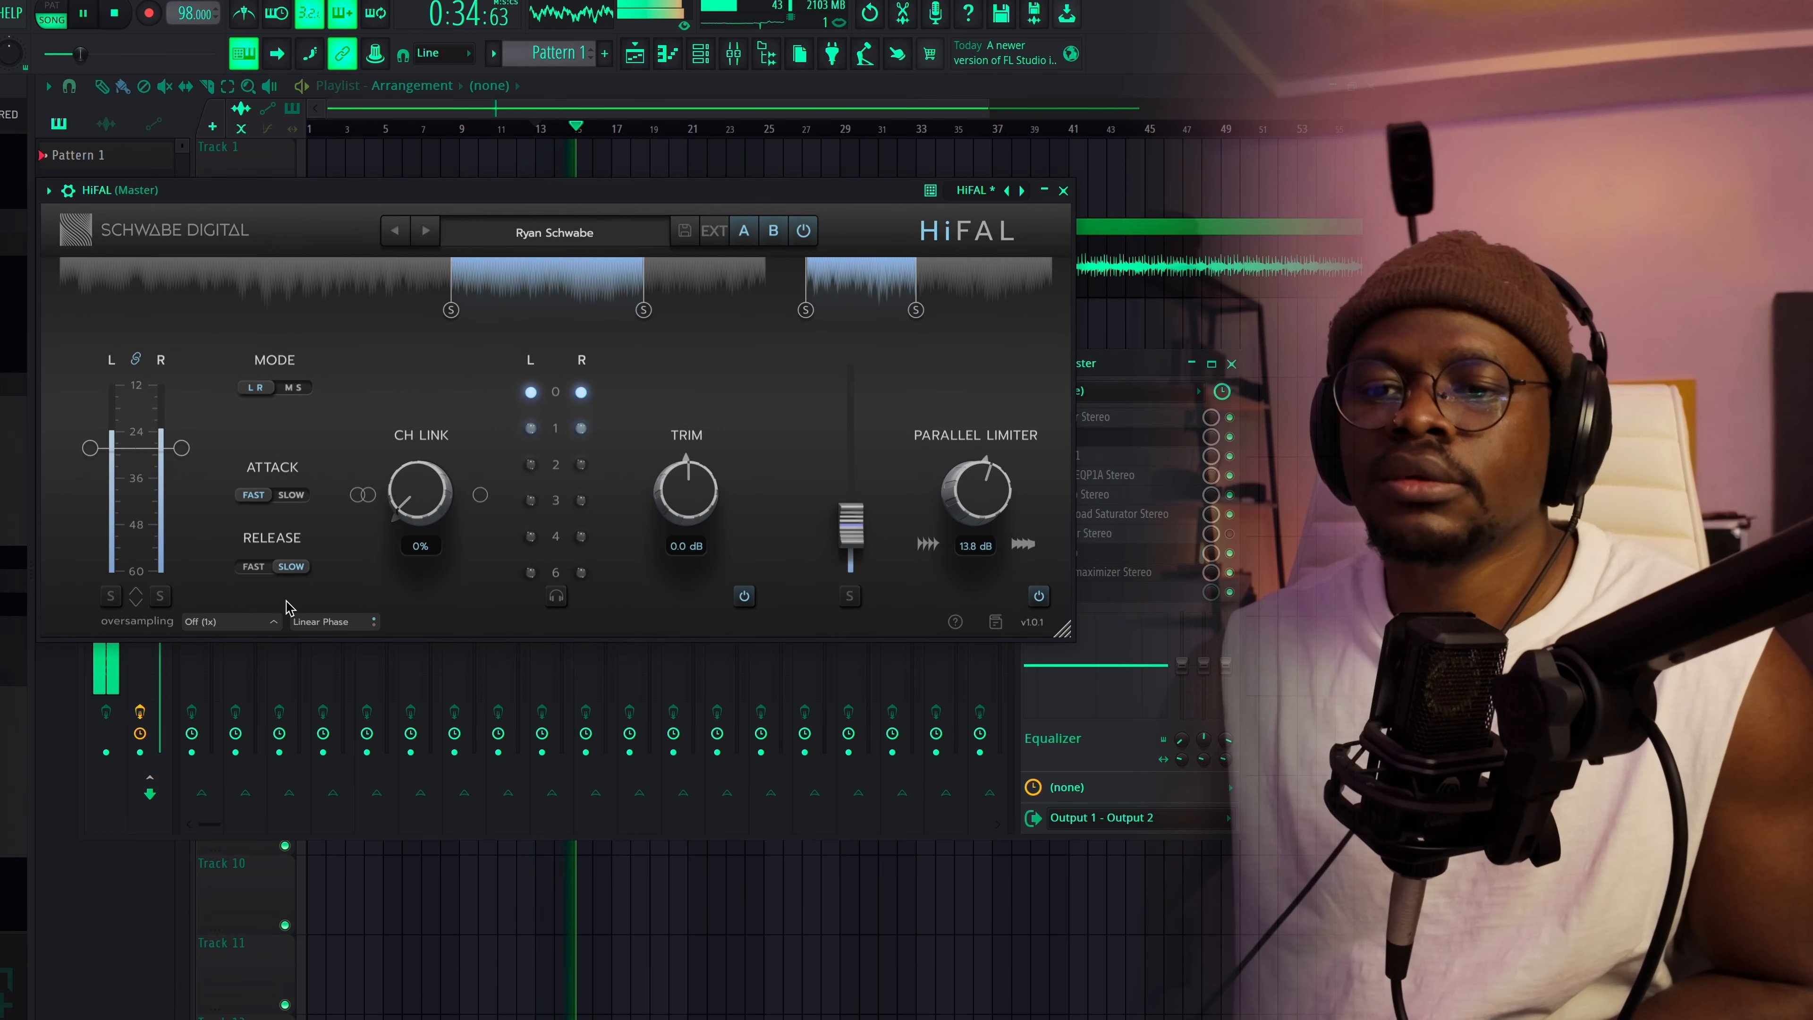
key("space")
left_click(258, 625)
key("space")
left_click(215, 525)
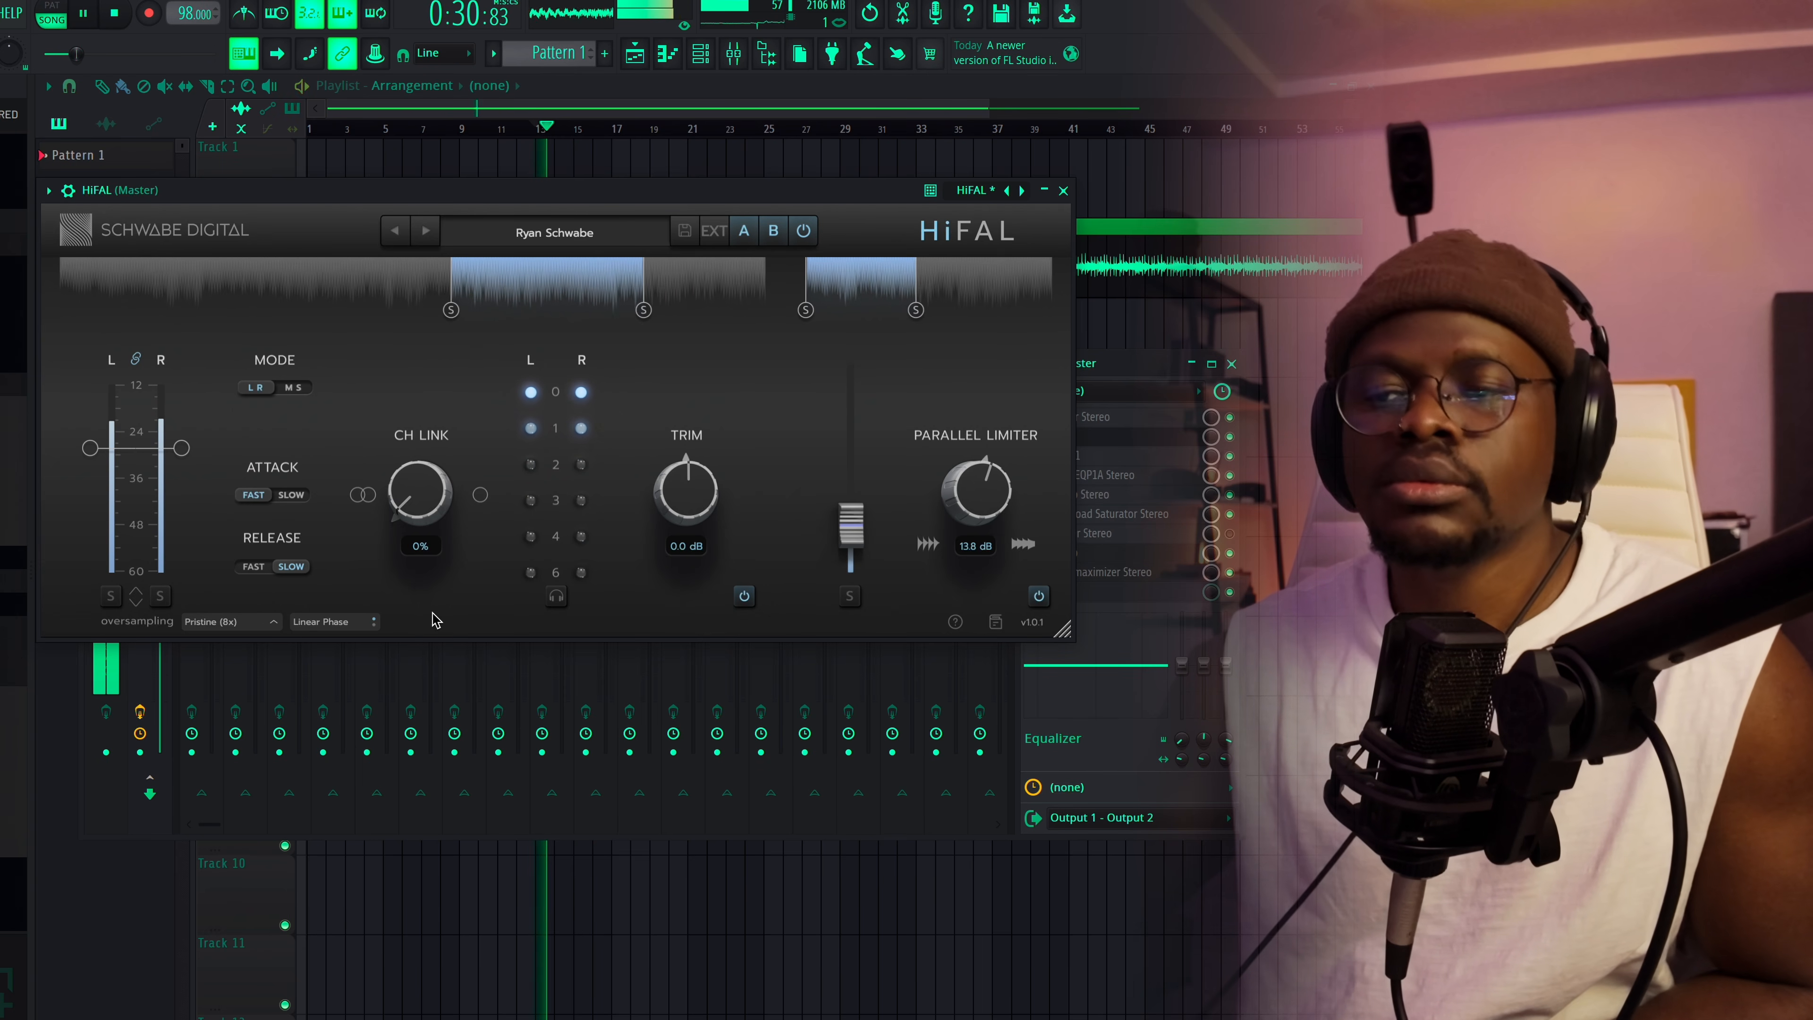
Play the same section with HiFAL bypassed and enabled to compare its effect on the high frequencies
mouse_move(683, 193)
left_mouse_down()
mouse_move(739, 184)
mouse_move(712, 190)
left_mouse_up()
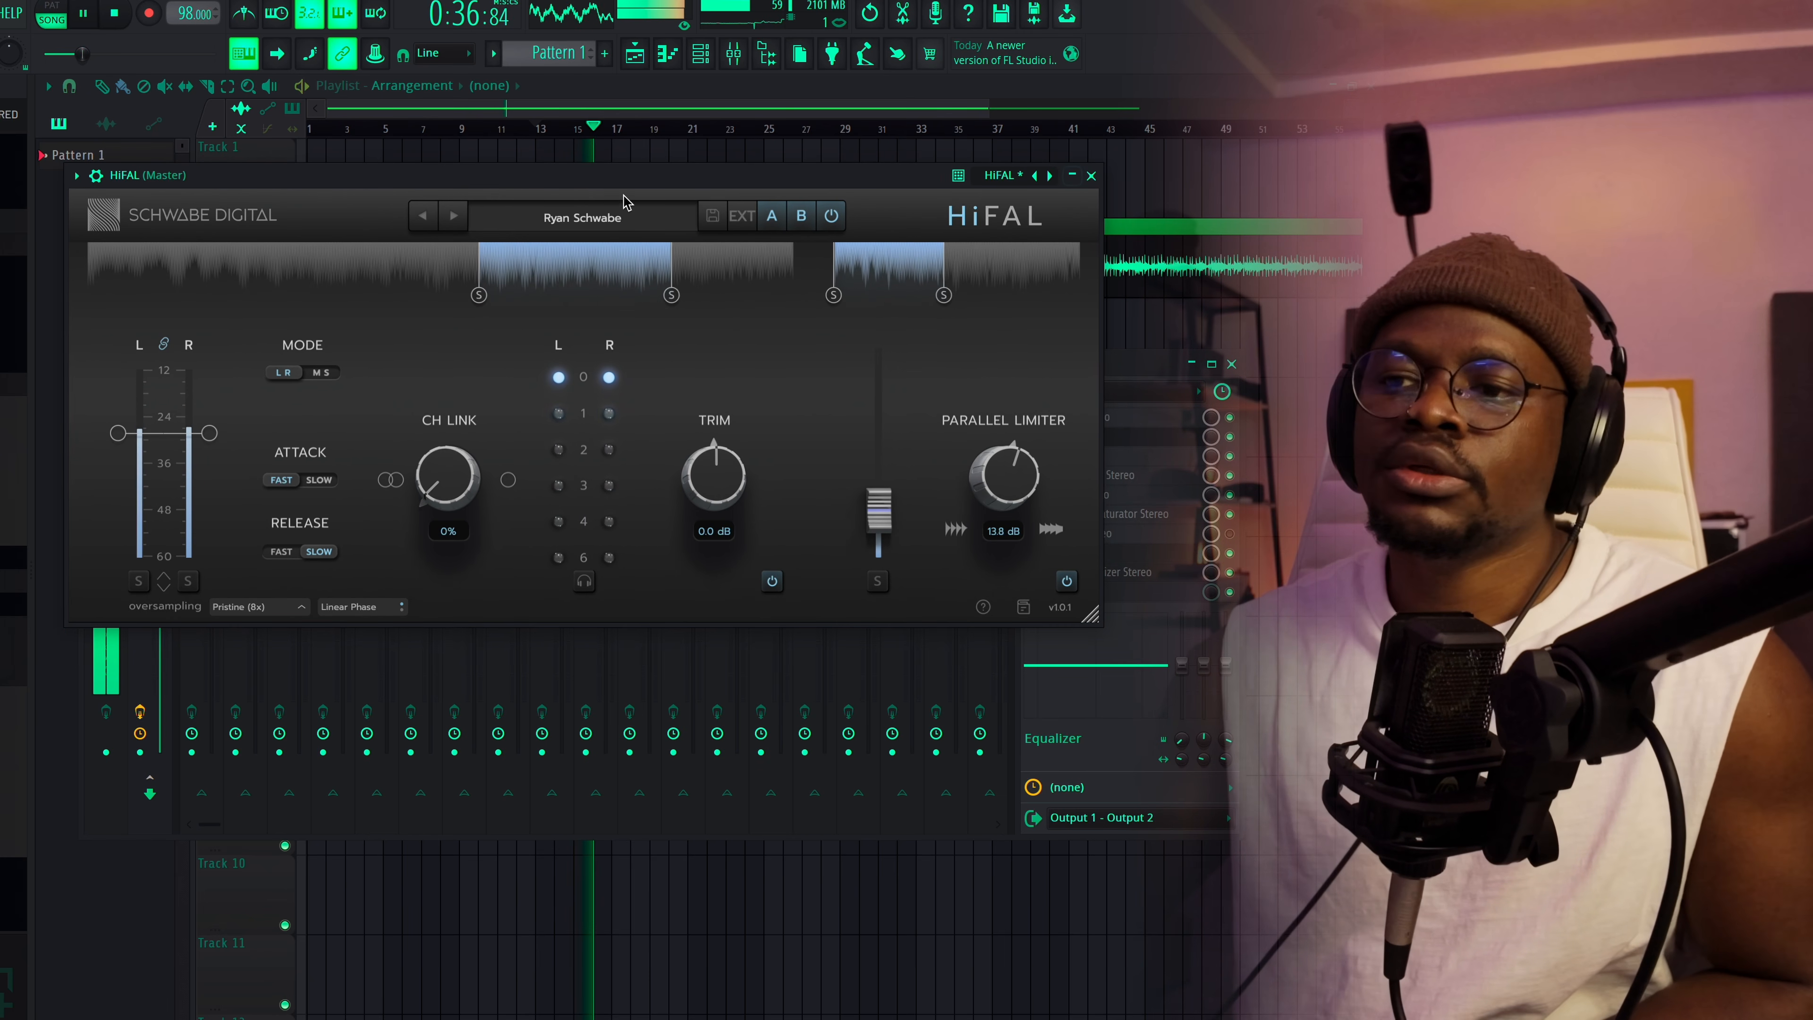
key("space")
mouse_move(1063, 210)
key("space")
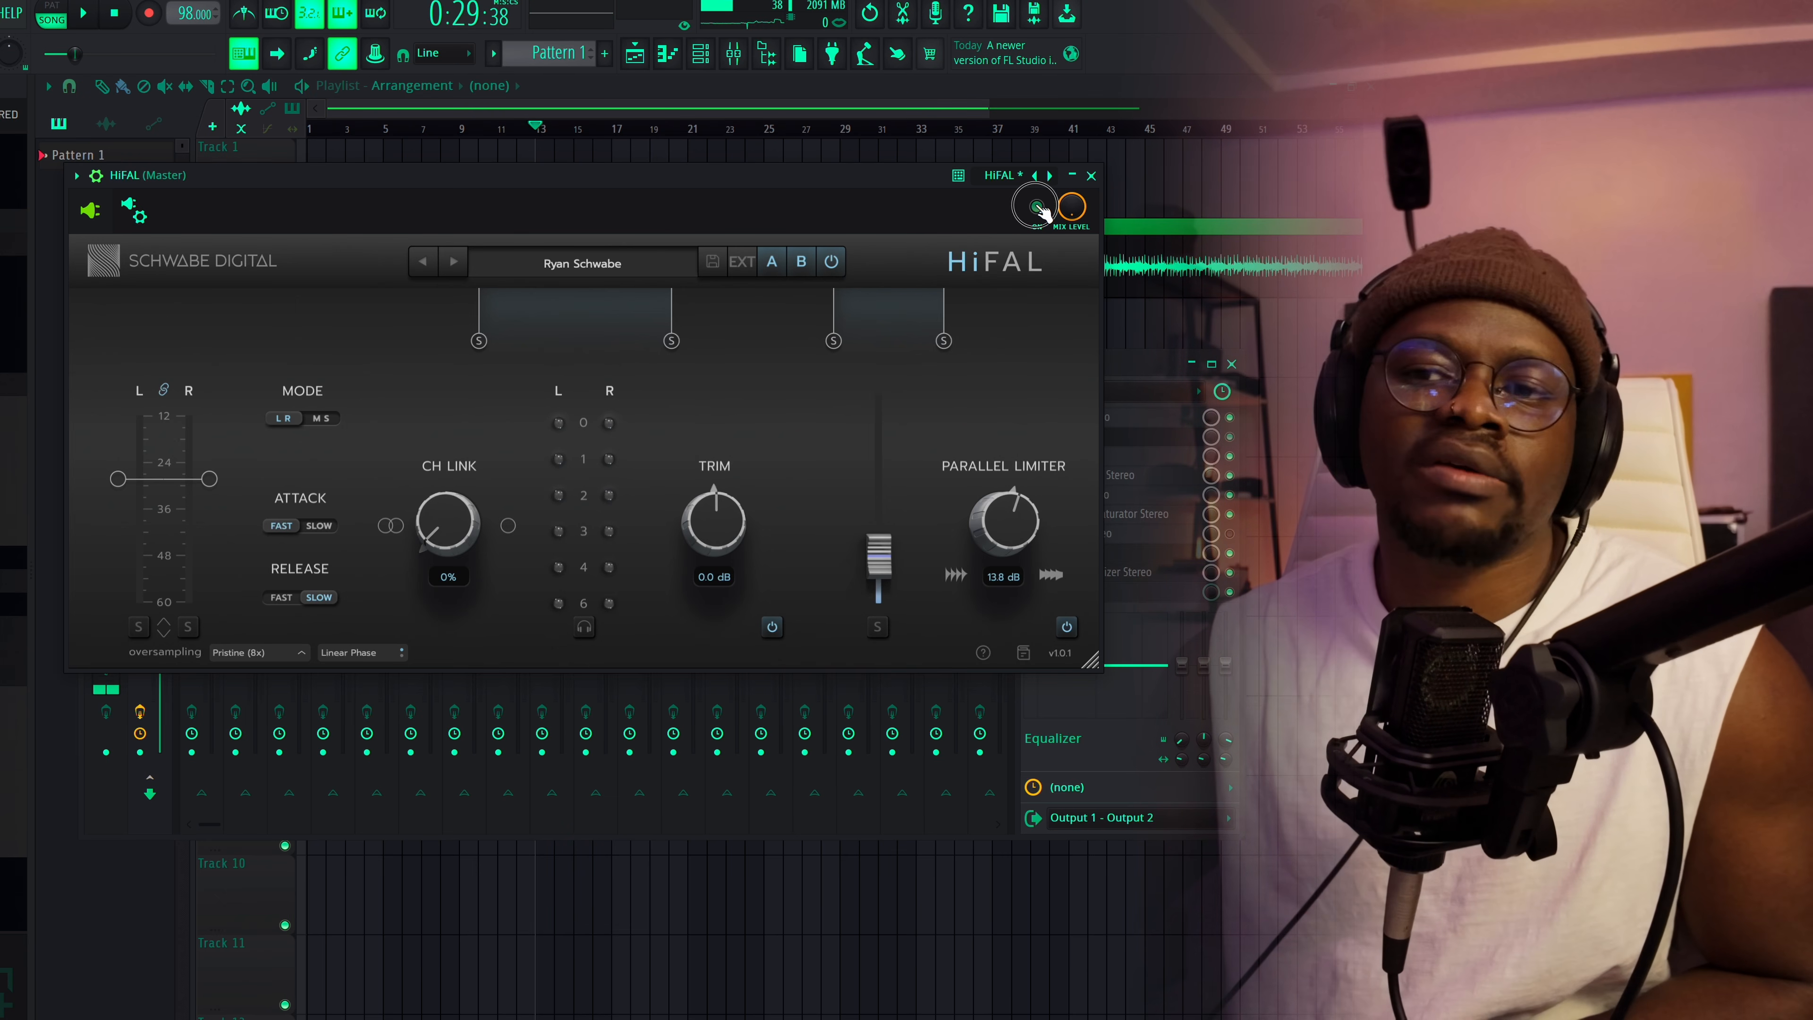
key("space")
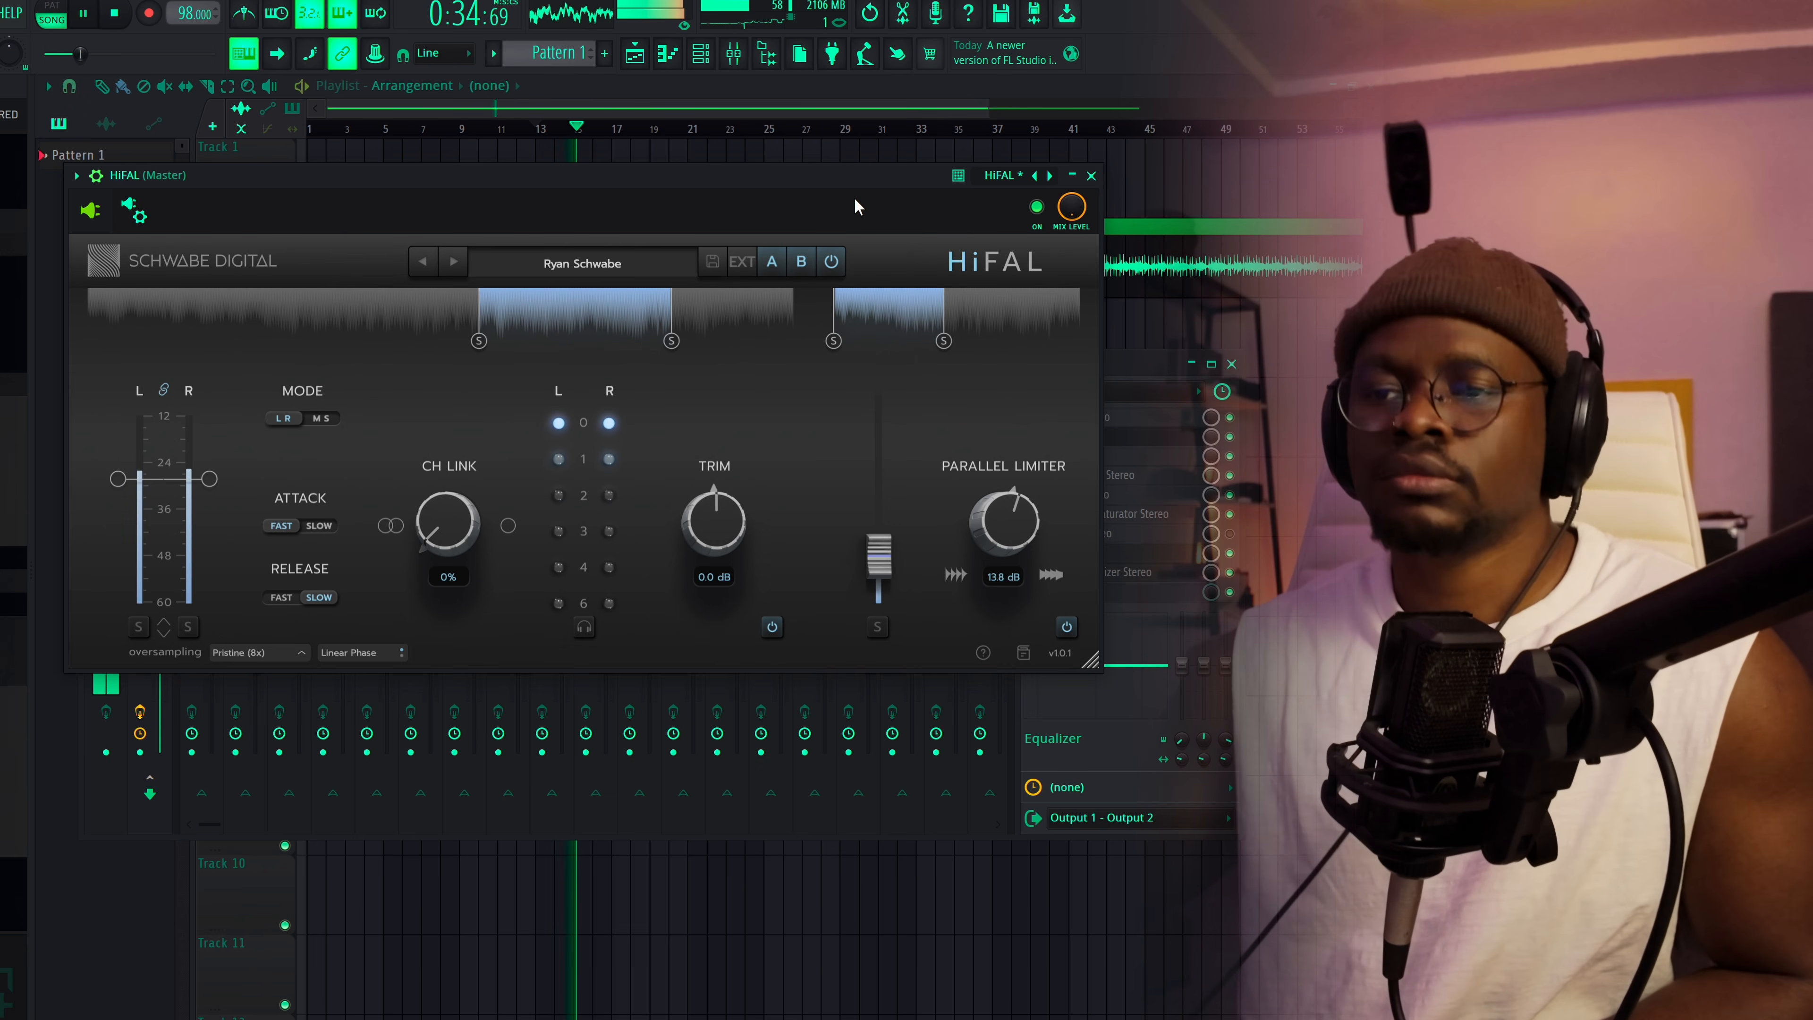
left_click(838, 176)
left_click_drag(839, 176, 838, 165)
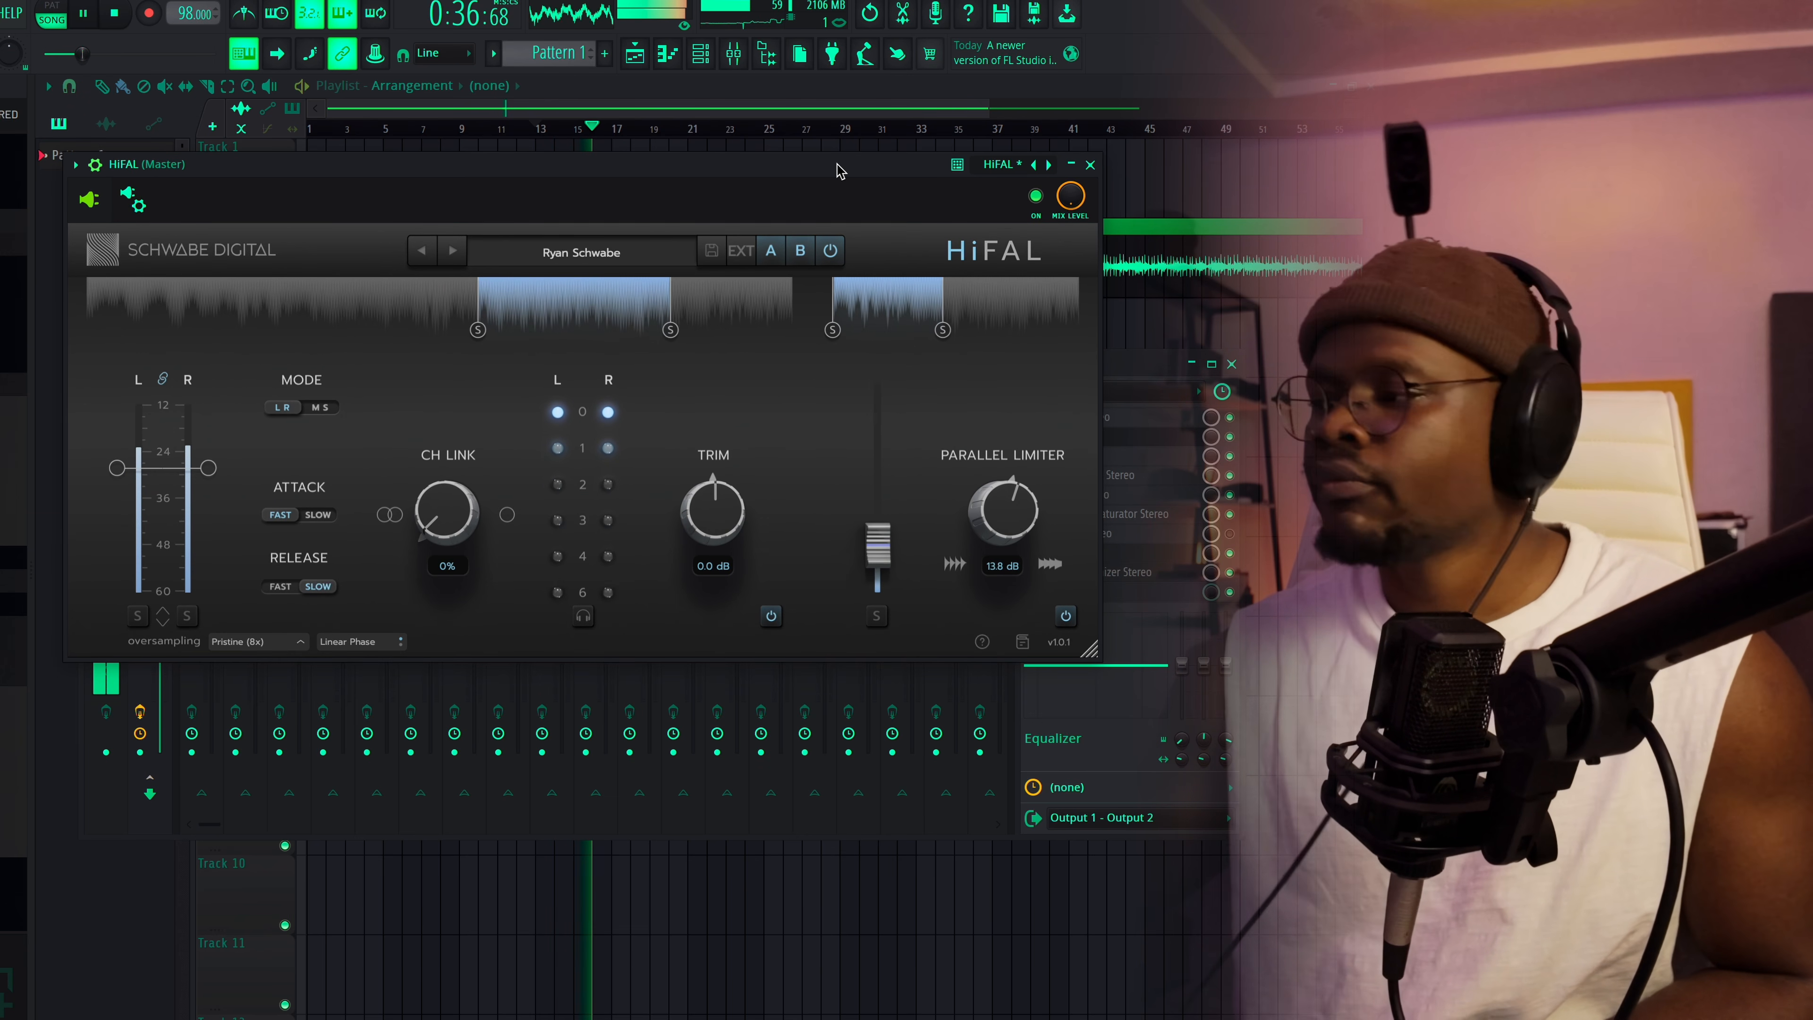
key("space")
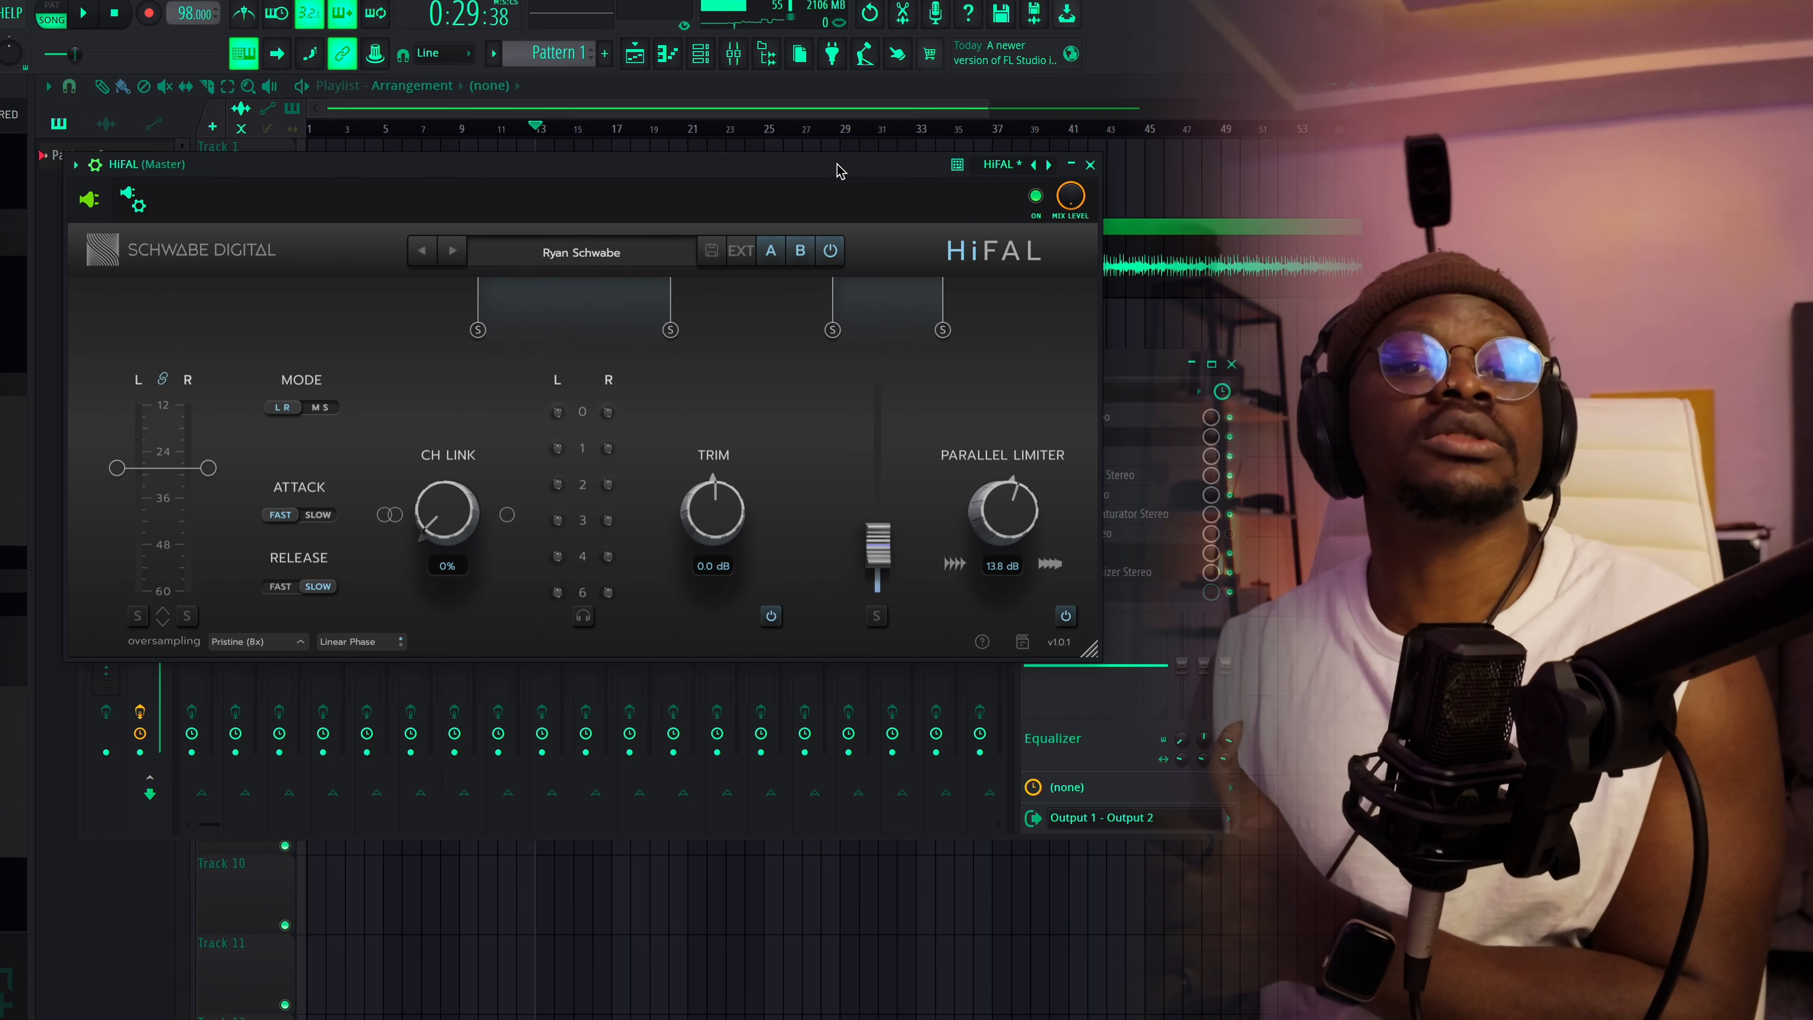
Close the HiFAL window to return to the Master track's effect slots
left_click_drag(822, 160, 802, 156)
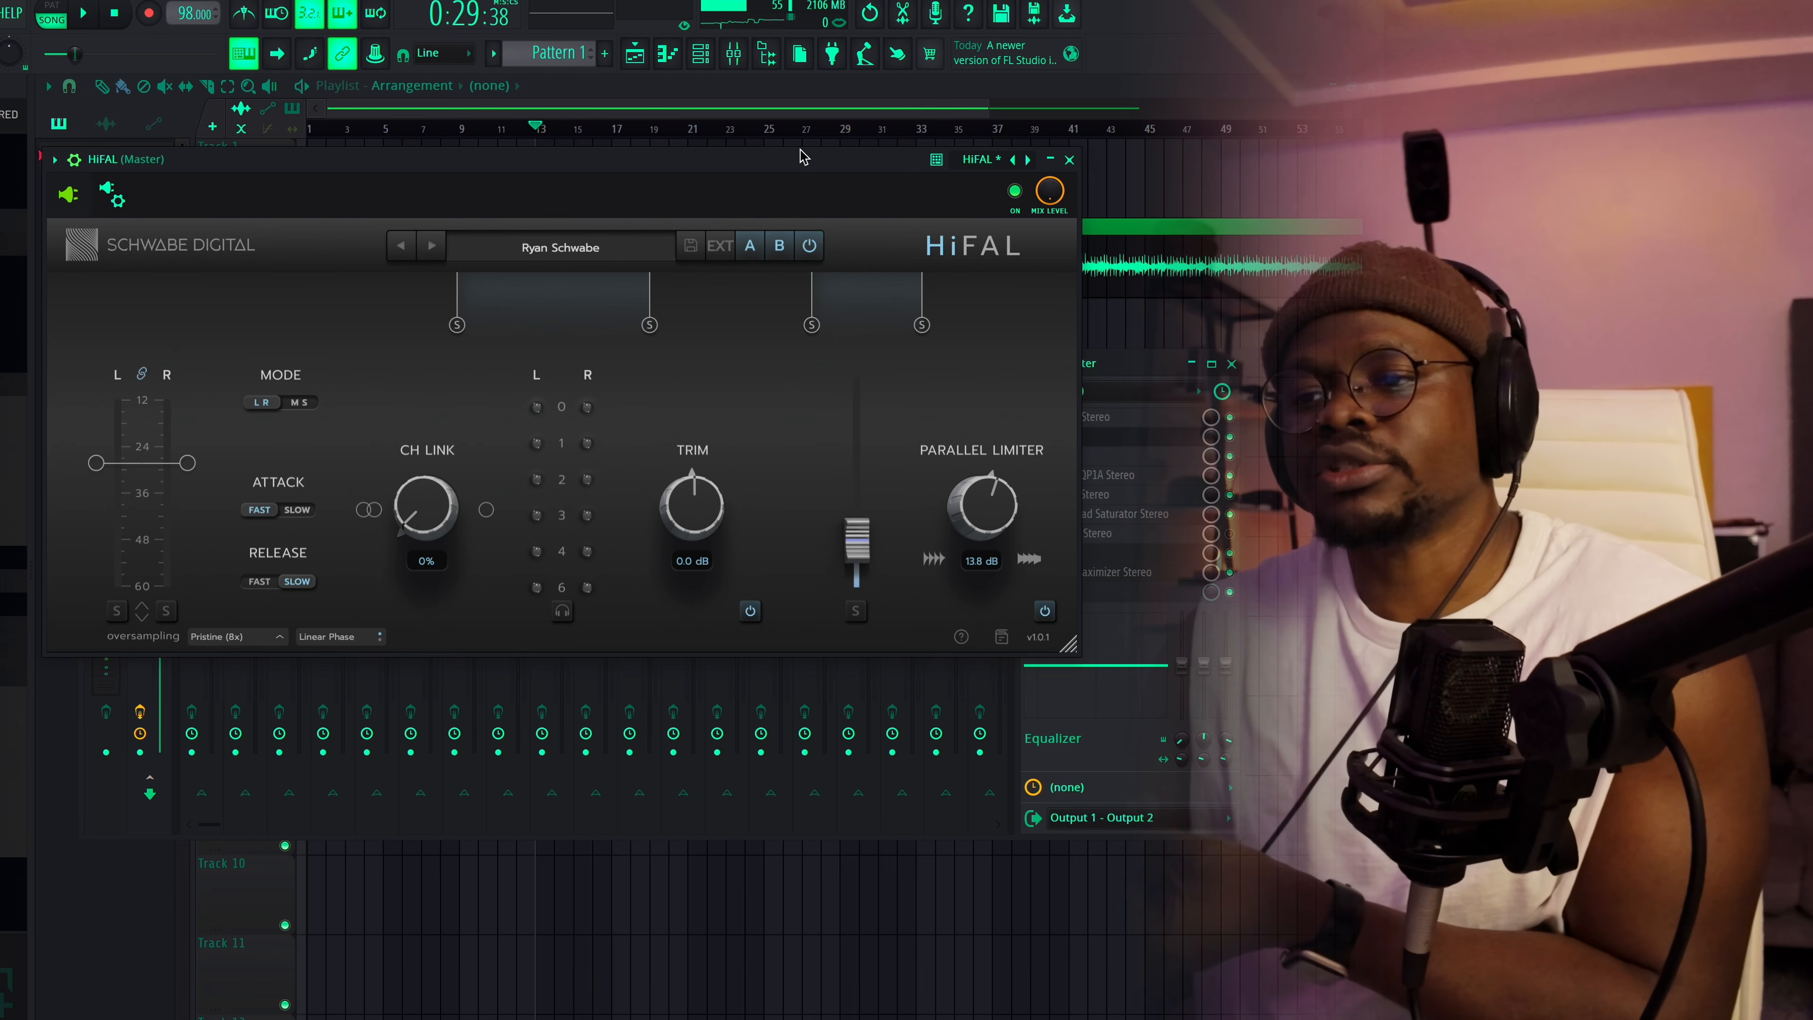
mouse_move(802, 156)
left_mouse_down()
mouse_move(819, 162)
mouse_move(798, 146)
left_mouse_up()
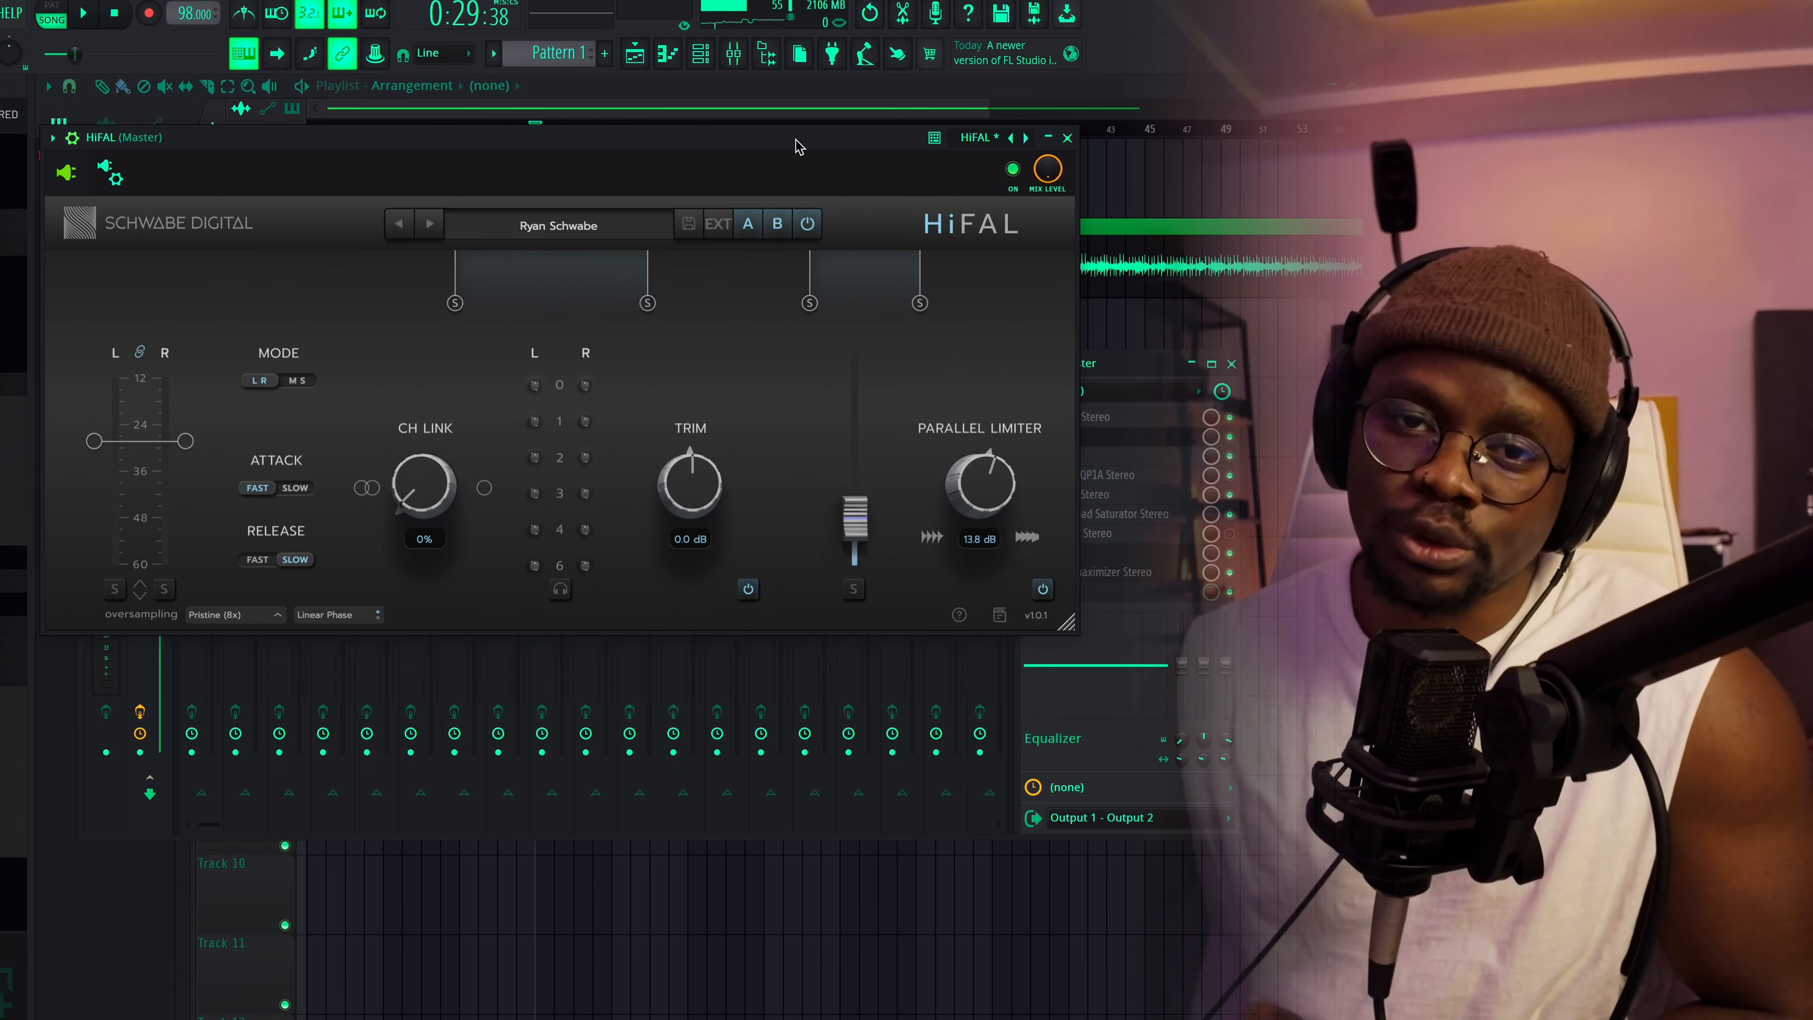
left_click_drag(798, 146, 806, 166)
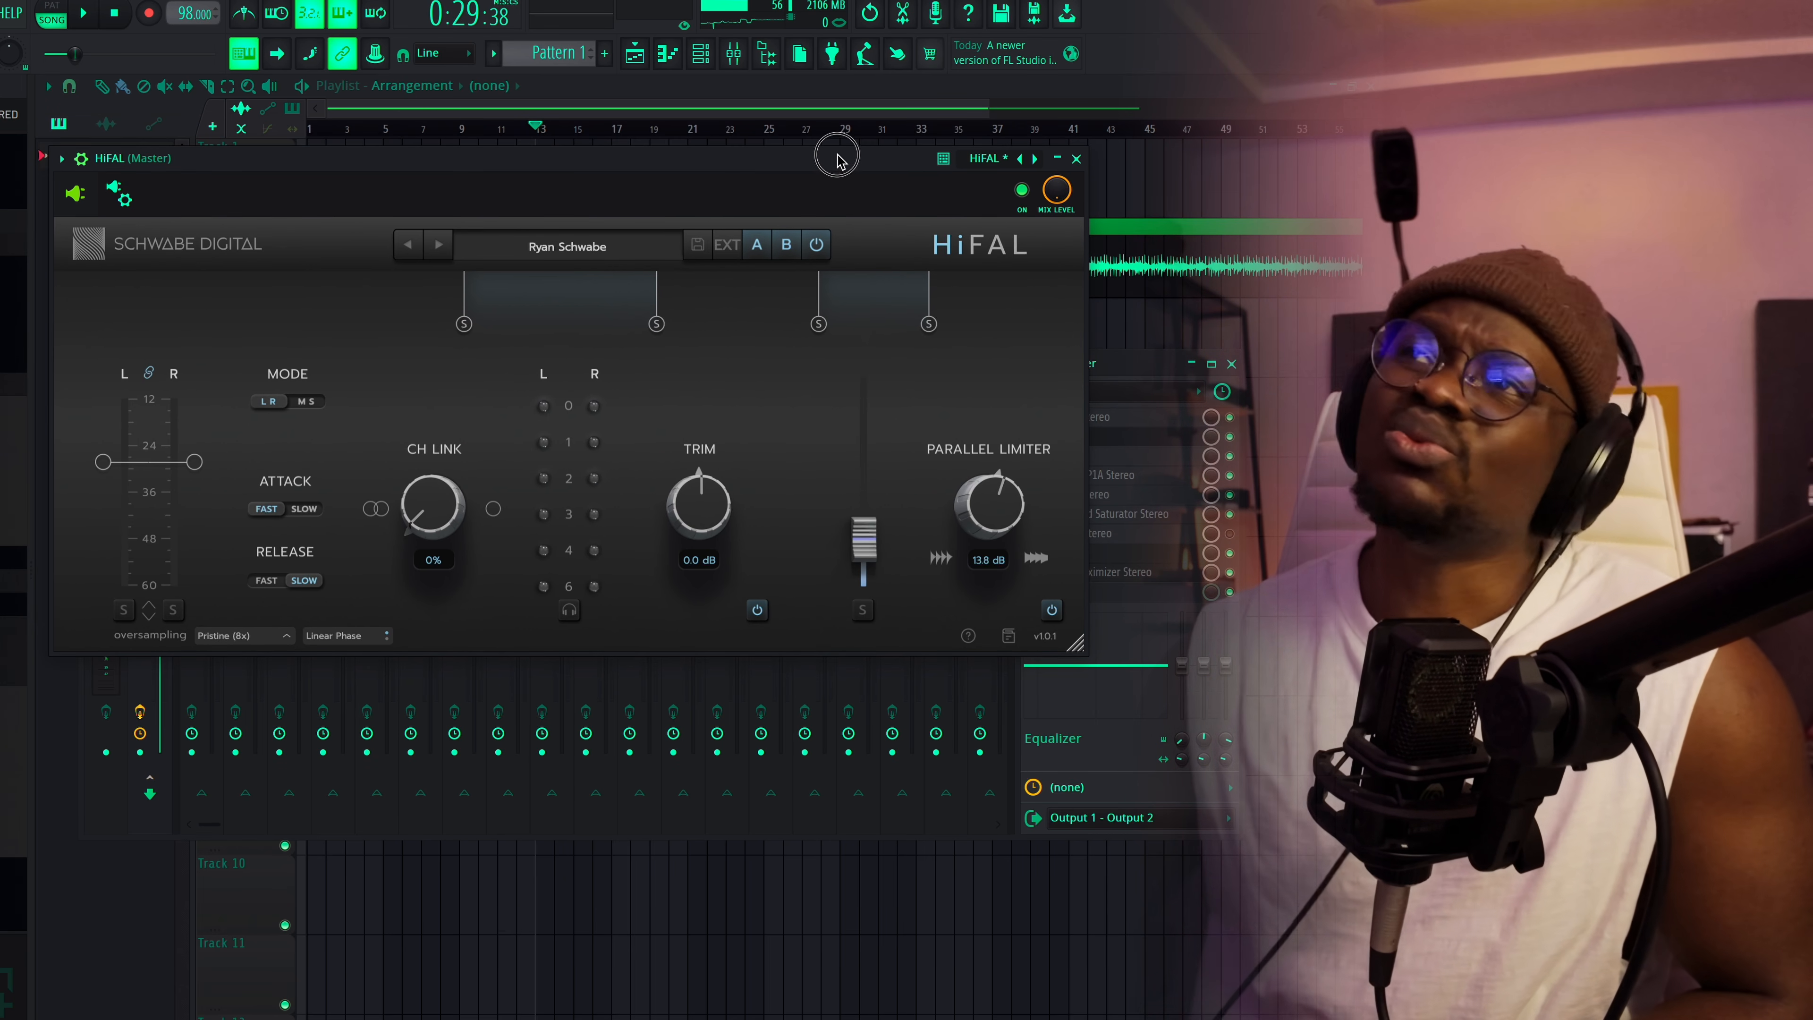
left_click_drag(837, 159, 856, 156)
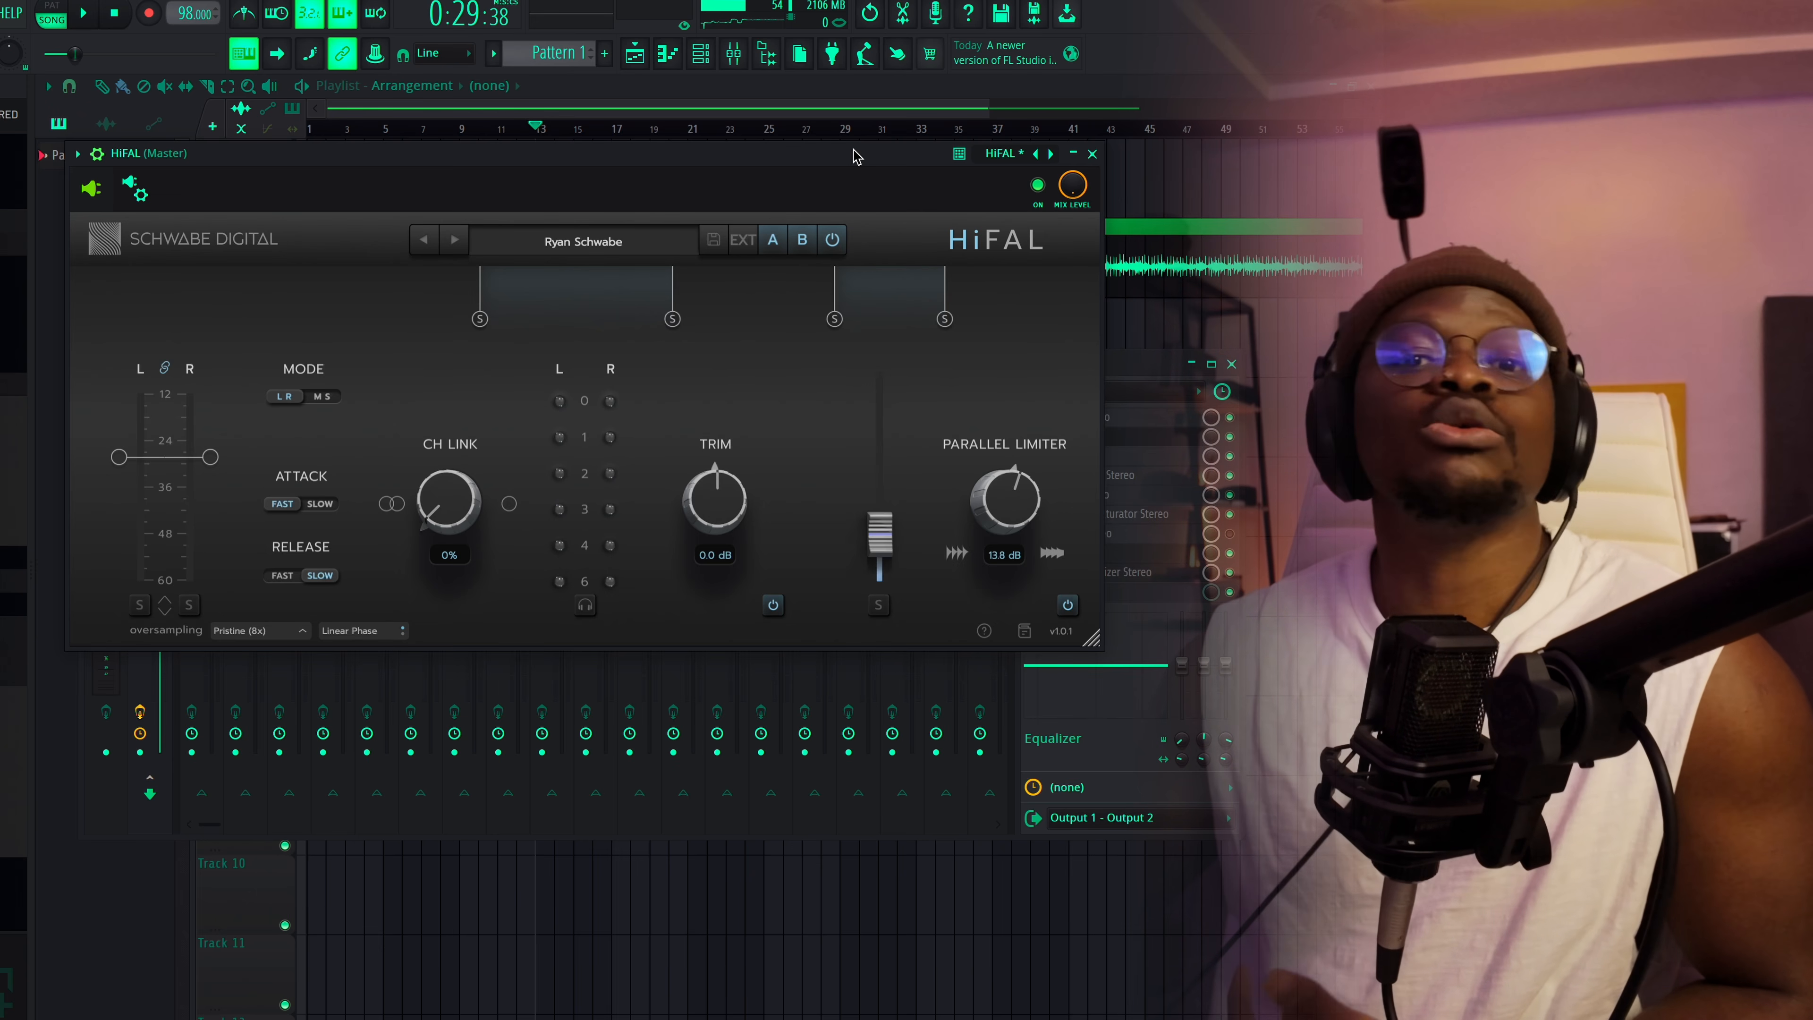
left_click(1092, 155)
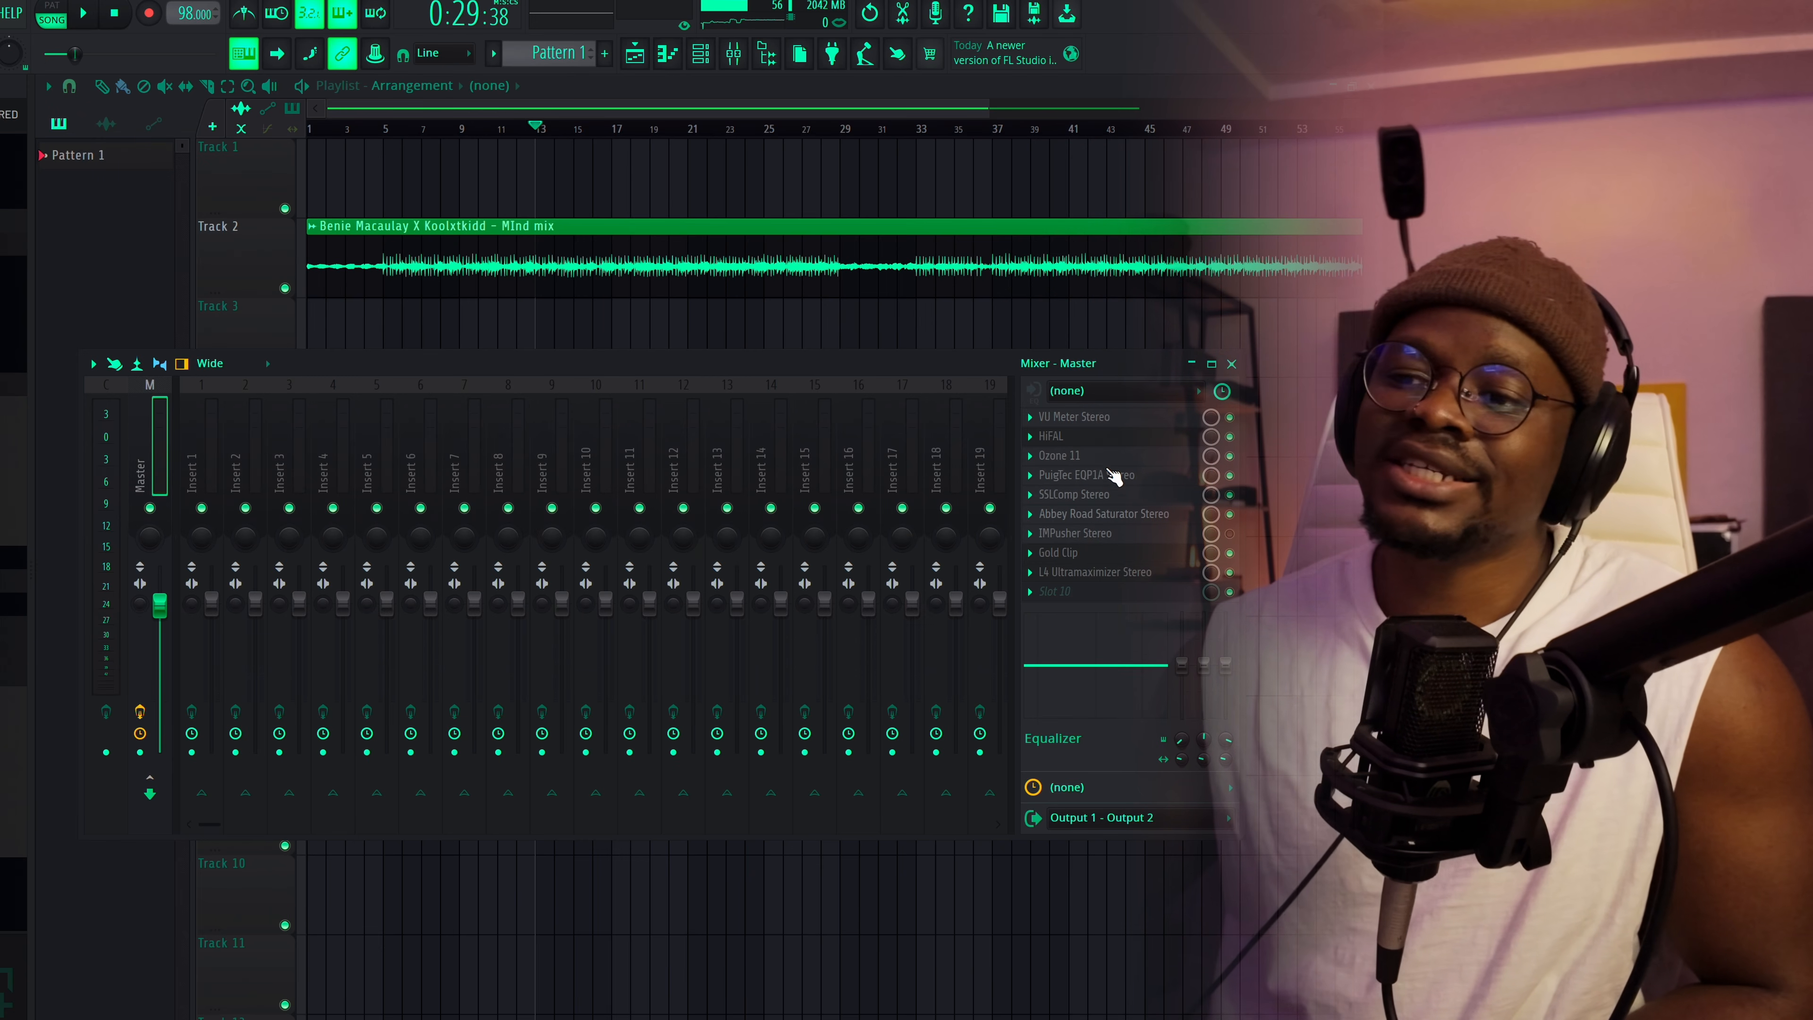